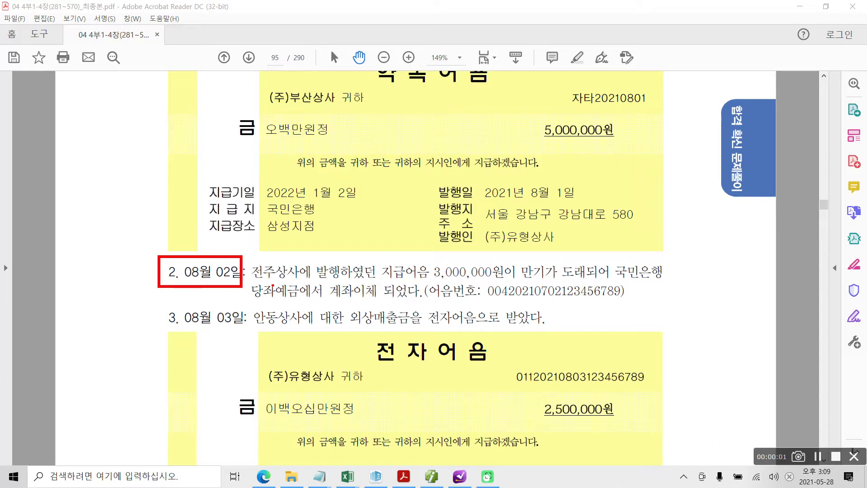
Review the 08월 02일 transaction in the PDF, marking 당좌예금, 계좌이체, 지급어음, the amount and the note number with the pen.
mouse_move(272, 285)
mouse_down()
mouse_move(293, 312)
mouse_move(418, 299)
mouse_up()
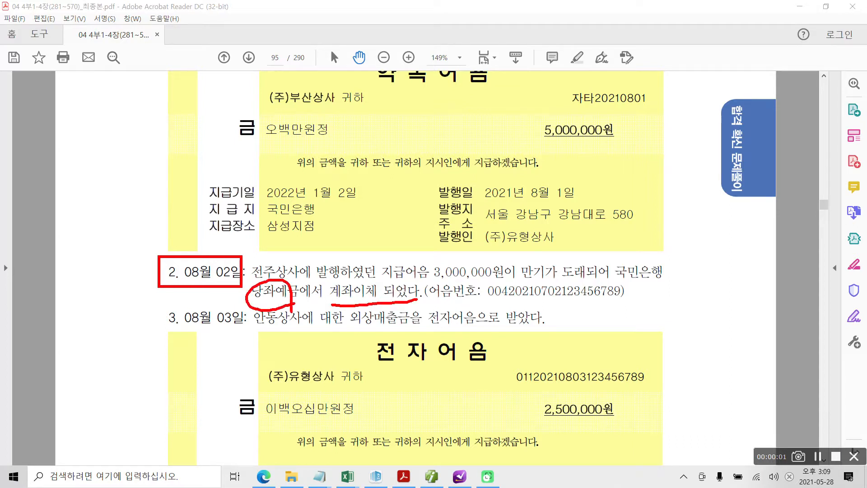
mouse_move(492, 282)
mouse_down()
mouse_move(482, 293)
mouse_move(634, 294)
mouse_move(497, 280)
mouse_up()
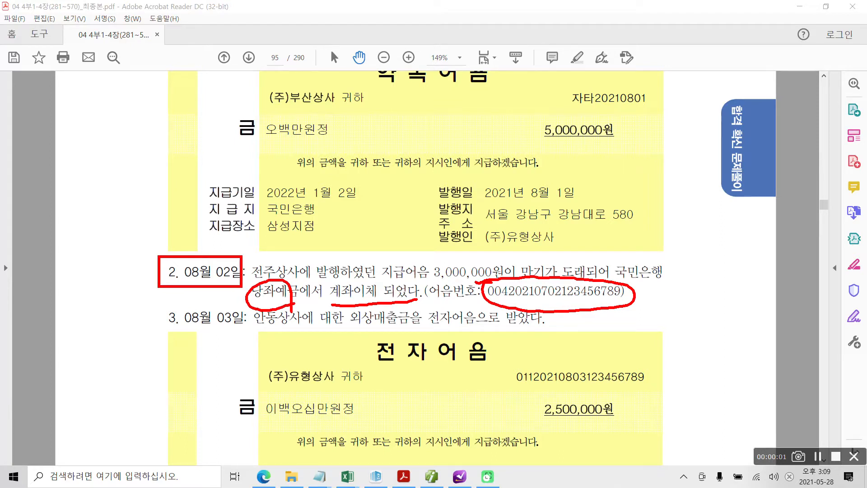
mouse_move(373, 257)
mouse_down()
mouse_move(400, 283)
mouse_move(435, 254)
mouse_move(381, 255)
mouse_up()
mouse_move(143, 93)
mouse_down()
mouse_move(131, 102)
mouse_move(141, 92)
mouse_up()
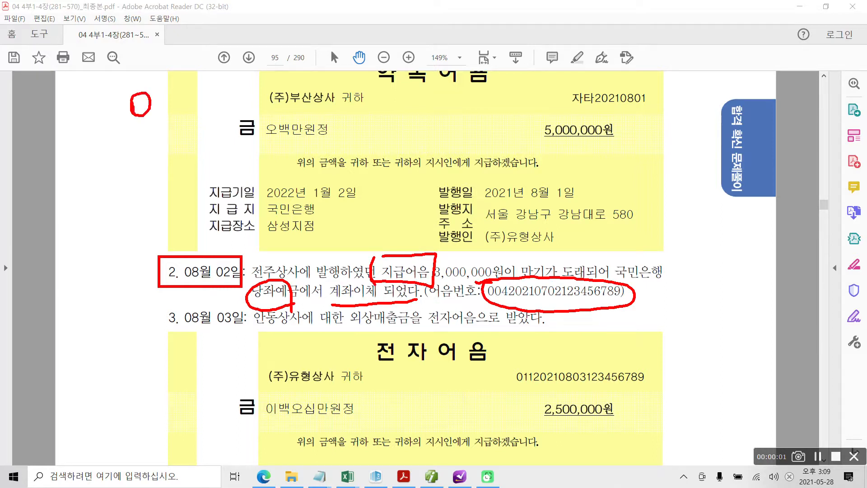
drag(336, 231, 349, 243)
mouse_move(335, 255)
mouse_down()
mouse_move(346, 246)
mouse_move(332, 266)
mouse_move(353, 264)
mouse_up()
drag(357, 235, 356, 274)
mouse_move(354, 260)
mouse_down()
mouse_move(367, 259)
mouse_move(365, 273)
mouse_up()
drag(346, 273, 354, 281)
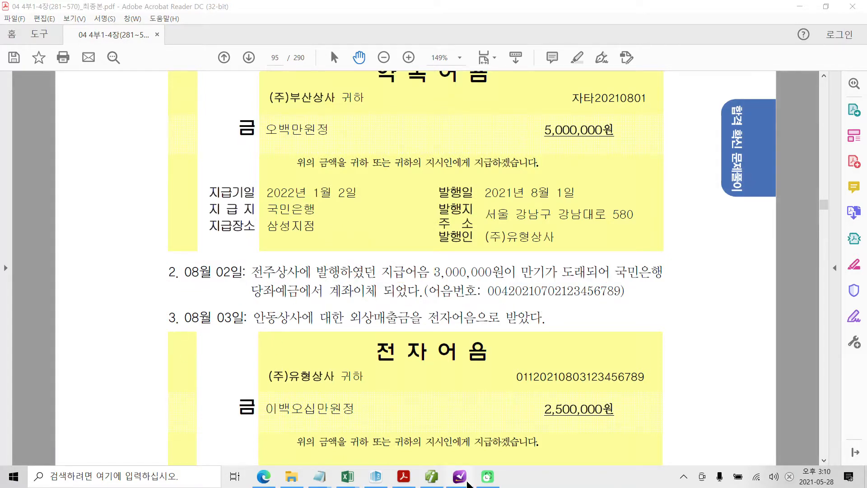
Switch to the accounting program's 일반전표입력 screen and set the voucher date to 08월 02일.
click(431, 476)
click(161, 87)
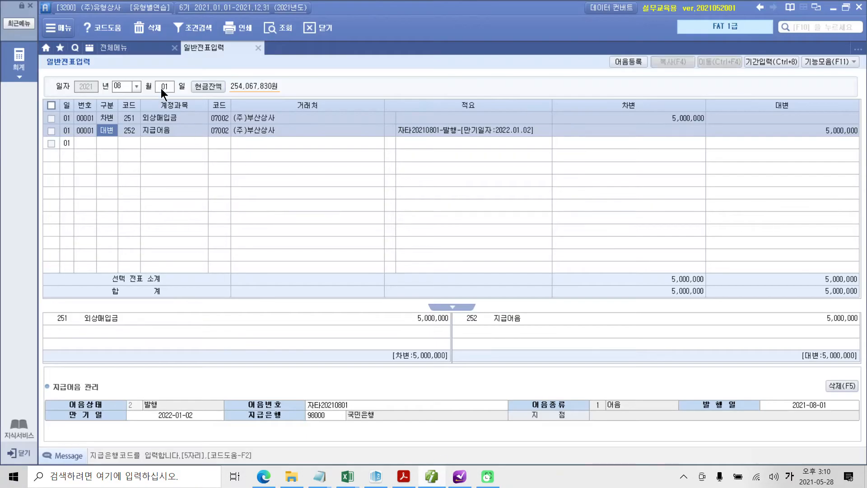
text(02)
key(Return)
Enter a debit (차변) line for account 252 지급어음 with 전주상사 as the counterparty and an amount of 3,000,000.
text(3)
key(Return)
text(252)
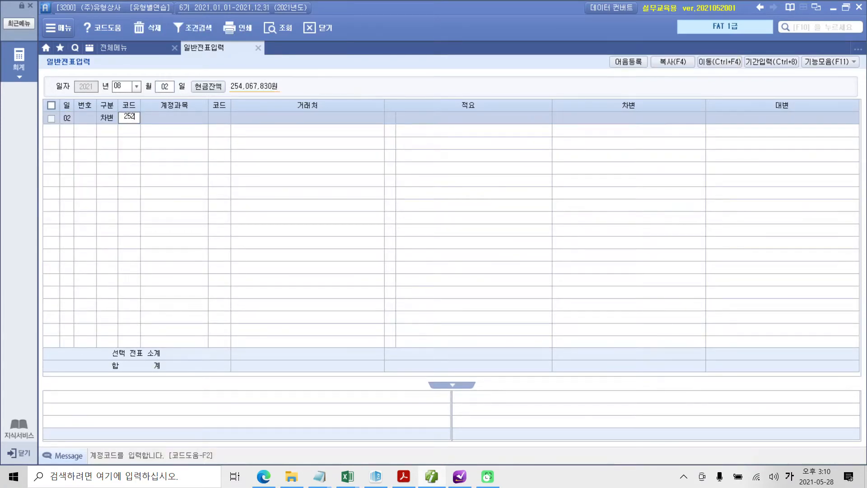
key(Return)
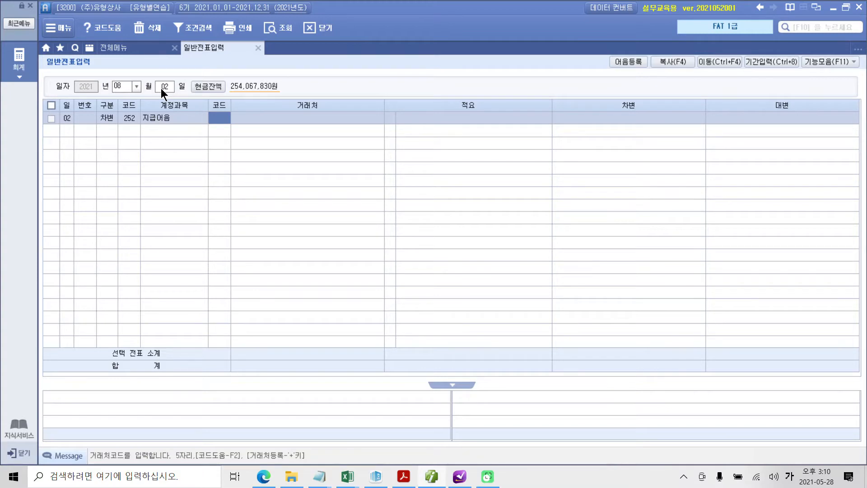
text(08808)
key(Return)
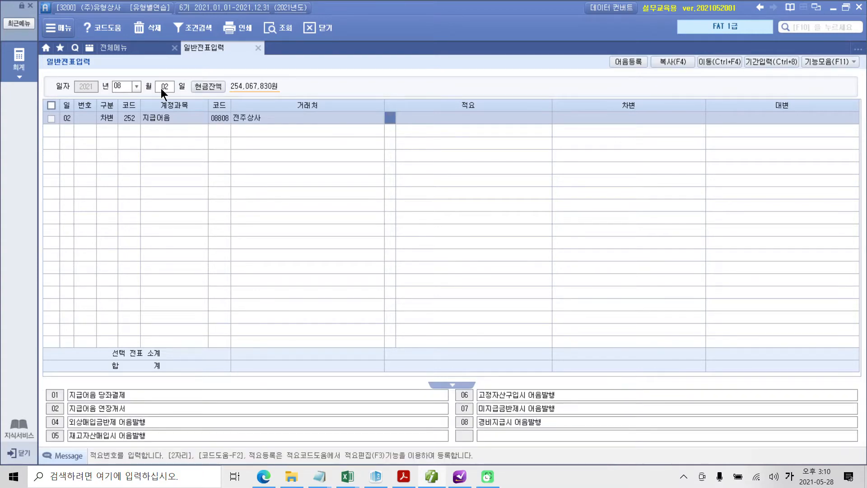
key(Return)
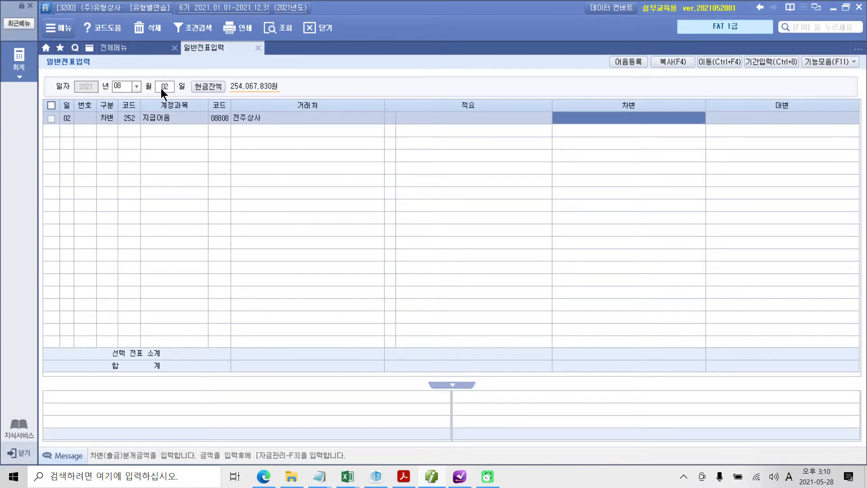
text(3000000)
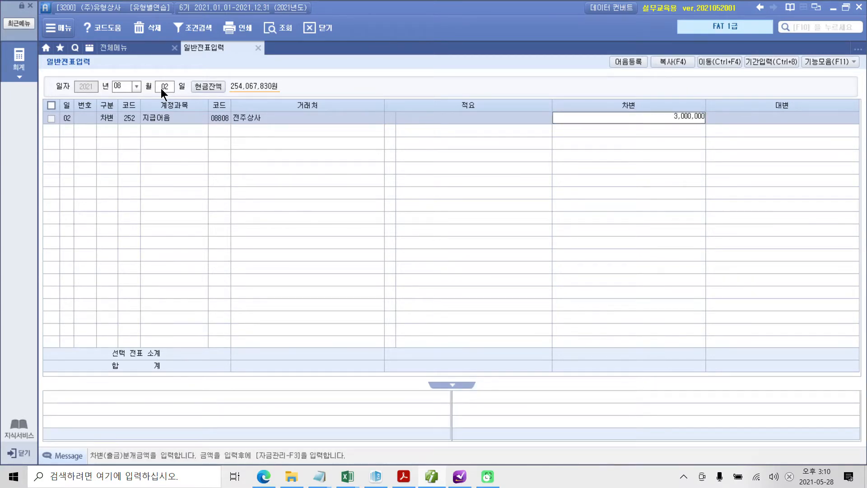
key(Return)
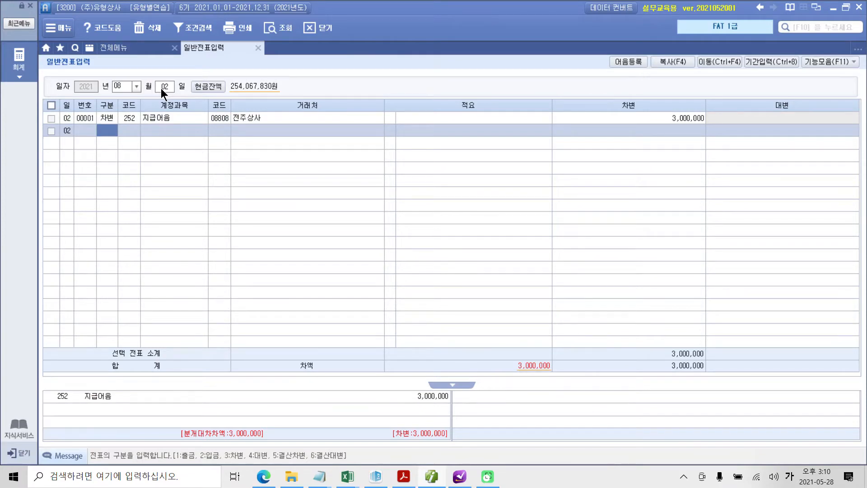
Enter a credit (대변) line for account 102 당좌예금 with 국민은행 as the counterparty and an amount of 3,000,000.
key(4)
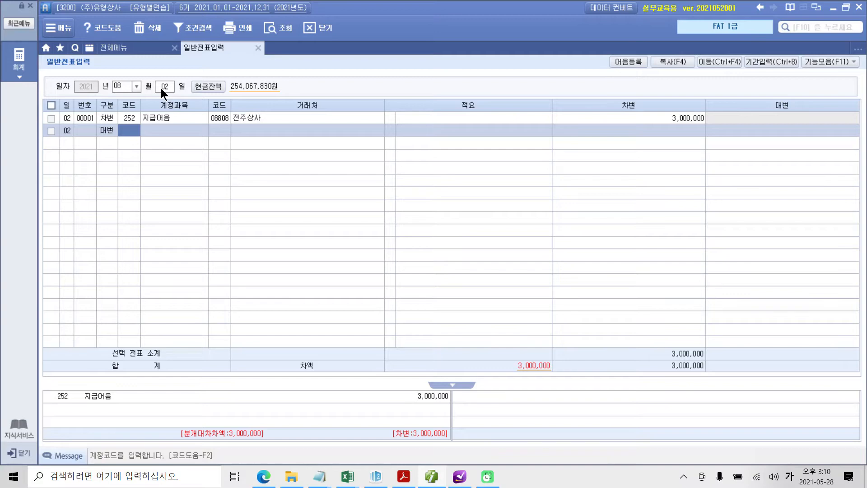
text(102)
key(Return)
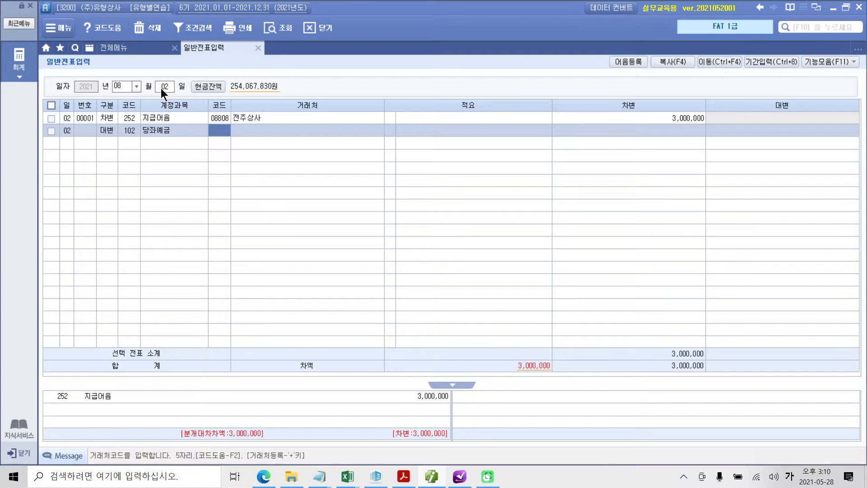
text(국민)
key(Return)
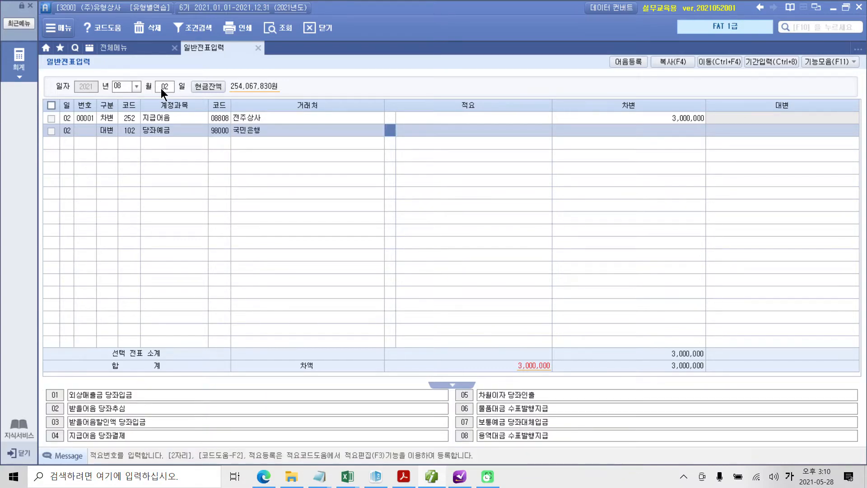
key(Return)
text(3000000)
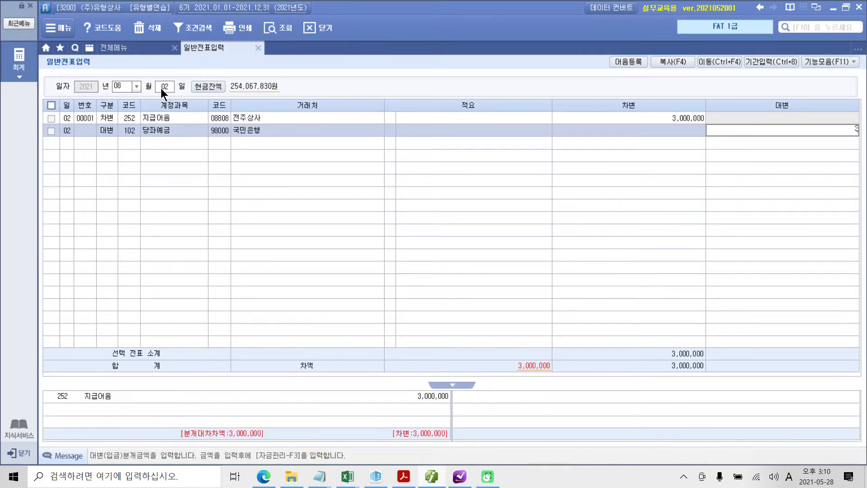
key(Return)
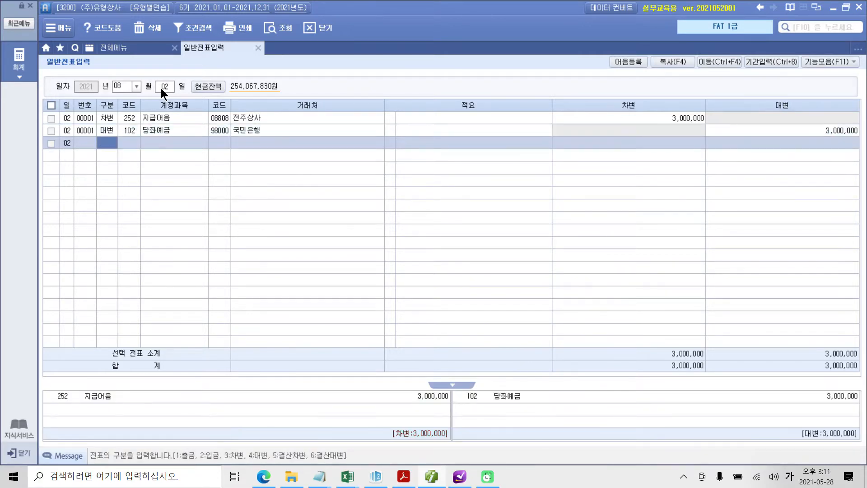
Open 지급어음 관리 for the 지급어음 debit line and mark its 결제 status with the handwritten note 만기.
click(155, 115)
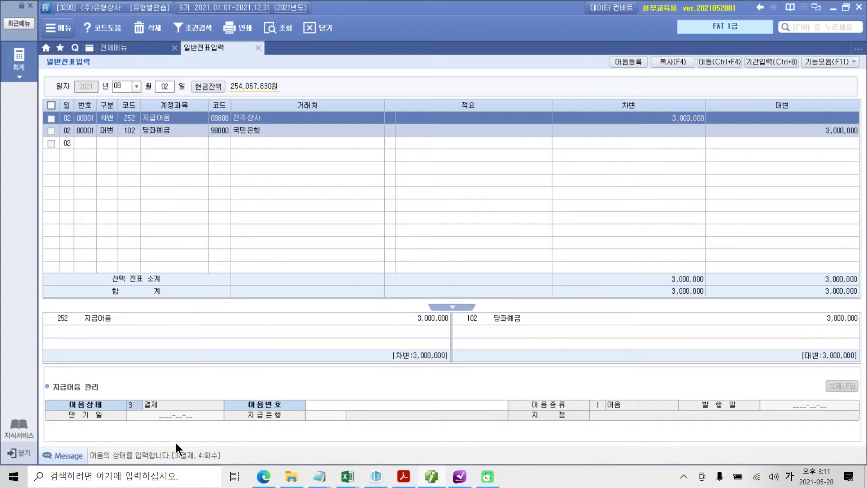
mouse_move(89, 392)
mouse_down()
mouse_move(169, 412)
mouse_move(170, 360)
mouse_up()
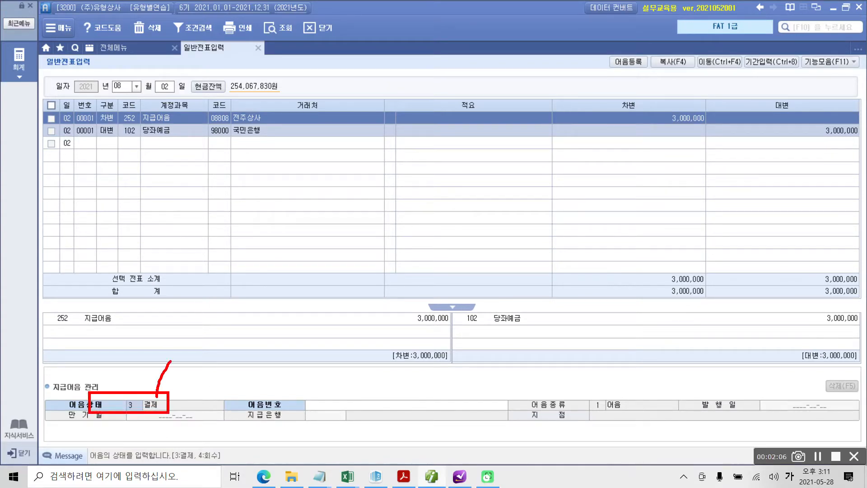
mouse_move(175, 328)
mouse_down()
mouse_move(179, 353)
mouse_move(209, 354)
mouse_up()
mouse_move(223, 310)
mouse_down()
mouse_move(233, 346)
mouse_move(247, 331)
mouse_move(246, 360)
mouse_up()
mouse_move(252, 322)
mouse_down()
mouse_move(263, 320)
mouse_move(260, 338)
mouse_move(273, 334)
mouse_up()
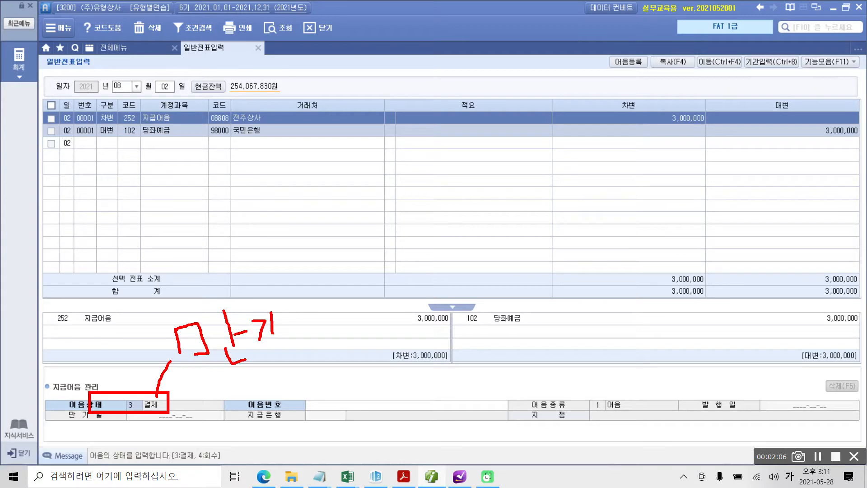
mouse_move(340, 387)
mouse_down()
mouse_move(325, 406)
mouse_move(443, 383)
mouse_move(351, 375)
mouse_up()
key(Escape)
Look up the note number and assign 전주상사's 3,000,000 electronic note maturing 2021-08-02 as the settled note.
click(360, 406)
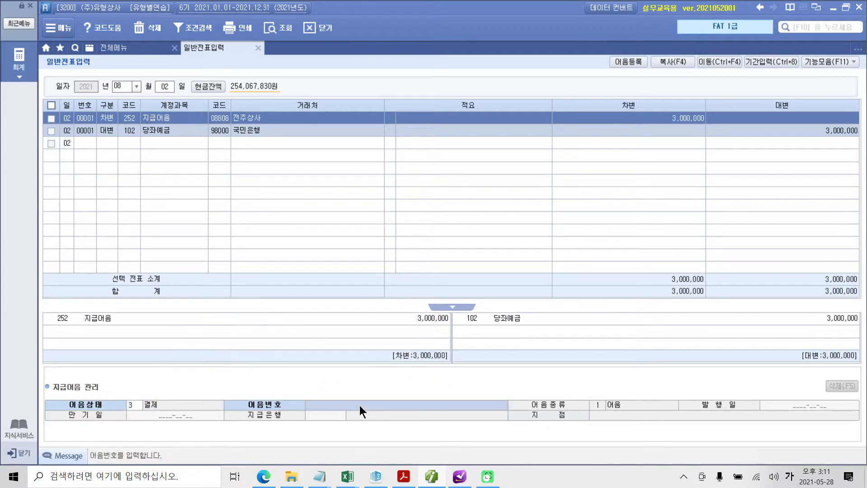
key(F2)
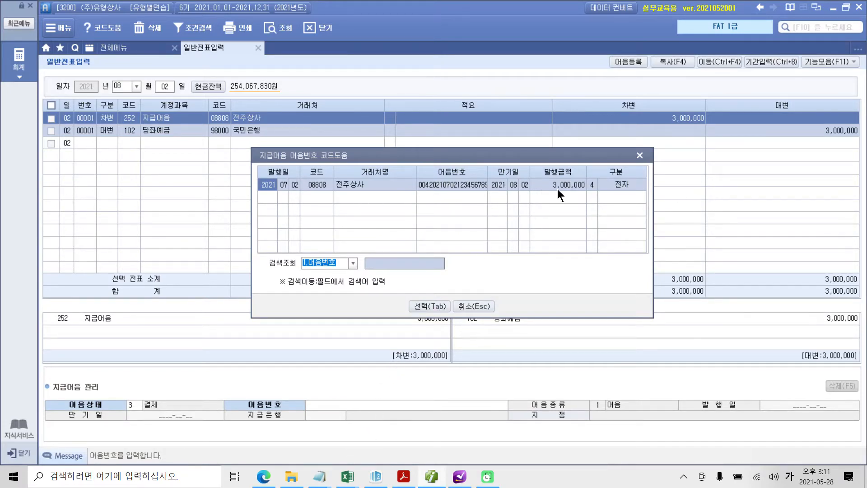
click(423, 302)
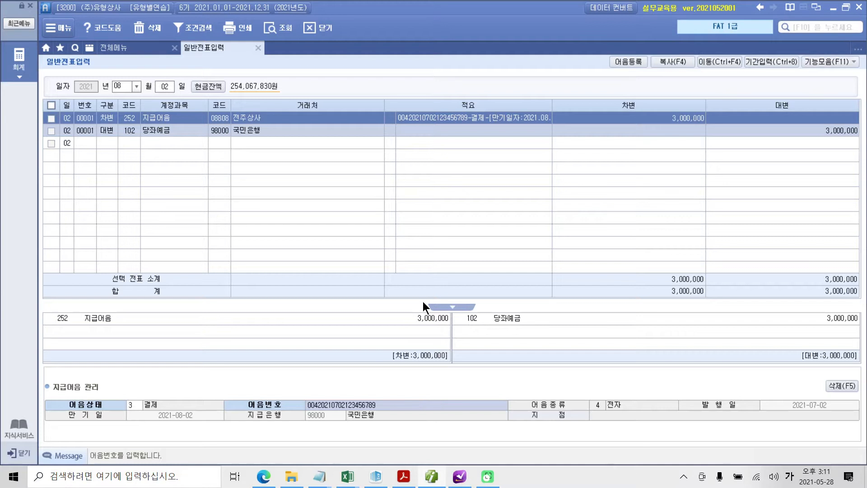
key(Return)
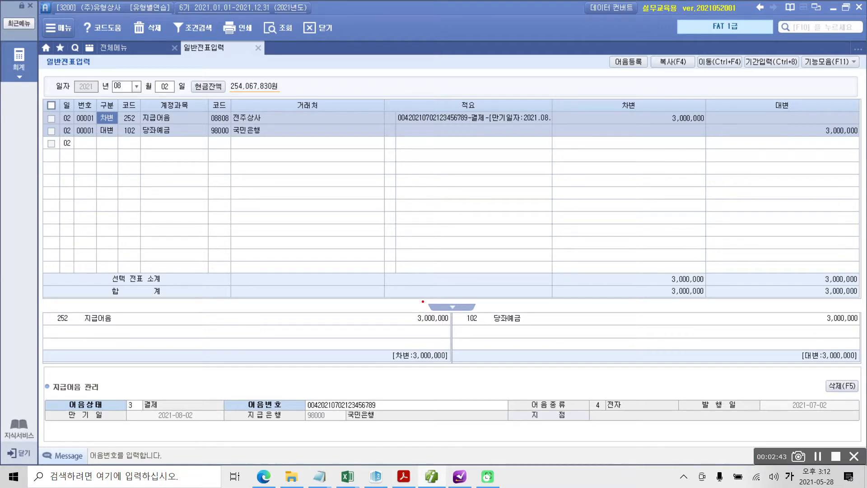
Handwrite 부채감소 above the 지급어음 debit line and a second explanatory note below the 당좌예금 credit line.
mouse_move(147, 79)
mouse_down()
mouse_move(147, 102)
mouse_move(161, 76)
mouse_up()
drag(134, 108, 175, 91)
drag(156, 99, 157, 119)
drag(176, 73, 189, 86)
mouse_move(175, 94)
mouse_down()
mouse_move(168, 108)
mouse_move(188, 113)
mouse_up()
drag(193, 85, 205, 111)
mouse_move(211, 74)
mouse_down()
mouse_move(225, 86)
mouse_move(213, 101)
mouse_up()
drag(234, 70, 253, 74)
drag(220, 99, 230, 112)
drag(226, 93, 247, 94)
drag(273, 66, 259, 85)
mouse_move(265, 74)
mouse_down()
mouse_move(279, 80)
mouse_move(270, 98)
mouse_up()
drag(270, 96, 296, 90)
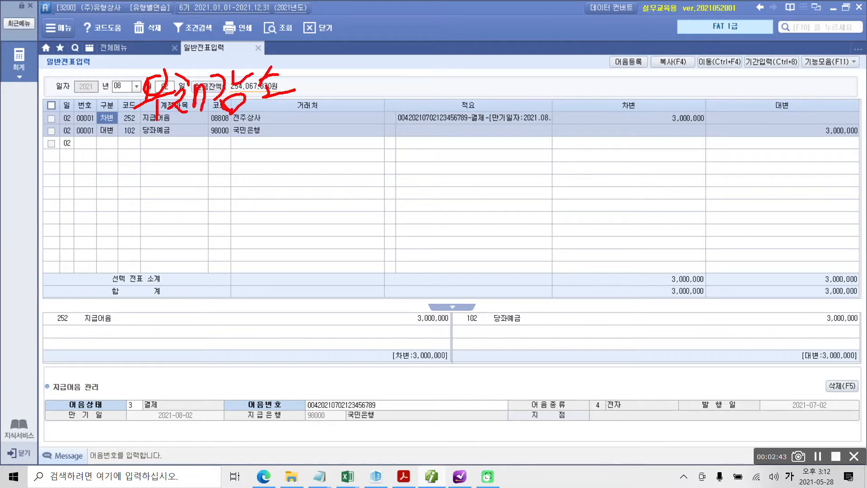
drag(151, 148, 171, 144)
mouse_move(165, 149)
mouse_down()
mouse_move(153, 171)
mouse_move(176, 183)
mouse_move(194, 163)
mouse_up()
drag(204, 149, 195, 170)
mouse_move(202, 159)
mouse_down()
mouse_move(222, 170)
mouse_move(245, 155)
mouse_up()
drag(208, 175, 234, 185)
mouse_move(244, 149)
mouse_down()
mouse_move(260, 147)
mouse_move(252, 173)
mouse_up()
mouse_move(270, 141)
mouse_down()
mouse_move(289, 149)
mouse_move(271, 194)
mouse_up()
drag(298, 144, 285, 167)
mouse_move(293, 152)
mouse_down()
mouse_move(314, 152)
mouse_move(317, 177)
mouse_up()
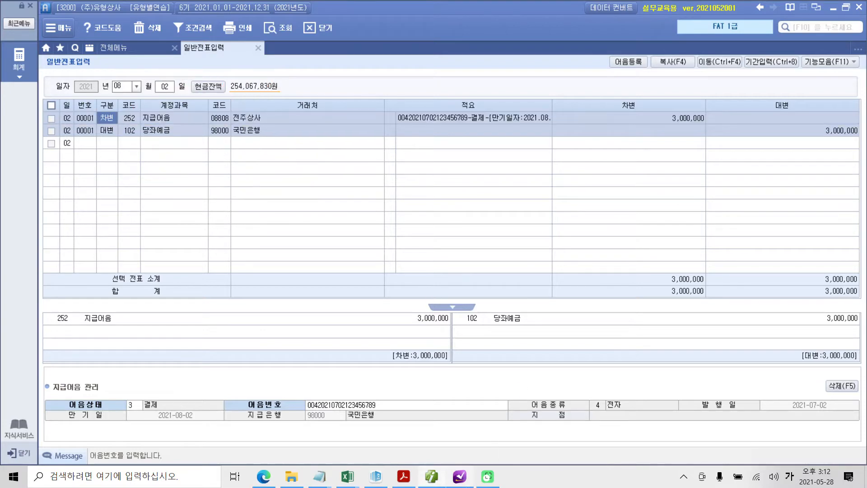
Switch to the PDF and mark the 08월 03일 transaction's date, 외상매출금, 전자어음 wording, issuer 안동상사 and recipient (주)유형상사.
click(431, 478)
scroll(373, 384, down, 3)
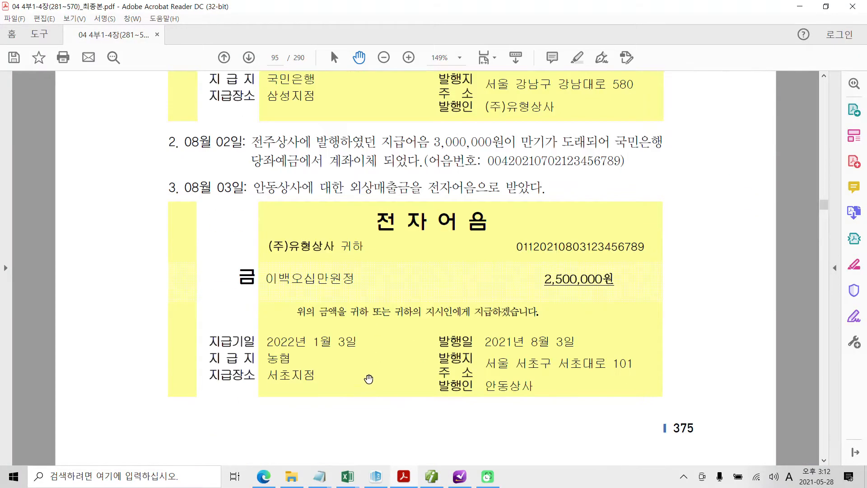
key(ctrl+2)
mouse_move(175, 164)
mouse_down()
mouse_move(176, 177)
mouse_move(240, 200)
mouse_move(346, 197)
mouse_move(344, 180)
mouse_move(410, 178)
mouse_move(402, 194)
mouse_move(348, 199)
mouse_up()
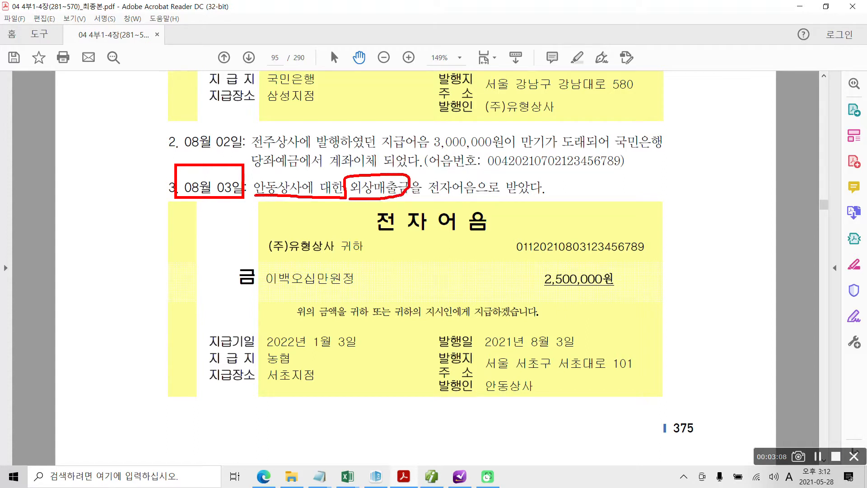
drag(426, 197, 546, 197)
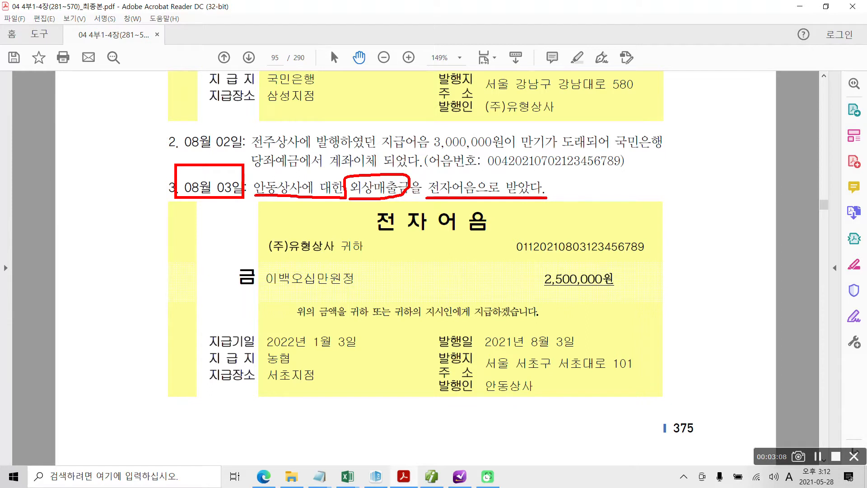
mouse_move(493, 372)
mouse_down()
mouse_move(481, 409)
mouse_move(544, 382)
mouse_move(488, 374)
mouse_up()
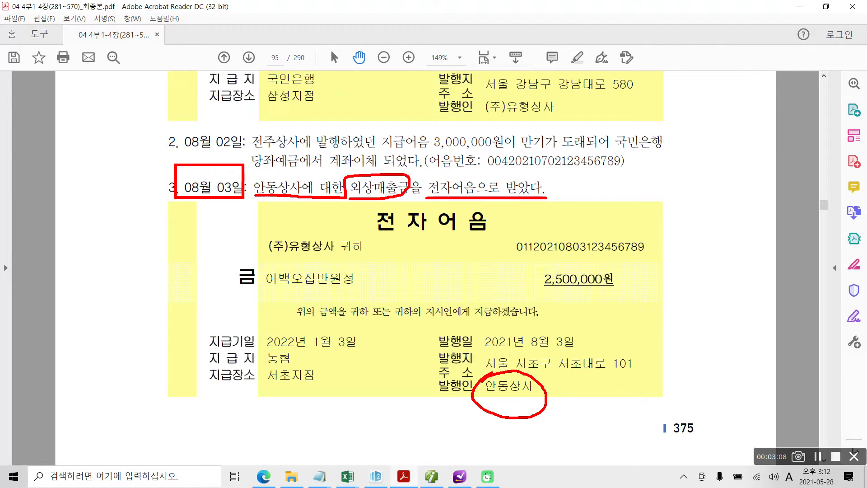
mouse_move(502, 81)
mouse_down()
mouse_move(551, 121)
mouse_move(501, 83)
mouse_up()
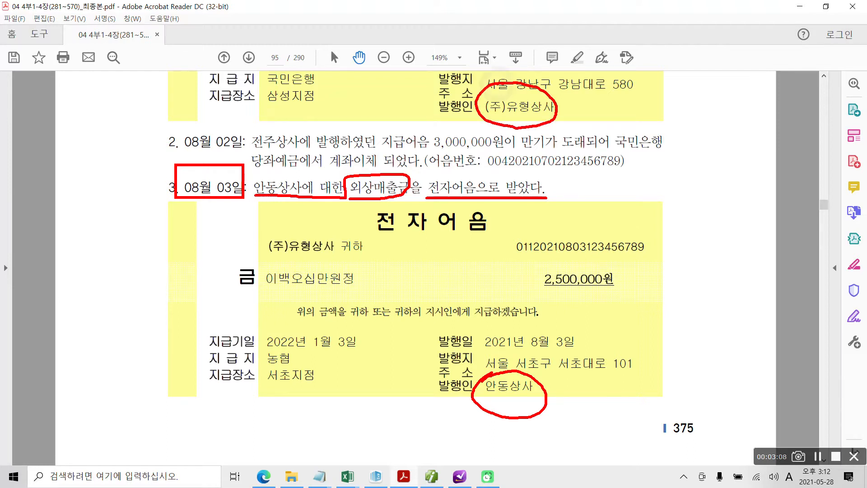
mouse_move(474, 405)
mouse_down()
mouse_move(547, 389)
mouse_move(522, 417)
mouse_up()
mouse_move(264, 227)
mouse_down()
mouse_move(260, 271)
mouse_move(376, 260)
mouse_move(269, 235)
mouse_up()
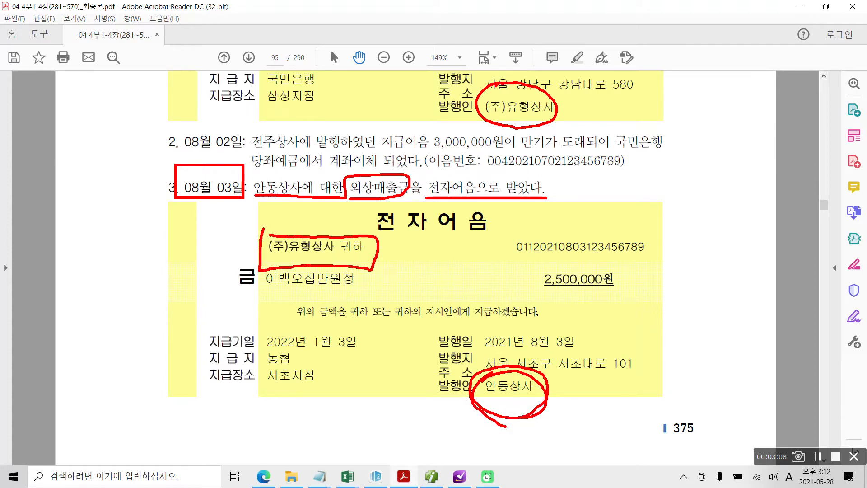
Handwrite 받을어음 beside the recipient (주)유형상사 on the electronic note.
mouse_move(393, 234)
mouse_down()
mouse_move(394, 259)
mouse_move(411, 253)
mouse_up()
drag(429, 221, 426, 259)
drag(429, 244, 446, 239)
drag(409, 261, 432, 273)
drag(447, 224, 464, 241)
mouse_move(433, 263)
mouse_down()
mouse_move(441, 278)
mouse_move(464, 273)
mouse_up()
drag(469, 242, 474, 277)
drag(496, 226, 497, 231)
mouse_move(492, 261)
mouse_down()
mouse_move(522, 258)
mouse_move(497, 287)
mouse_up()
drag(497, 272, 520, 285)
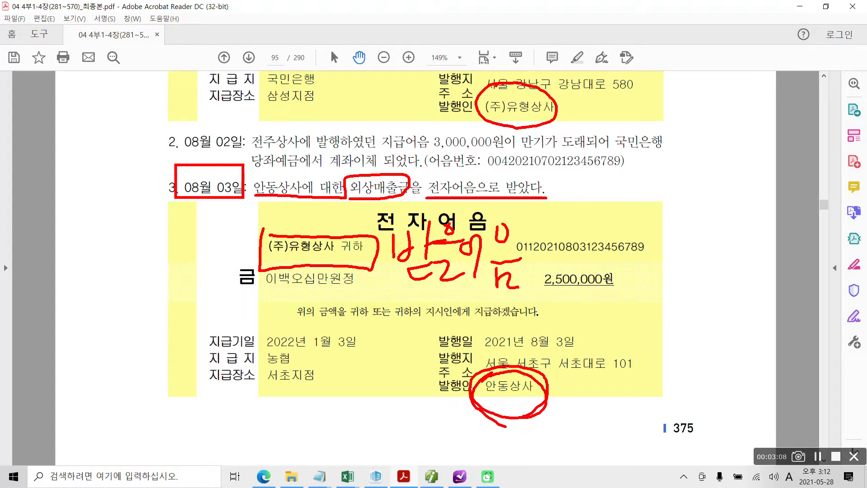
Handwrite 지급어음 beside the issuer 안동상사 on the electronic note.
drag(578, 378, 572, 409)
drag(589, 395, 596, 415)
drag(607, 359, 606, 425)
mouse_move(631, 367)
mouse_down()
mouse_move(646, 364)
mouse_move(654, 394)
mouse_move(633, 421)
mouse_up()
mouse_move(652, 395)
mouse_down()
mouse_move(642, 409)
mouse_move(653, 403)
mouse_up()
drag(674, 380, 685, 409)
mouse_move(705, 363)
mouse_down()
mouse_move(703, 372)
mouse_move(706, 358)
mouse_up()
mouse_move(691, 392)
mouse_down()
mouse_move(728, 387)
mouse_move(724, 425)
mouse_up()
drag(720, 427, 733, 426)
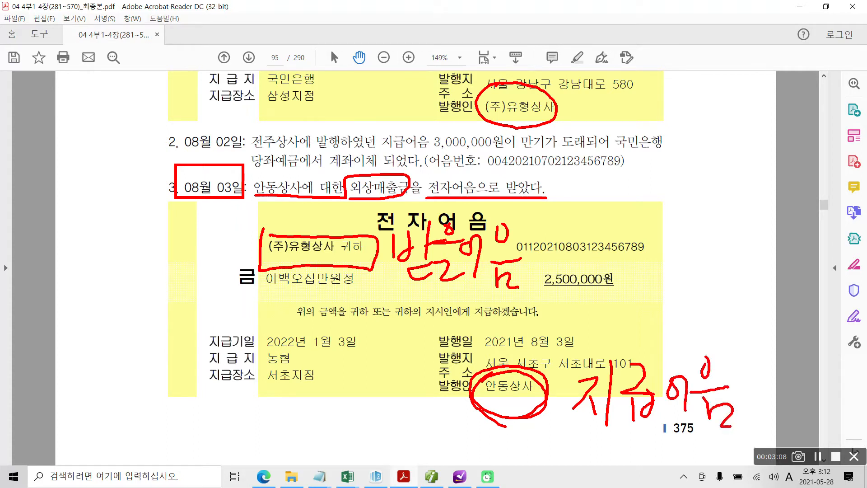
Cross out 지급 in the note beside the issuer and underline the handwritten 받을어음.
drag(657, 371, 550, 426)
drag(577, 365, 649, 412)
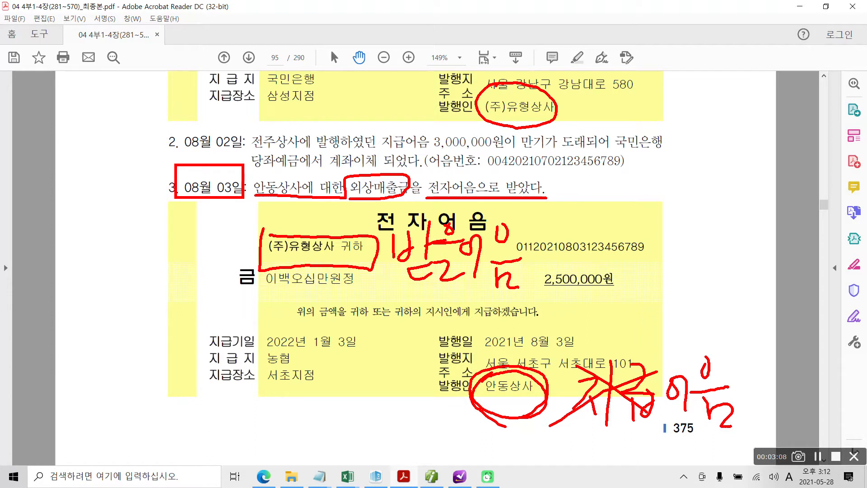
mouse_move(416, 294)
mouse_down()
mouse_move(508, 293)
mouse_move(517, 301)
mouse_up()
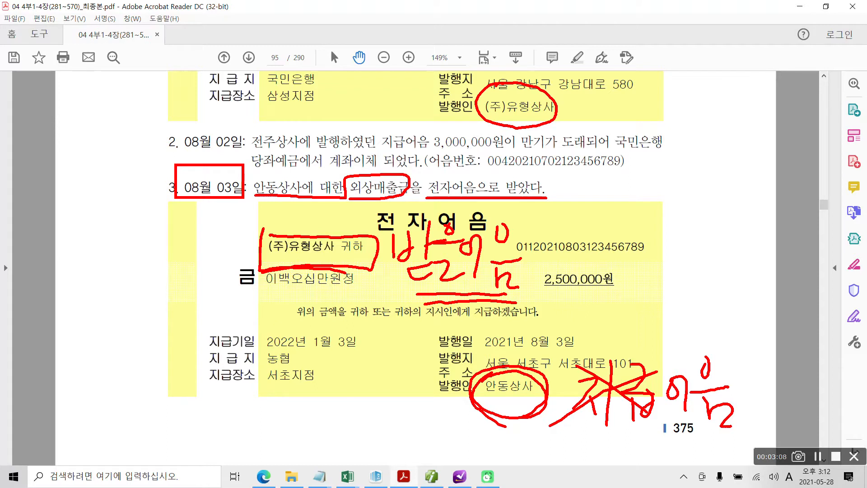
Box 외상매출금 in the 08월 03일 transaction and handwrite 대 beside it.
mouse_move(344, 209)
mouse_down()
mouse_move(354, 160)
mouse_move(414, 198)
mouse_move(368, 207)
mouse_up()
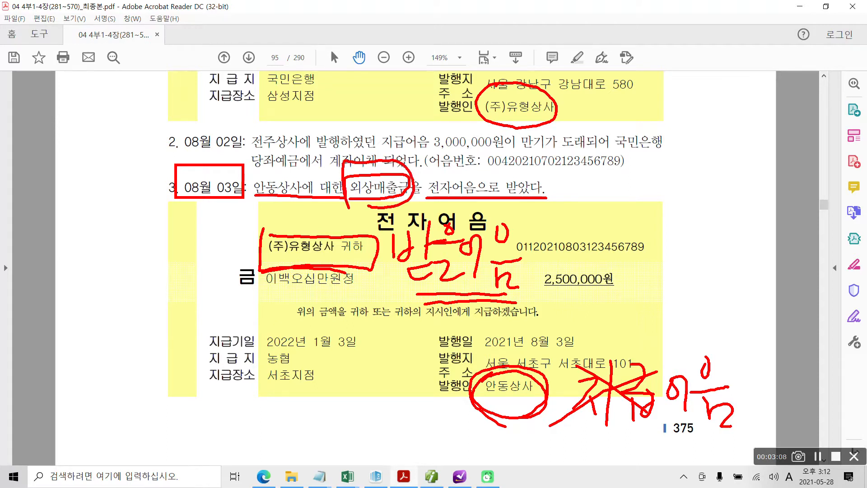
drag(287, 139, 314, 135)
mouse_move(302, 139)
mouse_down()
mouse_move(293, 153)
mouse_move(313, 158)
mouse_up()
drag(322, 124, 312, 172)
mouse_move(315, 156)
mouse_down()
mouse_move(324, 149)
mouse_move(324, 181)
mouse_up()
drag(326, 113, 296, 208)
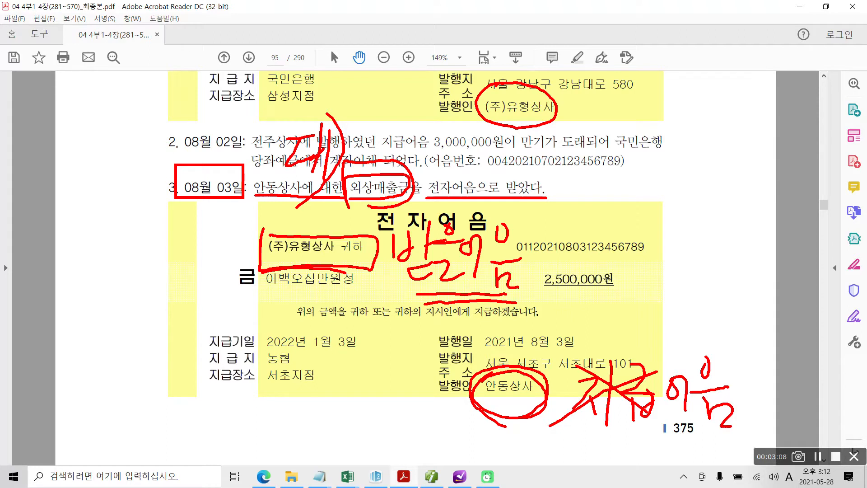
Handwrite a mark beside the handwritten 받을어음 on the electronic note.
mouse_move(362, 257)
mouse_down()
mouse_move(368, 276)
mouse_move(335, 314)
mouse_move(366, 315)
mouse_up()
drag(372, 260, 372, 321)
drag(371, 300, 384, 304)
drag(370, 244, 373, 345)
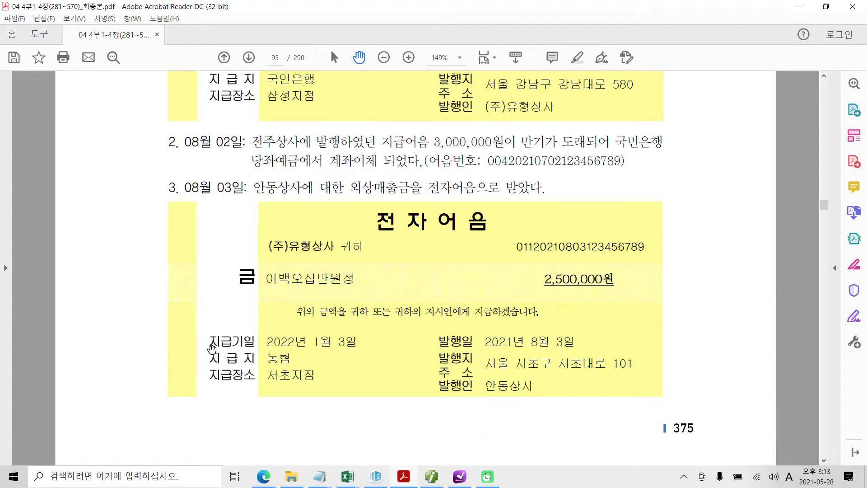
Switch to the accounting program, set the August voucher's day to 03 and start a debit line with account 110 받을어음.
click(434, 476)
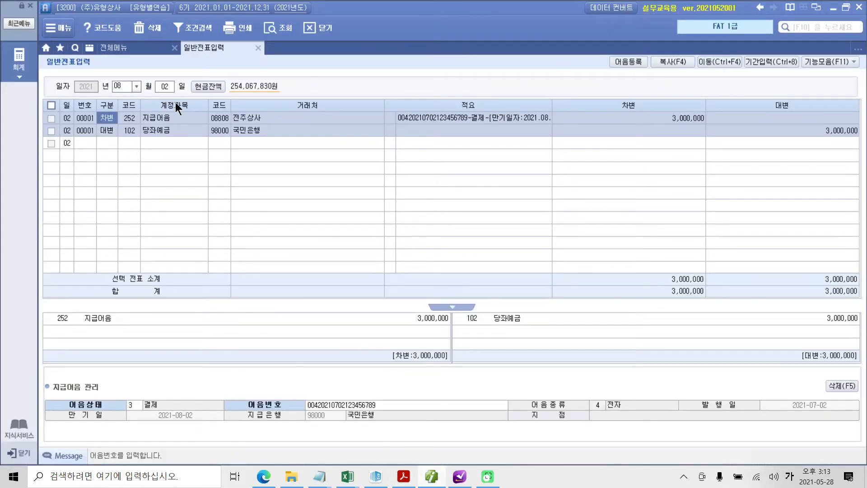
click(167, 87)
key(Return)
text(3)
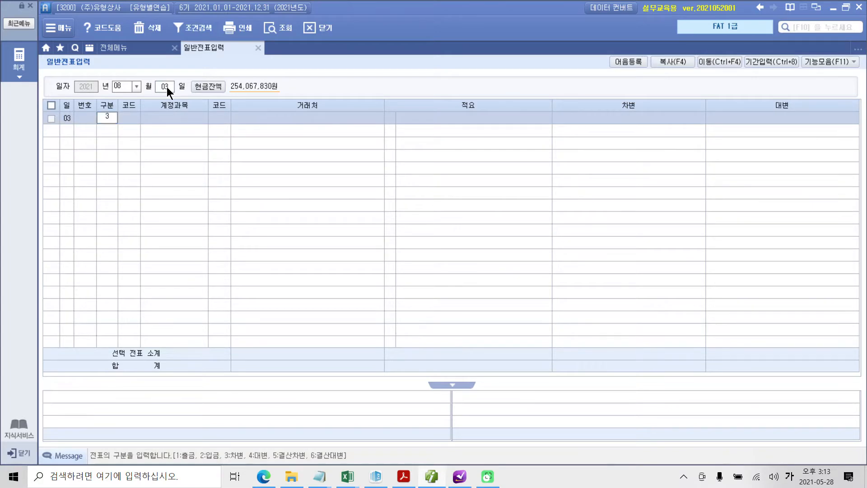
key(Return)
text(110)
key(Return)
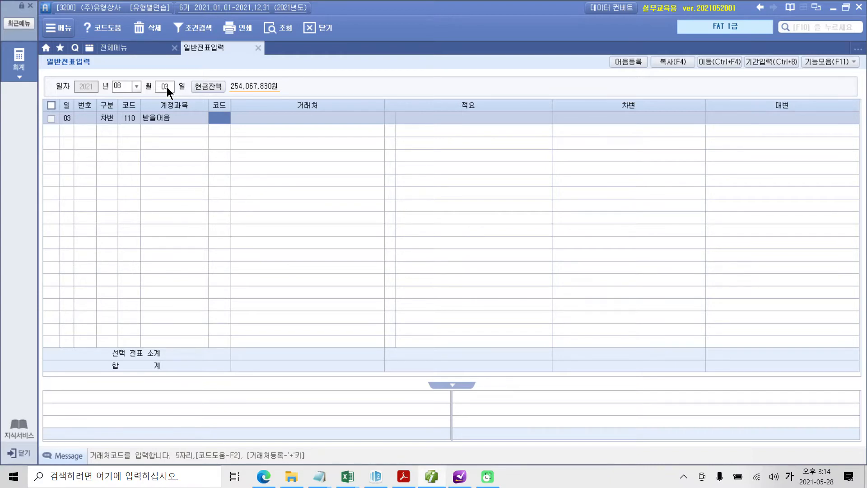
Complete the 받을어음 debit line with counterparty 00102 안동상사, no description and an amount of 2,500,000.
text(102)
key(Return)
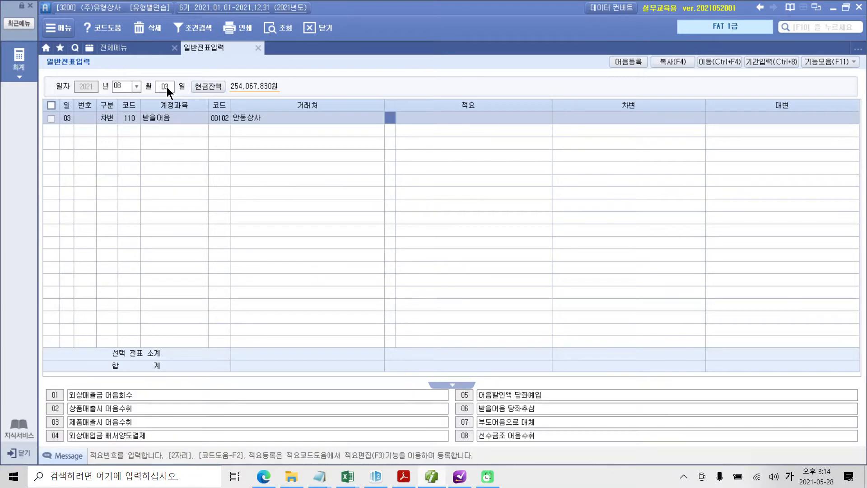
key(Return)
key(Return)
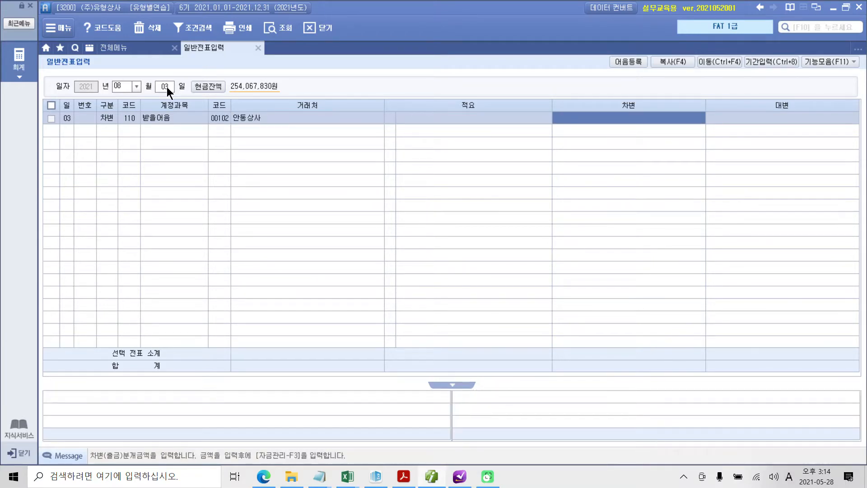
text(2500000)
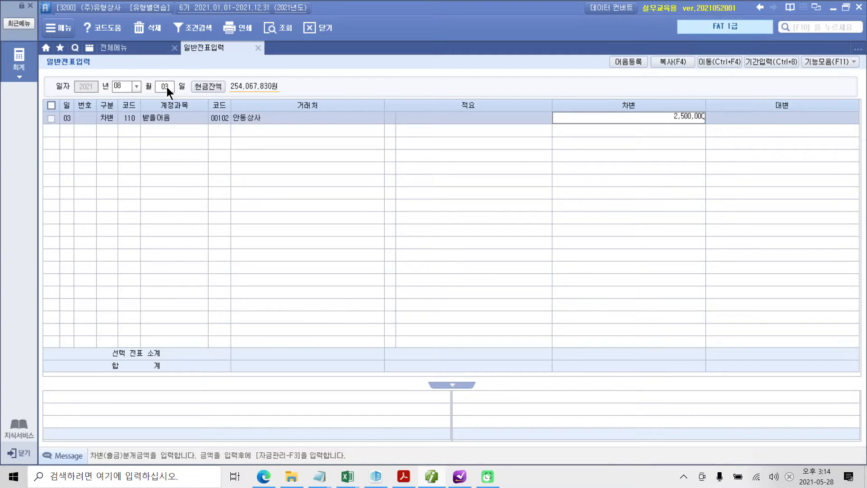
key(Return)
Add a credit line for account 108 외상매출금 with counterparty 00102 안동상사.
text(4)
key(Return)
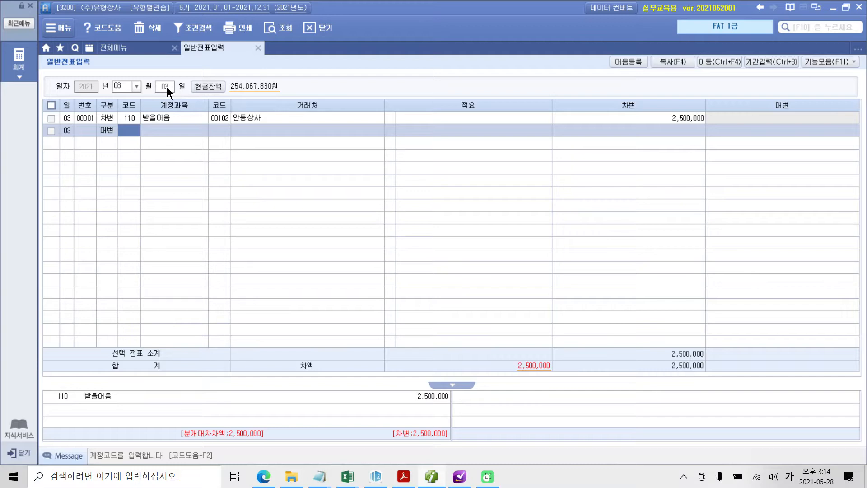
text(108)
key(Return)
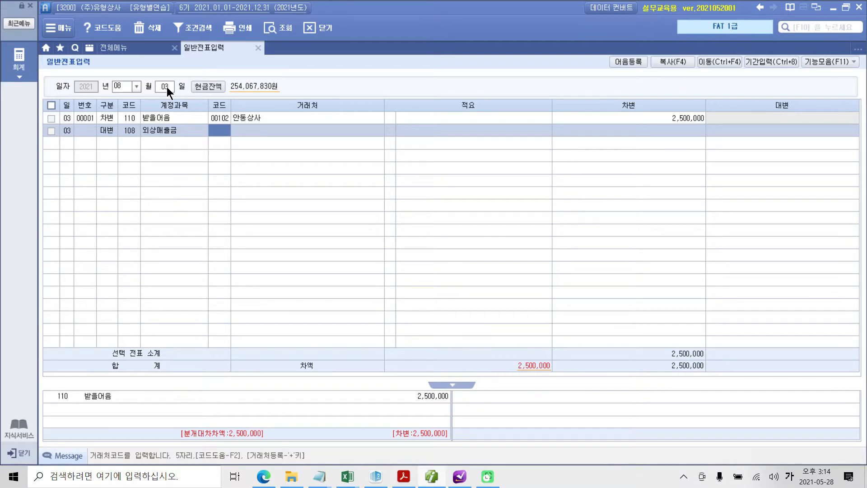
text(102)
key(Return)
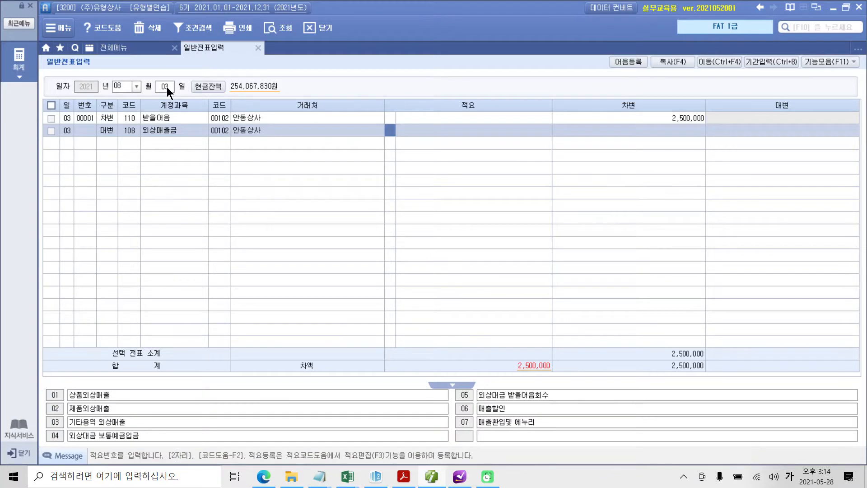
Circle the two counterparty codes, clear the marking and enter 2,500,000 as the 외상매출금 credit amount.
mouse_move(219, 168)
mouse_down()
mouse_move(196, 110)
mouse_move(247, 223)
mouse_move(208, 173)
mouse_move(223, 168)
mouse_up()
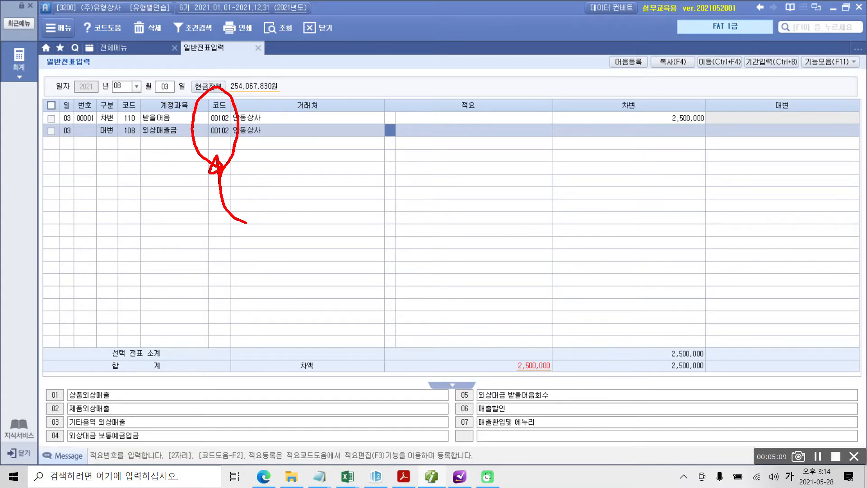
key(Escape)
key(Return)
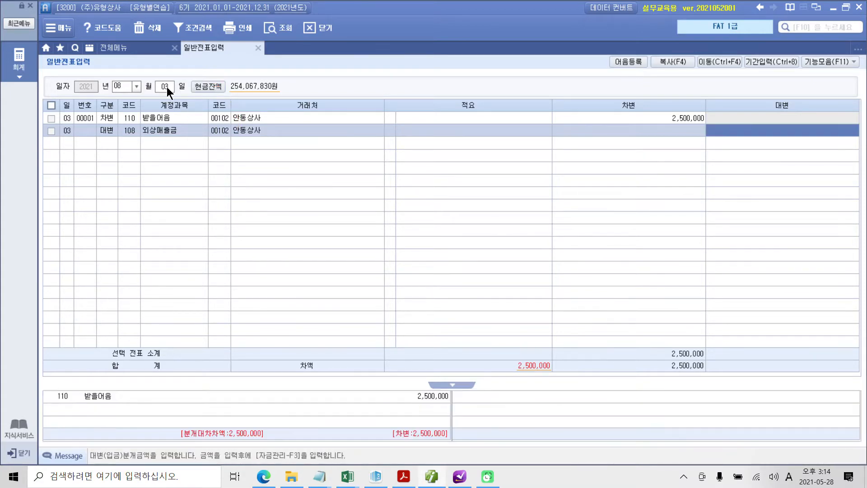
text(2,500,000)
key(Return)
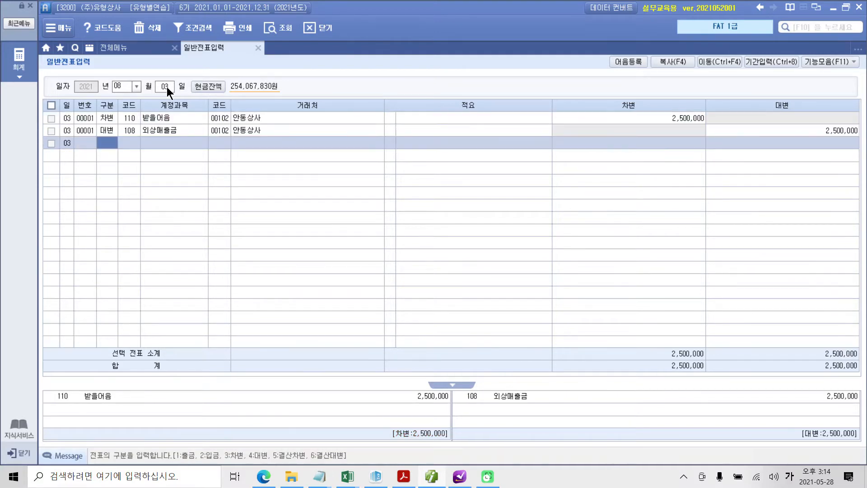
Open the 받을어음 management details for the debit line and circle 어음상태 1 보관.
click(93, 131)
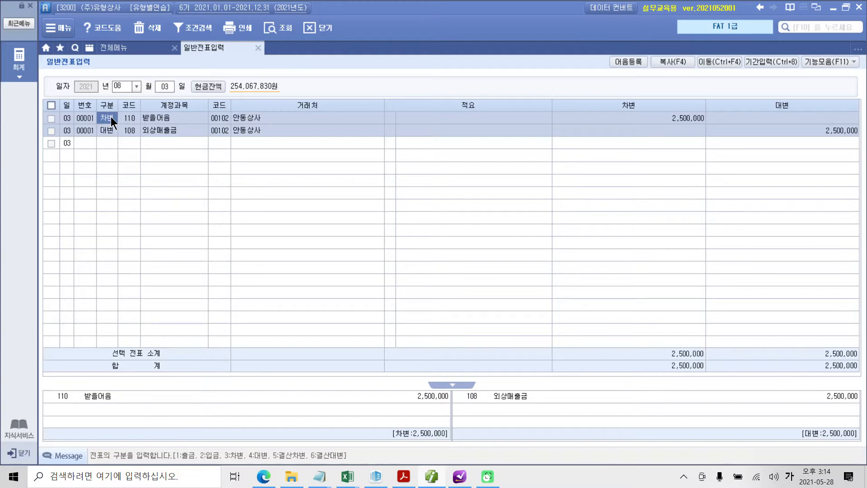
key(F3)
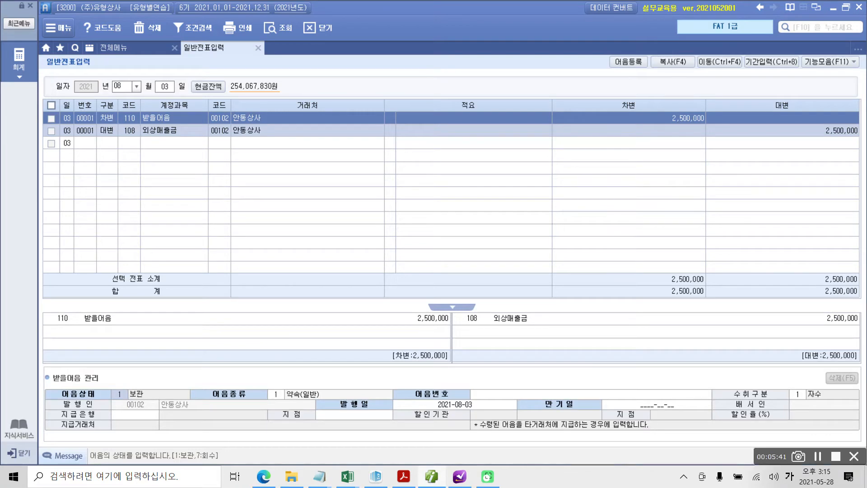
mouse_move(138, 405)
mouse_down()
mouse_move(124, 406)
mouse_move(154, 402)
mouse_move(139, 416)
mouse_up()
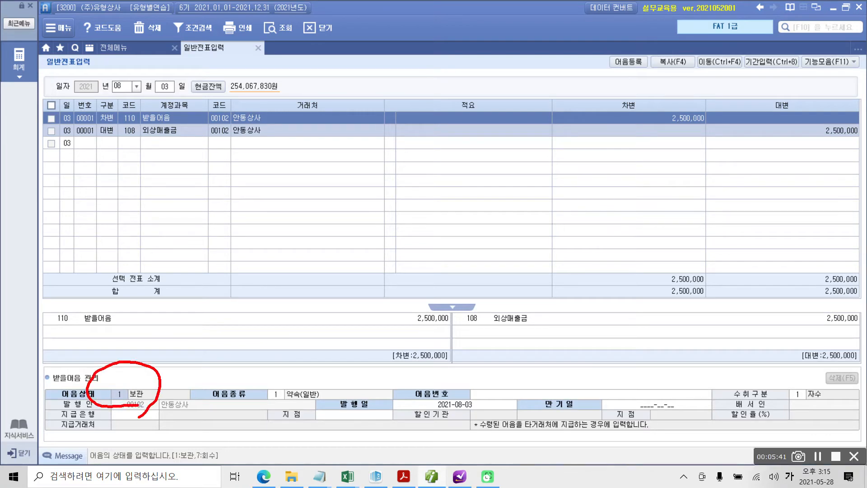
Circle the debit entry's type and account code, draw an arrow to 어음상태 and handwrite 보관 beside it.
mouse_move(137, 120)
mouse_down()
mouse_move(97, 104)
mouse_move(146, 111)
mouse_up()
mouse_move(116, 142)
mouse_down()
mouse_move(113, 335)
mouse_move(124, 376)
mouse_move(136, 364)
mouse_up()
mouse_move(133, 288)
mouse_down()
mouse_move(143, 327)
mouse_move(161, 316)
mouse_move(175, 323)
mouse_up()
mouse_move(176, 282)
mouse_down()
mouse_move(192, 297)
mouse_move(205, 292)
mouse_up()
drag(208, 257, 211, 312)
drag(212, 285, 229, 279)
drag(203, 316, 219, 319)
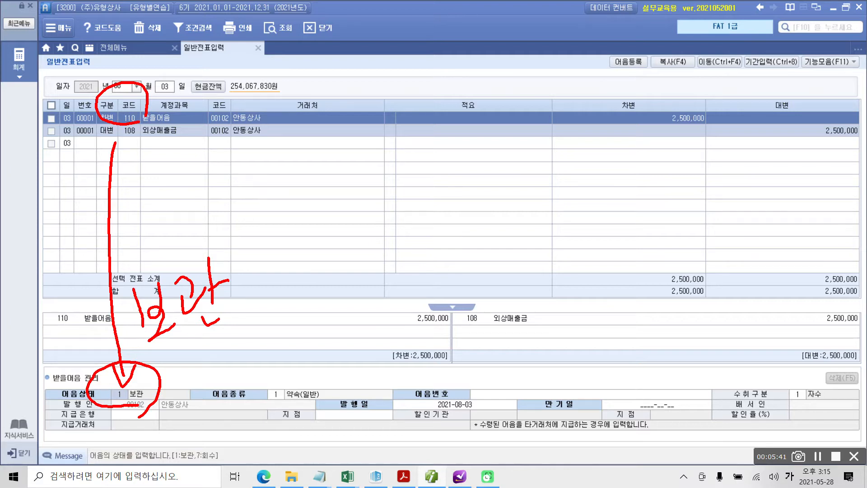
drag(265, 386, 247, 391)
key(Escape)
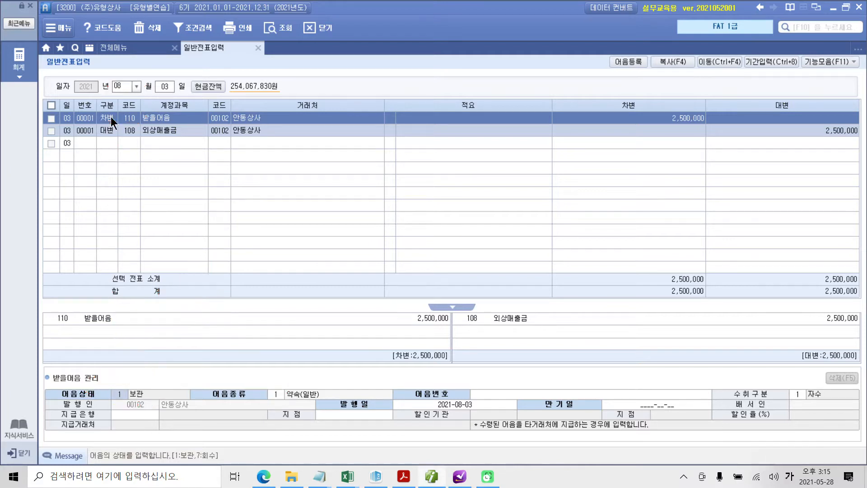
Keep 어음상태 as 보관, mark the 어음종류 code and its option list, and set 어음종류 to 6 전자.
key(Return)
key(ctrl+2)
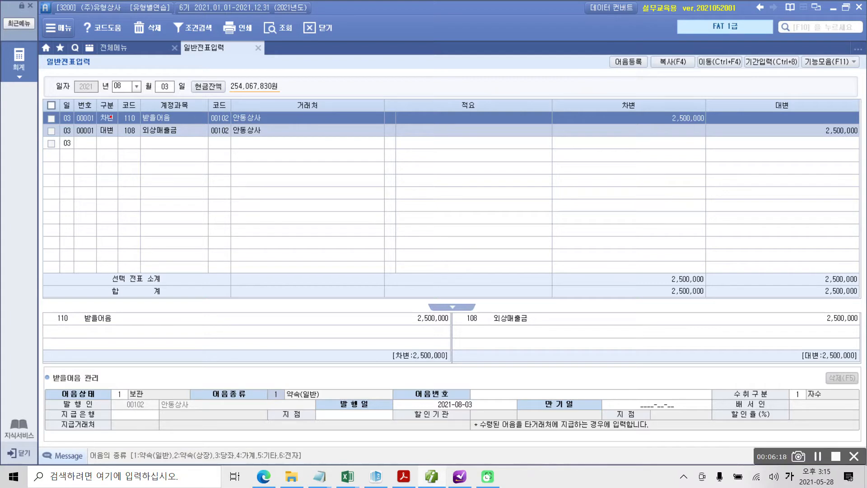
mouse_move(303, 469)
mouse_down()
mouse_move(287, 471)
mouse_move(311, 464)
mouse_up()
mouse_move(281, 362)
mouse_down()
mouse_move(273, 410)
mouse_move(263, 399)
mouse_up()
key(Escape)
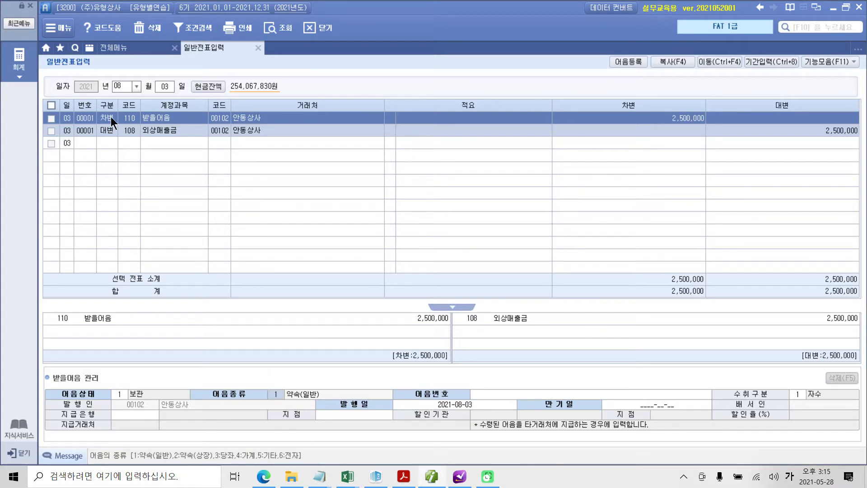
text(6)
key(Return)
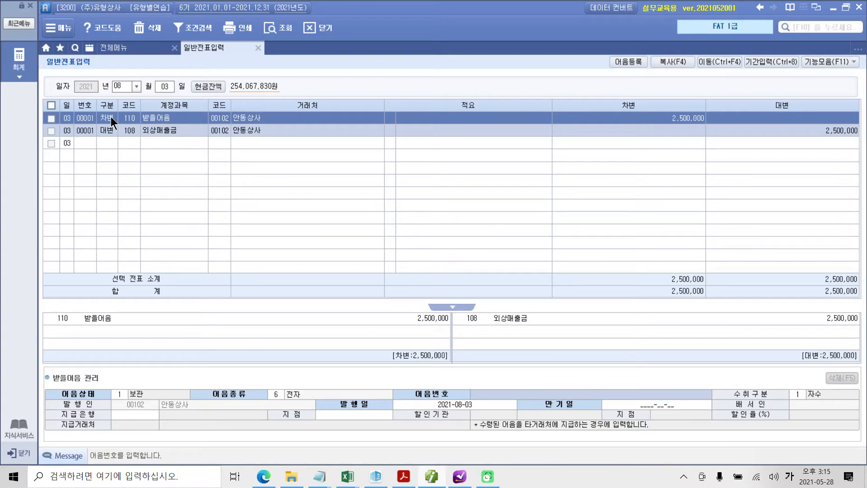
Circle 어음종류 6 and draw an arrow from it to the 어음번호 field.
key(ctrl+2)
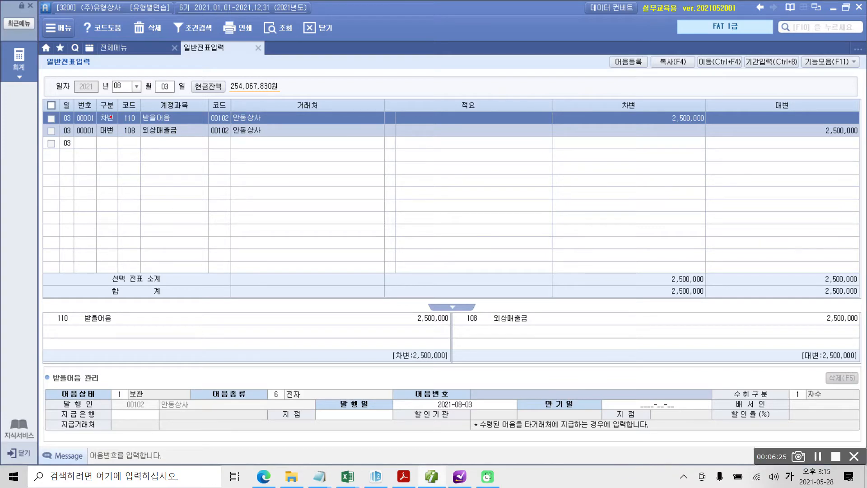
mouse_move(283, 411)
mouse_down()
mouse_move(262, 377)
mouse_move(517, 377)
mouse_move(520, 368)
mouse_move(522, 389)
mouse_up()
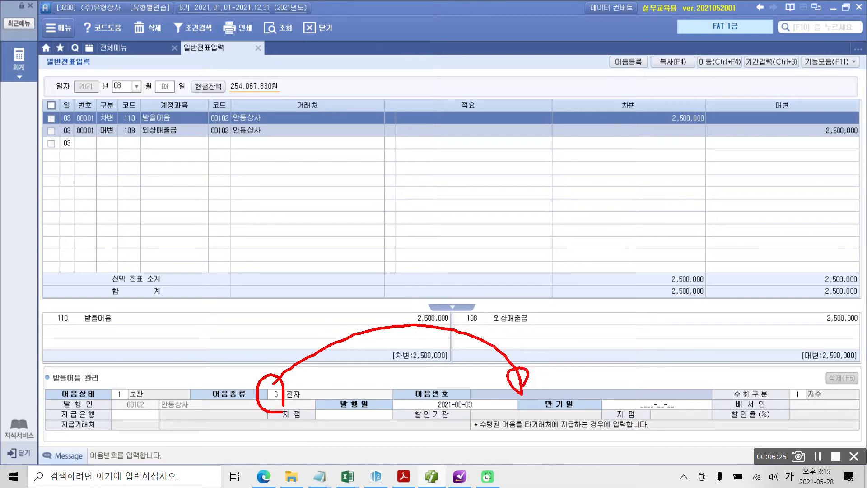
key(ctrl+2)
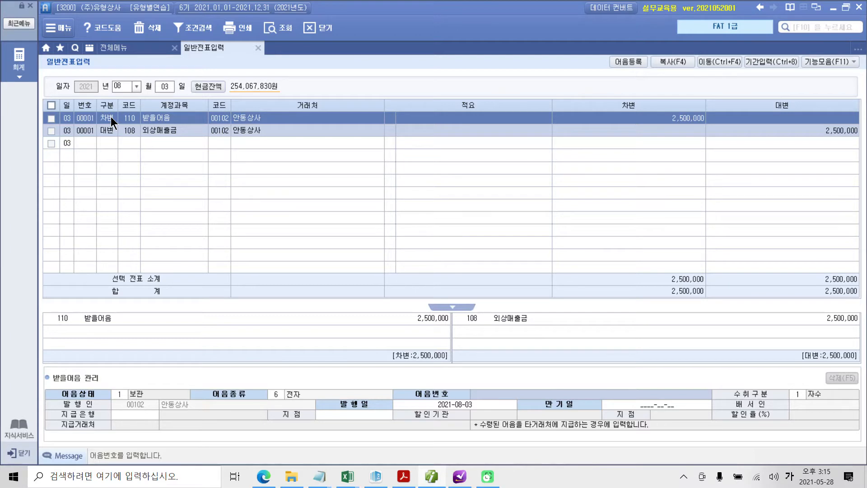
text(011)
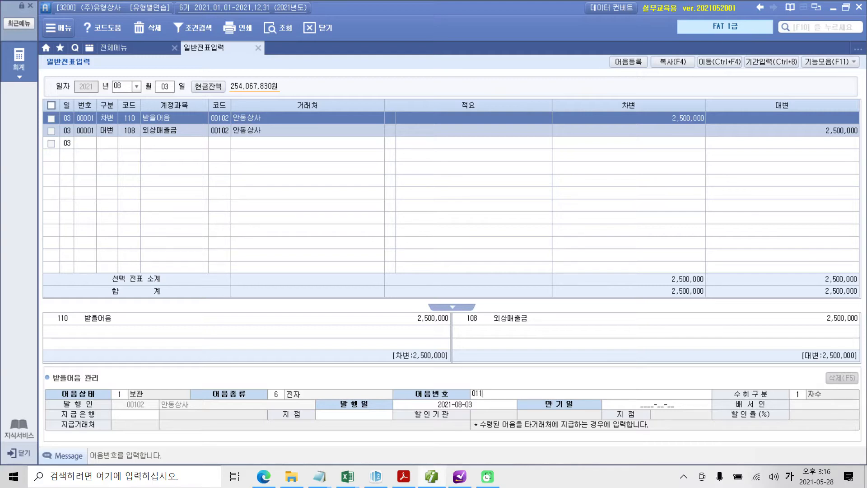
text(20210803)
text(123456789)
key(Return)
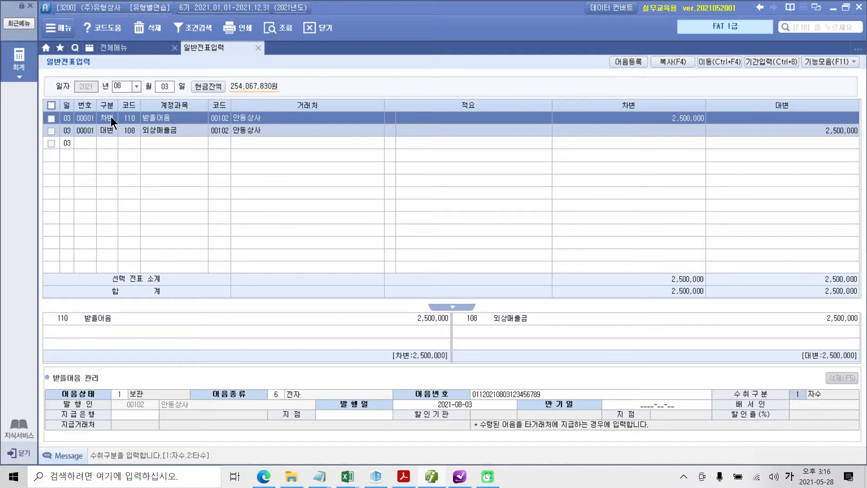
key(Return)
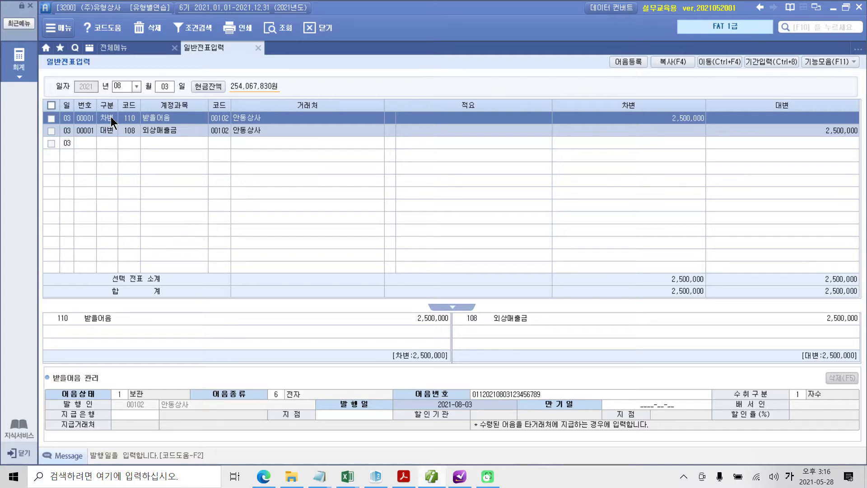
key(Return)
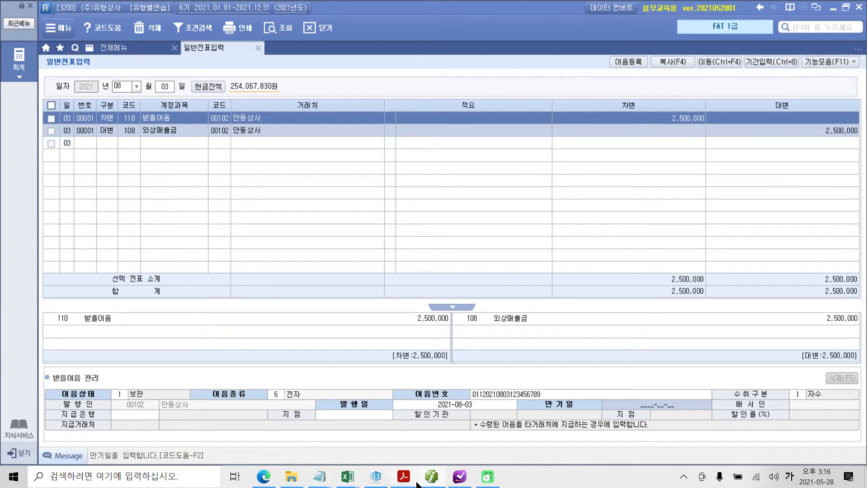
Switch to the PDF, box and check the electronic note's 지급기일 2022년 1월 3일, and return to the accounting program.
click(403, 476)
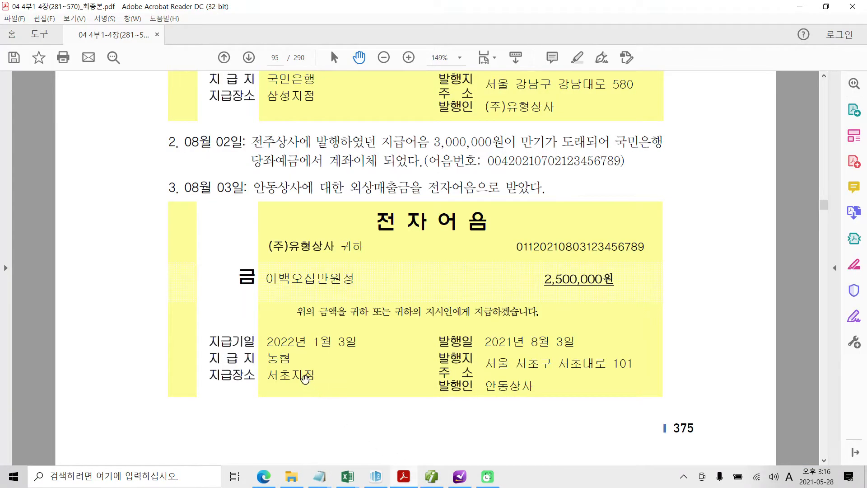
mouse_move(195, 322)
mouse_down()
mouse_move(244, 355)
mouse_move(405, 359)
mouse_up()
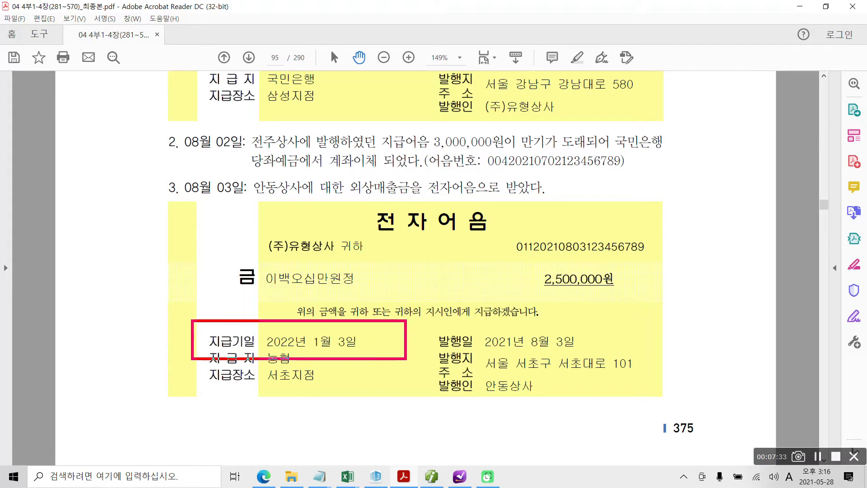
drag(363, 335, 387, 333)
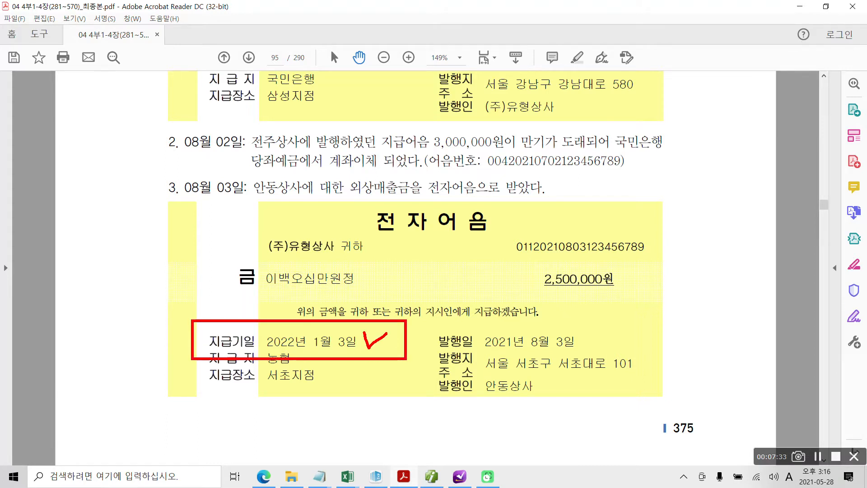
key(Escape)
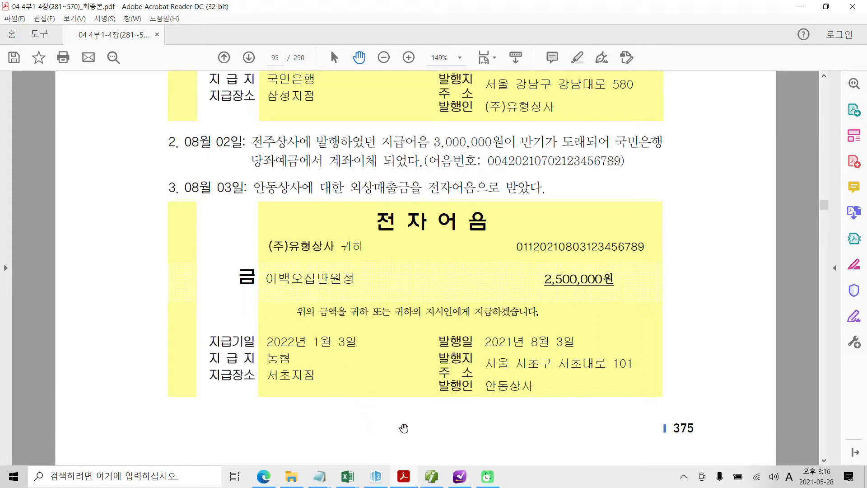
click(433, 479)
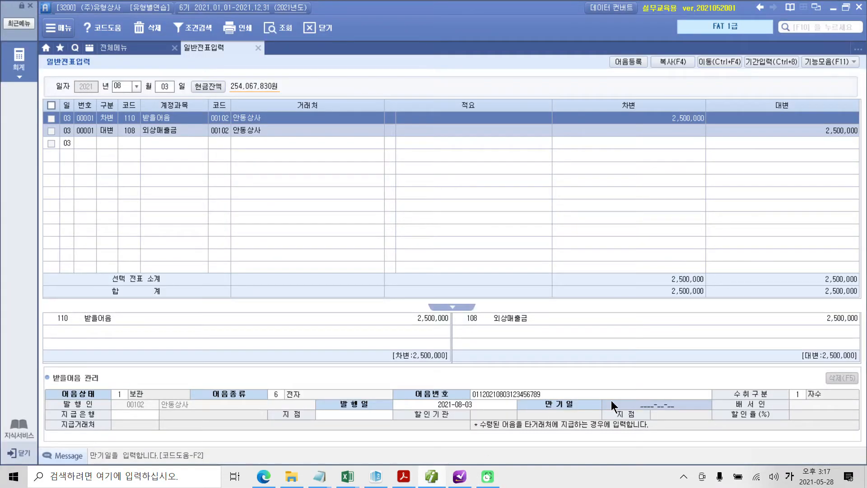
Enter the 만기일 2022-01-03 in the 받을어음 관리 details of the August 3 안동상사 note.
click(611, 400)
text(2022-01-)
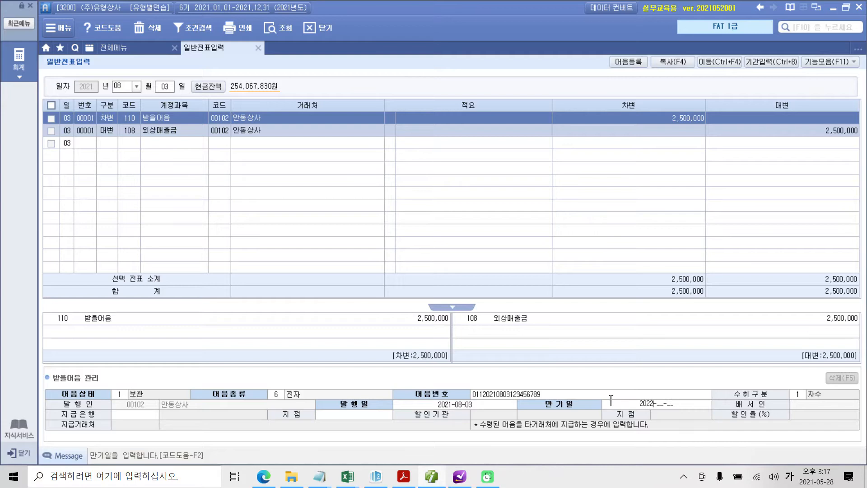
text(03)
key(Return)
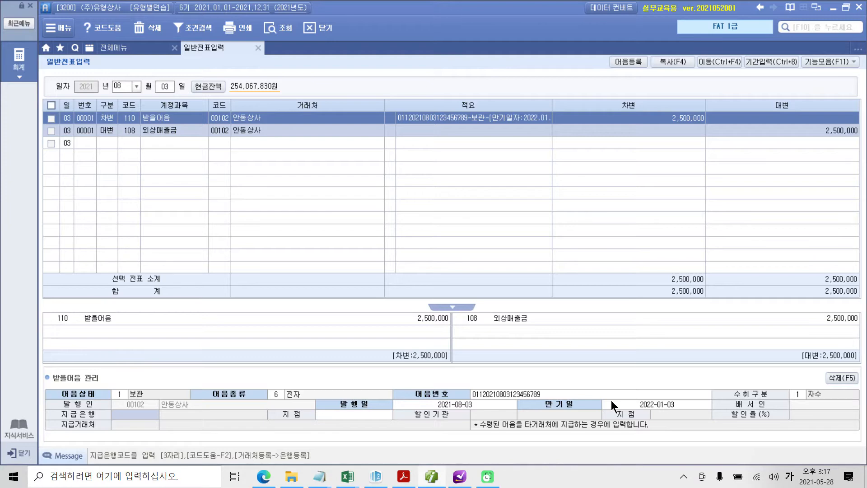
Look up and set 지급은행 to 500 농협, and enter 서초지점 as its 지점.
key(F2)
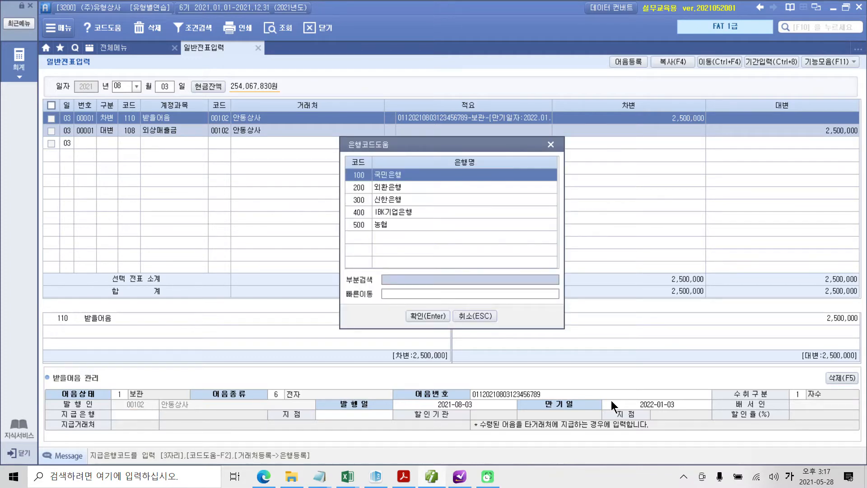
key(Down)
key(Down)
key(Down)
key(Down)
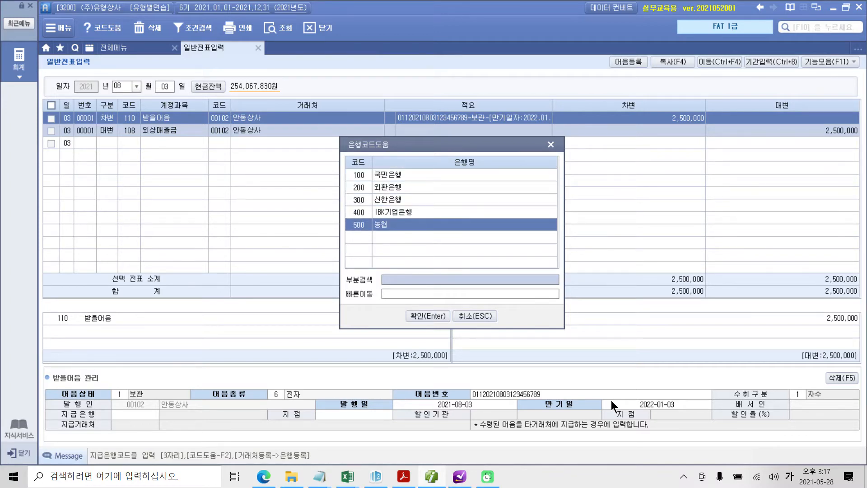
key(Return)
key(Return)
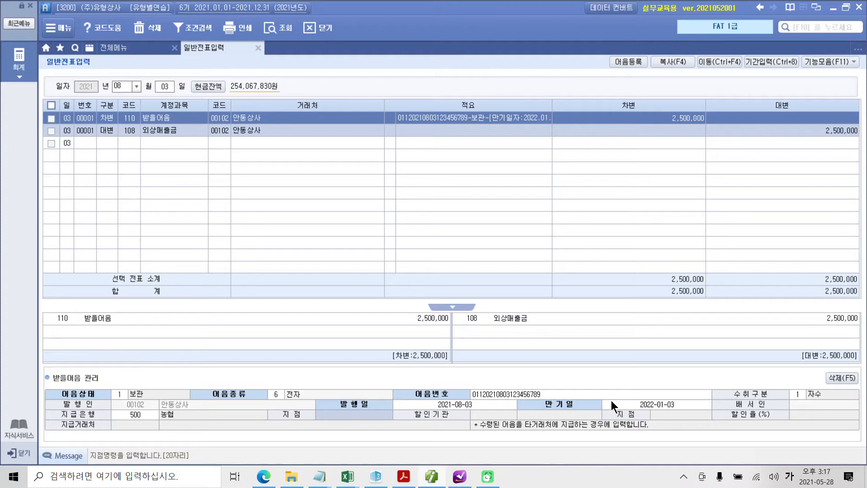
text(서초점)
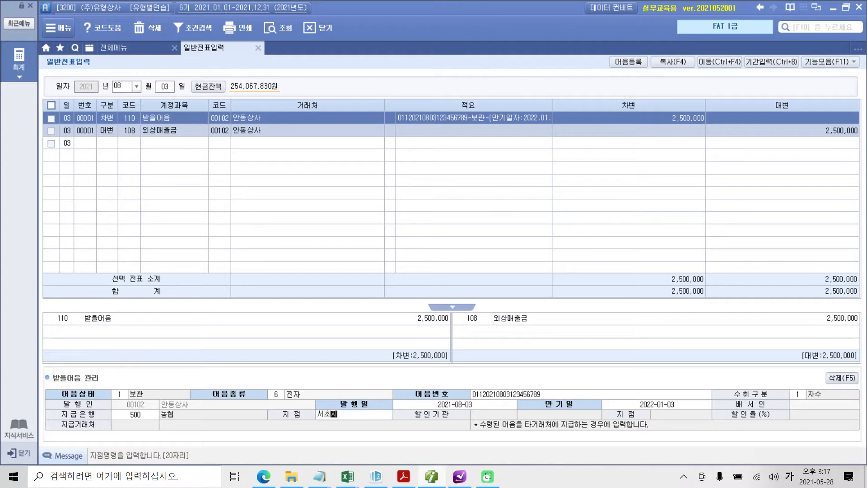
text(점)
key(Return)
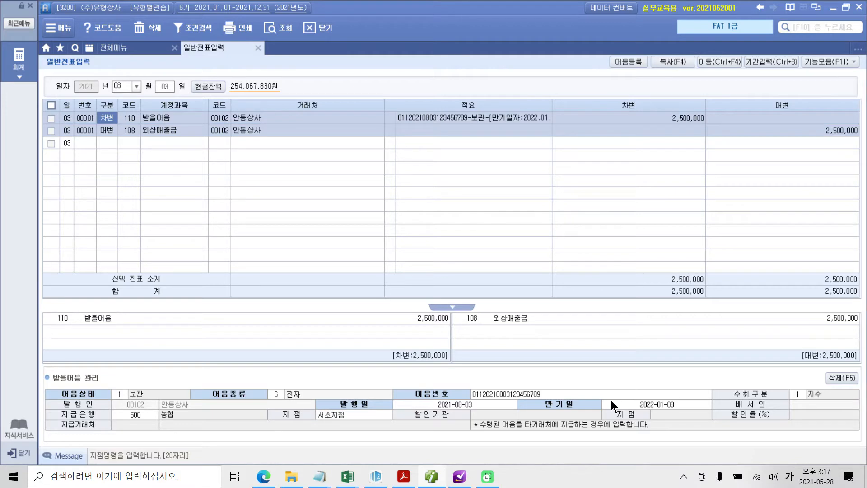
Circle 어음상태 1 보관 and the 110 받을어음 debit line, and draw an arrow connecting the two.
key(ctrl+2)
mouse_move(109, 377)
mouse_down()
mouse_move(106, 411)
mouse_move(110, 368)
mouse_move(87, 397)
mouse_up()
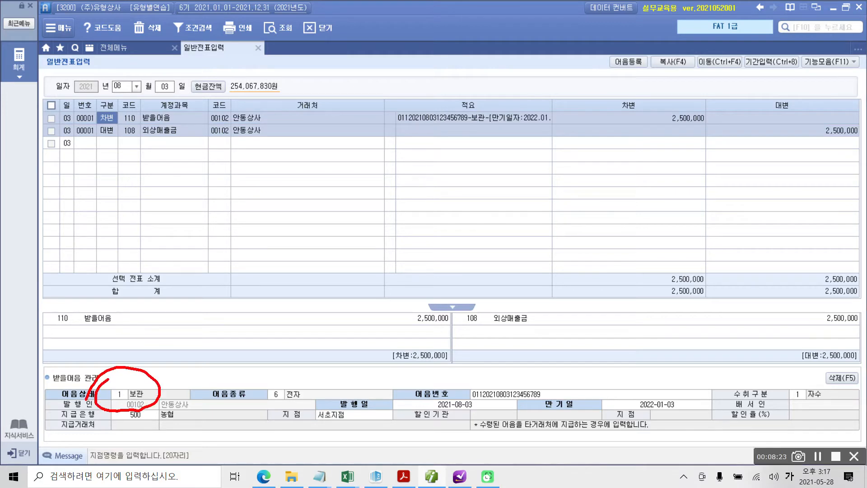
mouse_move(177, 128)
mouse_down()
mouse_move(176, 114)
mouse_move(157, 131)
mouse_up()
mouse_move(122, 109)
mouse_down()
mouse_move(96, 142)
mouse_move(96, 394)
mouse_move(116, 388)
mouse_up()
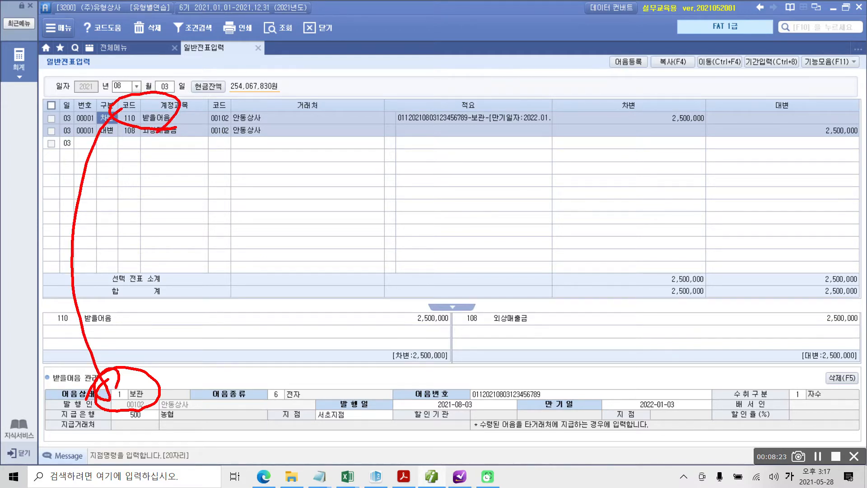
Draw check marks at the 어음종류, 어음번호, 수취구분, 지점 and 지급은행 entries, and clear the annotations.
mouse_move(267, 356)
mouse_down()
mouse_move(276, 384)
mouse_move(297, 355)
mouse_up()
drag(492, 364, 540, 367)
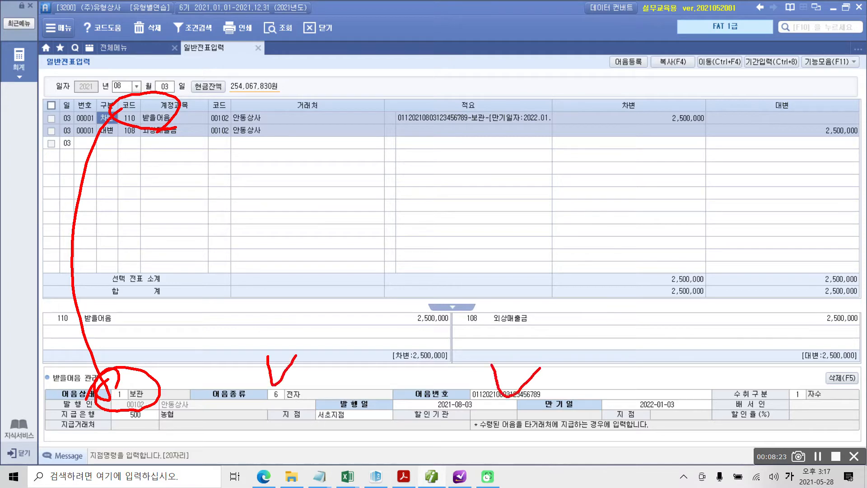
drag(791, 361, 817, 362)
mouse_move(318, 390)
mouse_down()
mouse_move(328, 411)
mouse_move(352, 389)
mouse_up()
drag(141, 411, 171, 405)
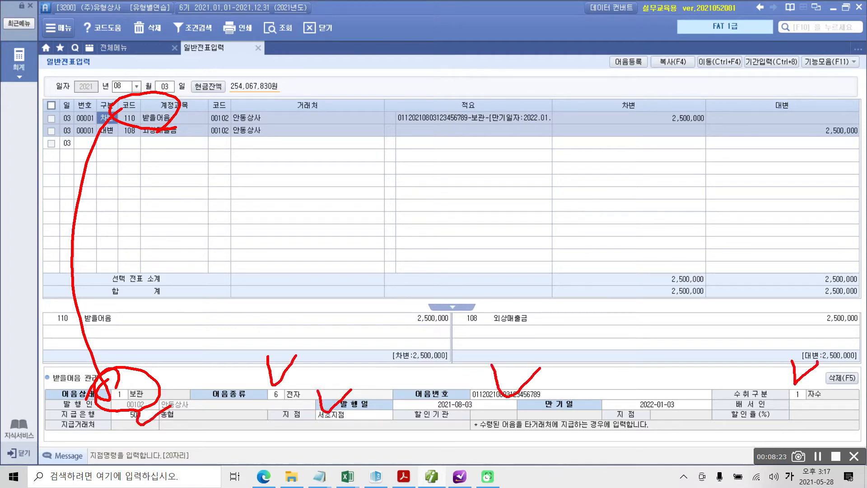
key(Escape)
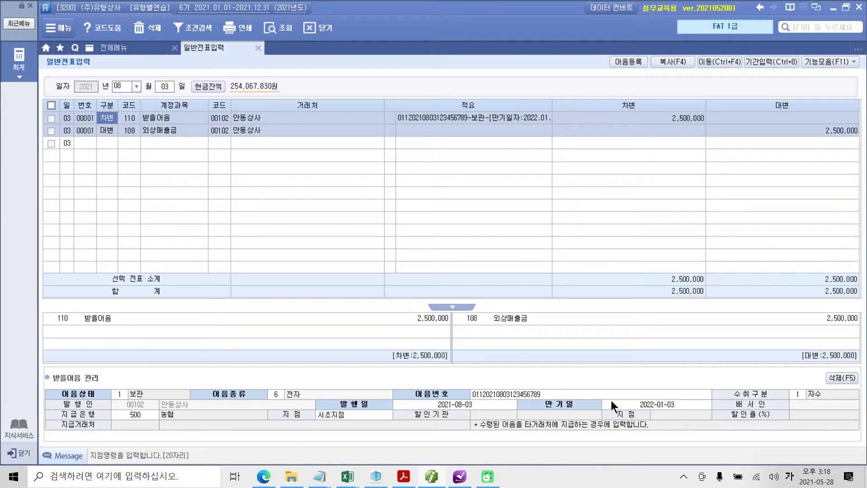
Switch to the PDF and highlight the date 08월 04일 of transaction 4.
click(406, 479)
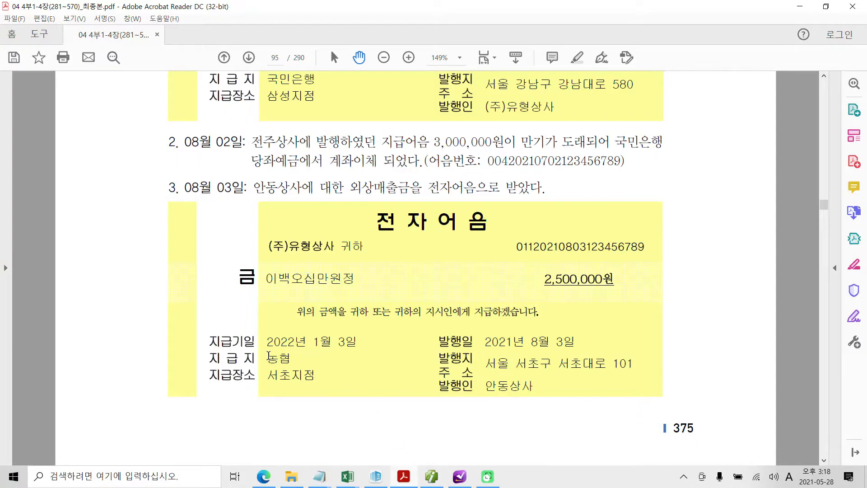
scroll(268, 355, down, 1)
scroll(267, 355, down, 10)
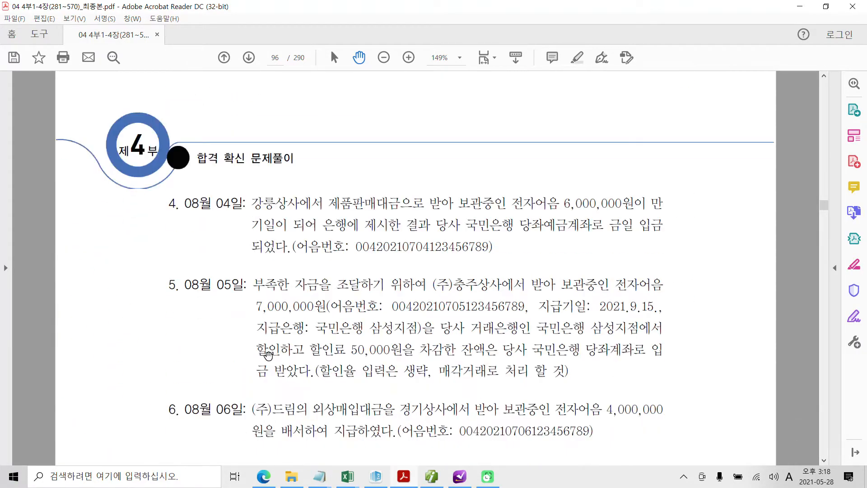
scroll(268, 355, up, 2)
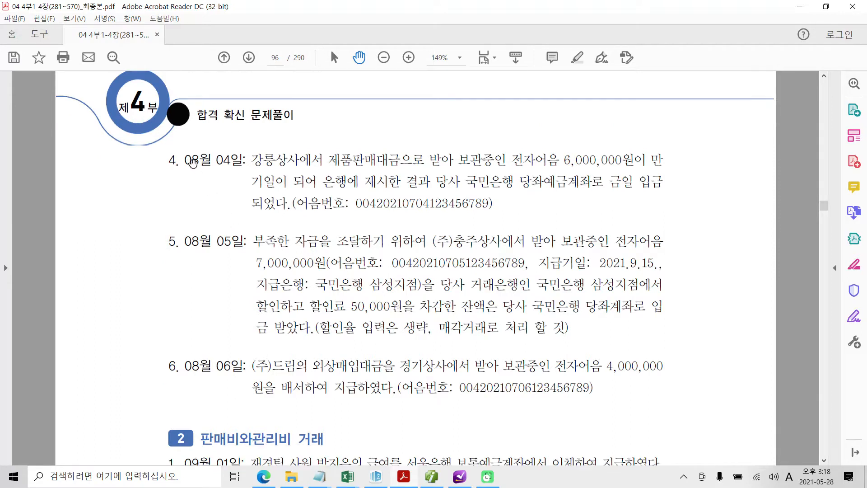
drag(184, 160, 244, 160)
right_click(237, 161)
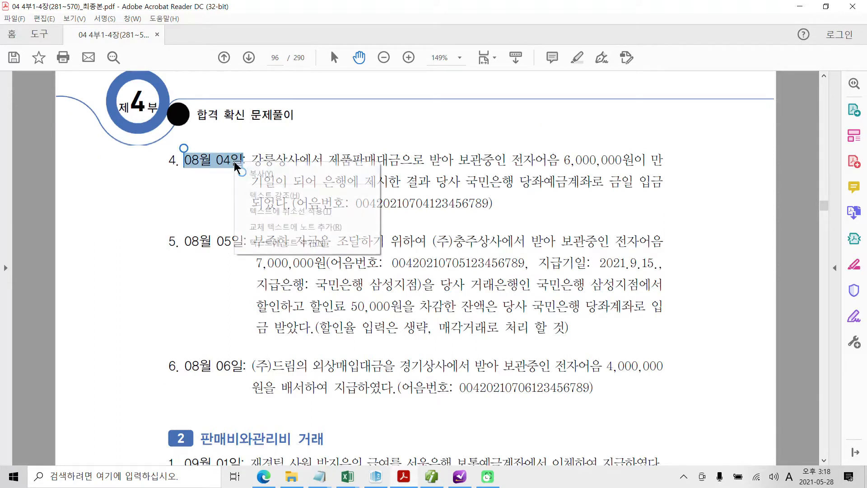
click(271, 193)
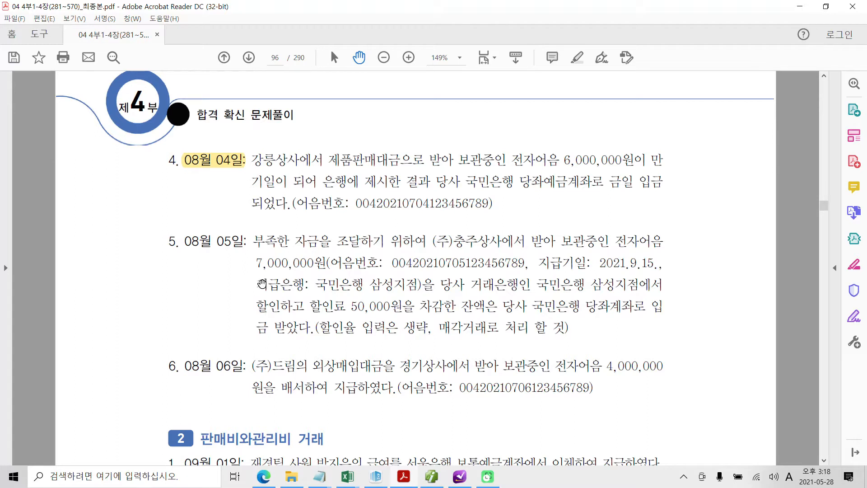
Highlight the word 당좌예금 in the 08월 04일 transaction.
drag(518, 181, 566, 183)
right_click(563, 182)
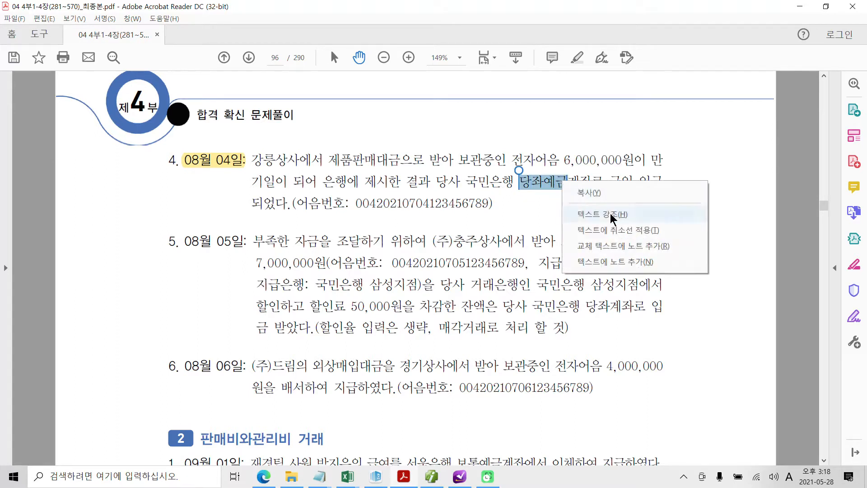
click(613, 218)
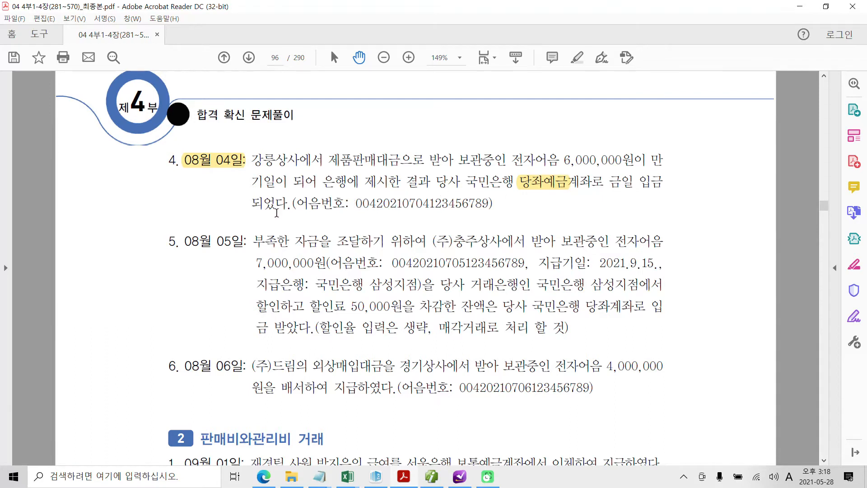
Box 당좌예금 and 전자어음 and underline 은행에 제시한 in the 08월 04일 transaction.
drag(518, 171, 567, 193)
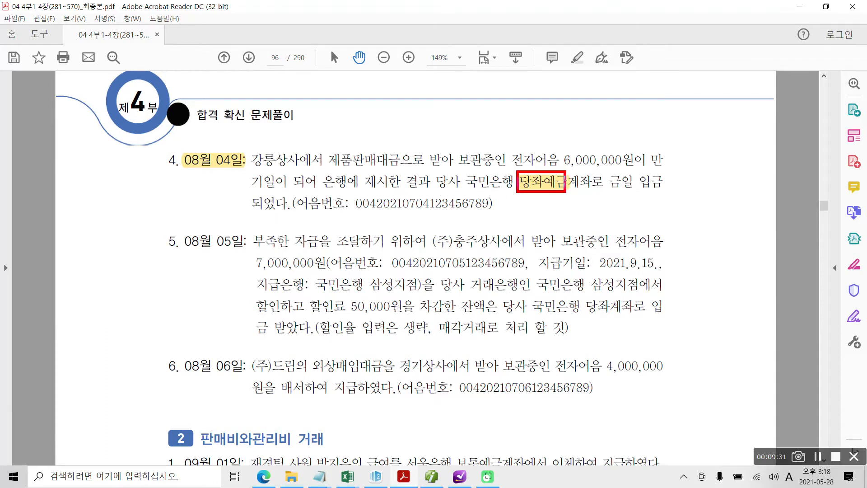
drag(510, 143, 559, 168)
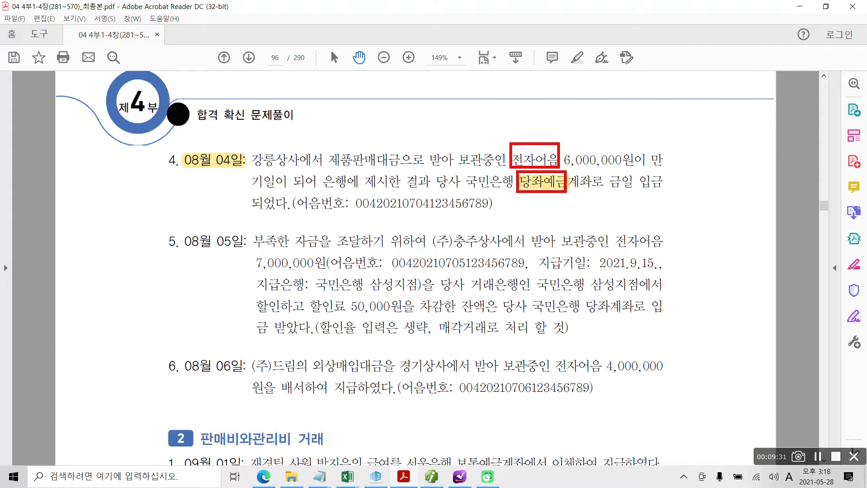
drag(314, 193, 404, 188)
Write 대) above the boxed 전자어음 and add handwritten marks beneath the boxed 당좌예금.
mouse_move(473, 113)
mouse_down()
mouse_move(498, 110)
mouse_move(497, 134)
mouse_up()
mouse_move(497, 122)
mouse_down()
mouse_move(508, 121)
mouse_move(508, 139)
mouse_up()
drag(516, 95, 486, 155)
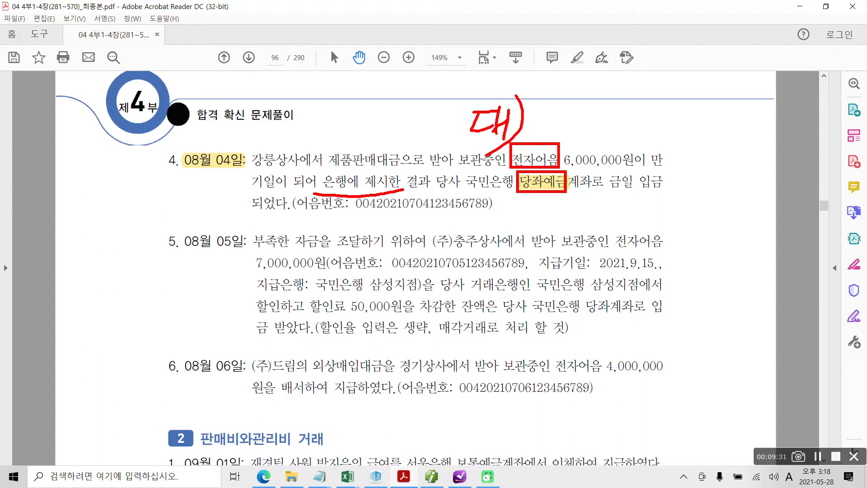
mouse_move(470, 179)
mouse_down()
mouse_move(485, 188)
mouse_move(460, 216)
mouse_move(486, 215)
mouse_move(477, 226)
mouse_up()
mouse_move(483, 208)
mouse_down()
mouse_move(493, 208)
mouse_move(492, 228)
mouse_up()
drag(519, 199, 569, 204)
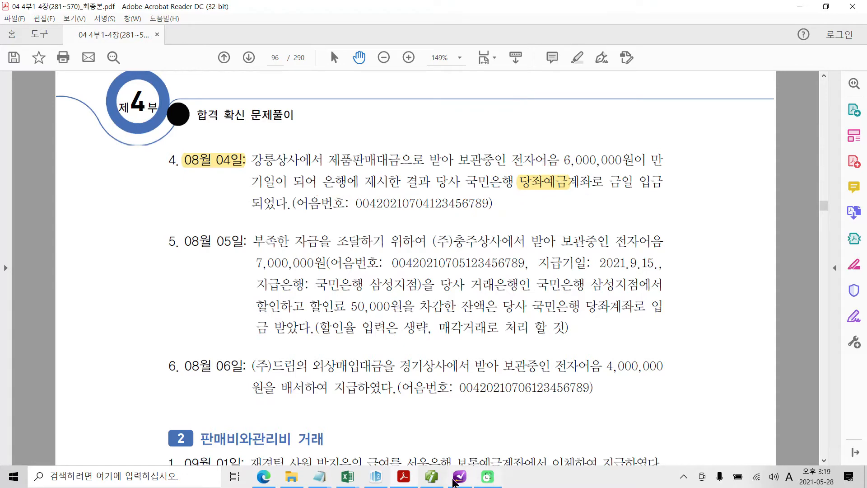
Switch to the accounting program and set the general voucher date to August 04.
click(431, 477)
click(159, 85)
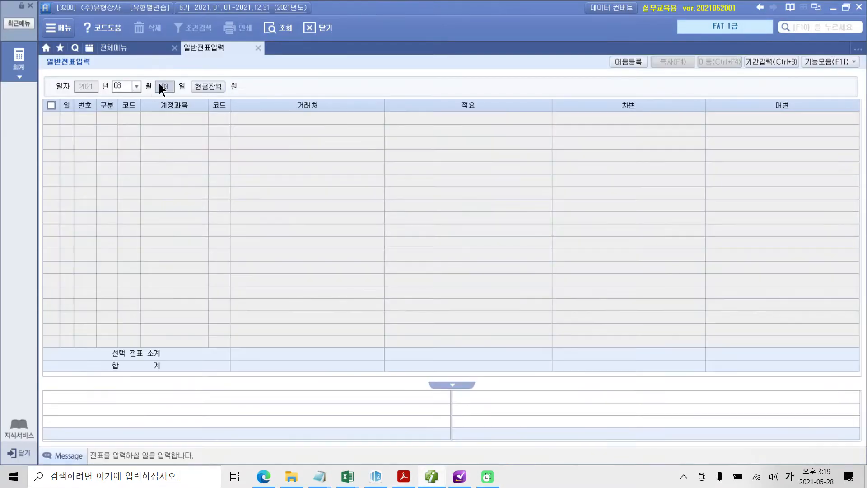
text(04)
key(Return)
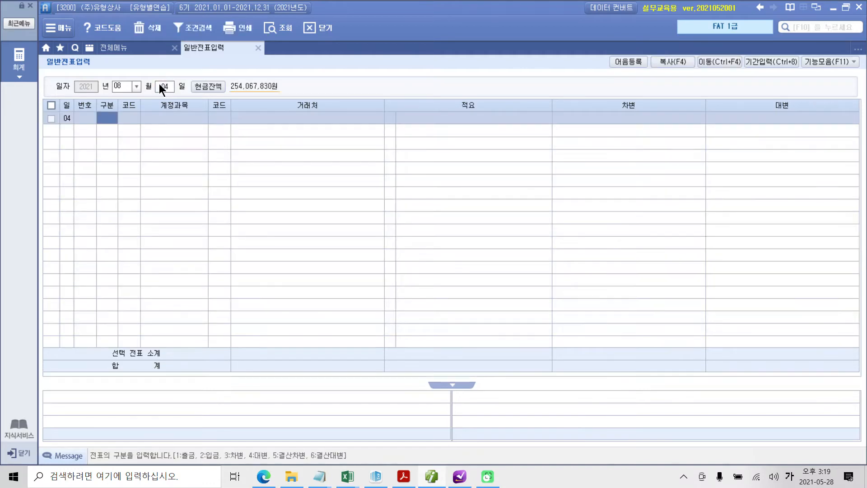
Enter a 대변 line for account 110 받을어음 with 거래처 강릉상사 and amount 6,000,000.
text(4)
key(Return)
text(110)
key(Return)
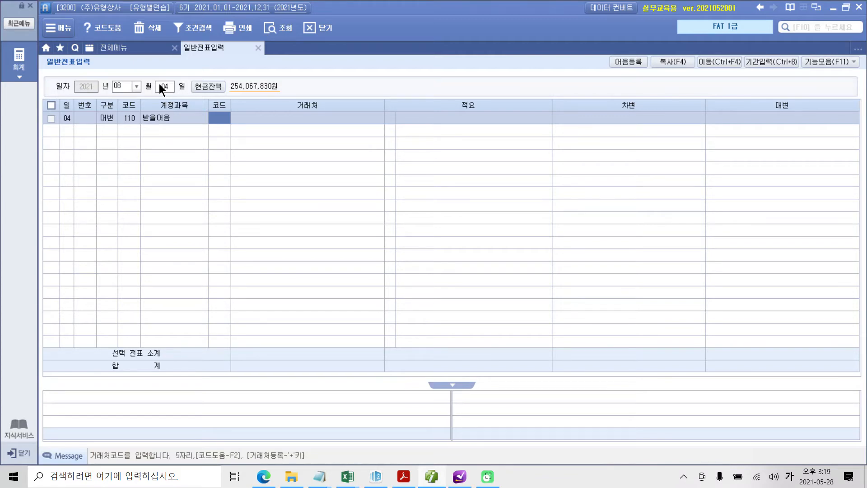
text(강으)
text(릉)
key(Return)
key(Return)
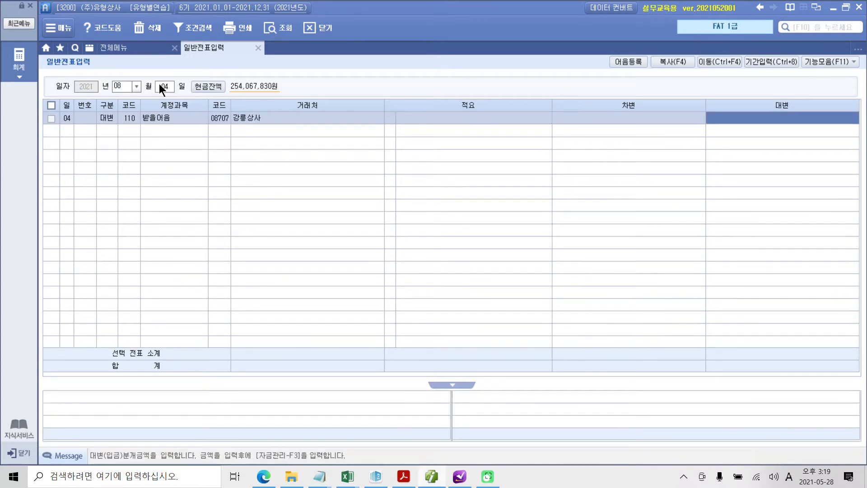
text(6000000)
key(Return)
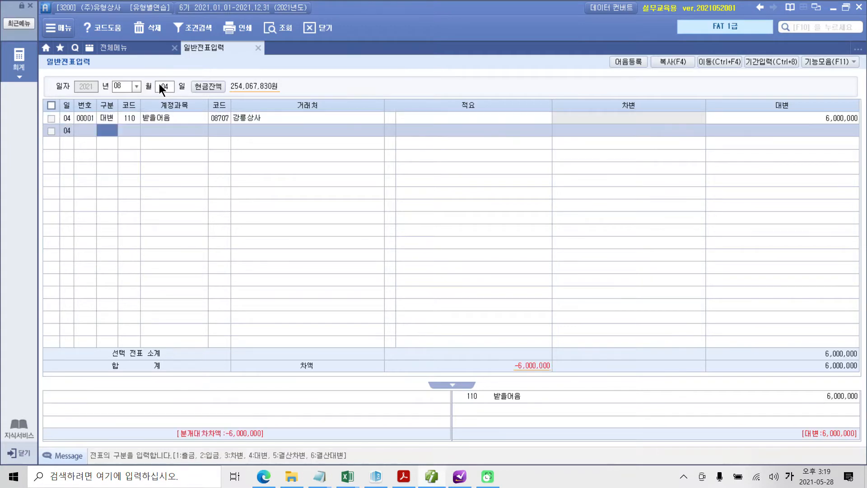
Enter a 차변 line for account 102 당좌예금 with 거래처 98000 국민은행 and amount 6,000,000.
text(3)
key(Return)
text(102)
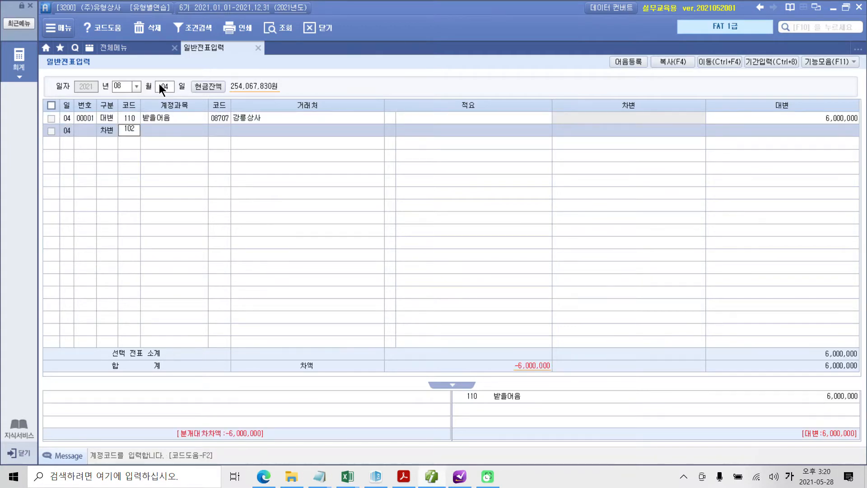
key(Return)
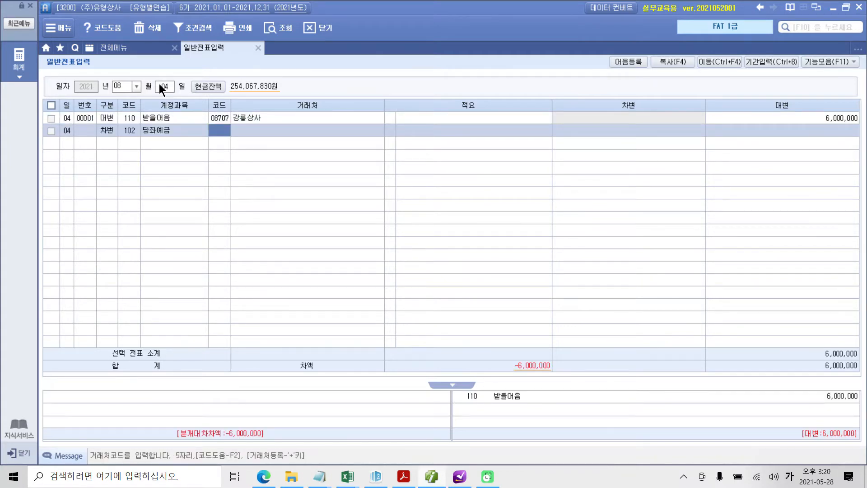
text(98000)
key(Return)
key(Return)
key(Return)
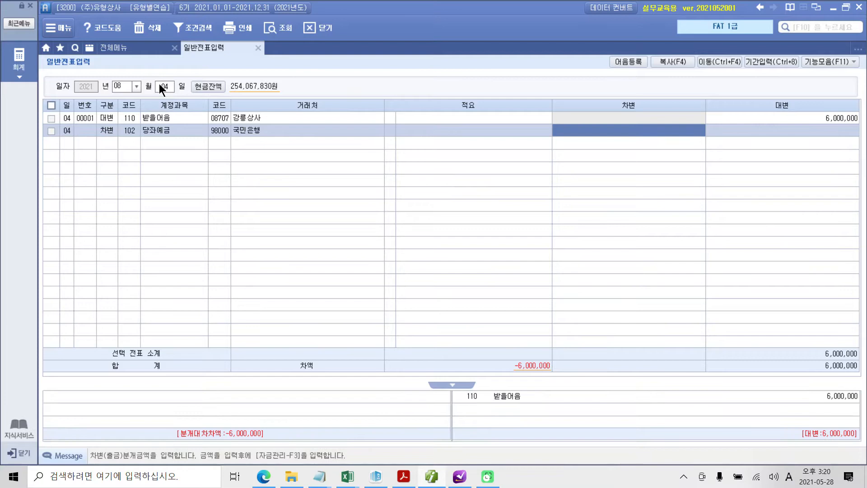
text(6000000)
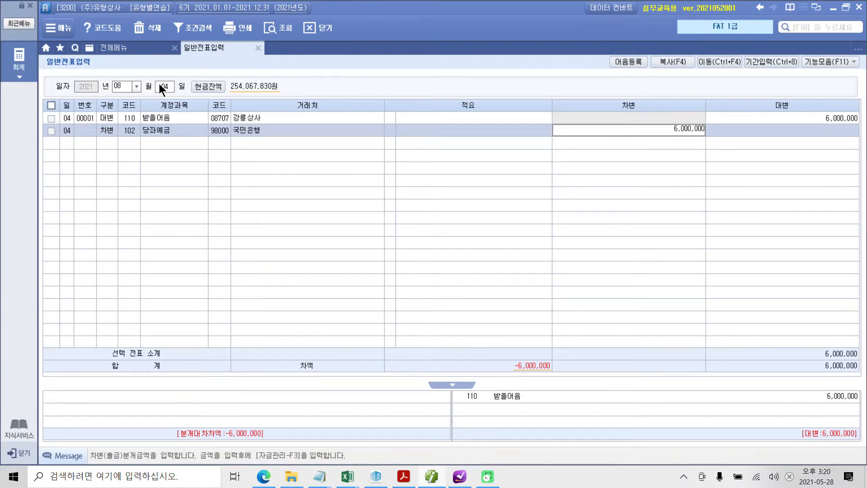
key(Return)
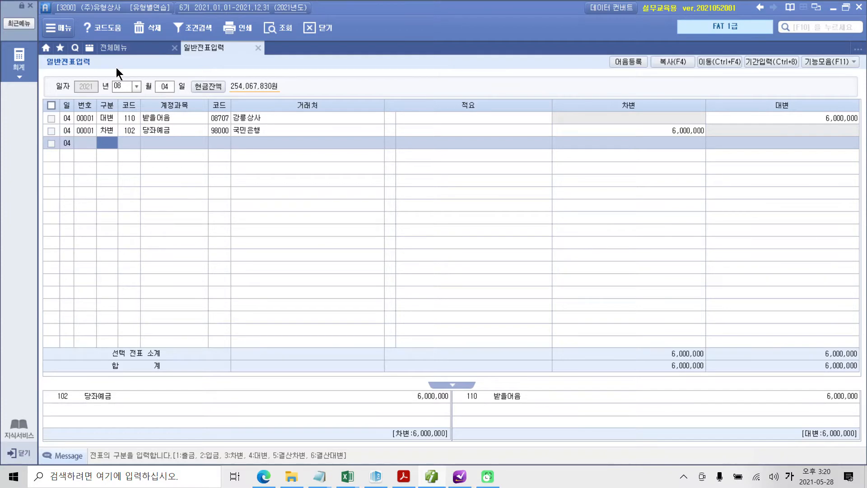
Open the note management details for the 강릉상사 받을어음 line of the August 04 voucher.
click(142, 118)
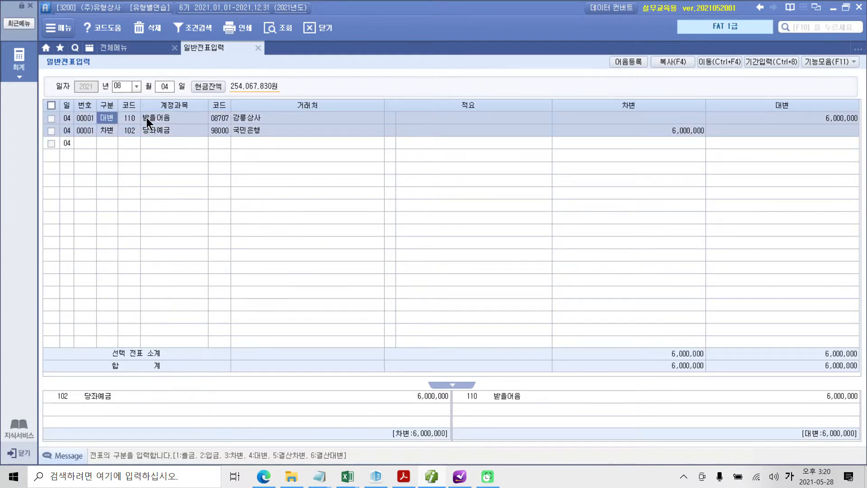
click(146, 117)
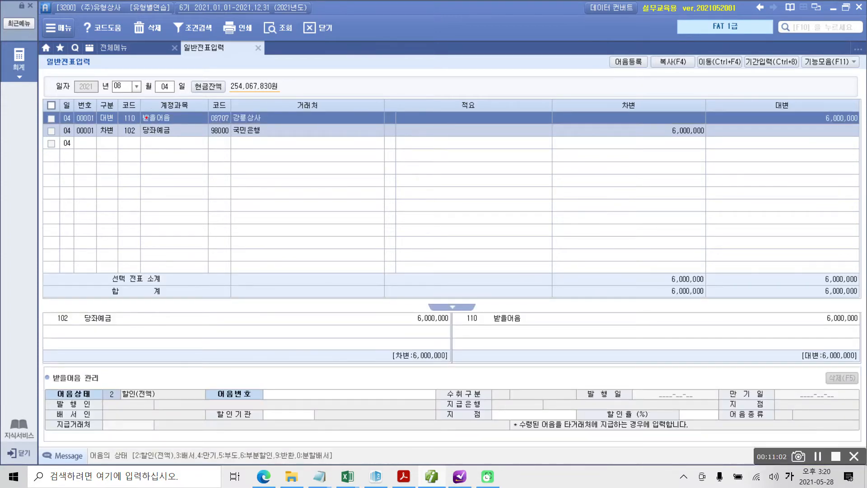
Circle the 어음상태 code, handwrite 만기 above it, and clear the markings.
mouse_move(123, 411)
mouse_down()
mouse_move(135, 411)
mouse_move(125, 424)
mouse_up()
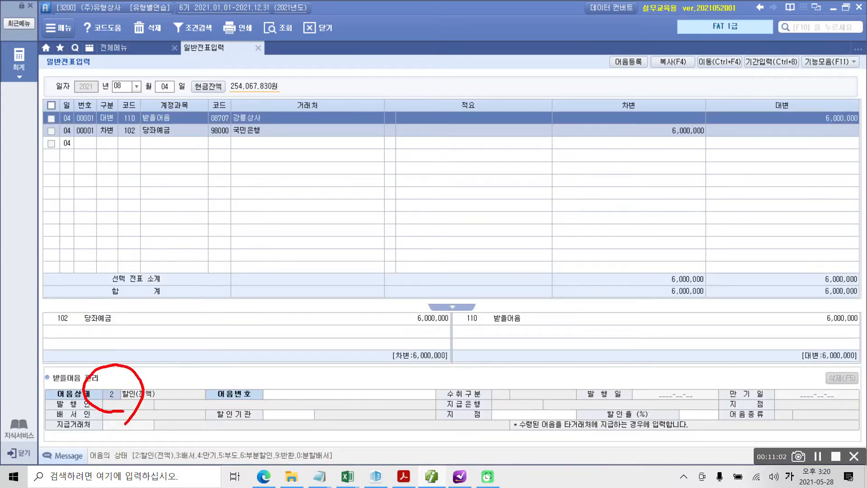
mouse_move(129, 337)
mouse_down()
mouse_move(131, 363)
mouse_move(154, 360)
mouse_up()
mouse_move(161, 316)
mouse_down()
mouse_move(161, 363)
mouse_move(178, 342)
mouse_up()
mouse_move(156, 362)
mouse_down()
mouse_move(152, 379)
mouse_move(166, 372)
mouse_up()
drag(174, 348, 176, 366)
drag(195, 322, 195, 373)
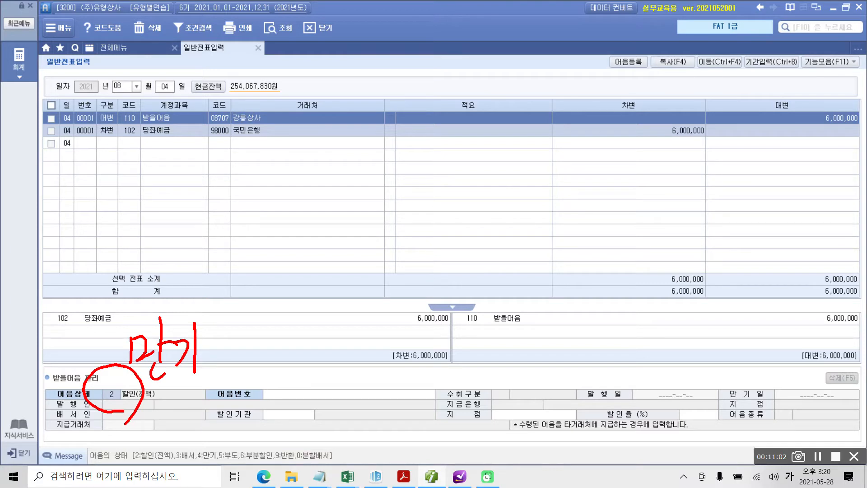
mouse_move(215, 471)
mouse_down()
mouse_move(197, 473)
mouse_move(219, 466)
mouse_up()
key(Escape)
Set 어음상태 to 4 만기 and pick the 강릉상사 note due 2021-08-04 as the 어음번호.
text(4)
key(Return)
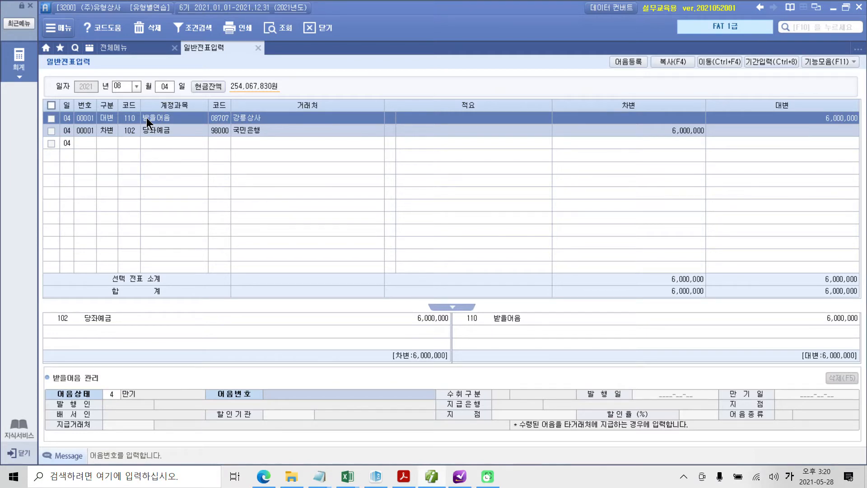
key(F2)
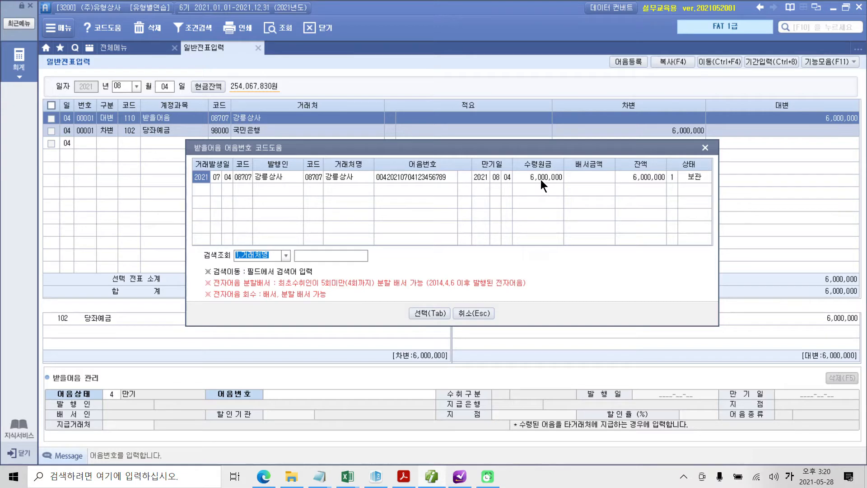
click(427, 313)
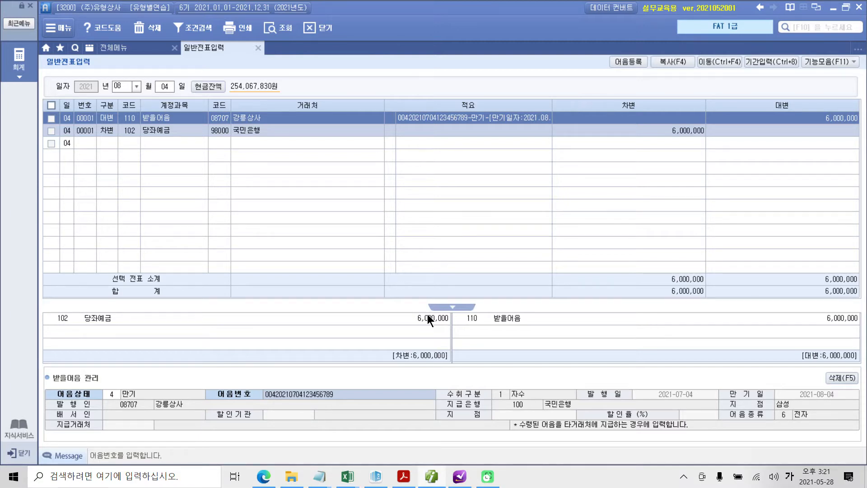
key(Return)
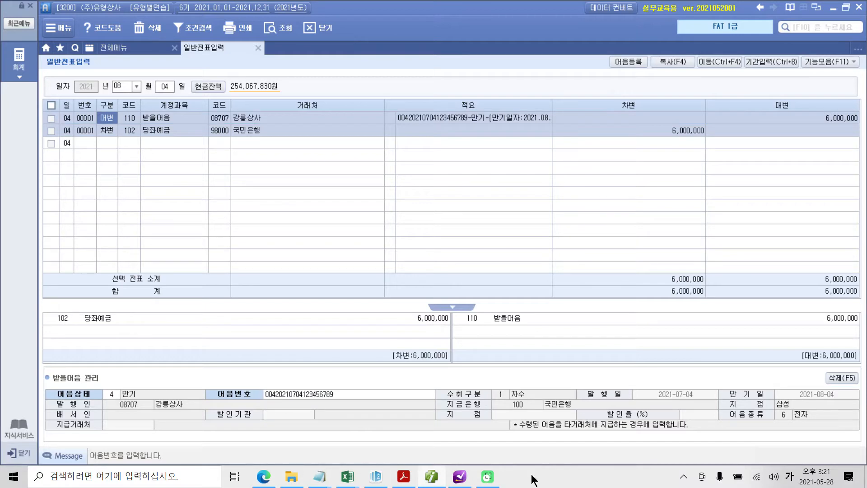
Switch to the workbook PDF in Acrobat Reader and highlight the date 08월 05일 of item 5.
click(432, 478)
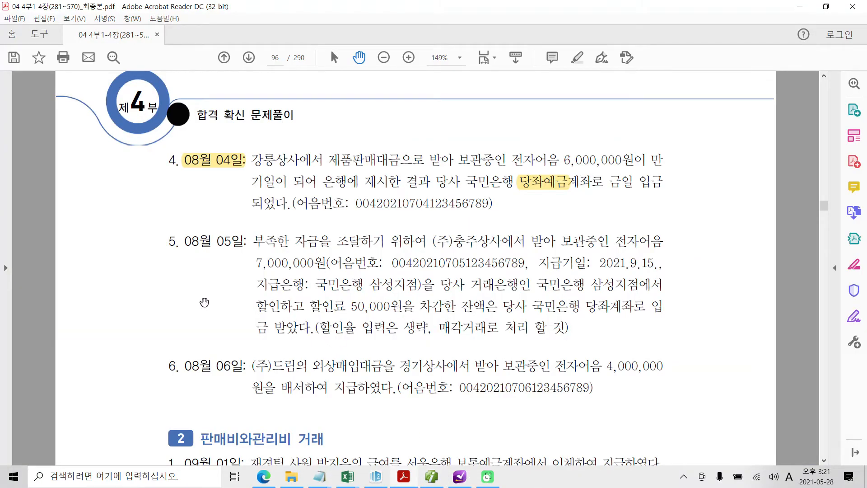
mouse_move(179, 239)
mouse_down()
mouse_move(253, 241)
mouse_move(244, 242)
mouse_up()
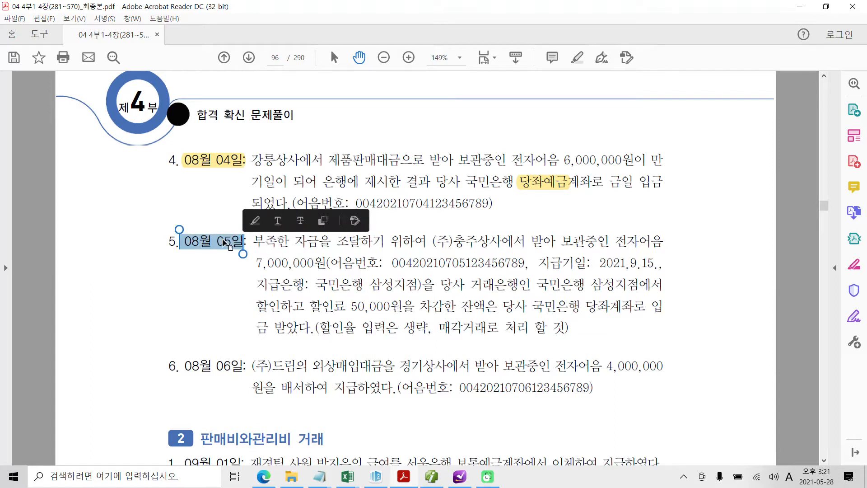
right_click(223, 240)
click(252, 273)
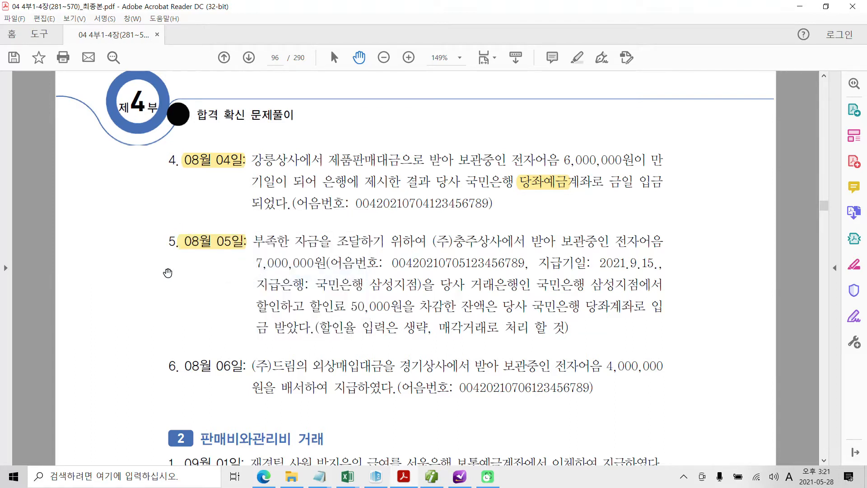
Highlight 보관중인 전자어음 and 할인하고 할인료 50,000원을 in the item 5 transaction text.
scroll(231, 308, down, 2)
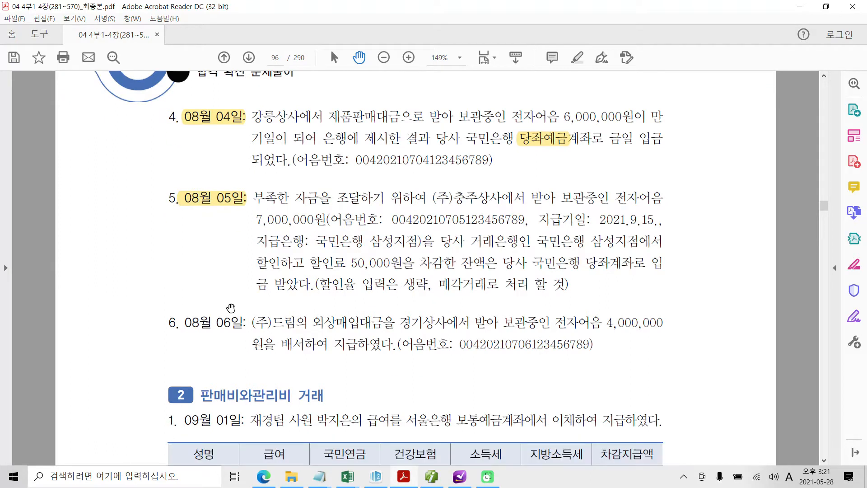
scroll(231, 308, down, 1)
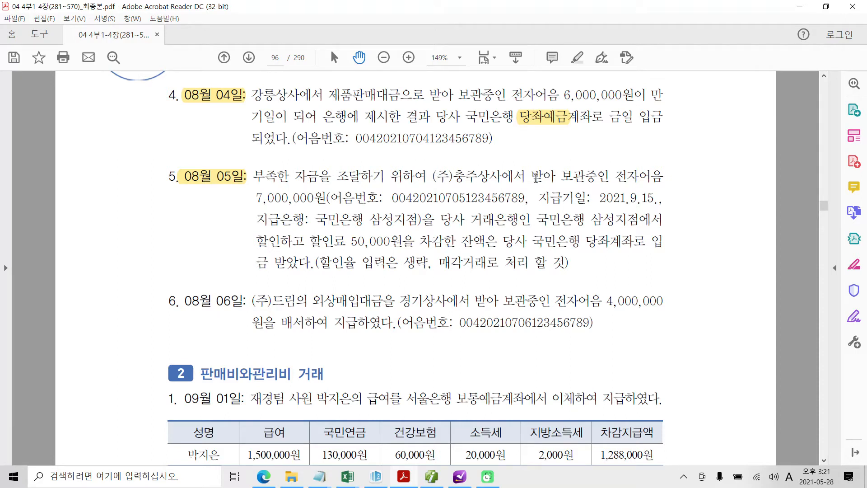
drag(559, 175, 663, 177)
right_click(644, 179)
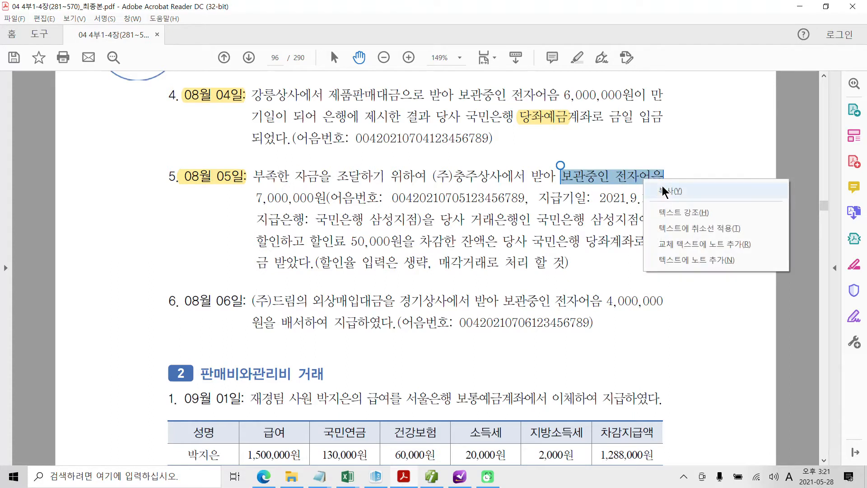
click(680, 212)
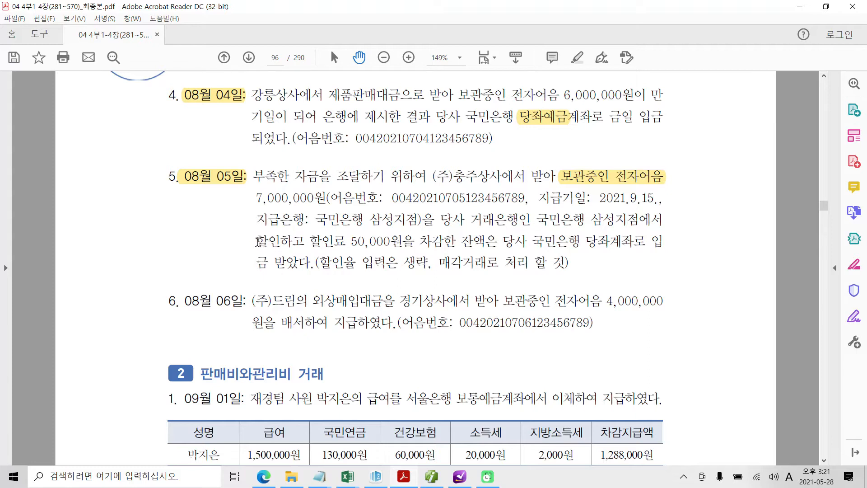
drag(256, 240, 415, 242)
right_click(391, 246)
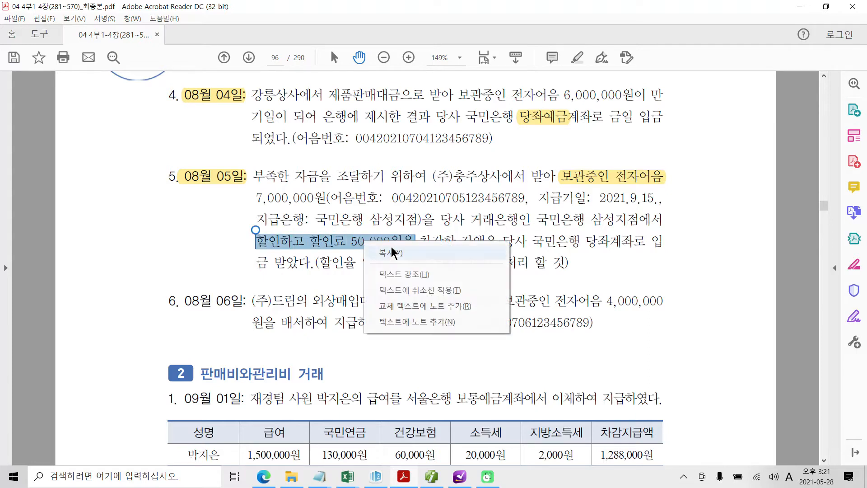
click(408, 272)
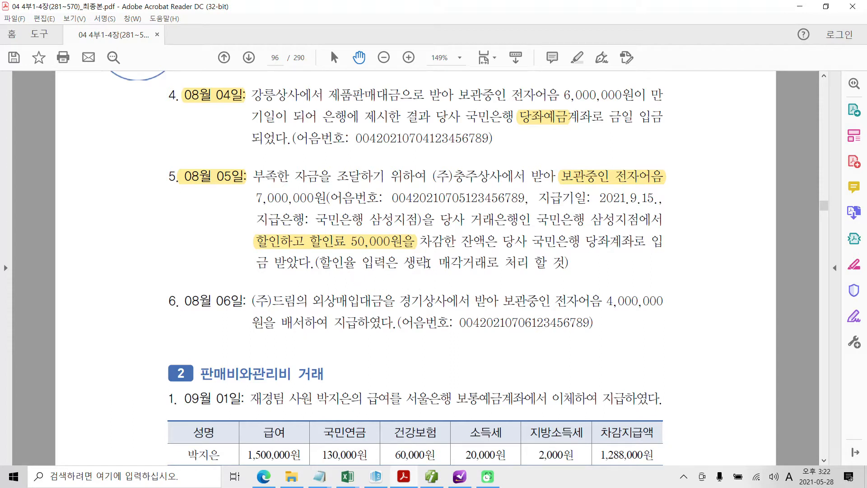
Highlight 매각거래로 처리 할 것) and 당좌계좌 in the item 5 transaction text.
drag(440, 262, 570, 263)
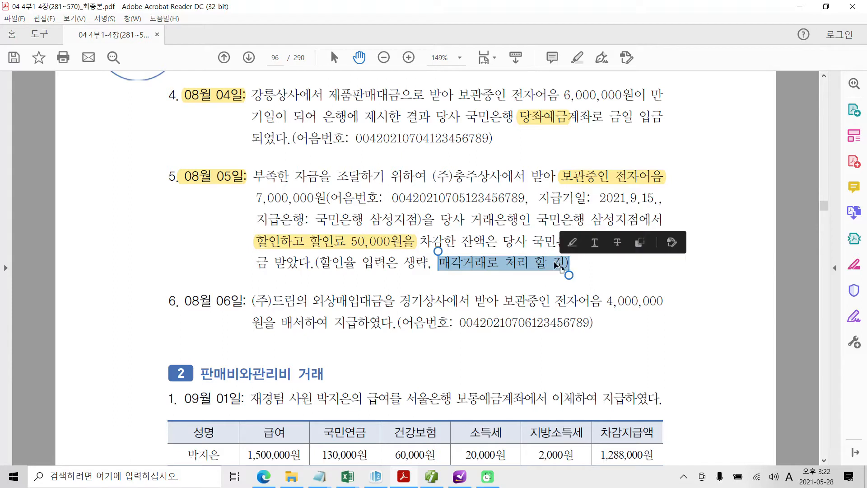
right_click(556, 263)
click(582, 296)
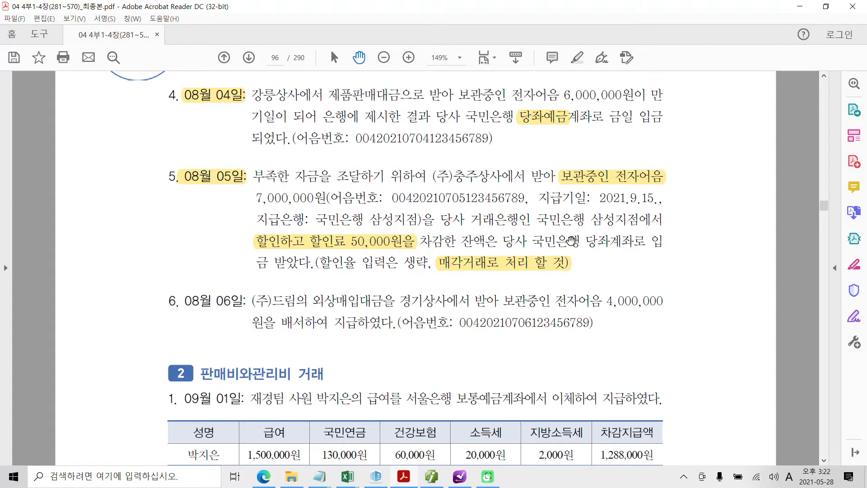
drag(585, 241, 634, 241)
right_click(632, 243)
click(675, 277)
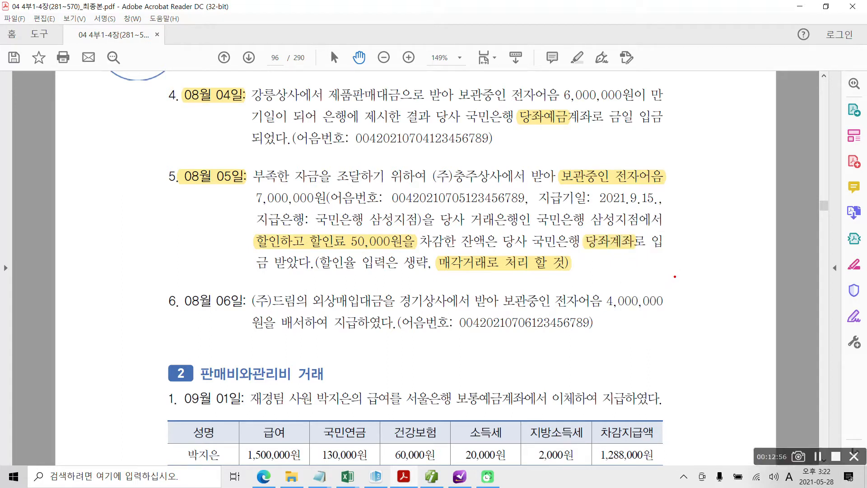
Underline the highlighted 당좌계좌 by hand and write 차) beneath it.
drag(578, 247, 640, 253)
mouse_move(595, 273)
mouse_down()
mouse_move(612, 265)
mouse_move(593, 296)
mouse_up()
mouse_move(604, 283)
mouse_down()
mouse_move(618, 292)
mouse_move(630, 280)
mouse_move(613, 307)
mouse_up()
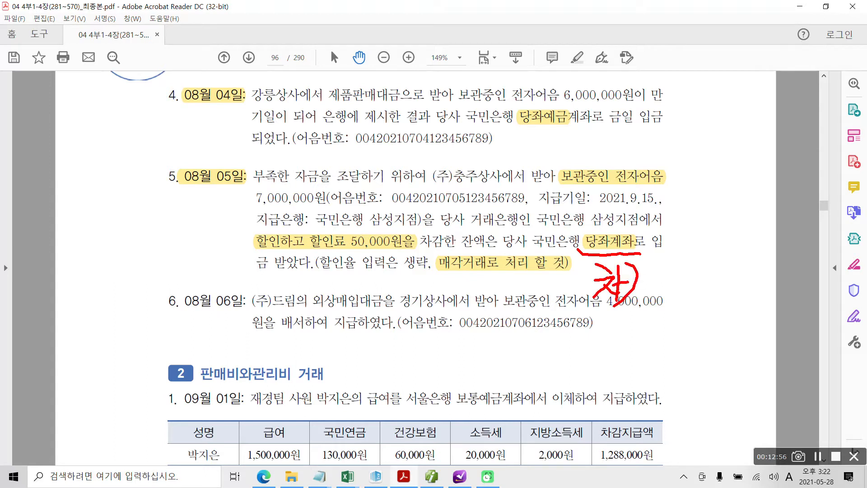
Underline 보관중인 전자어음 and 매각거래로 by hand, and write 대) above 보관중인 전자어음.
drag(563, 184, 669, 190)
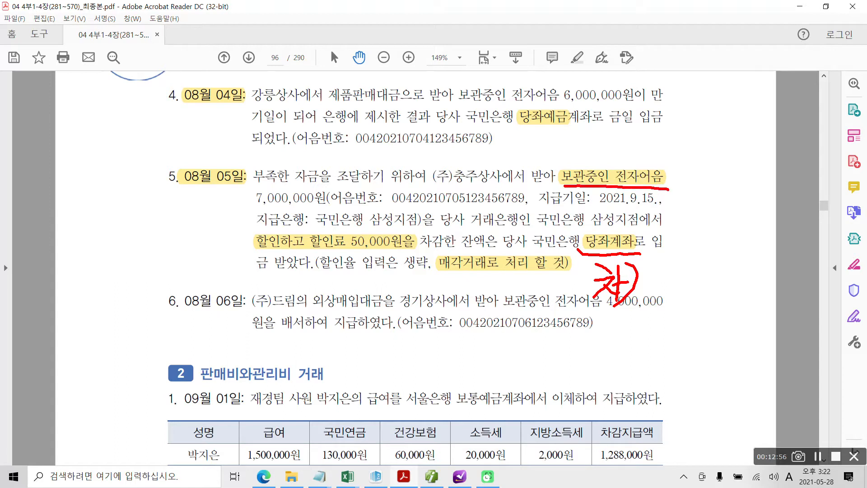
drag(443, 271, 502, 274)
mouse_move(560, 143)
mouse_down()
mouse_move(586, 141)
mouse_move(583, 158)
mouse_up()
drag(588, 136, 586, 165)
mouse_move(587, 151)
mouse_down()
mouse_move(596, 151)
mouse_move(595, 166)
mouse_up()
drag(595, 132, 589, 179)
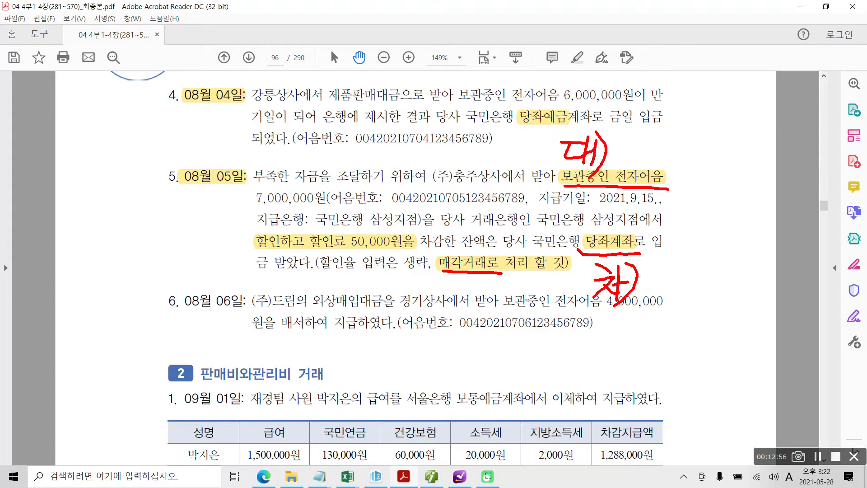
Circle 할인료 50,000원, draw an arrow from it, and handwrite 매출채권처분손실 across the item 5 text.
mouse_move(337, 223)
mouse_down()
mouse_move(363, 264)
mouse_move(335, 215)
mouse_move(270, 234)
mouse_move(206, 222)
mouse_move(217, 245)
mouse_up()
mouse_move(96, 190)
mouse_down()
mouse_move(97, 225)
mouse_move(113, 208)
mouse_up()
drag(99, 219, 126, 211)
drag(128, 173, 127, 217)
mouse_move(128, 196)
mouse_down()
mouse_move(143, 178)
mouse_move(144, 266)
mouse_up()
drag(157, 143, 172, 163)
mouse_move(154, 184)
mouse_down()
mouse_move(163, 171)
mouse_move(188, 171)
mouse_up()
drag(159, 203, 194, 177)
mouse_move(165, 214)
mouse_down()
mouse_move(181, 189)
mouse_move(184, 220)
mouse_up()
drag(198, 151, 208, 168)
drag(195, 187, 216, 173)
mouse_move(221, 154)
mouse_down()
mouse_move(224, 191)
mouse_move(231, 162)
mouse_up()
mouse_move(231, 140)
mouse_down()
mouse_move(235, 212)
mouse_move(259, 132)
mouse_up()
mouse_move(260, 132)
mouse_down()
mouse_move(244, 171)
mouse_move(291, 163)
mouse_up()
mouse_move(292, 121)
mouse_down()
mouse_move(301, 149)
mouse_move(323, 155)
mouse_up()
drag(325, 140, 326, 189)
drag(342, 104, 340, 147)
mouse_move(357, 103)
mouse_down()
mouse_move(359, 131)
mouse_move(359, 118)
mouse_up()
mouse_move(334, 151)
mouse_down()
mouse_move(373, 145)
mouse_move(363, 161)
mouse_up()
drag(348, 156, 370, 167)
drag(388, 97, 376, 132)
mouse_move(384, 117)
mouse_down()
mouse_move(402, 119)
mouse_move(412, 165)
mouse_up()
drag(423, 106, 408, 129)
drag(433, 84, 435, 120)
mouse_move(421, 123)
mouse_down()
mouse_move(432, 140)
mouse_move(422, 148)
mouse_up()
drag(425, 136, 459, 132)
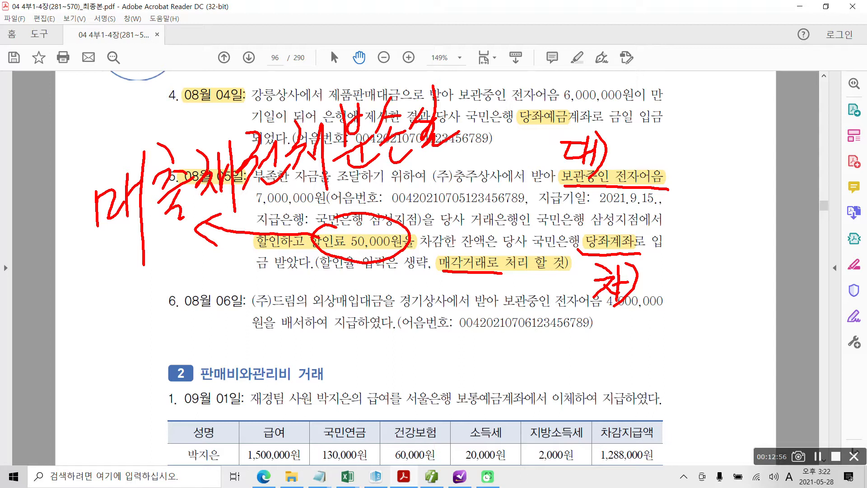
Add (비용) after the handwritten 매출채권처분손실 and 차) before it, and clear all the handwriting.
drag(468, 58, 478, 147)
mouse_move(477, 75)
mouse_down()
mouse_move(482, 113)
mouse_move(495, 115)
mouse_up()
drag(482, 96, 493, 93)
drag(509, 56, 510, 139)
mouse_move(526, 71)
mouse_down()
mouse_move(524, 88)
mouse_move(556, 76)
mouse_up()
drag(533, 107, 530, 109)
drag(537, 48, 540, 138)
drag(21, 238, 47, 235)
mouse_move(49, 251)
mouse_down()
mouse_move(28, 289)
mouse_move(65, 286)
mouse_up()
drag(50, 216, 75, 302)
drag(67, 271, 80, 262)
drag(39, 191, 93, 316)
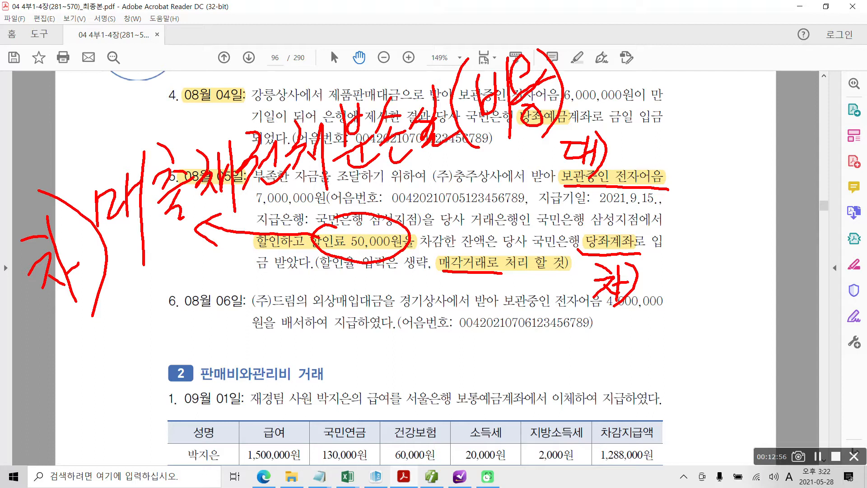
key(Escape)
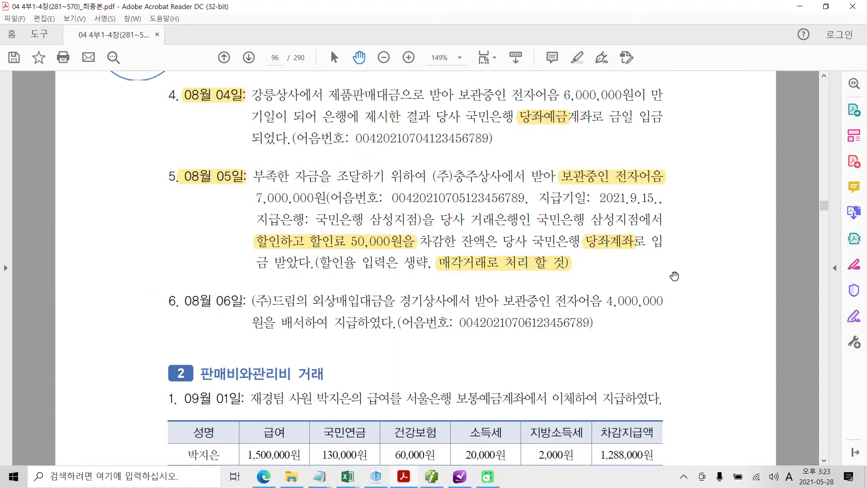
Switch to the accounting program and set the general voucher date to August 05.
click(460, 478)
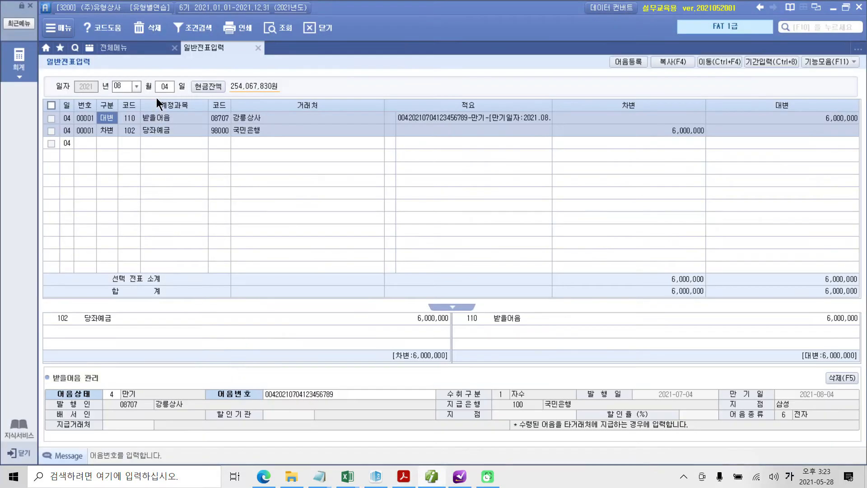
click(164, 90)
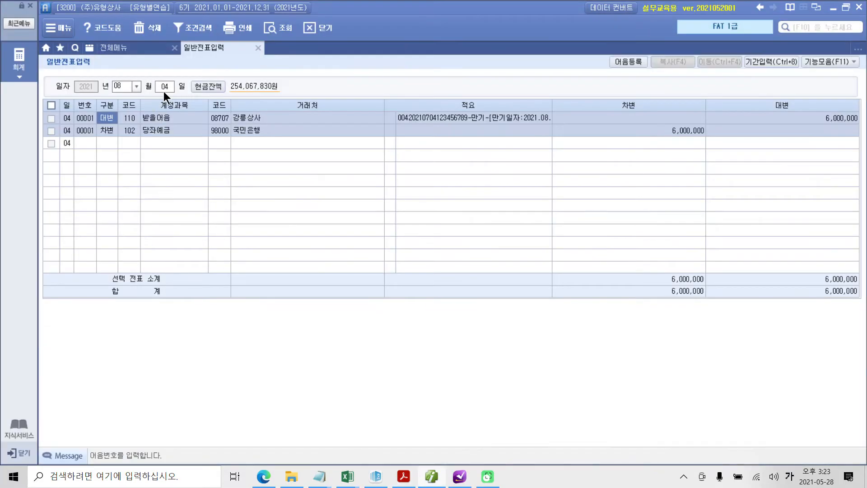
text(05)
key(Return)
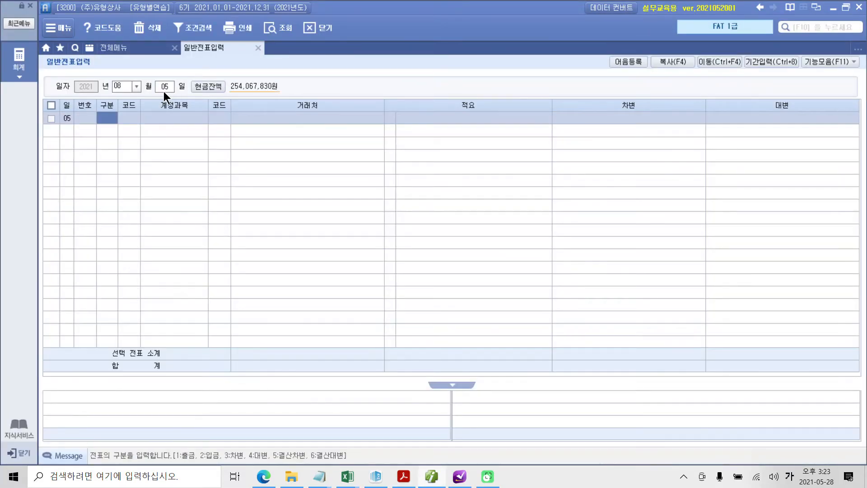
Enter a 대변 line for account 110 받을어음 with 거래처 (주)충주상사 and amount 7,000,000.
text(4)
key(Return)
text(110)
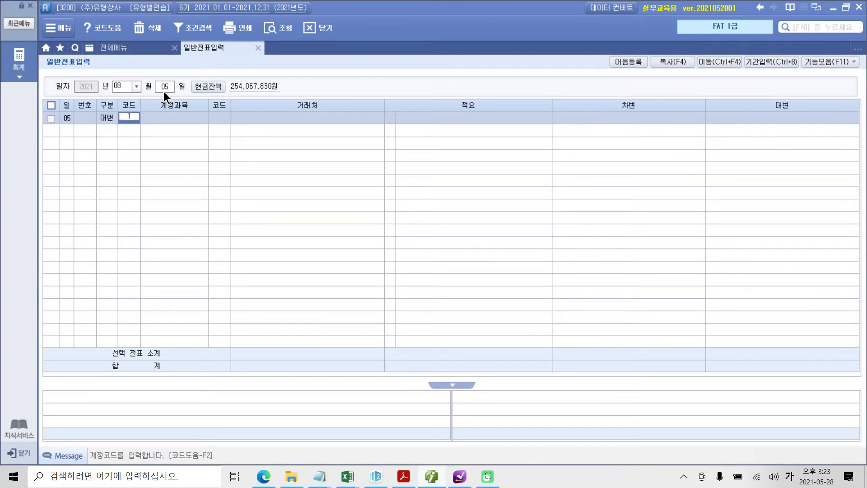
key(Return)
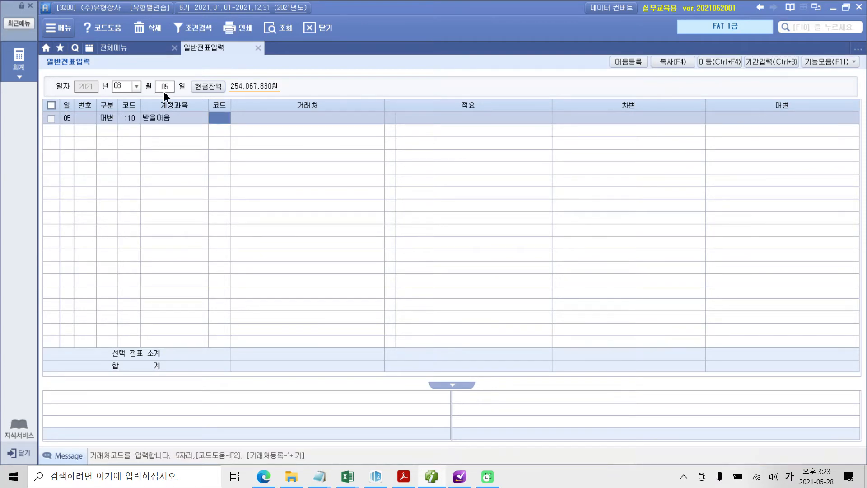
text(충주)
key(Return)
key(Return)
key(Return)
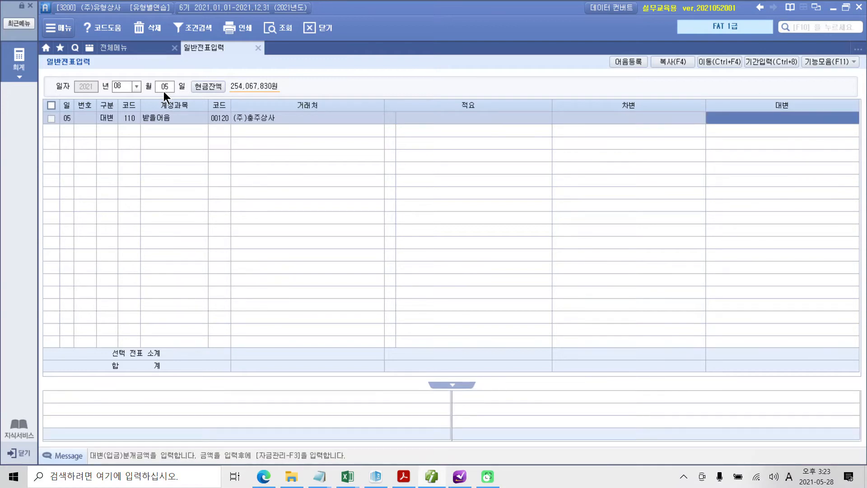
text(7000000000)
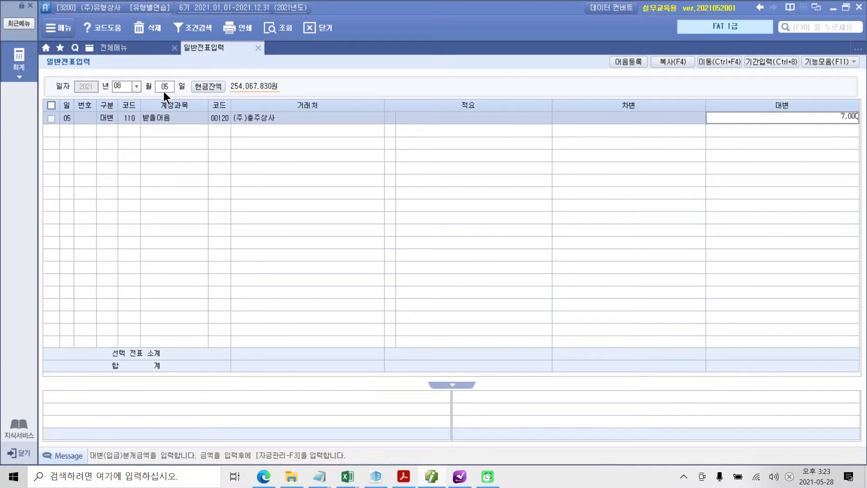
key(BackSpace)
key(BackSpace)
key(BackSpace)
key(Return)
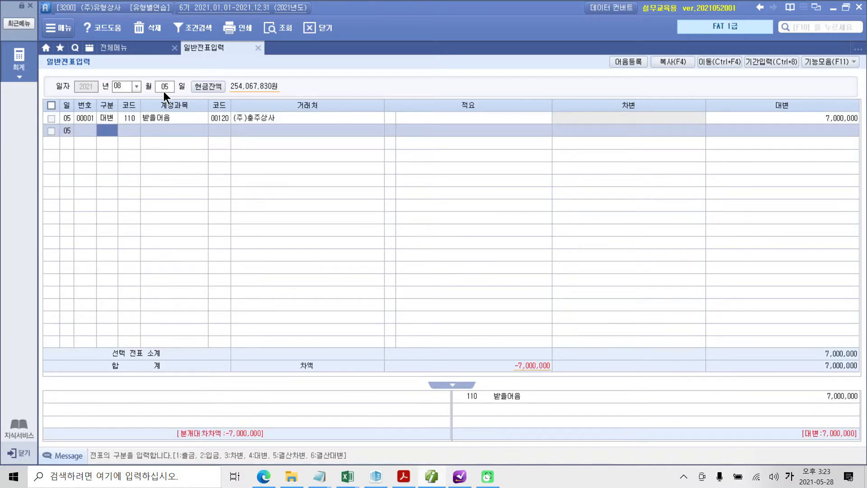
Enter a 차변 line for account 936 매출채권처분손실 with no 거래처 and amount 50,000.
text(3)
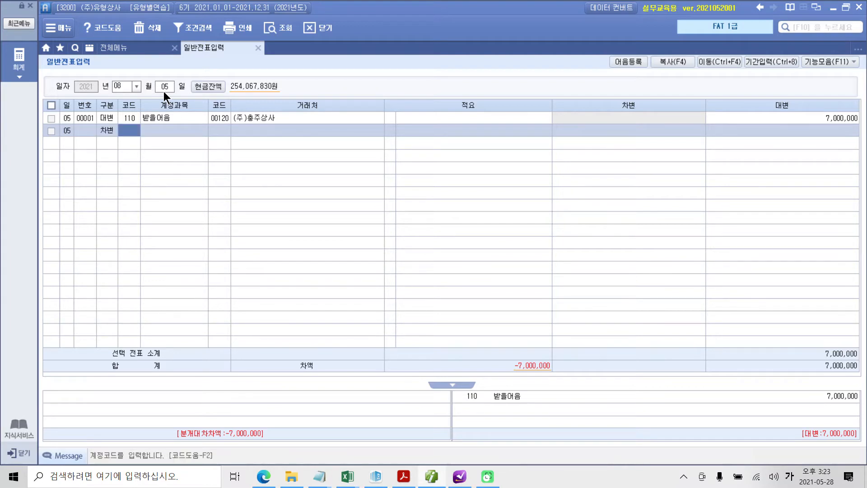
text(매출)
key(Return)
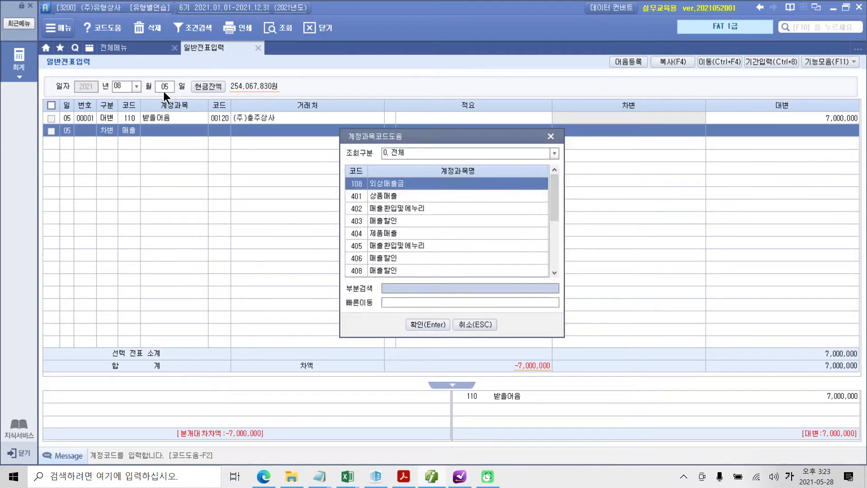
key(Down)
key(Down)
key(Down)
key(Down)
key(Down)
key(Down)
key(Down)
key(Down)
key(Down)
key(Down)
key(Down)
key(Down)
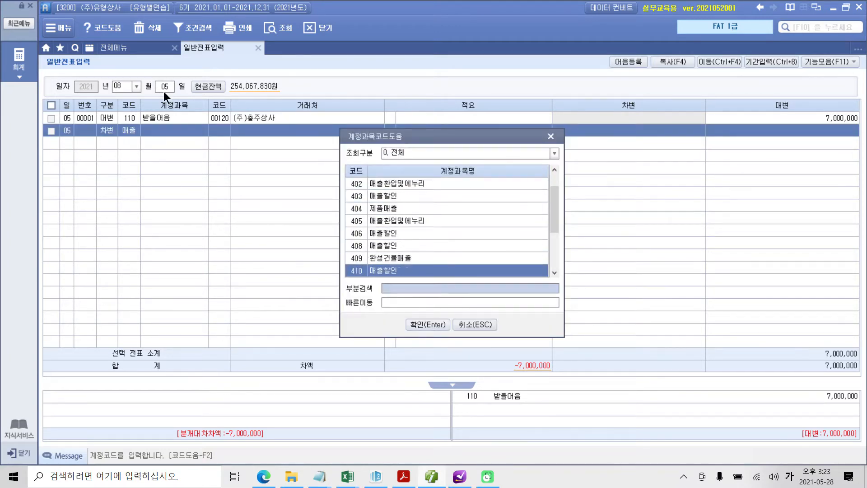
key(Down)
key(Down)
key(Down)
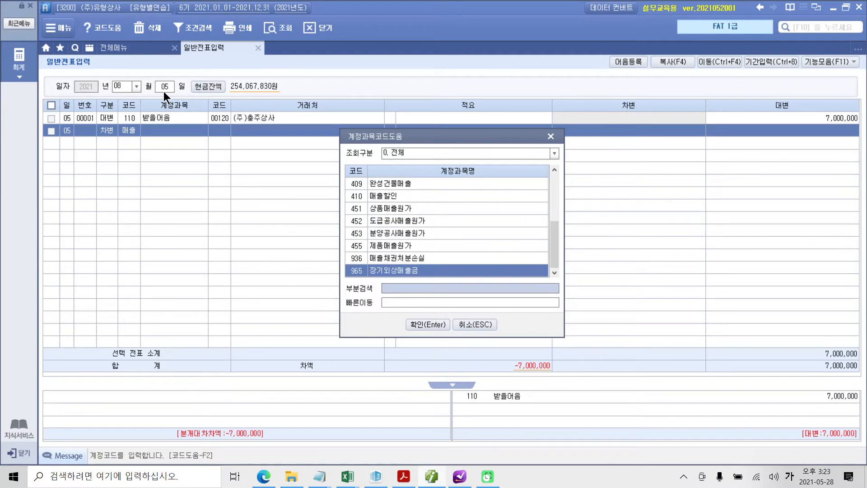
key(Up)
key(Return)
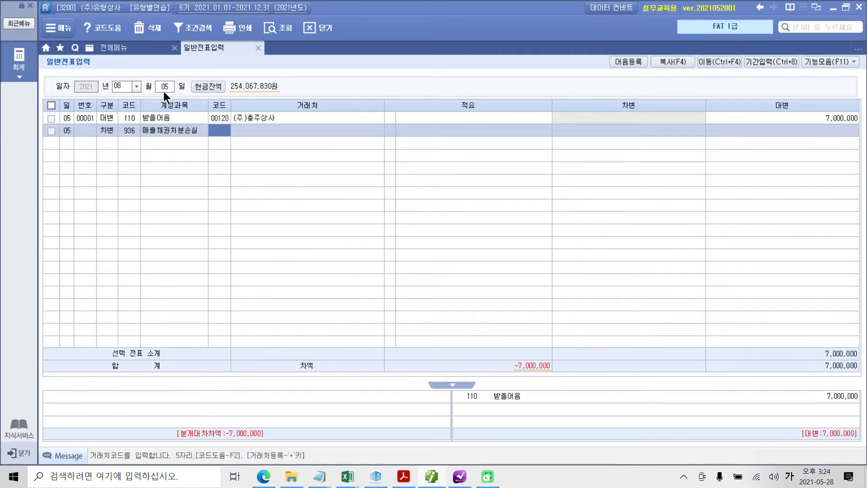
key(Return)
key(Return)
key(Return)
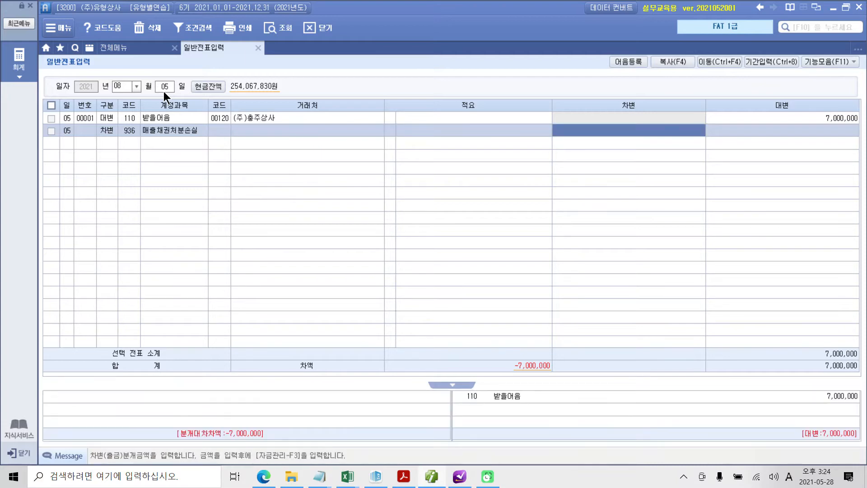
text(500000)
key(Return)
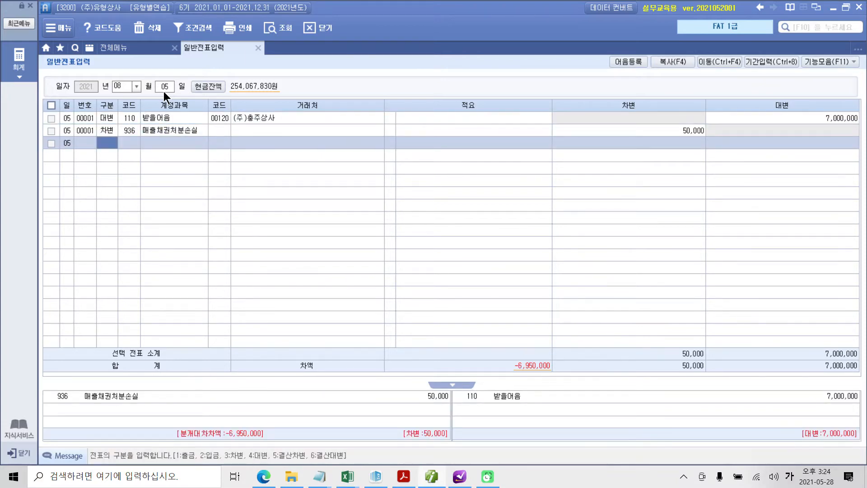
Enter a 차변 line for account 102 당좌예금 with 거래처 98000 국민은행 and amount 6,950,000.
text(3)
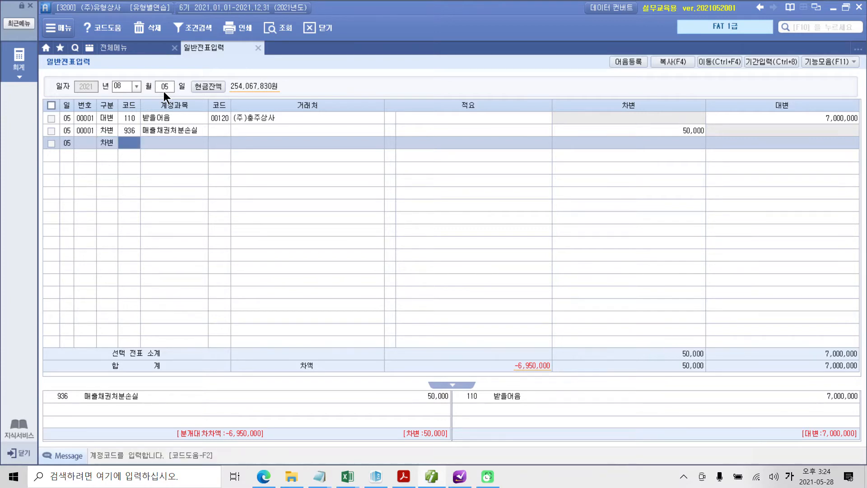
text(102)
key(Return)
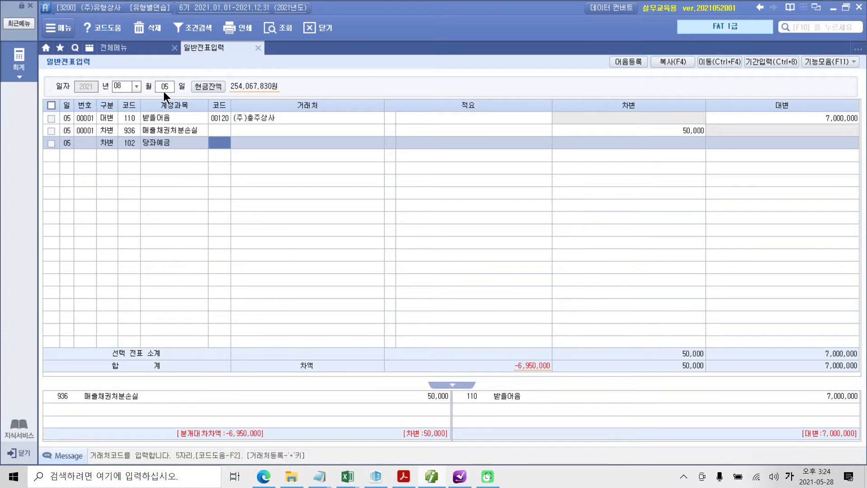
text(98000)
key(Return)
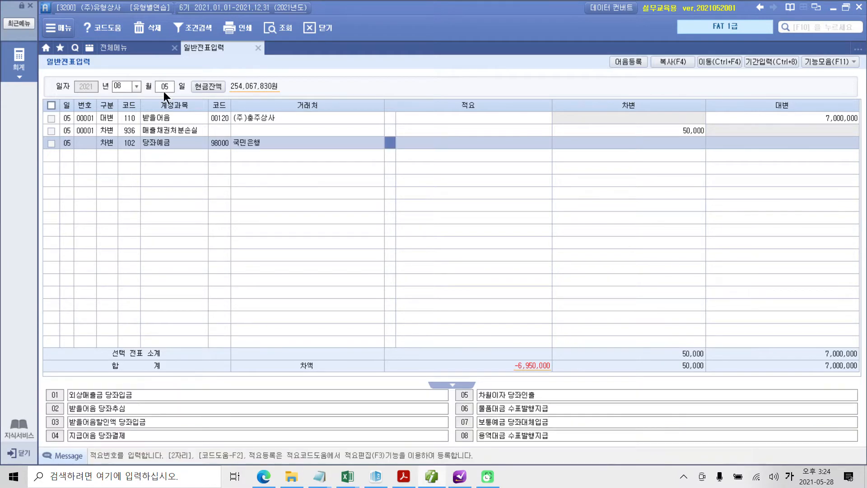
key(Return)
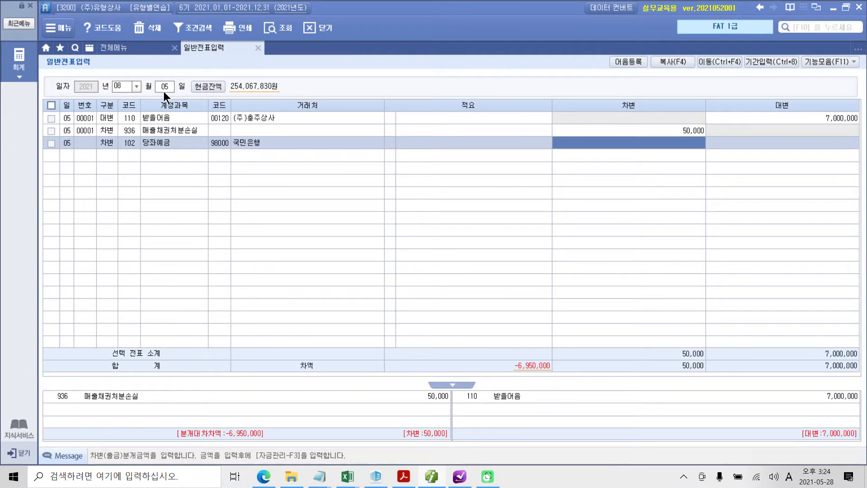
text(6950000)
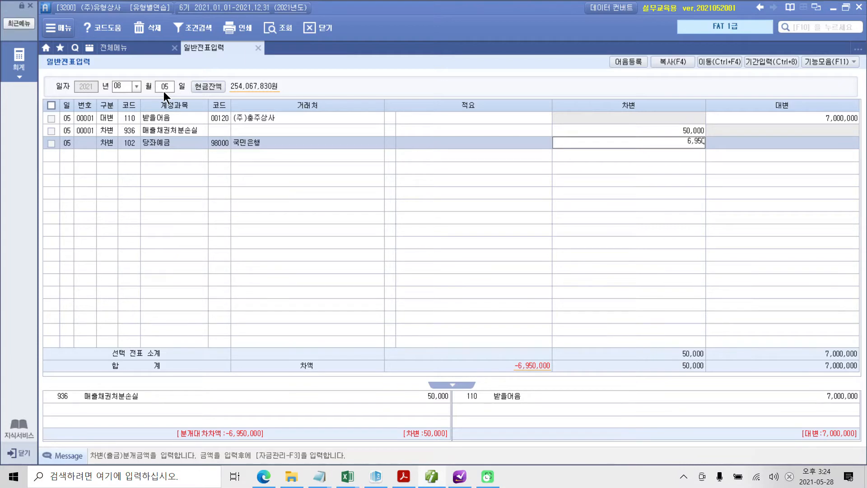
key(Return)
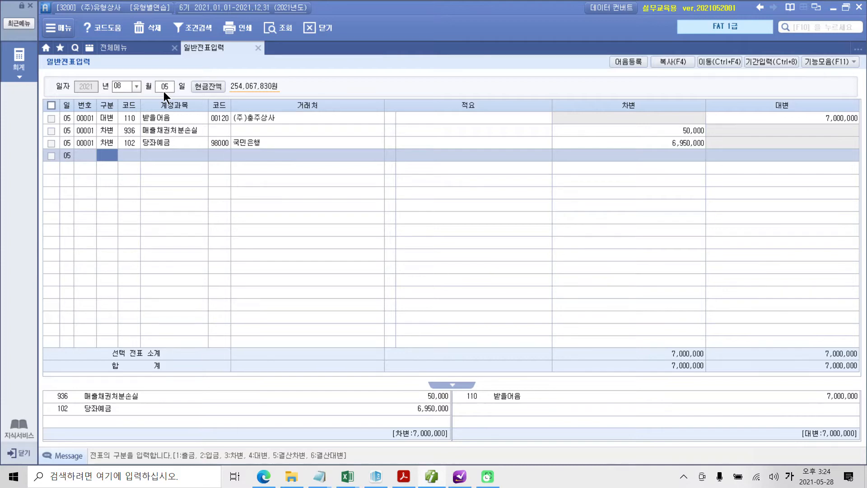
Open 받을어음 관리 for the 대변 받을어음 line, circle its 대변 110 entry and 어음상태 2, and clear the circles.
click(163, 119)
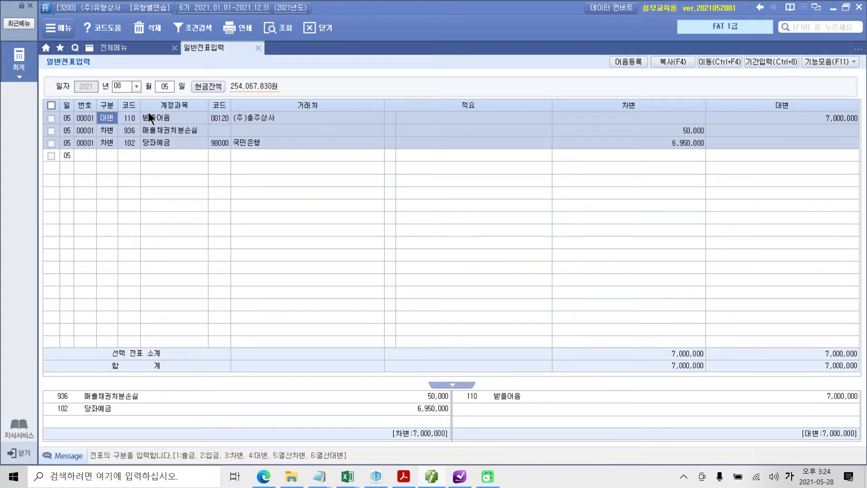
key(F3)
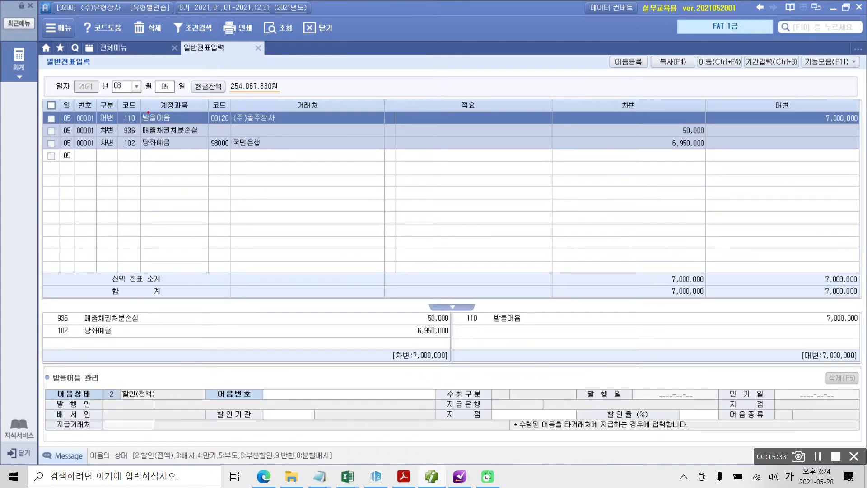
mouse_move(142, 131)
mouse_down()
mouse_move(118, 95)
mouse_move(159, 118)
mouse_up()
mouse_move(130, 410)
mouse_down()
mouse_move(93, 384)
mouse_move(141, 407)
mouse_move(127, 394)
mouse_up()
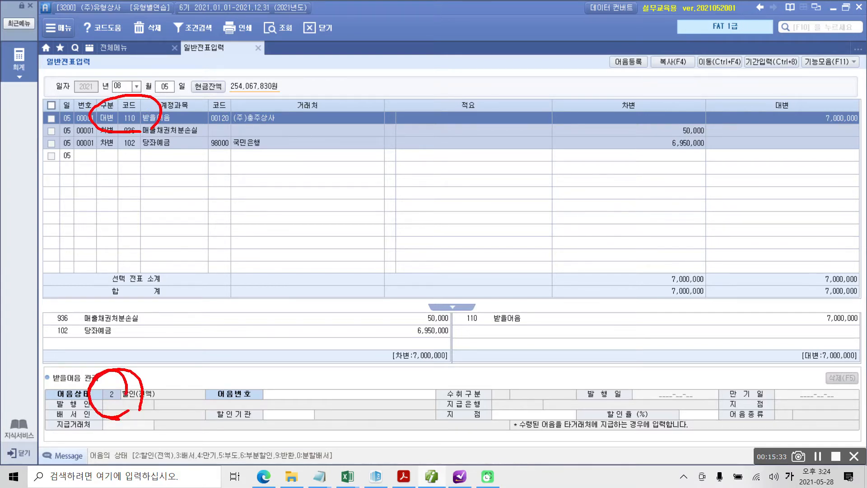
key(Escape)
Keep 어음상태 2 할인(전액), circle and clear the 어음번호 field, and fill it with the stored (주)충주상사 note.
key(Return)
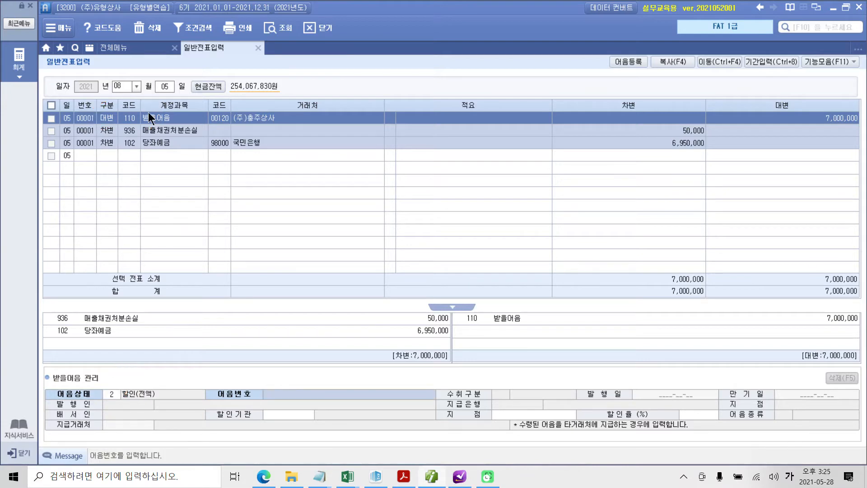
mouse_move(298, 375)
mouse_down()
mouse_move(274, 374)
mouse_move(354, 385)
mouse_move(282, 372)
mouse_up()
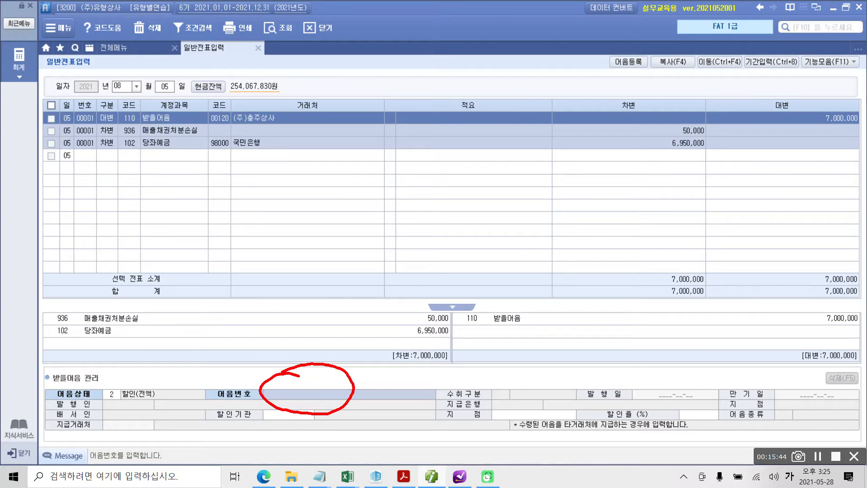
mouse_move(291, 338)
mouse_down()
mouse_move(330, 397)
mouse_move(321, 402)
mouse_up()
key(Escape)
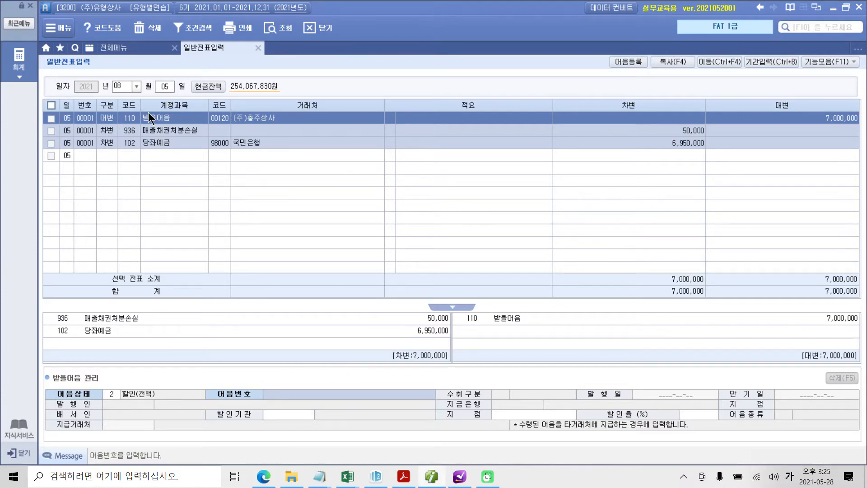
key(F2)
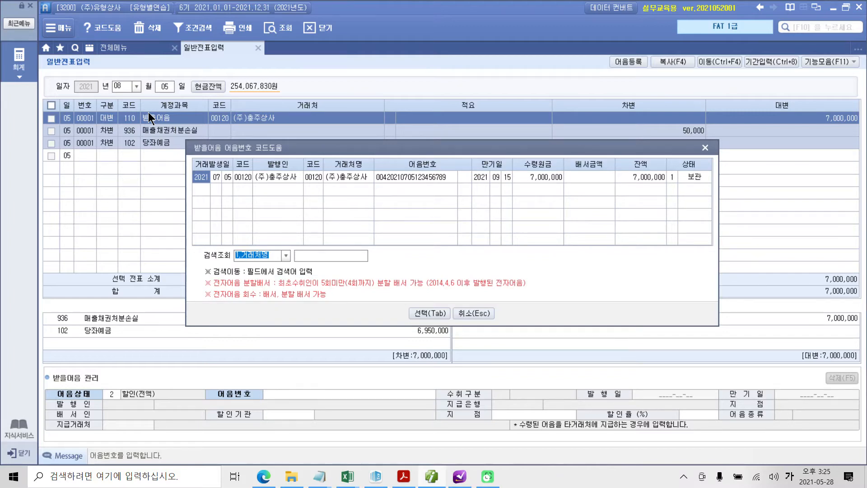
click(437, 312)
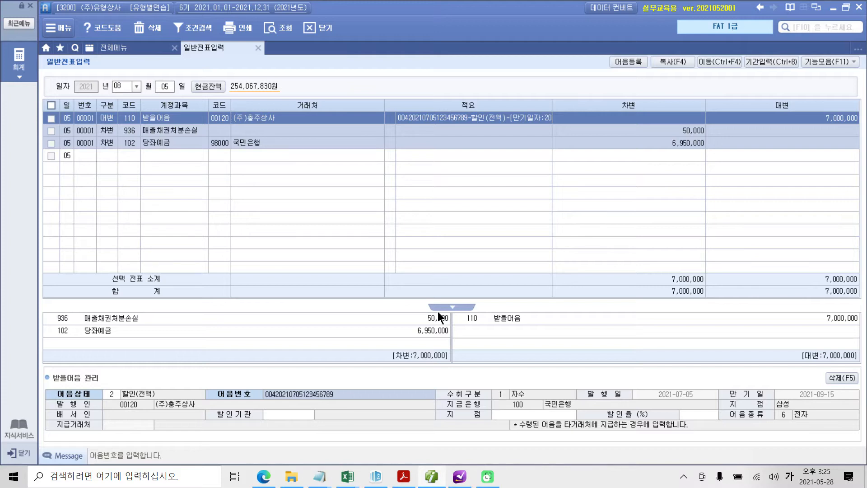
Set the note's 할인기관 to 98000 국민은행 and 지점 to 삼성동지점, leaving 할인율 blank.
key(Return)
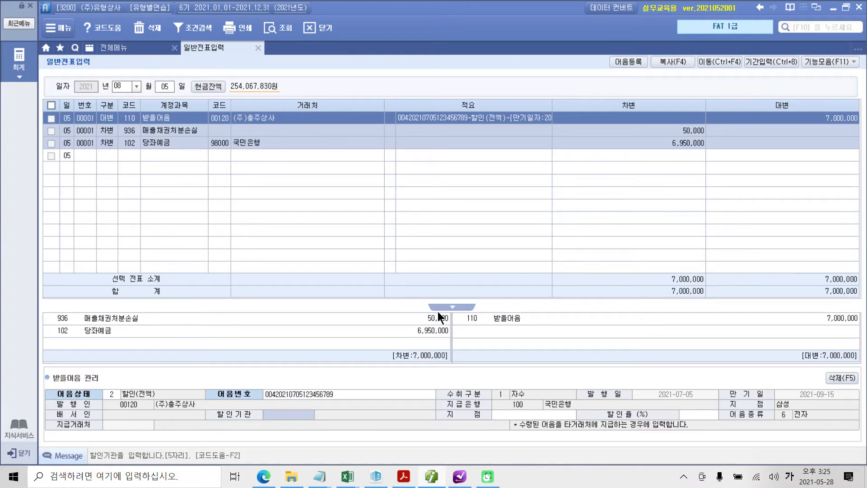
key(F2)
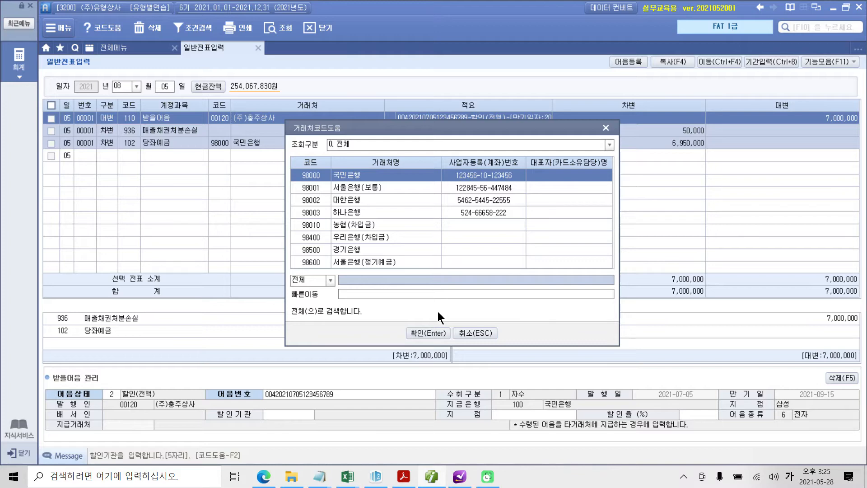
key(Return)
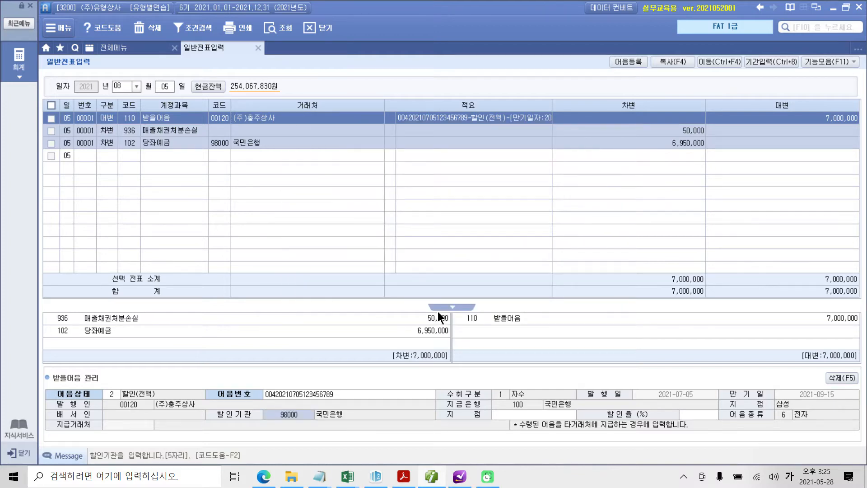
key(Return)
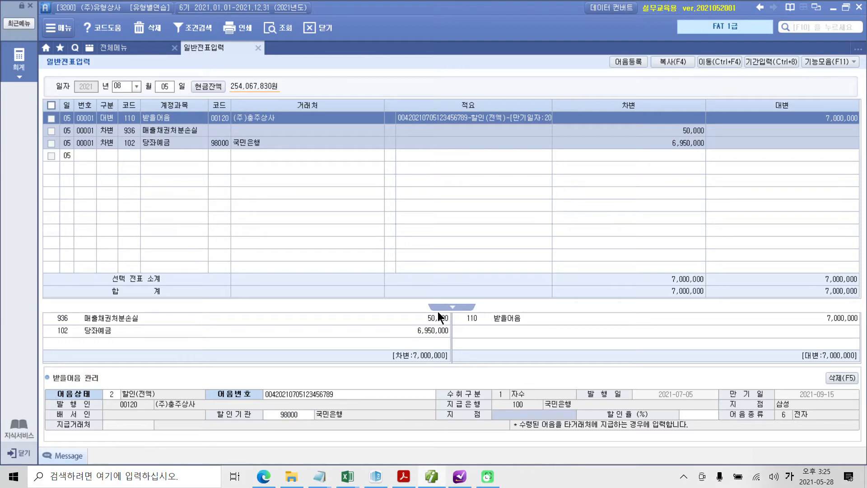
text(삼성동ㅈ)
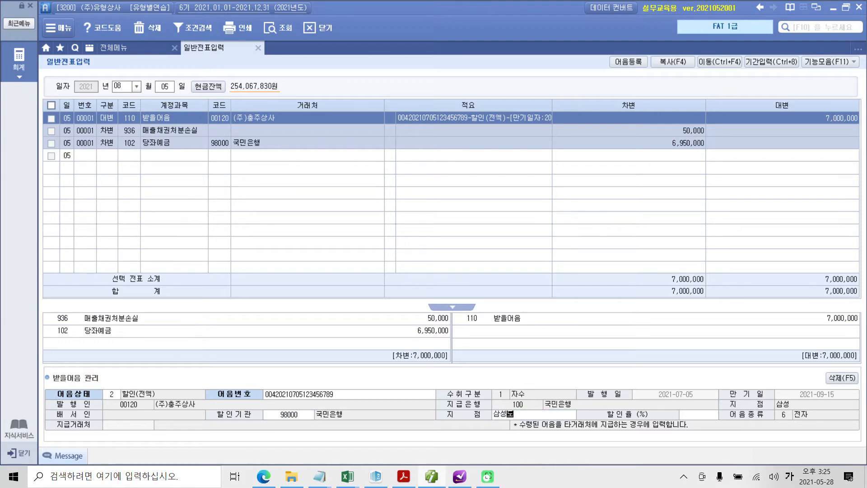
text(ㅣ점)
key(Return)
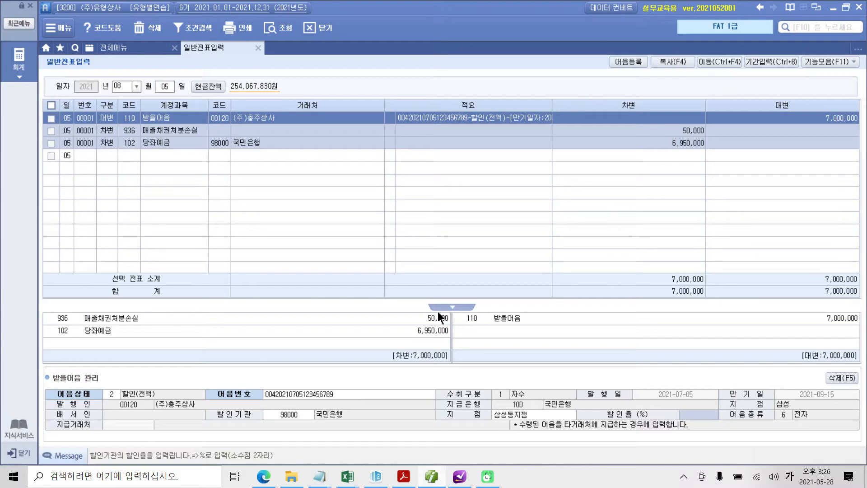
key(Return)
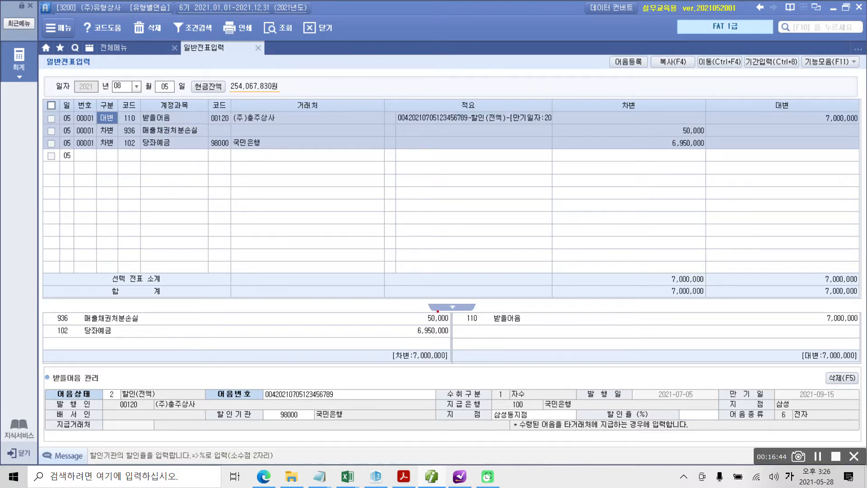
Circle 어음상태 2, draw an arrow to the 받을어음 line's 적요, circle that text, and clear the markings.
drag(112, 415, 132, 411)
mouse_move(191, 412)
mouse_down()
mouse_move(290, 252)
mouse_move(412, 136)
mouse_move(395, 135)
mouse_move(563, 111)
mouse_move(356, 146)
mouse_up()
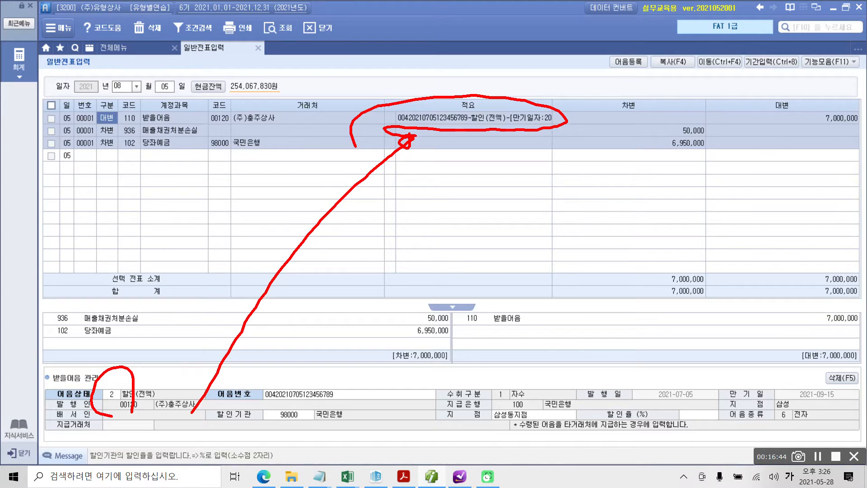
key(Escape)
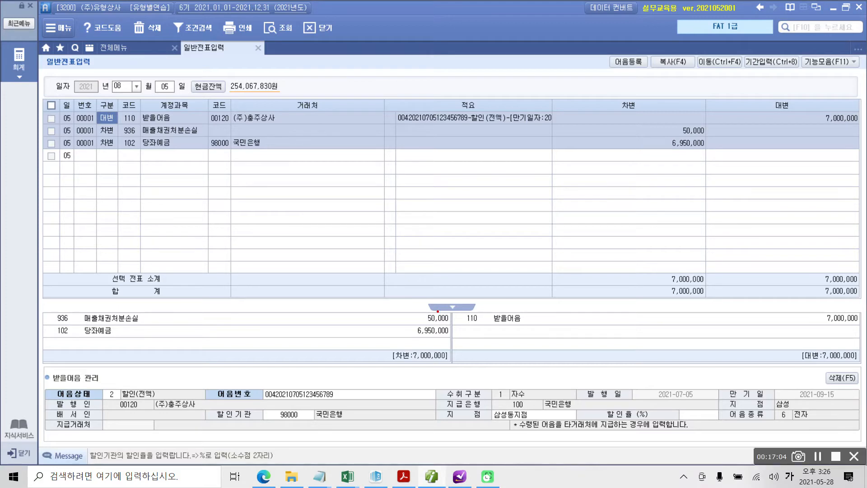
Mark freehand the 받을어음 관리 section, the voucher date and the 대변 받을어음 entry, and clear the markings.
mouse_move(843, 417)
mouse_down()
mouse_move(780, 406)
mouse_move(847, 417)
mouse_move(839, 425)
mouse_up()
mouse_move(126, 64)
mouse_down()
mouse_move(113, 66)
mouse_move(187, 89)
mouse_move(122, 69)
mouse_up()
drag(94, 129, 176, 123)
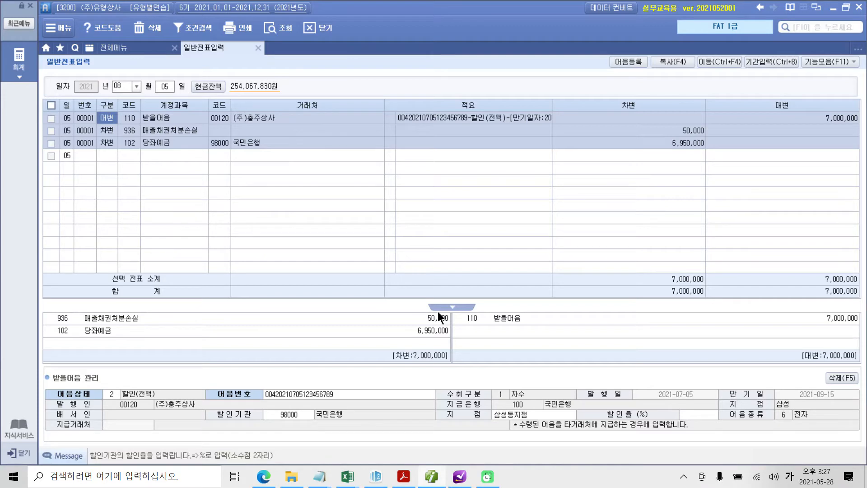
Switch to the workbook PDF in Acrobat Reader and highlight the date 08월 06일: in item 6.
click(402, 478)
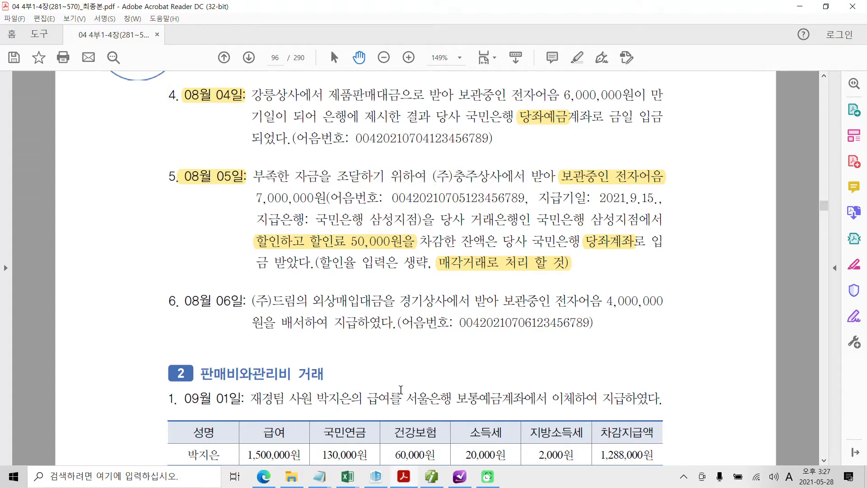
scroll(400, 389, down, 4)
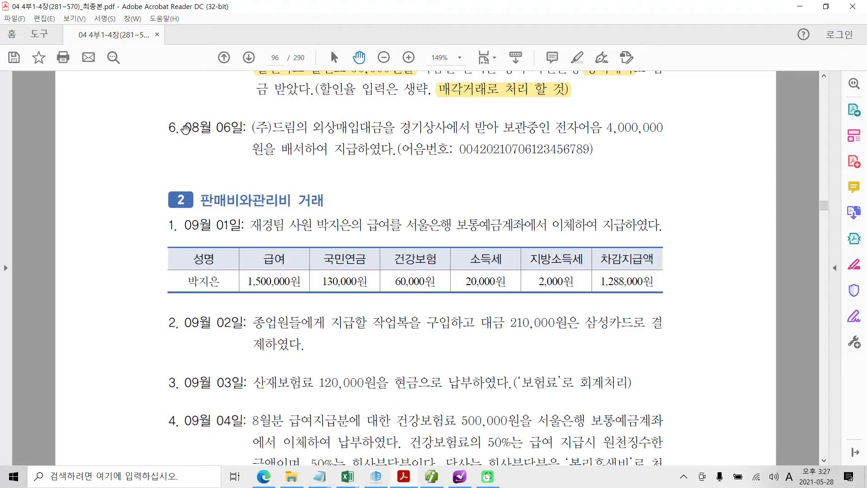
drag(182, 127, 245, 127)
right_click(230, 131)
click(258, 159)
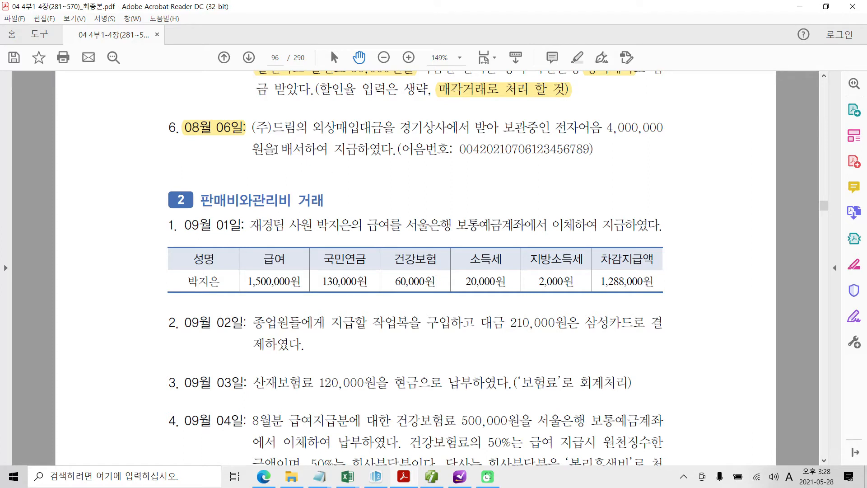
Highlight the phrase 배서하여 지급하였다 in item 6 of the workbook PDF.
drag(276, 151, 393, 152)
right_click(360, 155)
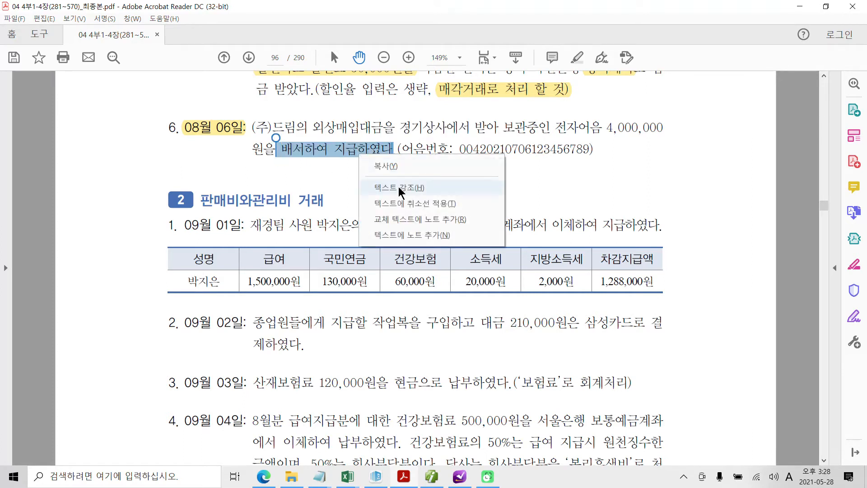
click(397, 186)
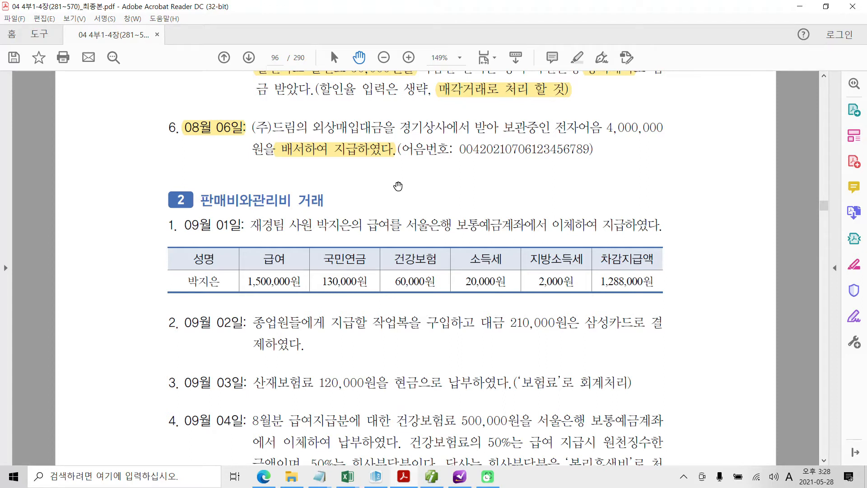
Circle 배서하여, underline the highlighted phrase, and handwrite the explanation 어음 뒷면에 서명하고 지급했다 beneath item 6 with an arrow.
key(ctrl+2)
mouse_move(314, 172)
mouse_down()
mouse_move(299, 172)
mouse_move(312, 170)
mouse_move(346, 198)
mouse_move(332, 204)
mouse_move(400, 180)
mouse_move(394, 219)
mouse_up()
mouse_move(425, 168)
mouse_down()
mouse_move(421, 179)
mouse_move(432, 172)
mouse_up()
mouse_move(407, 195)
mouse_down()
mouse_move(444, 192)
mouse_move(421, 218)
mouse_up()
drag(422, 198, 438, 217)
mouse_move(477, 173)
mouse_down()
mouse_move(455, 180)
mouse_move(476, 186)
mouse_up()
drag(449, 204, 470, 198)
mouse_move(494, 173)
mouse_down()
mouse_move(484, 212)
mouse_move(493, 216)
mouse_move(519, 191)
mouse_move(514, 214)
mouse_up()
drag(520, 209, 534, 214)
drag(525, 214, 579, 230)
drag(641, 194, 615, 217)
mouse_move(624, 210)
mouse_down()
mouse_move(634, 224)
mouse_move(655, 209)
mouse_up()
mouse_move(660, 190)
mouse_down()
mouse_move(652, 243)
mouse_move(691, 218)
mouse_up()
mouse_move(695, 204)
mouse_down()
mouse_move(715, 202)
mouse_move(714, 211)
mouse_up()
mouse_move(721, 196)
mouse_down()
mouse_move(702, 236)
mouse_move(743, 210)
mouse_up()
mouse_move(721, 223)
mouse_down()
mouse_move(746, 216)
mouse_move(737, 232)
mouse_up()
drag(761, 202, 747, 256)
mouse_move(753, 238)
mouse_down()
mouse_move(771, 235)
mouse_move(773, 247)
mouse_move(804, 255)
mouse_up()
mouse_move(427, 248)
mouse_down()
mouse_move(453, 245)
mouse_move(461, 287)
mouse_up()
drag(474, 247, 464, 311)
mouse_move(503, 244)
mouse_down()
mouse_move(519, 240)
mouse_move(500, 266)
mouse_up()
mouse_move(496, 272)
mouse_down()
mouse_move(530, 270)
mouse_move(509, 302)
mouse_up()
drag(513, 273, 533, 299)
drag(568, 247, 570, 259)
mouse_move(548, 275)
mouse_down()
mouse_move(574, 271)
mouse_move(562, 289)
mouse_up()
mouse_move(590, 258)
mouse_down()
mouse_move(584, 285)
mouse_move(598, 287)
mouse_up()
drag(590, 294, 569, 309)
mouse_move(602, 297)
mouse_down()
mouse_move(591, 307)
mouse_move(601, 318)
mouse_up()
drag(617, 290, 641, 301)
mouse_move(655, 266)
mouse_down()
mouse_move(643, 334)
mouse_move(669, 304)
mouse_up()
drag(259, 176, 391, 165)
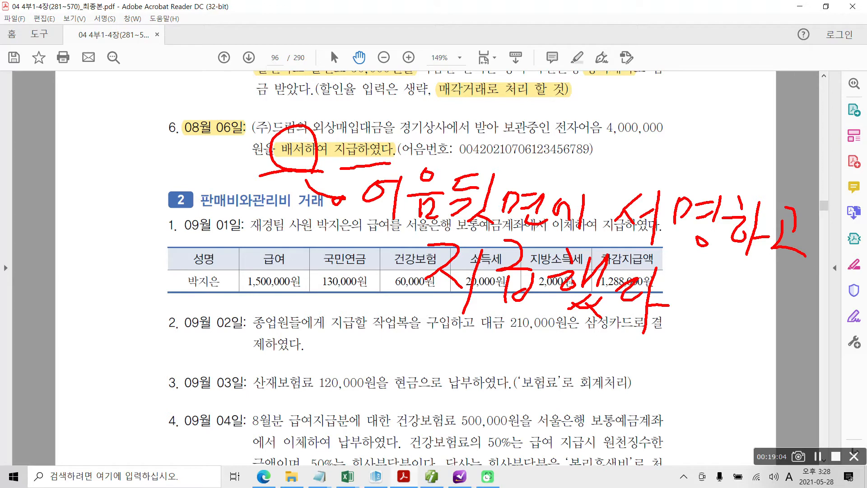
Mark 경기상사, 받아 보관중인 전자어음, 4,000,000 and (주)드림의 외상매입대금 in item 6, underline the handwritten explanation, and clear the markings.
mouse_move(469, 112)
mouse_down()
mouse_move(478, 145)
mouse_move(580, 140)
mouse_move(607, 123)
mouse_move(475, 111)
mouse_up()
mouse_move(415, 102)
mouse_down()
mouse_move(424, 119)
mouse_move(436, 92)
mouse_up()
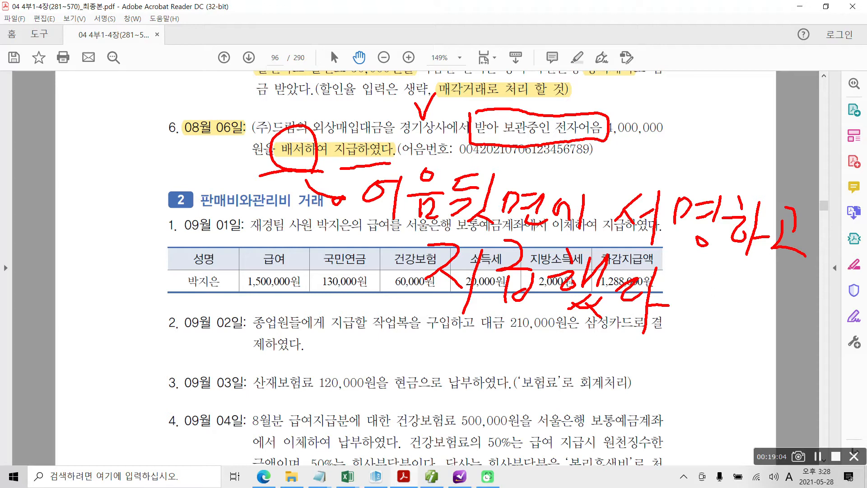
mouse_move(259, 143)
mouse_down()
mouse_move(261, 115)
mouse_move(305, 121)
mouse_move(276, 136)
mouse_move(376, 138)
mouse_move(383, 108)
mouse_move(246, 124)
mouse_move(315, 143)
mouse_up()
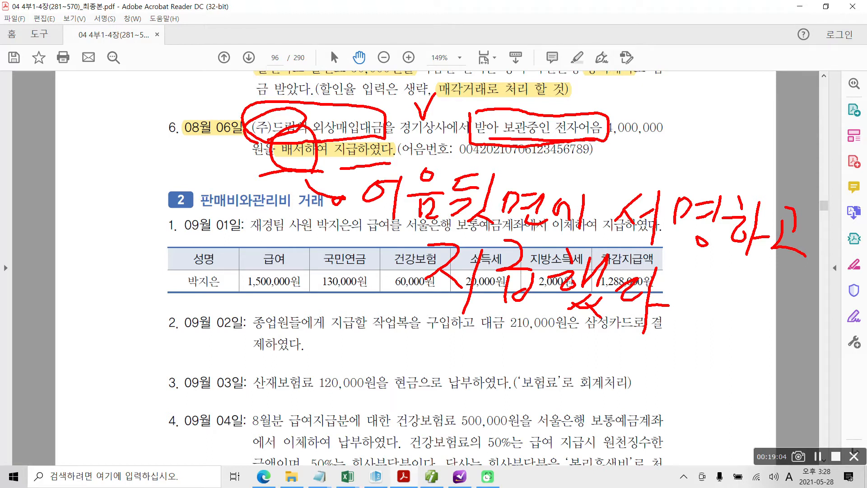
mouse_move(339, 80)
mouse_down()
mouse_move(345, 97)
mouse_move(361, 79)
mouse_up()
drag(416, 143, 468, 141)
mouse_move(391, 216)
mouse_down()
mouse_move(353, 217)
mouse_move(582, 244)
mouse_move(368, 218)
mouse_up()
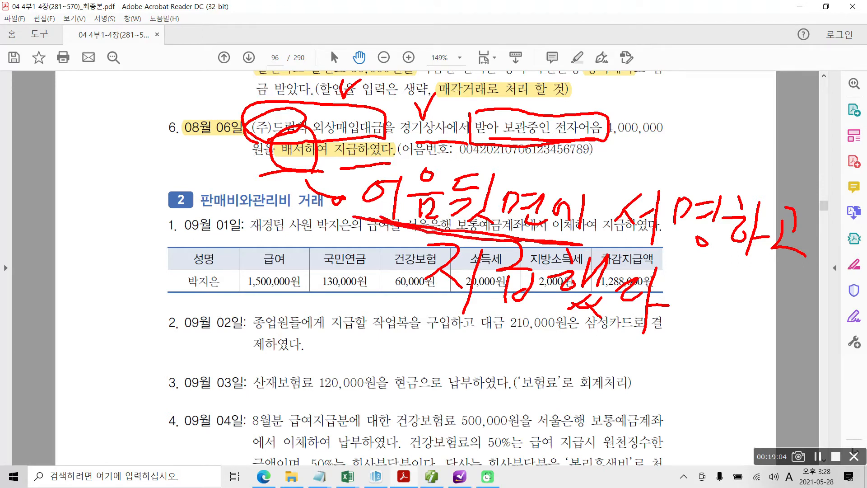
mouse_move(430, 141)
mouse_down()
mouse_move(407, 117)
mouse_move(429, 146)
mouse_move(444, 119)
mouse_move(455, 134)
mouse_up()
drag(595, 148, 671, 144)
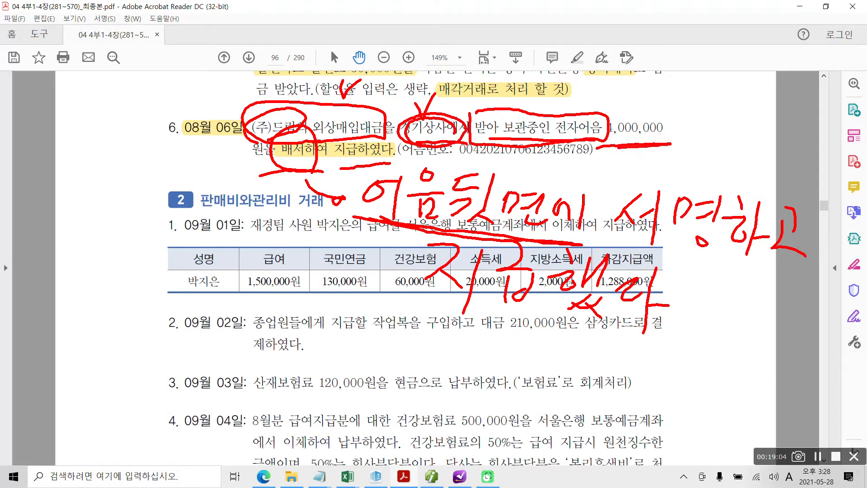
mouse_move(268, 145)
mouse_down()
mouse_move(305, 110)
mouse_move(299, 141)
mouse_up()
drag(549, 244, 777, 262)
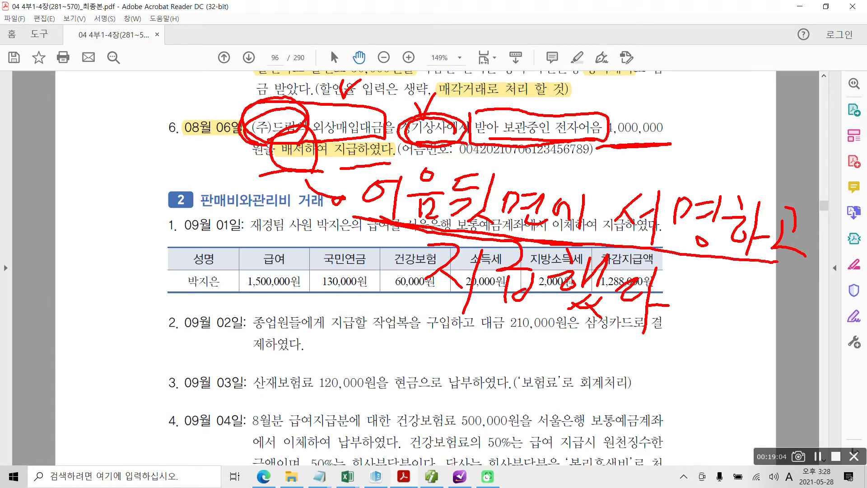
drag(424, 293, 657, 336)
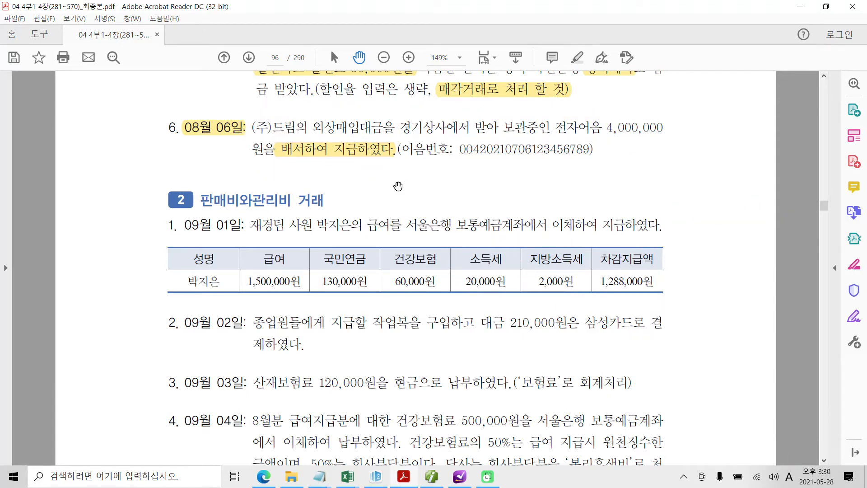
Box 외상매입대금 in item 6 and label it 차, then box 보관중인 전자어음 4,000,000 and label it 대.
key(ctrl+2)
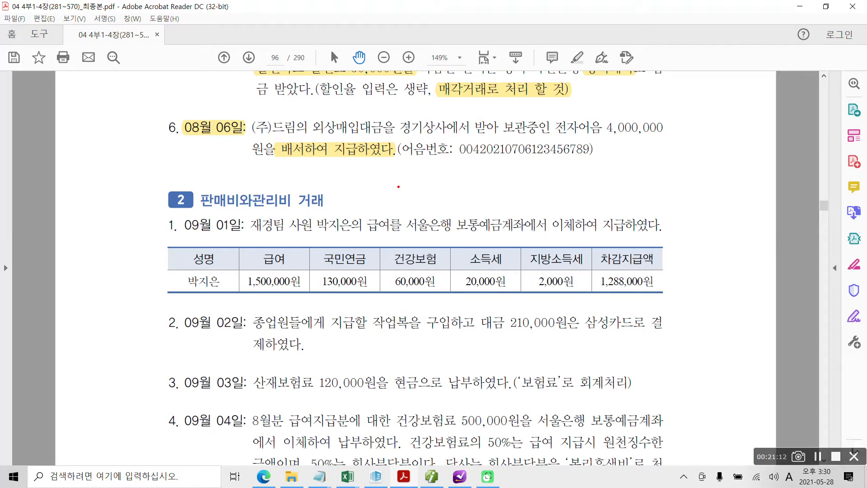
mouse_move(302, 109)
mouse_down()
mouse_move(310, 142)
mouse_move(396, 118)
mouse_move(302, 111)
mouse_up()
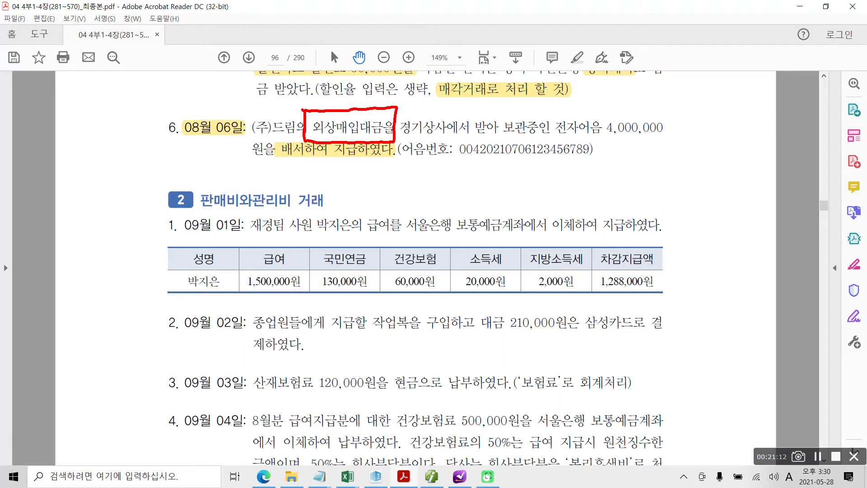
drag(278, 71, 293, 93)
mouse_move(289, 95)
mouse_down()
mouse_move(274, 111)
mouse_move(295, 114)
mouse_up()
drag(297, 83, 296, 119)
mouse_move(297, 105)
mouse_down()
mouse_move(311, 104)
mouse_move(308, 121)
mouse_up()
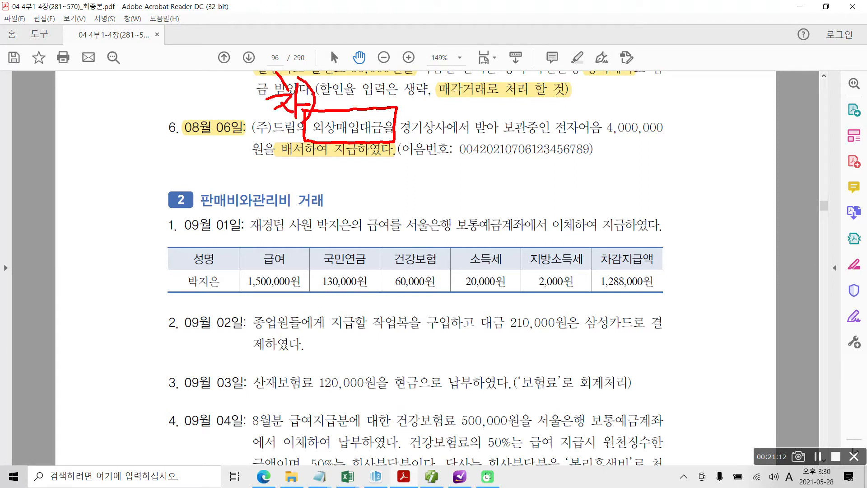
mouse_move(494, 108)
mouse_down()
mouse_move(497, 138)
mouse_move(665, 135)
mouse_up()
mouse_move(493, 108)
mouse_down()
mouse_move(604, 105)
mouse_move(682, 135)
mouse_up()
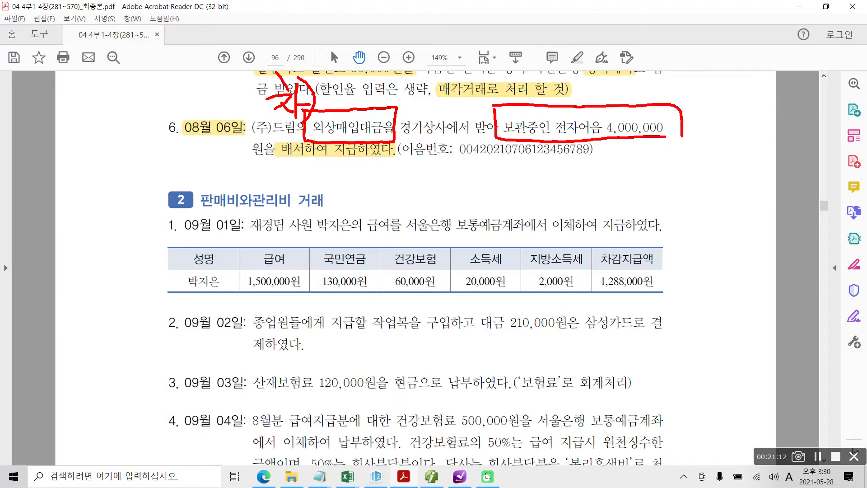
drag(577, 87, 600, 85)
mouse_move(582, 88)
mouse_down()
mouse_move(583, 100)
mouse_move(606, 104)
mouse_up()
drag(606, 94, 618, 104)
mouse_move(631, 75)
mouse_down()
mouse_move(635, 101)
mouse_move(623, 112)
mouse_up()
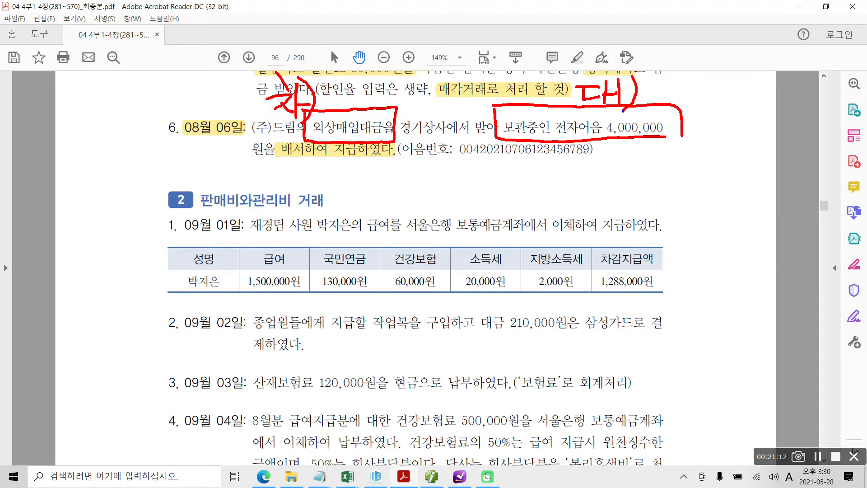
Handwrite 드림 in blue above the boxed 외상매입대금, underline 전자어음 4,000,000, and write 경기 beside the 대 label.
mouse_move(340, 81)
mouse_down()
mouse_move(357, 83)
mouse_move(362, 100)
mouse_move(380, 82)
mouse_move(383, 96)
mouse_up()
mouse_move(375, 97)
mouse_down()
mouse_move(374, 107)
mouse_move(385, 93)
mouse_up()
drag(377, 106, 389, 96)
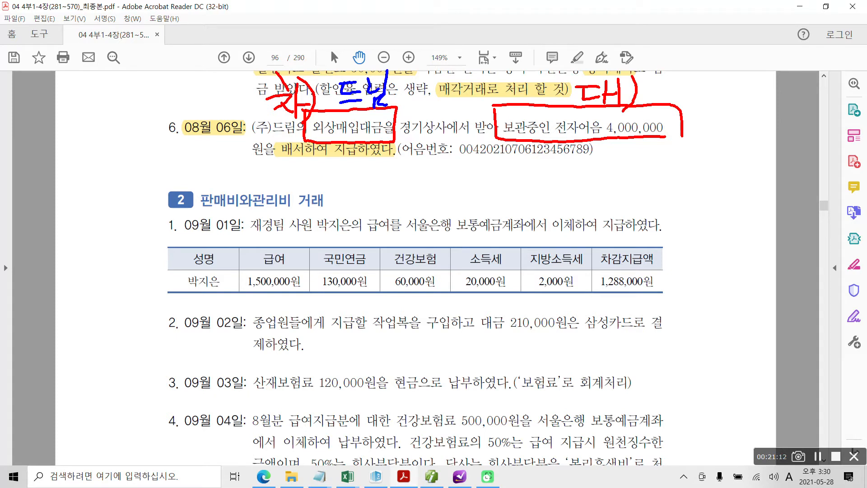
drag(511, 139, 662, 143)
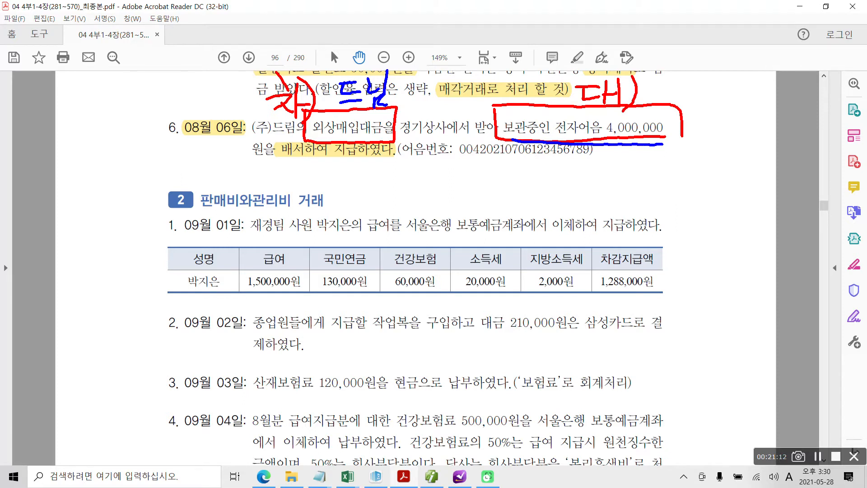
mouse_move(654, 72)
mouse_down()
mouse_move(660, 86)
mouse_move(681, 71)
mouse_move(685, 79)
mouse_up()
mouse_move(687, 64)
mouse_down()
mouse_move(687, 89)
mouse_move(678, 92)
mouse_move(712, 99)
mouse_up()
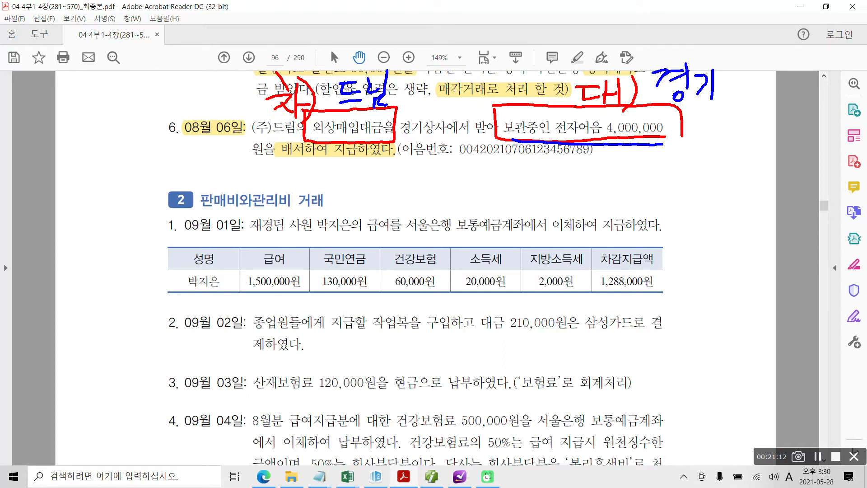
Underline 경기상사, circle 보관중인 전자어음 4,000,000 and (주)드림 in blue, draw an X below item 6, and clear the markings.
drag(405, 139, 434, 140)
mouse_move(504, 144)
mouse_down()
mouse_move(497, 121)
mouse_move(669, 108)
mouse_move(606, 142)
mouse_up()
mouse_move(275, 166)
mouse_down()
mouse_move(261, 183)
mouse_move(275, 183)
mouse_up()
drag(566, 106, 717, 103)
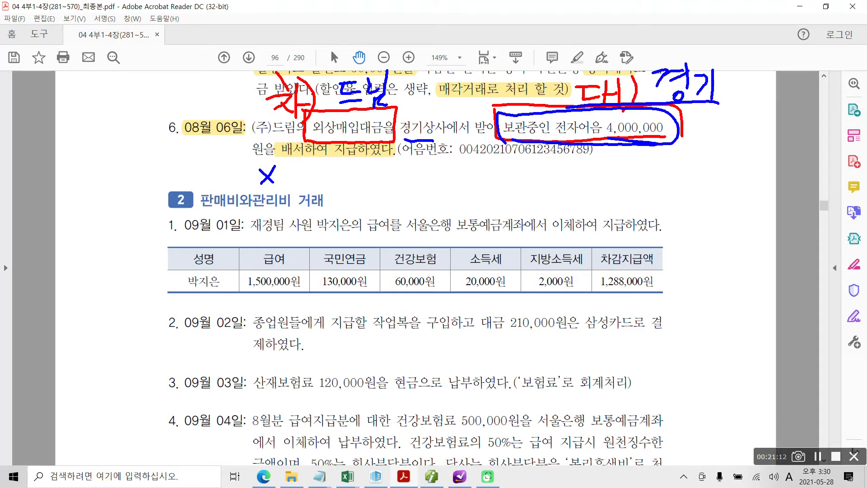
mouse_move(253, 112)
mouse_down()
mouse_move(309, 143)
mouse_move(232, 122)
mouse_up()
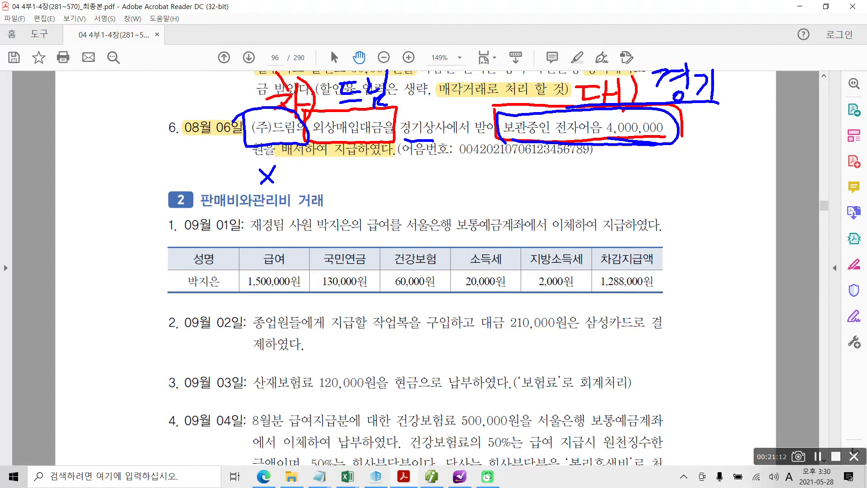
mouse_move(587, 145)
mouse_down()
mouse_move(580, 182)
mouse_move(595, 170)
mouse_move(589, 183)
mouse_up()
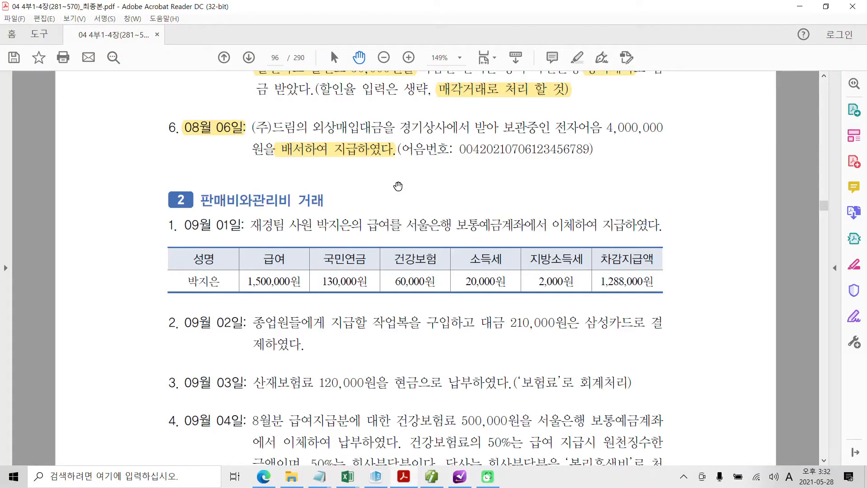
Underline 보관중인 전자어음 and circle 경기상사 in item 6, and clear the markings.
mouse_move(452, 143)
mouse_down()
mouse_move(397, 136)
mouse_move(619, 140)
mouse_up()
mouse_move(427, 144)
mouse_down()
mouse_move(448, 145)
mouse_move(439, 151)
mouse_up()
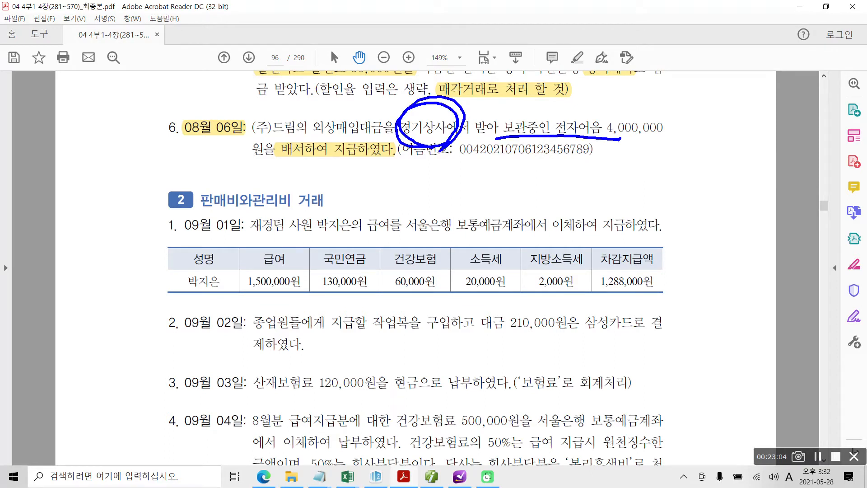
key(Escape)
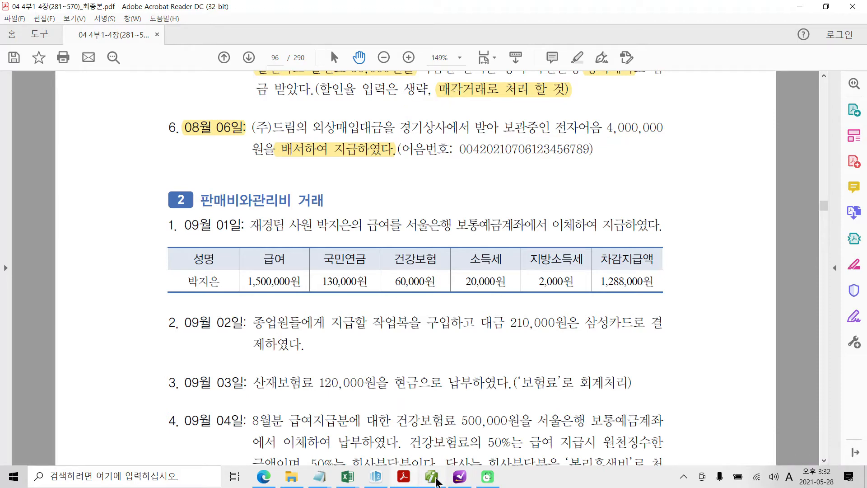
Switch to 일반전표입력 in the accounting program and set the voucher date to 08월 06일.
click(459, 480)
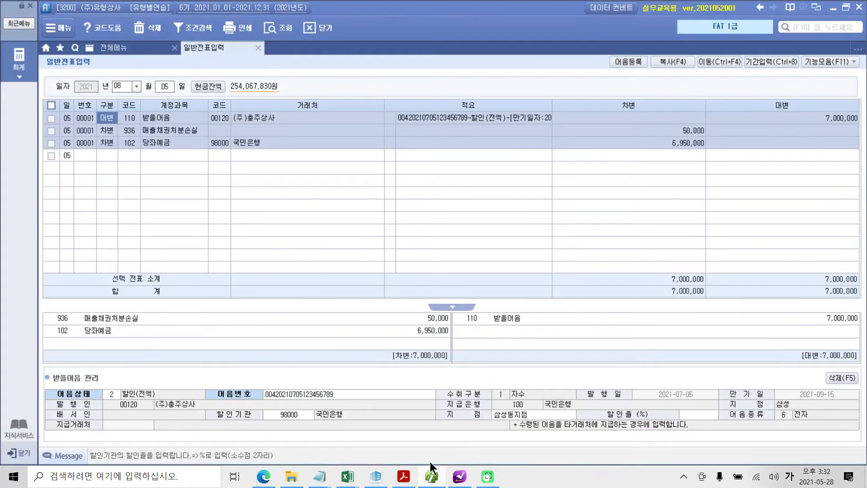
click(166, 89)
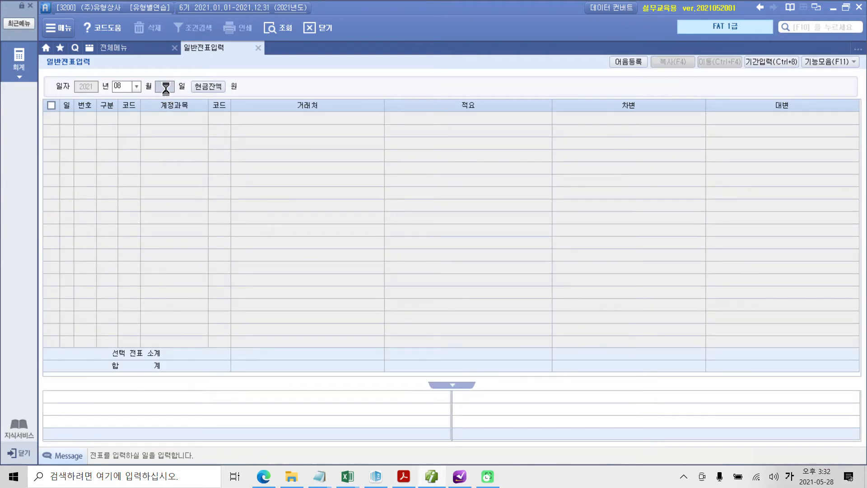
text(06)
key(Return)
Enter a 차변 line for account 251 외상매입금 with 거래처 (주)드림 and an amount of 4,000,000.
text(3)
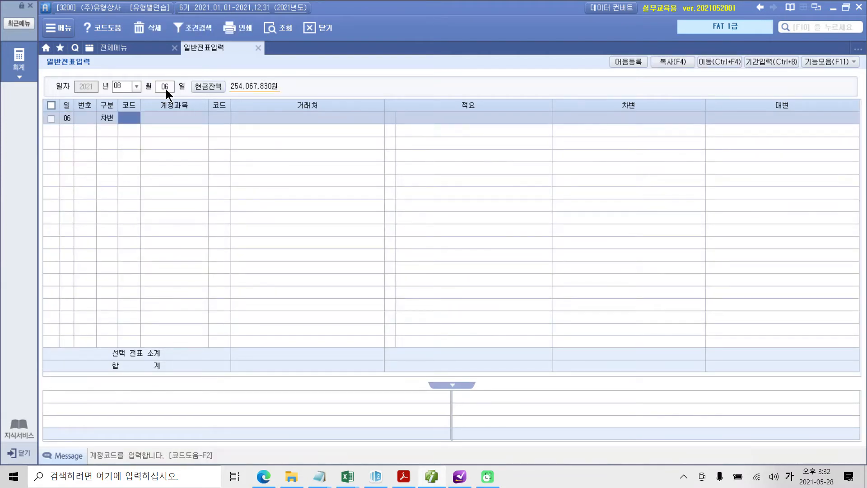
text(251)
key(Return)
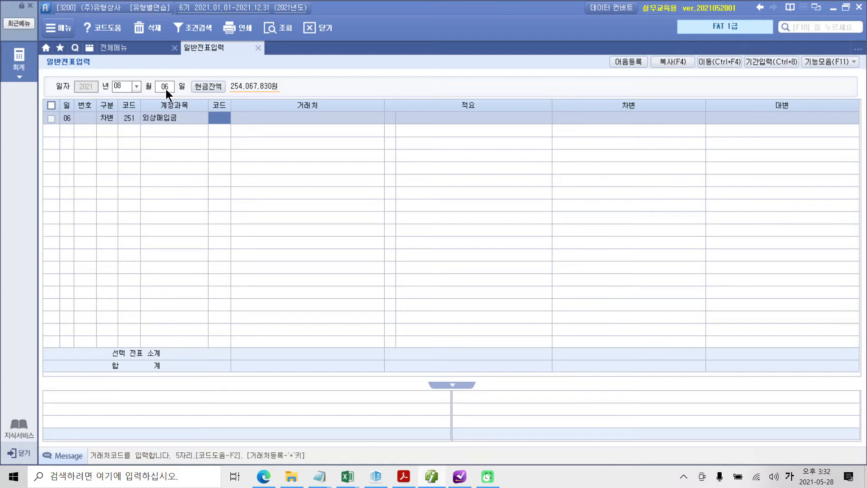
text(블)
key(Return)
key(Return)
key(Return)
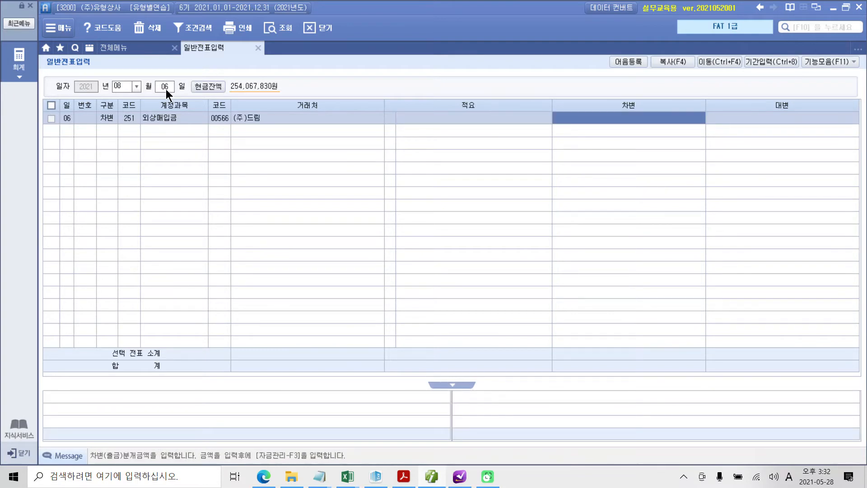
text(4++)
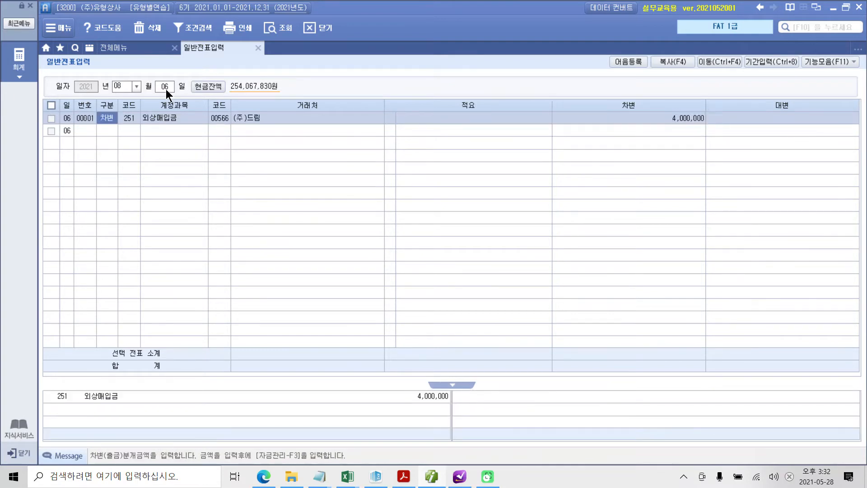
Enter a 대변 line for account 110 받을어음 with 거래처 00131 경기상사 and an amount of 4,000,000.
key(Return)
text(4)
key(Return)
text(10)
key(Return)
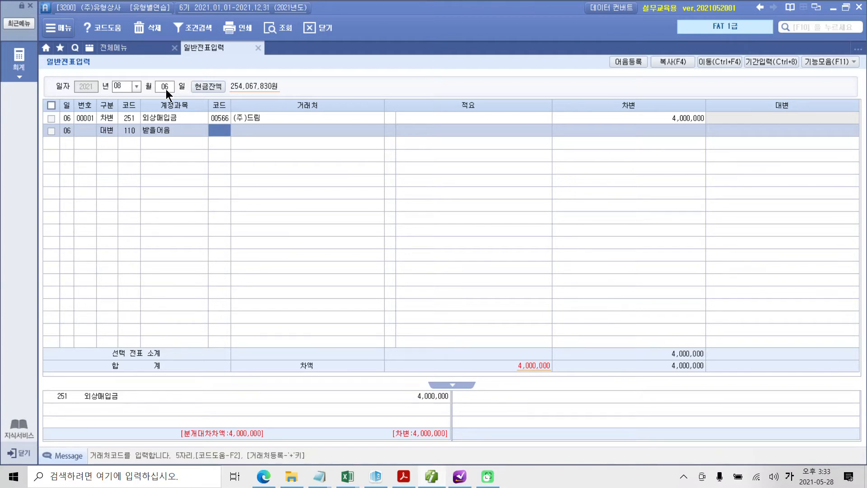
text(경기)
key(Return)
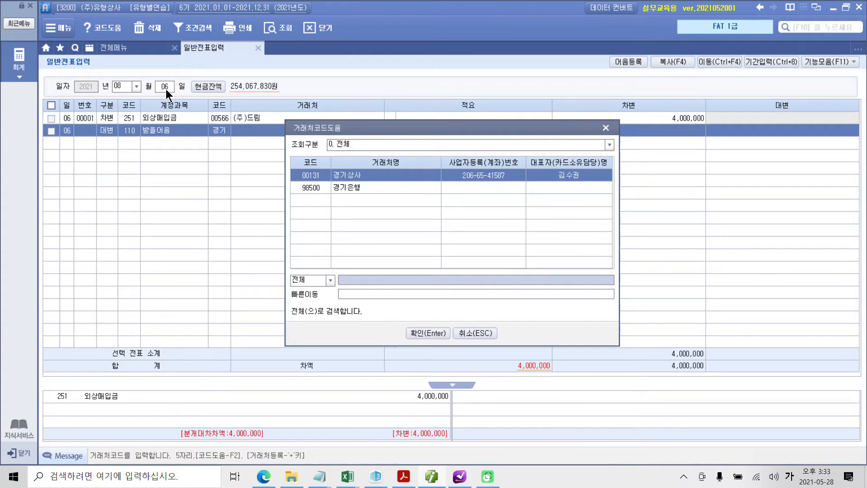
key(Return)
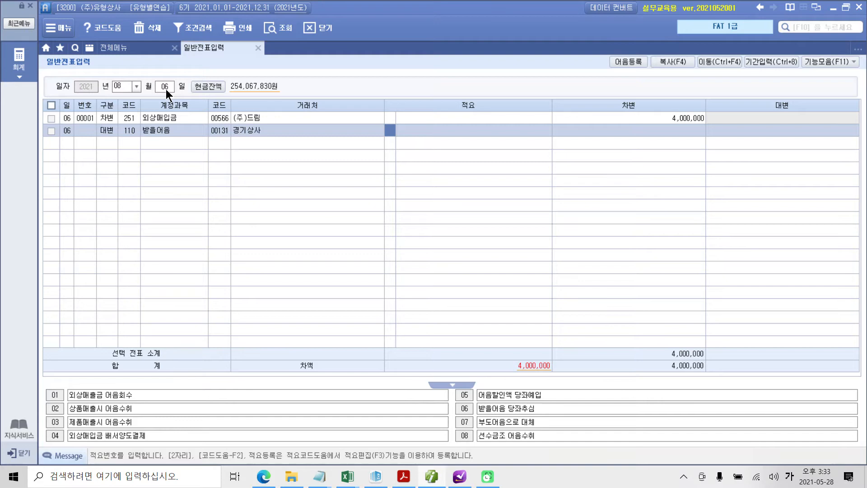
key(Return)
key(Return)
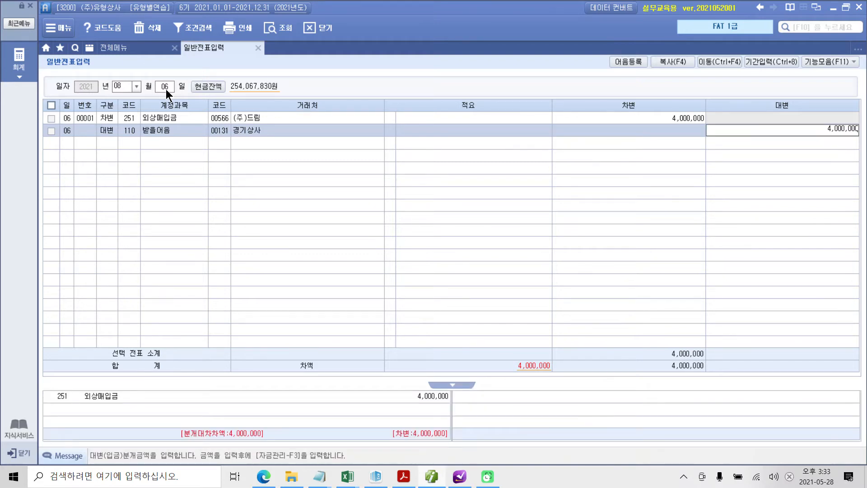
key(Return)
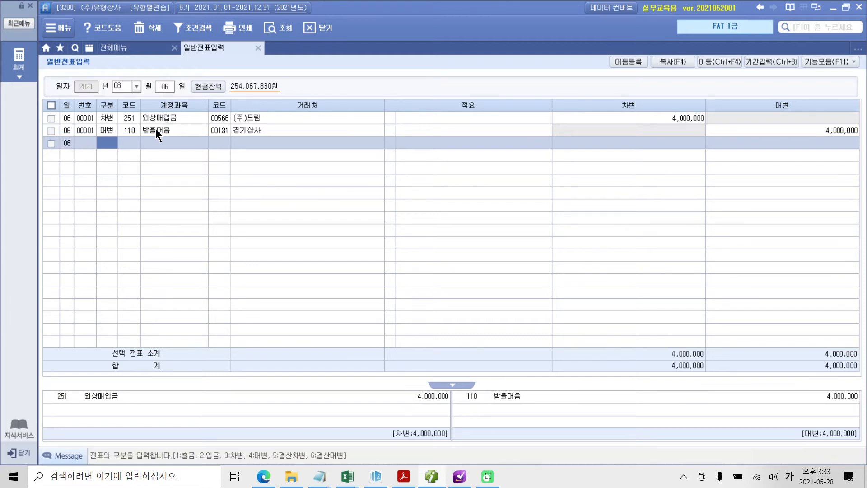
In the 받을어음 line's note management, set 어음상태 to 3 배서 and choose the 4,000,000 note held from 경기상사.
key(Up)
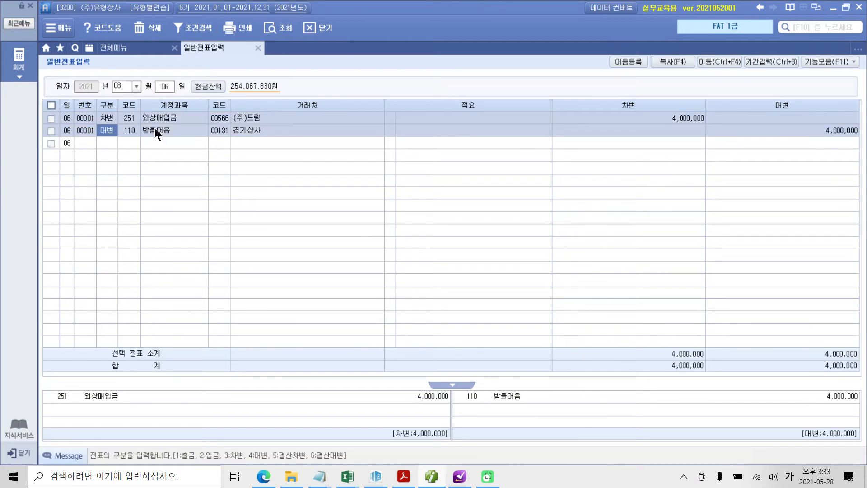
key(Return)
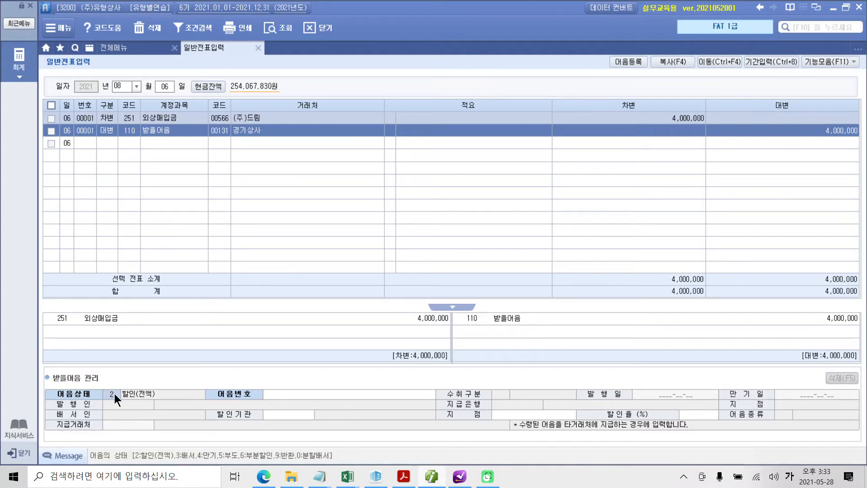
text(3)
key(Return)
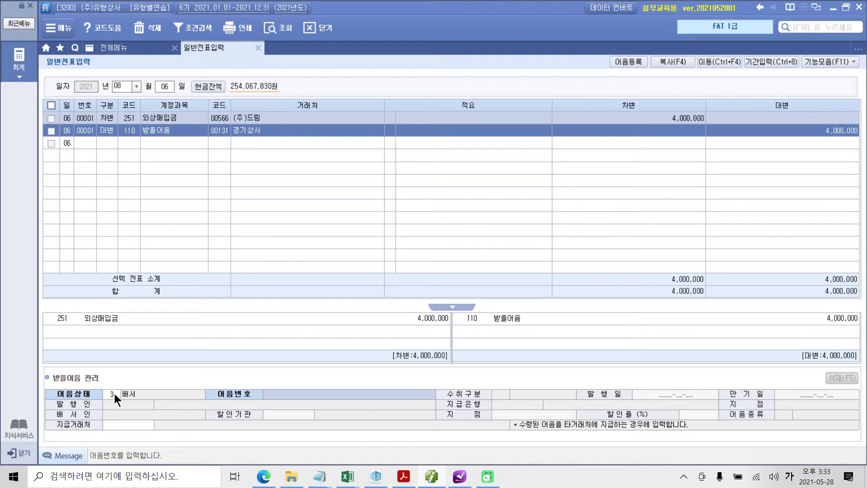
key(F2)
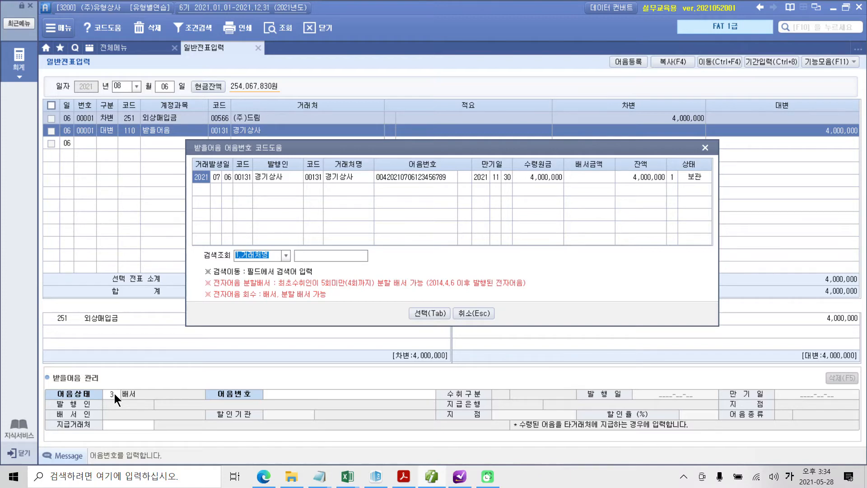
click(430, 313)
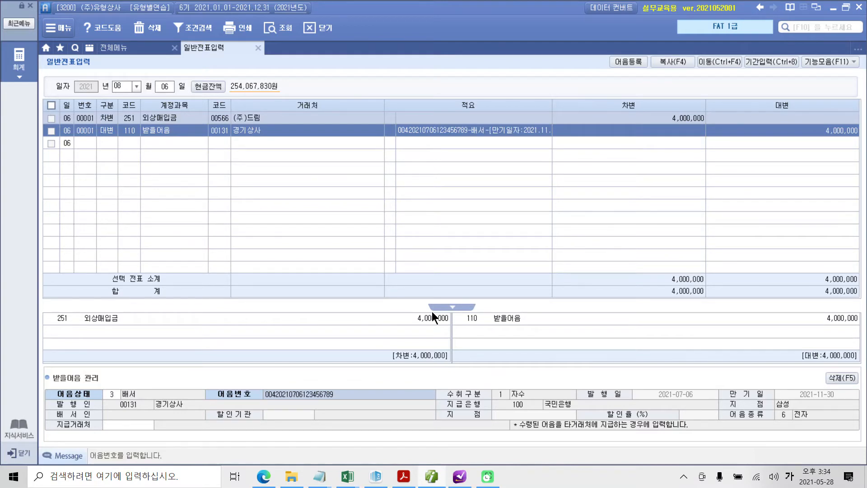
Set the endorsed note's 지급거래처 to 00566 (주)드림.
key(Return)
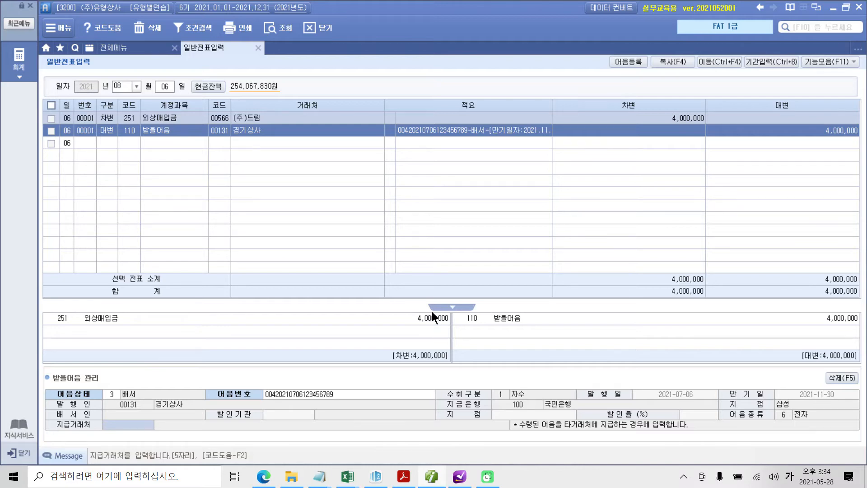
key(F2)
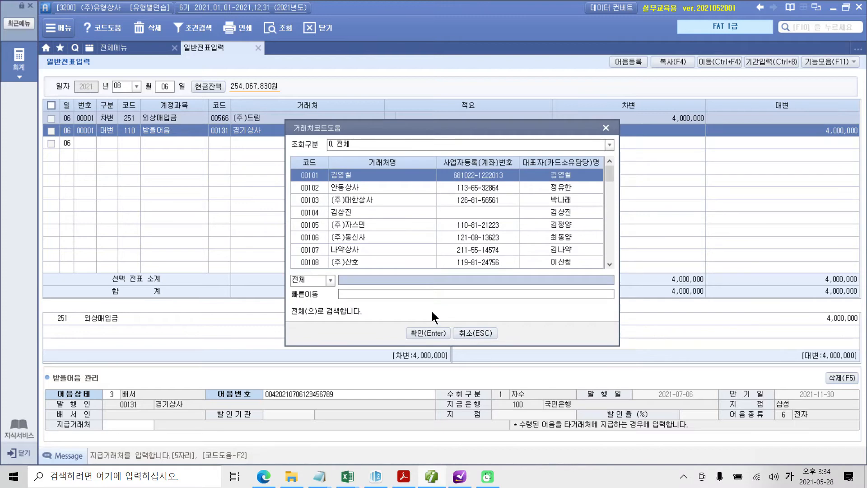
text(드림)
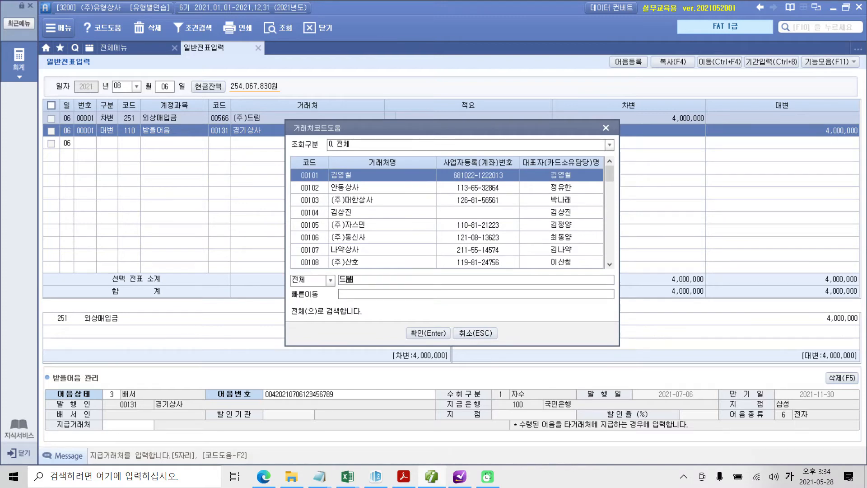
key(Return)
key(Down)
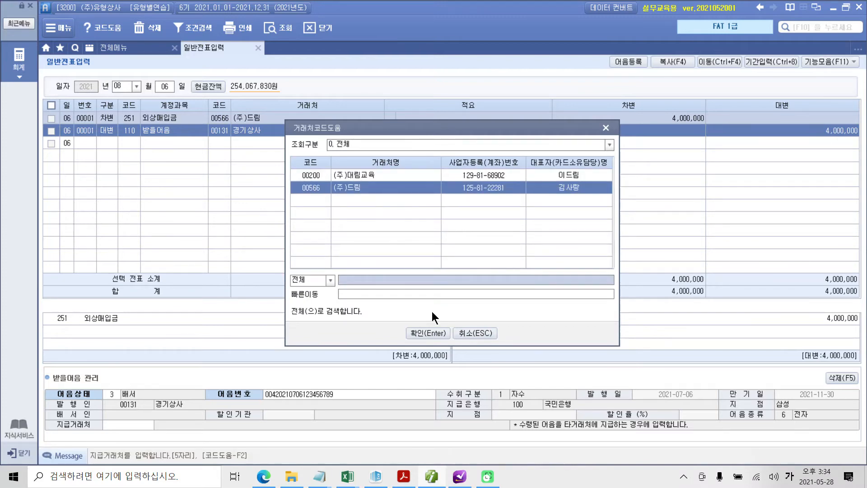
key(Return)
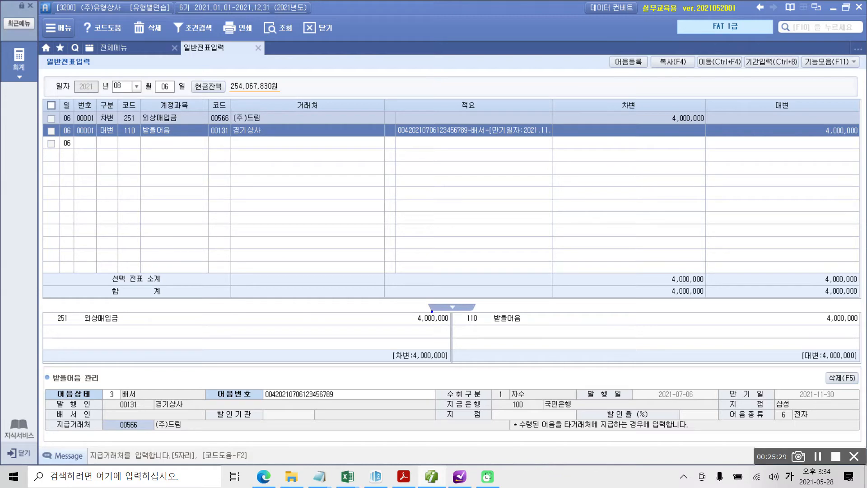
Draw check marks beside (주)드림, 경기상사 and the 지급거래처 entry, clear them, and finish the note management details.
mouse_move(273, 100)
mouse_down()
mouse_move(278, 120)
mouse_move(308, 87)
mouse_up()
drag(299, 126, 320, 128)
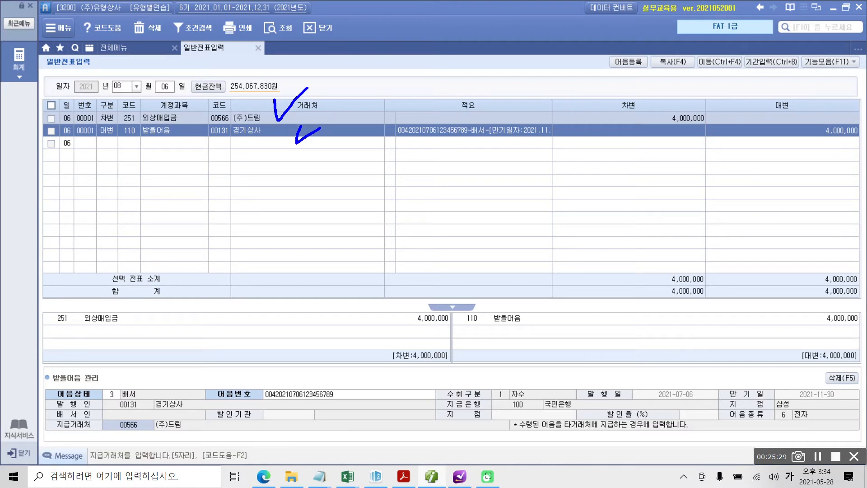
drag(120, 409, 143, 415)
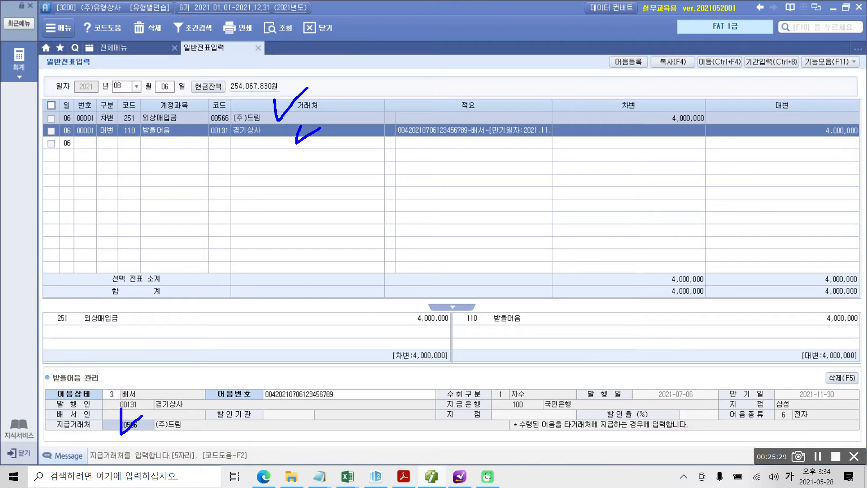
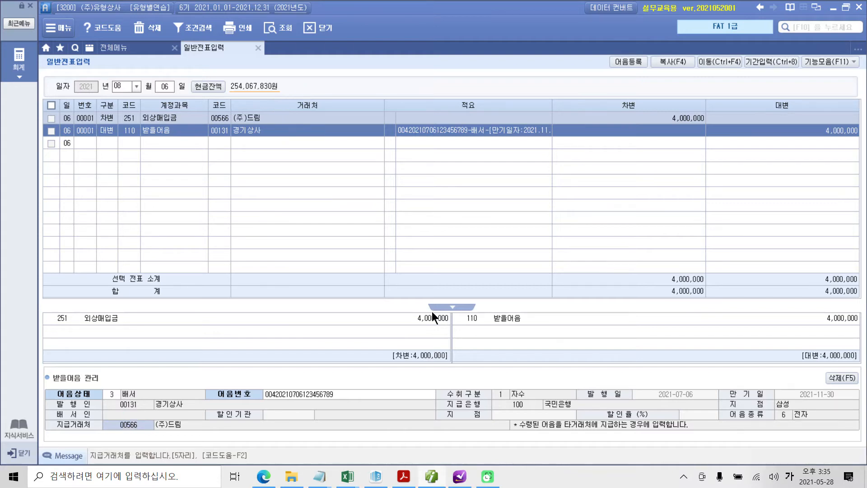
key(Return)
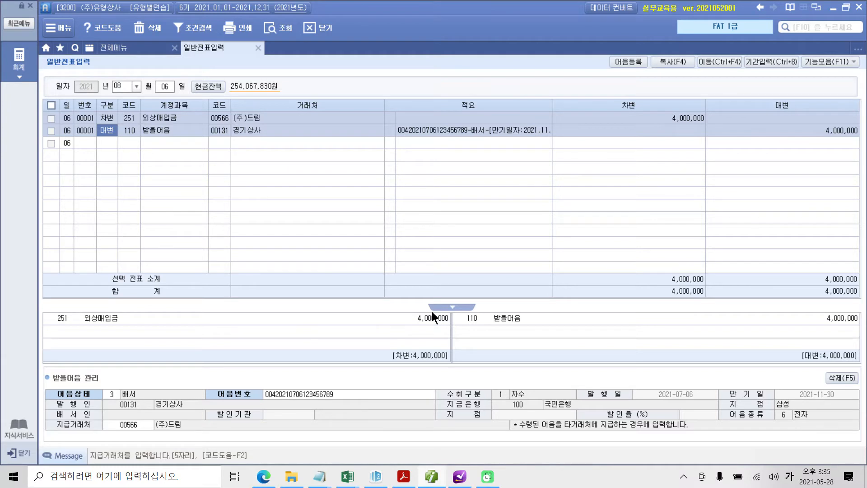
Switch to the workbook PDF in Acrobat Reader and review the 어음 거래 items from 08월 01일 through 08월 06일.
click(437, 479)
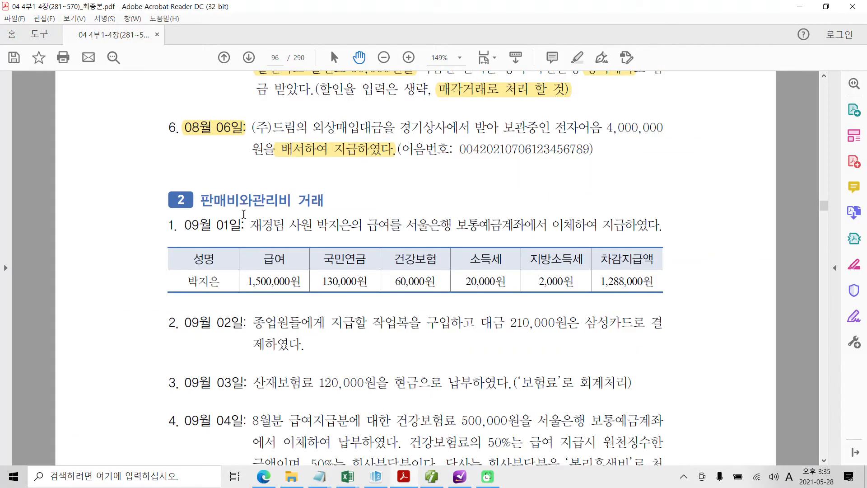
scroll(244, 214, up, 1)
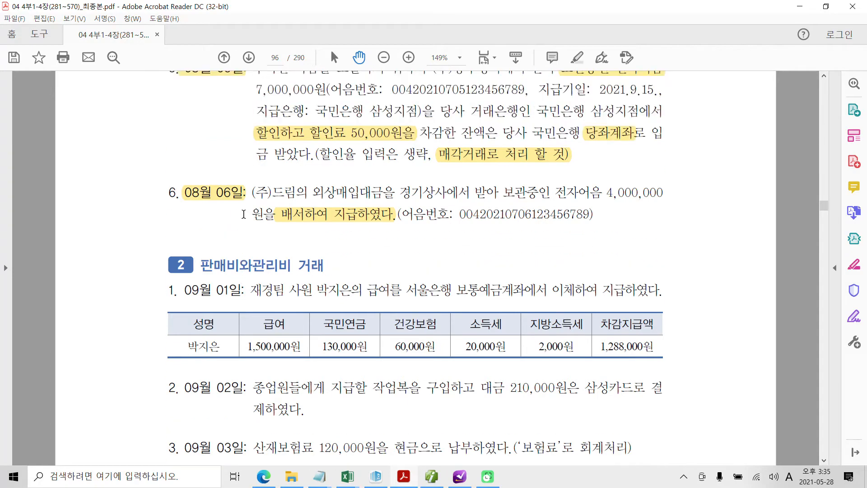
scroll(244, 214, up, 5)
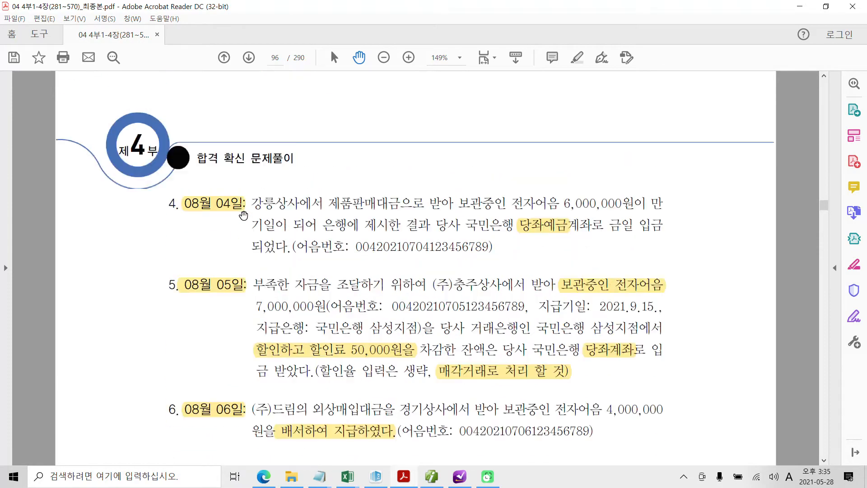
scroll(244, 216, up, 3)
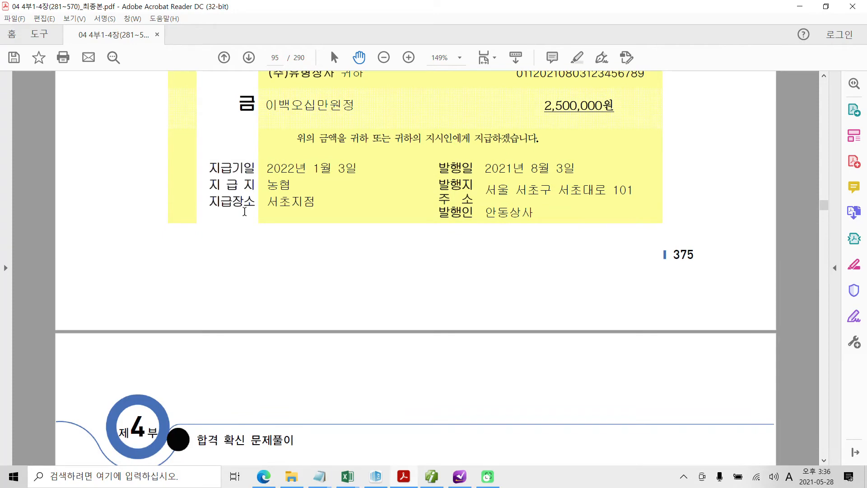
scroll(244, 211, up, 4)
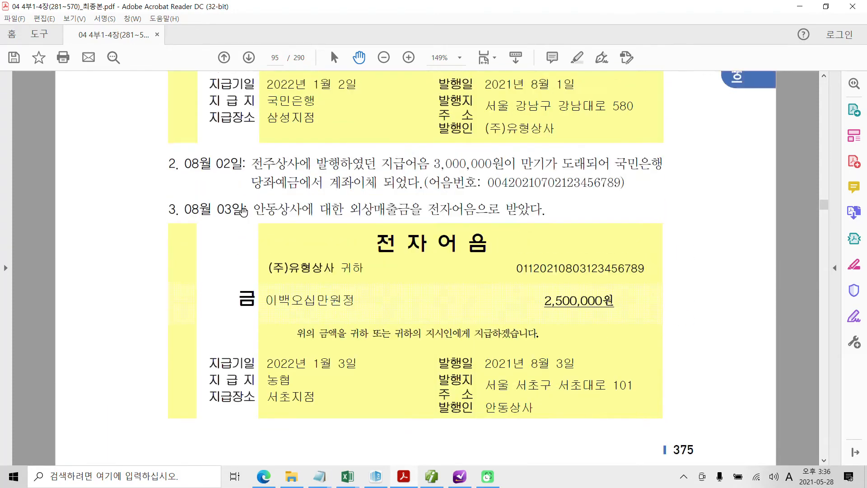
scroll(244, 211, up, 4)
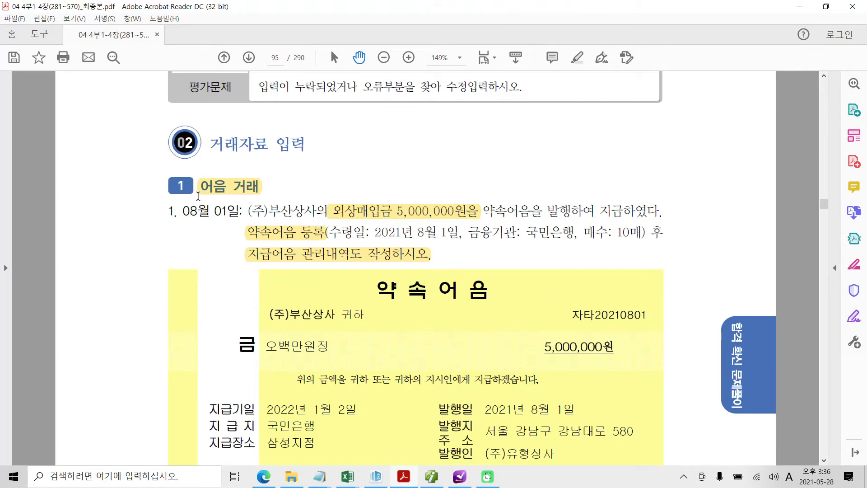
scroll(197, 195, down, 1)
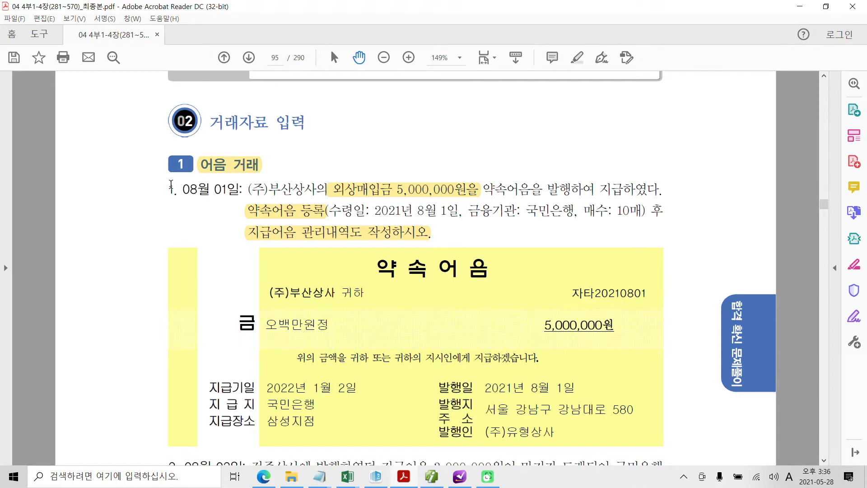
scroll(171, 185, down, 20)
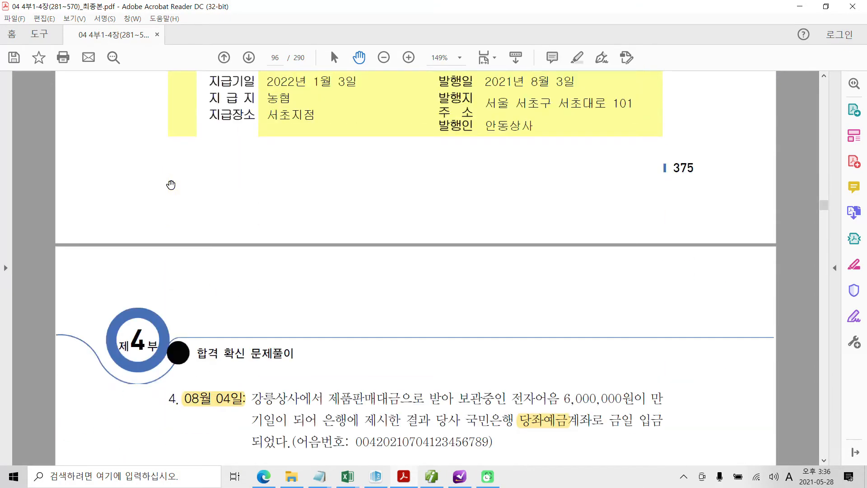
scroll(170, 185, down, 20)
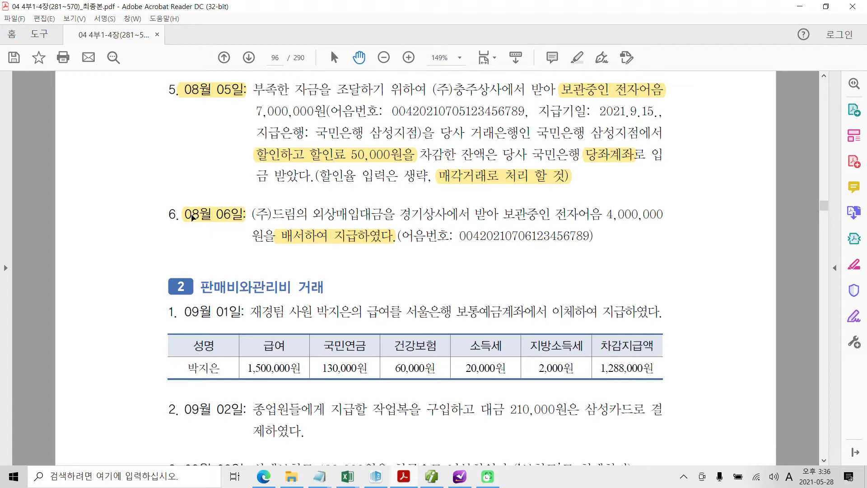
Highlight the section 2 heading "판매비와관리비 거래" in yellow.
scroll(261, 405, down, 3)
scroll(261, 405, down, 4)
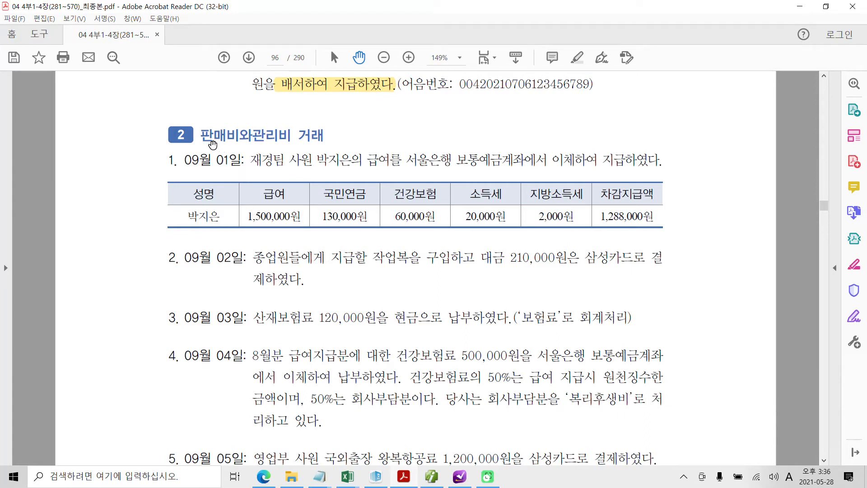
drag(200, 135, 312, 135)
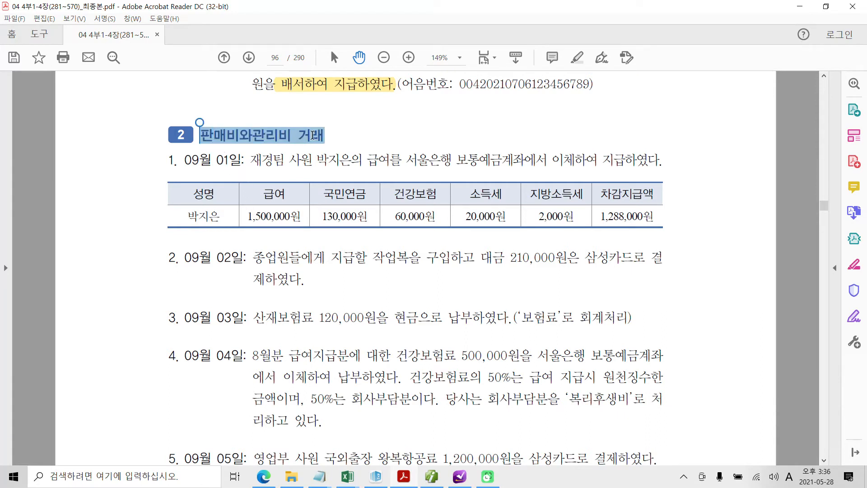
right_click(312, 136)
click(354, 170)
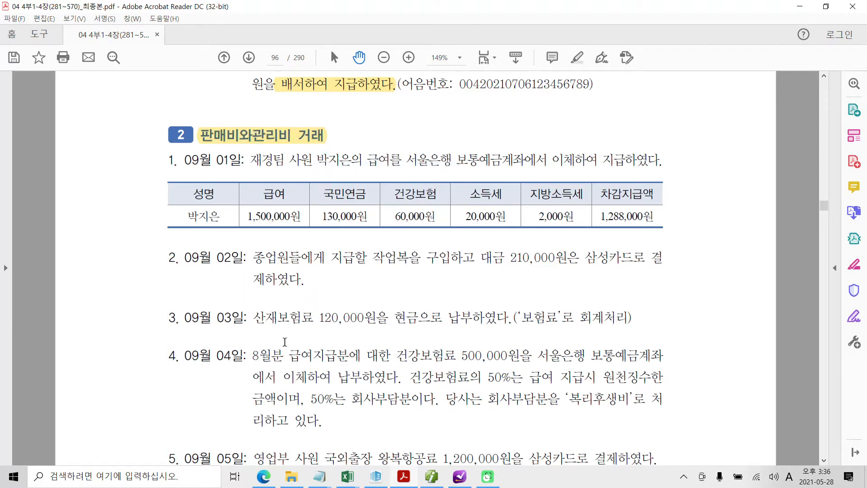
Examine the September transactions listed under 판매비와관리비 거래, through page 98, and return to the 09월 01일 transaction.
scroll(226, 351, down, 1)
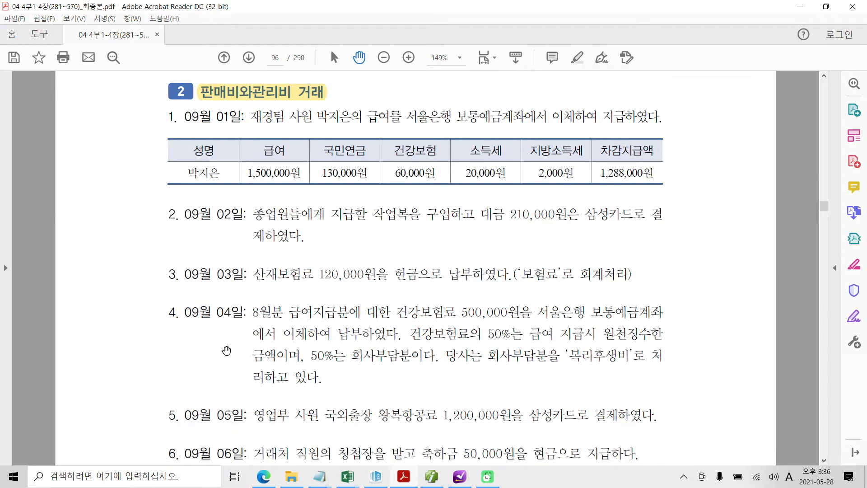
scroll(226, 351, down, 8)
scroll(202, 360, down, 16)
scroll(201, 359, down, 10)
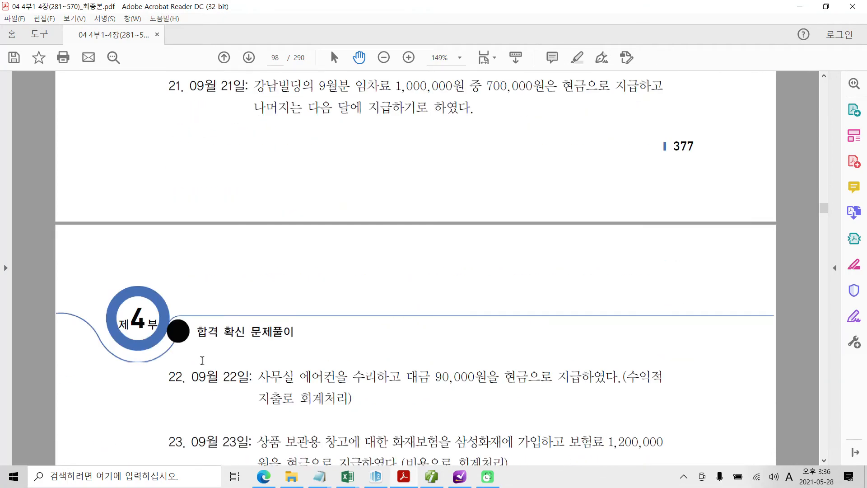
scroll(202, 360, down, 14)
scroll(201, 360, up, 15)
scroll(203, 358, up, 20)
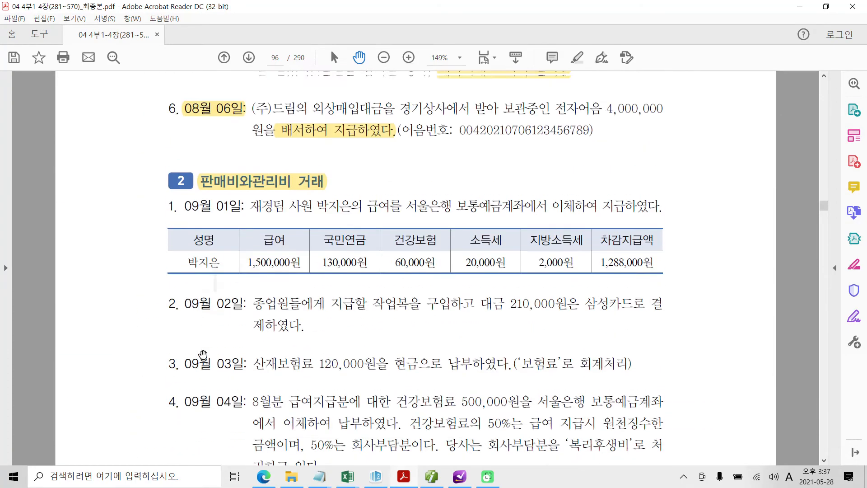
scroll(203, 354, up, 1)
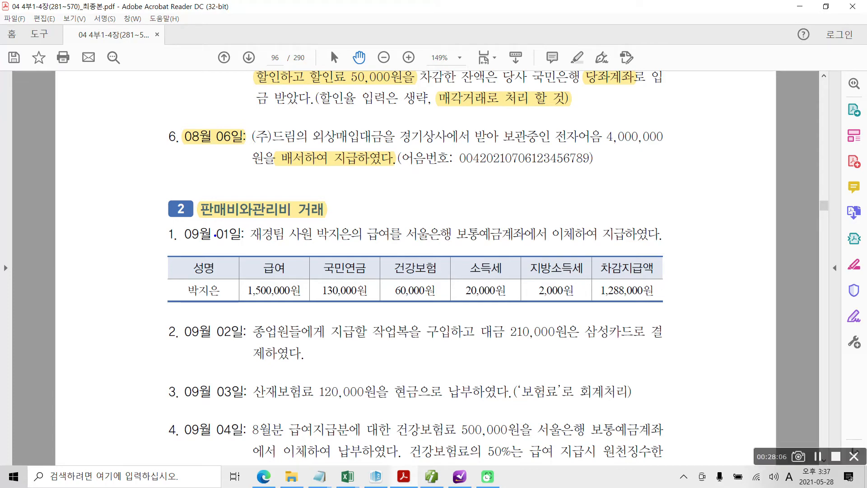
Circle 급여 in the 09월 01일 transaction in blue, tick the employee row, and ring its pay, deduction and 차감지급액 amounts.
mouse_move(384, 248)
mouse_down()
mouse_move(385, 216)
mouse_move(396, 242)
mouse_up()
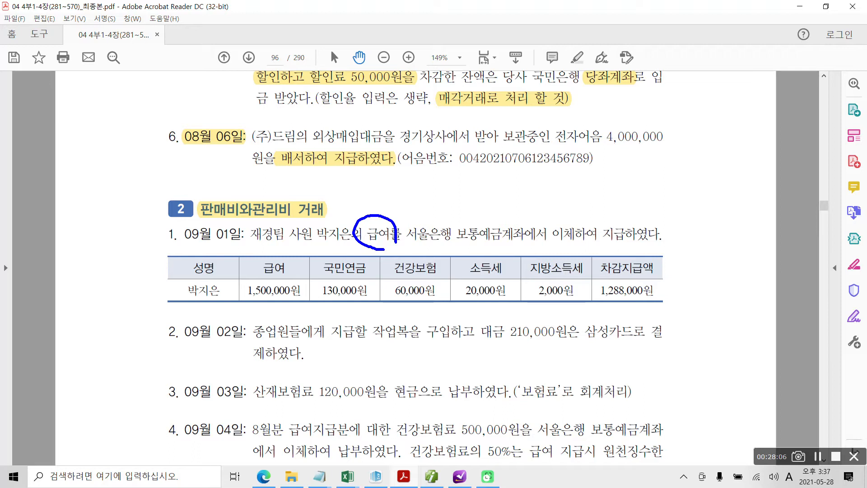
drag(166, 282, 182, 284)
mouse_move(279, 274)
mouse_down()
mouse_move(298, 293)
mouse_move(267, 315)
mouse_move(304, 289)
mouse_up()
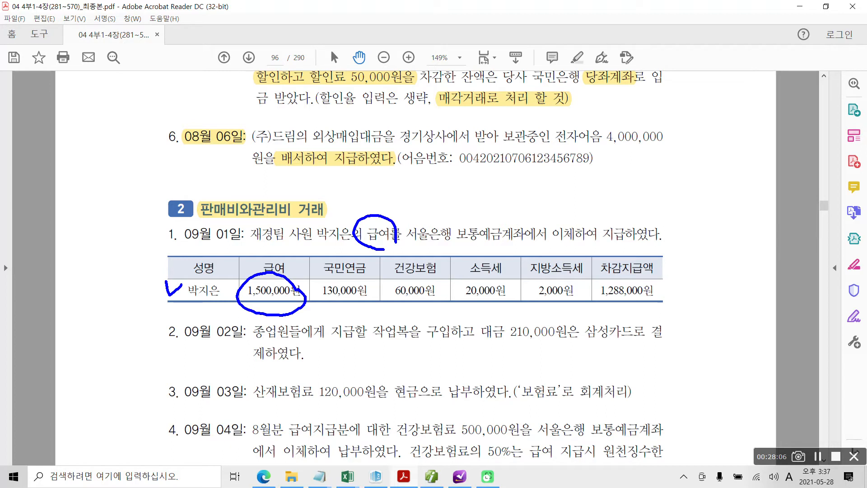
mouse_move(319, 278)
mouse_down()
mouse_move(320, 298)
mouse_move(569, 311)
mouse_move(573, 272)
mouse_move(321, 275)
mouse_up()
mouse_move(652, 273)
mouse_down()
mouse_move(587, 294)
mouse_move(670, 294)
mouse_move(652, 274)
mouse_up()
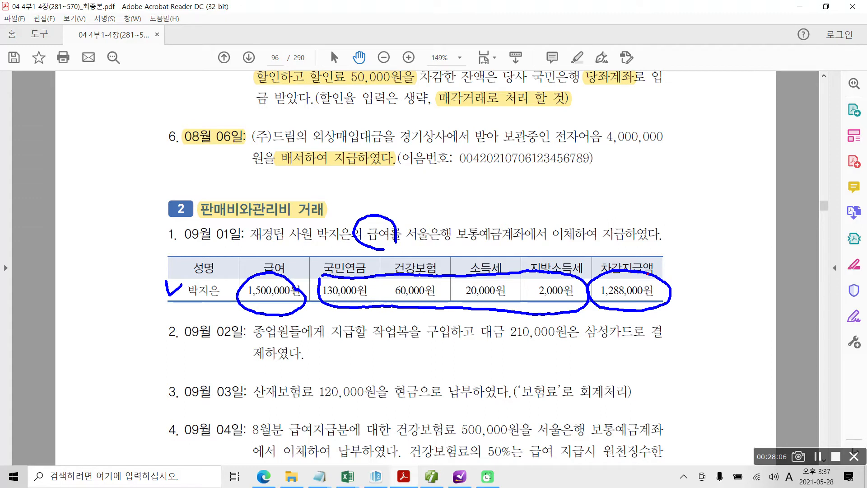
Add red check marks to the three amount groups, box 보통예금 and link it by an arrow to the 차감지급액 amount.
drag(233, 256, 250, 249)
mouse_move(516, 245)
mouse_down()
mouse_move(517, 261)
mouse_move(531, 254)
mouse_up()
mouse_move(655, 254)
mouse_down()
mouse_move(653, 270)
mouse_move(684, 249)
mouse_up()
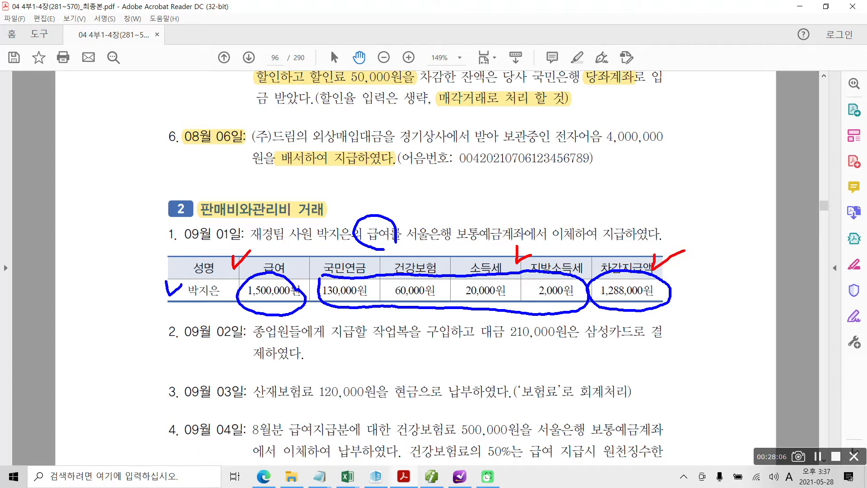
mouse_move(453, 218)
mouse_down()
mouse_move(452, 247)
mouse_move(496, 244)
mouse_move(499, 225)
mouse_move(447, 226)
mouse_up()
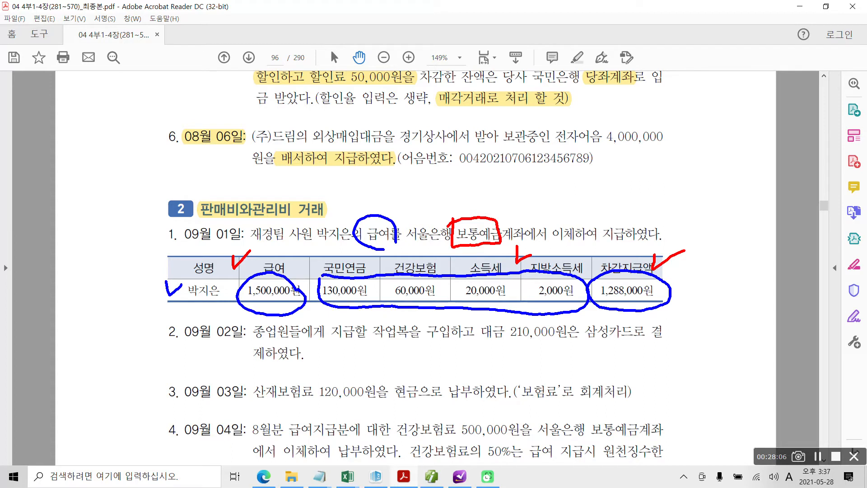
mouse_move(499, 228)
mouse_down()
mouse_move(552, 201)
mouse_move(673, 284)
mouse_move(676, 299)
mouse_up()
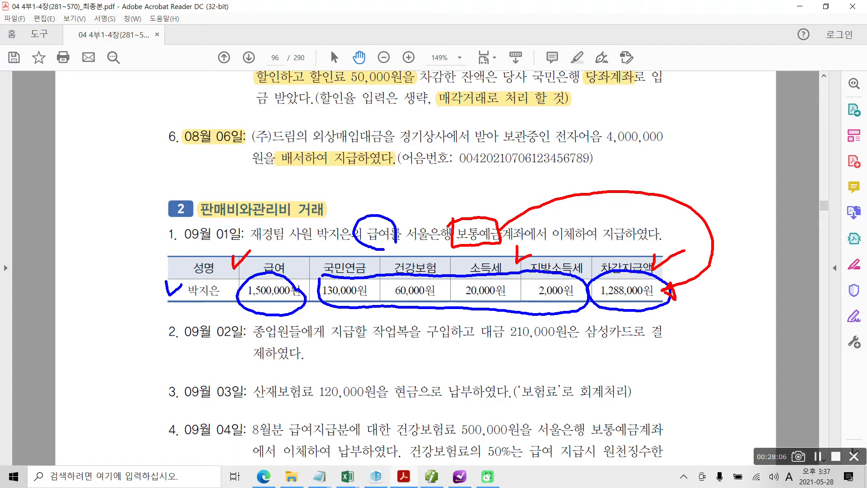
Handwrite the red label "대)" above 보통예금, box the 급여 column heading and handwrite "차)" beside it.
mouse_move(450, 200)
mouse_down()
mouse_move(484, 199)
mouse_move(468, 204)
mouse_up()
mouse_move(465, 204)
mouse_down()
mouse_move(495, 219)
mouse_move(511, 197)
mouse_up()
mouse_move(509, 178)
mouse_down()
mouse_move(504, 225)
mouse_move(523, 206)
mouse_move(517, 225)
mouse_up()
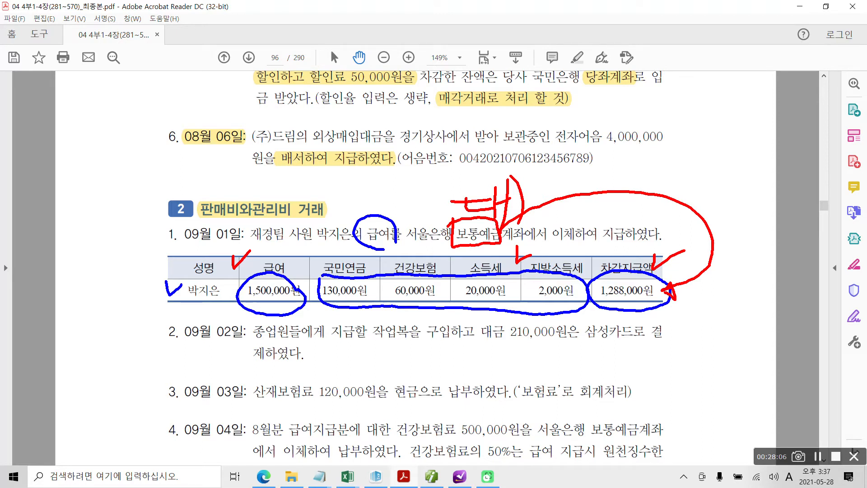
mouse_move(253, 254)
mouse_down()
mouse_move(254, 265)
mouse_move(289, 280)
mouse_move(296, 255)
mouse_move(254, 254)
mouse_up()
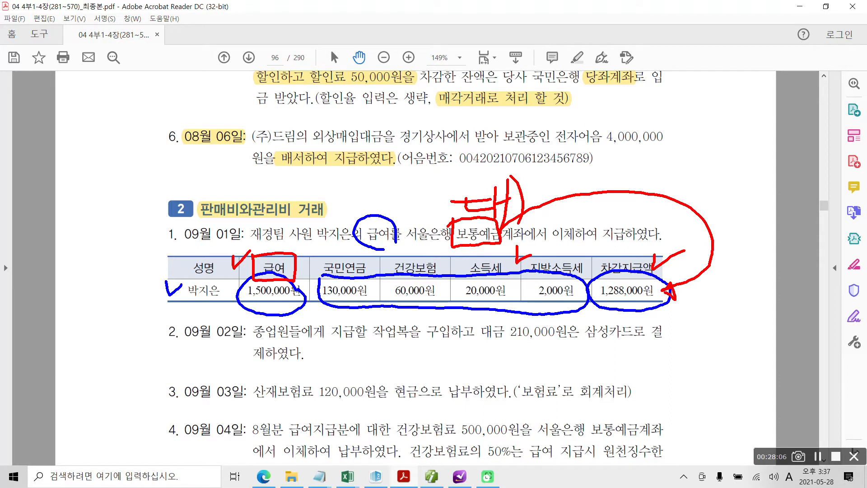
mouse_move(224, 225)
mouse_down()
mouse_move(234, 232)
mouse_move(214, 258)
mouse_move(234, 255)
mouse_up()
drag(234, 218, 235, 270)
drag(235, 255, 245, 255)
drag(237, 207, 226, 278)
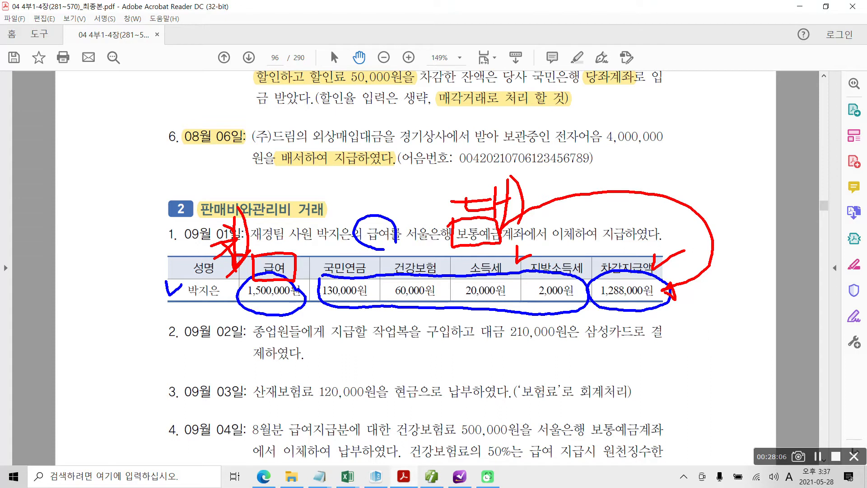
Handwrite "대) 예수금" in red under the ringed deduction amounts.
mouse_move(447, 308)
mouse_down()
mouse_move(445, 325)
mouse_move(463, 310)
mouse_move(460, 331)
mouse_up()
drag(469, 296, 470, 339)
mouse_move(488, 294)
mouse_down()
mouse_move(479, 313)
mouse_move(496, 310)
mouse_move(499, 321)
mouse_up()
drag(486, 322, 486, 338)
drag(506, 300, 519, 308)
mouse_move(502, 313)
mouse_down()
mouse_move(526, 311)
mouse_move(510, 338)
mouse_move(523, 331)
mouse_up()
drag(525, 332, 514, 339)
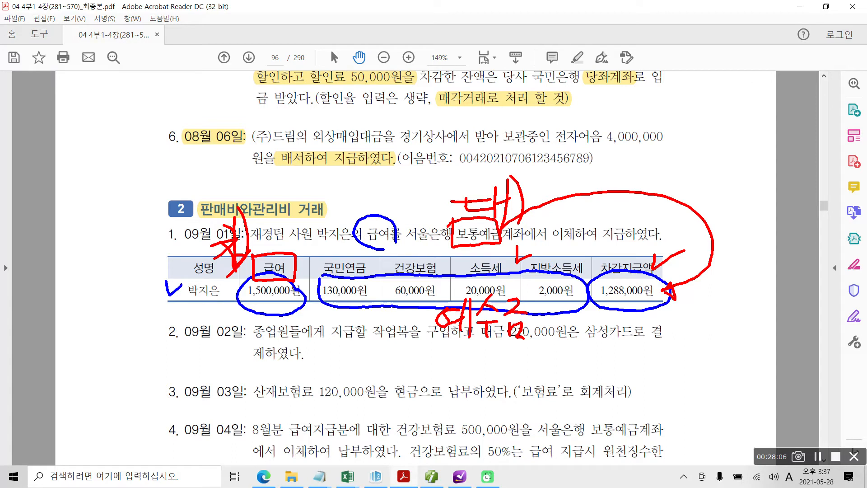
mouse_move(384, 309)
mouse_down()
mouse_move(402, 308)
mouse_move(402, 327)
mouse_up()
drag(405, 317, 410, 327)
drag(412, 296, 394, 345)
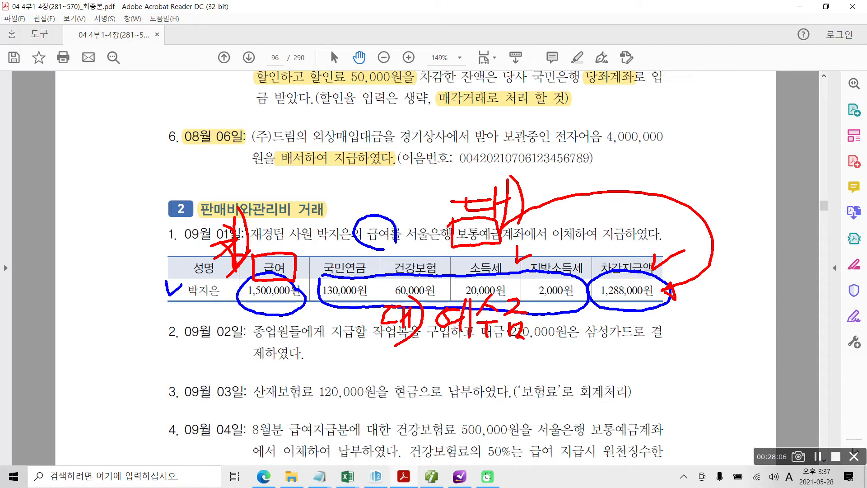
Add pen strokes near the 급여, 차감지급액 and 예수금 markings and clear all pen annotations from the page.
mouse_move(289, 217)
mouse_down()
mouse_move(277, 241)
mouse_move(308, 213)
mouse_move(287, 252)
mouse_up()
mouse_move(708, 284)
mouse_down()
mouse_move(741, 304)
mouse_move(743, 332)
mouse_up()
mouse_move(482, 344)
mouse_down()
mouse_move(494, 343)
mouse_move(498, 381)
mouse_up()
mouse_move(501, 333)
mouse_down()
mouse_move(538, 396)
mouse_move(524, 338)
mouse_up()
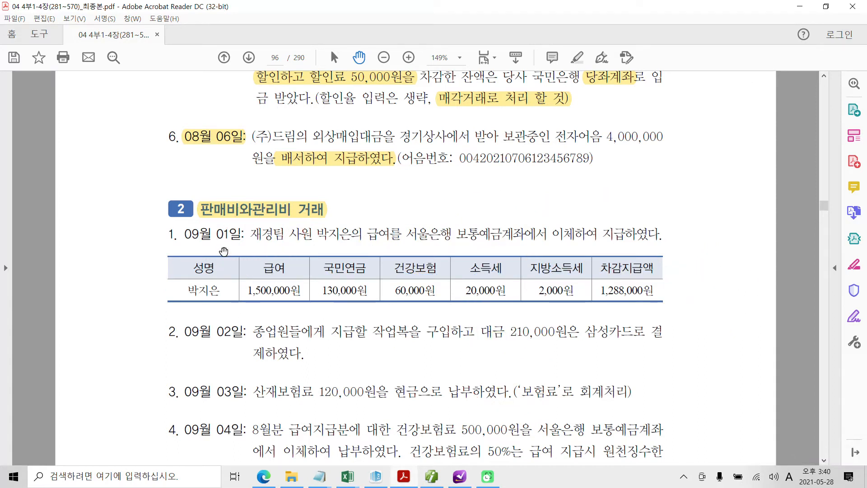
Switch to the accounting program's 일반전표입력 screen and load the vouchers for month 09, day 01.
click(432, 481)
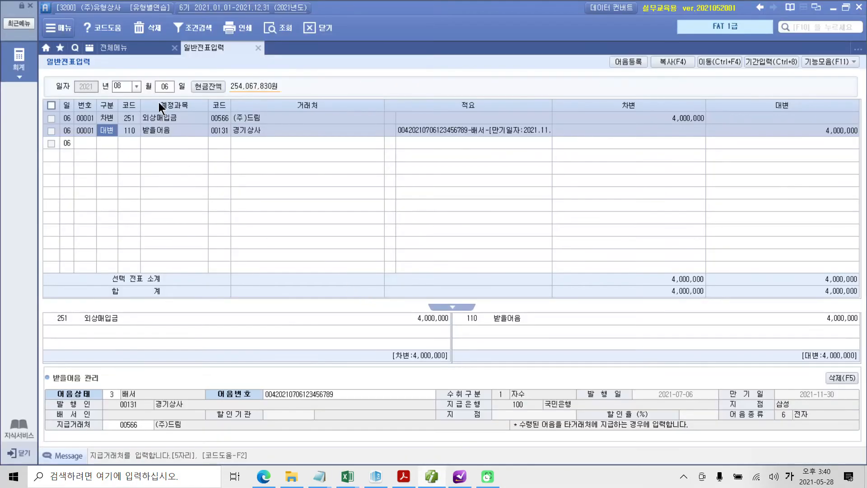
click(124, 86)
text(09)
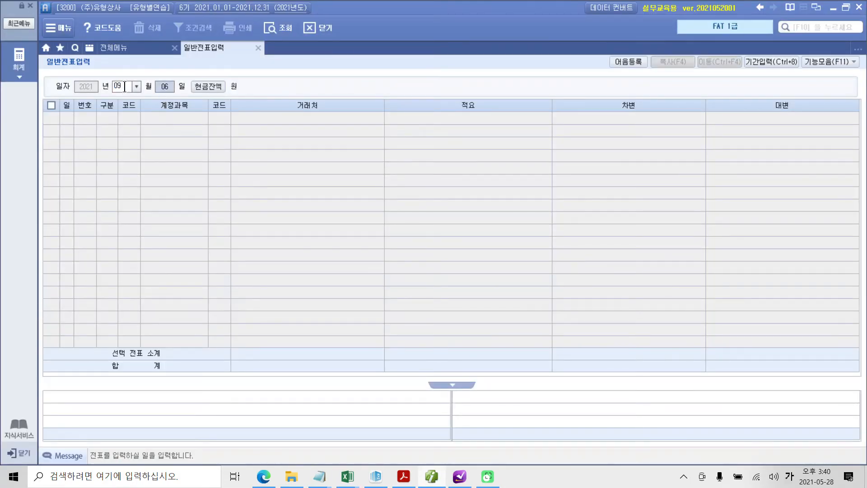
text(01)
key(Return)
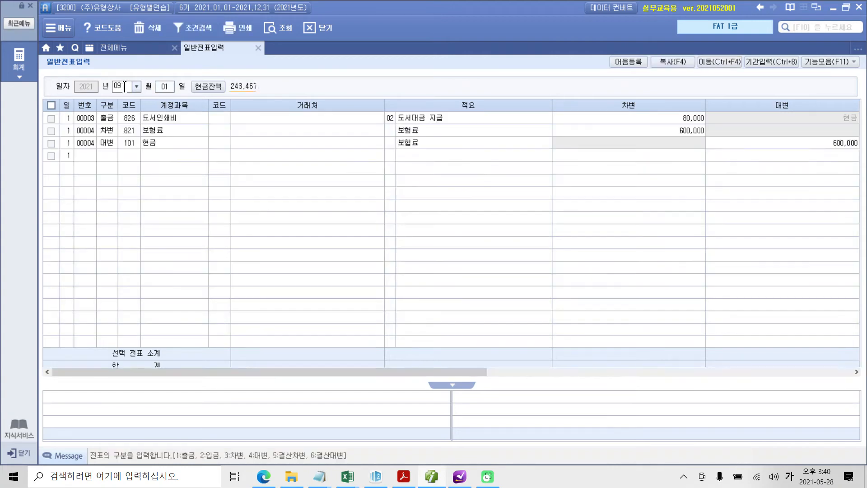
Enter a debit (차변) line for account 801 급여 with the amount 1,500,000.
text(3)
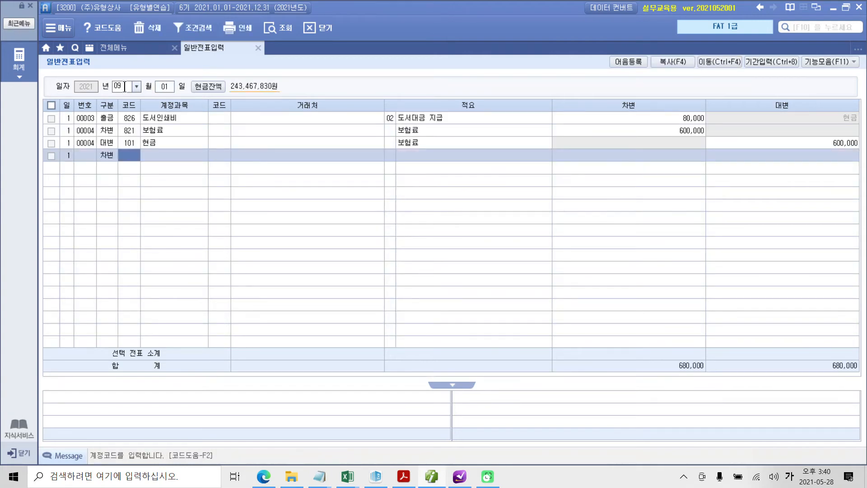
text(801)
key(Return)
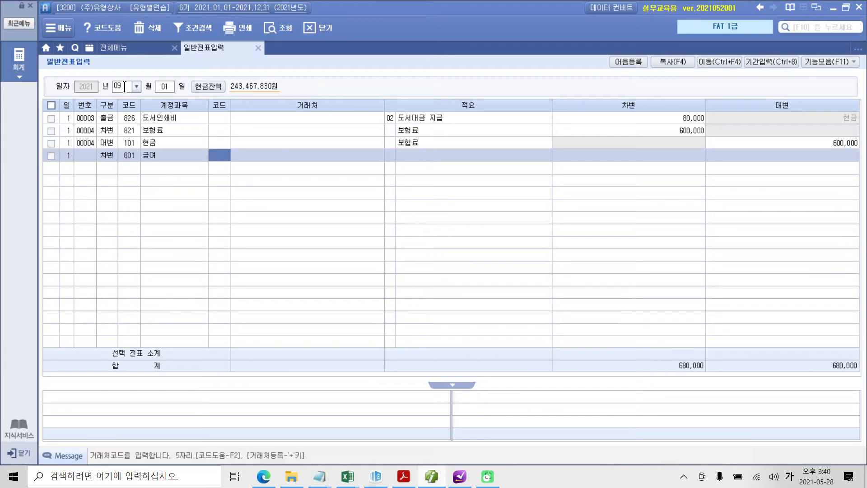
key(Return)
key(Return)
key(Return)
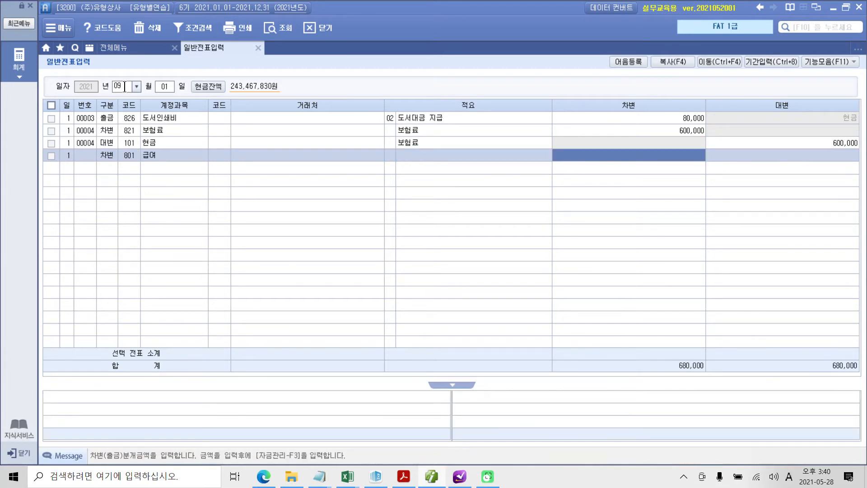
text(1500000)
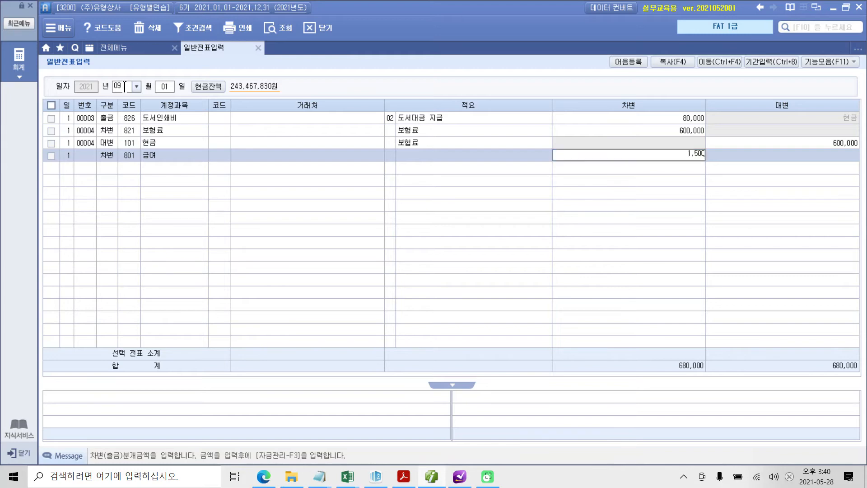
key(Return)
Enter a credit (대변) line for account 103 보통예금 with the counterparty 98001 서울은행(보통) and the amount 1,288,000.
text(4)
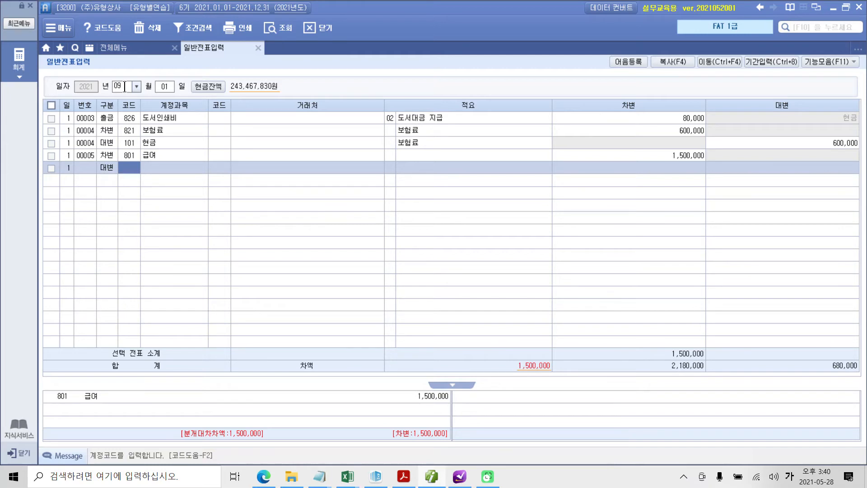
text(103)
key(Return)
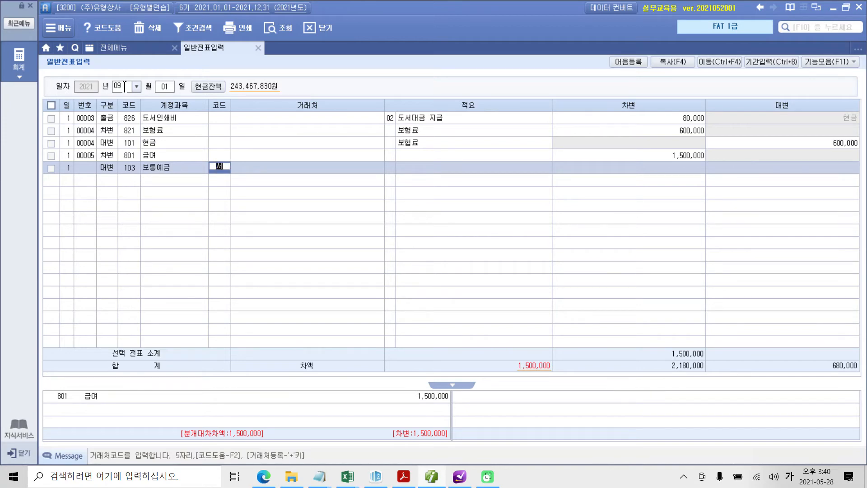
key(Return)
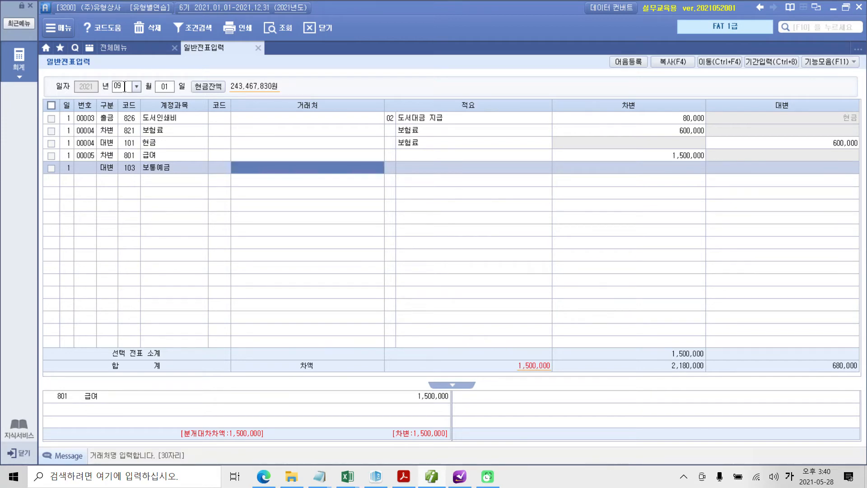
key(shift+Tab)
text(서울)
key(Return)
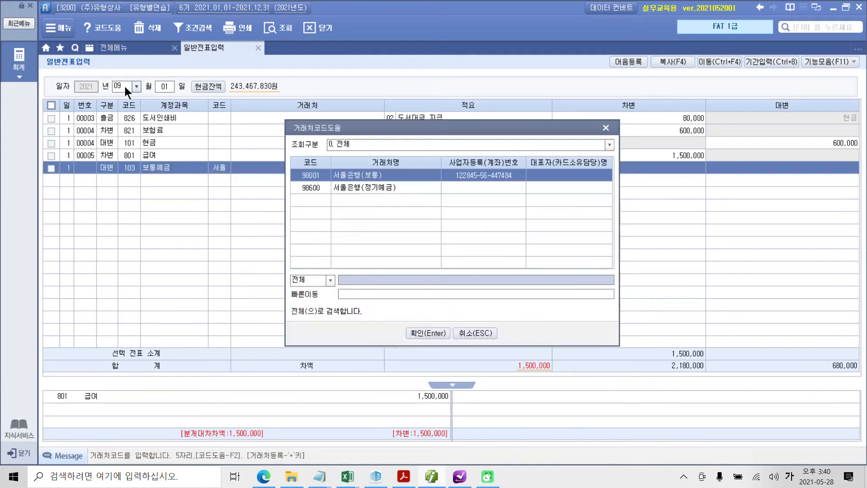
key(Return)
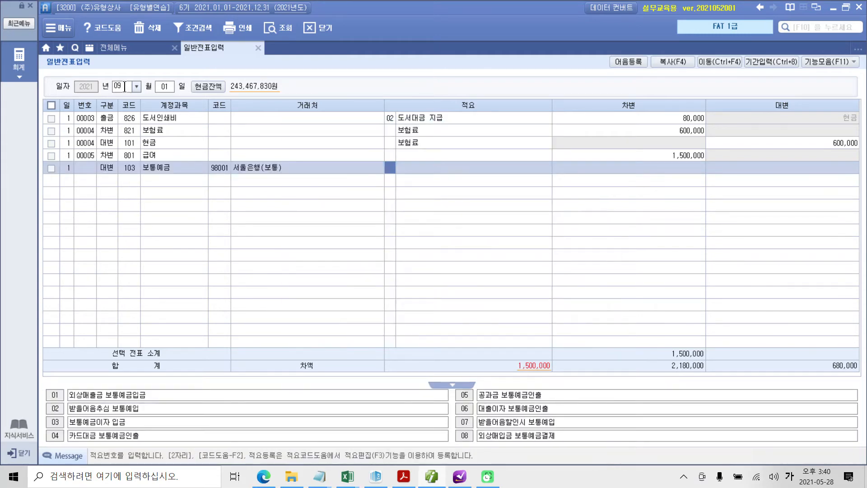
key(Return)
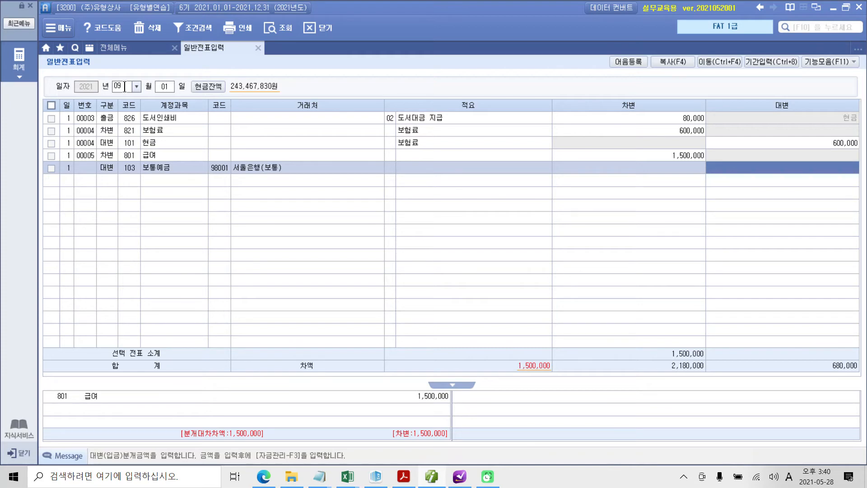
text(1288000)
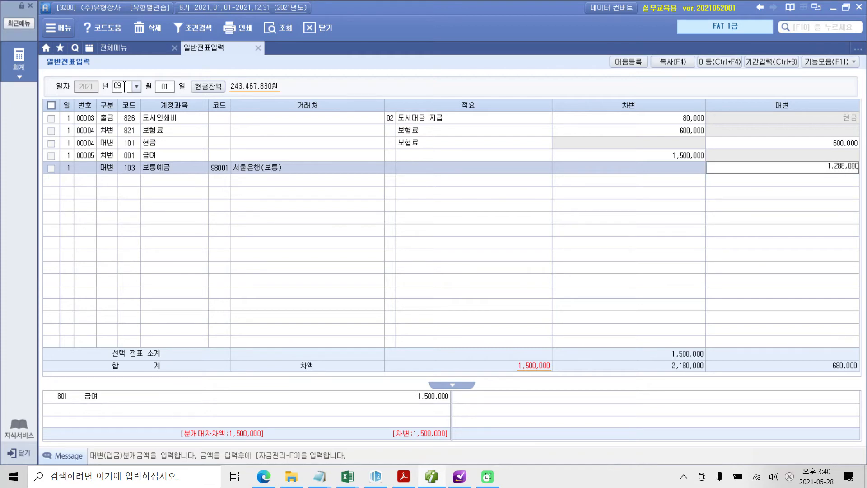
key(Return)
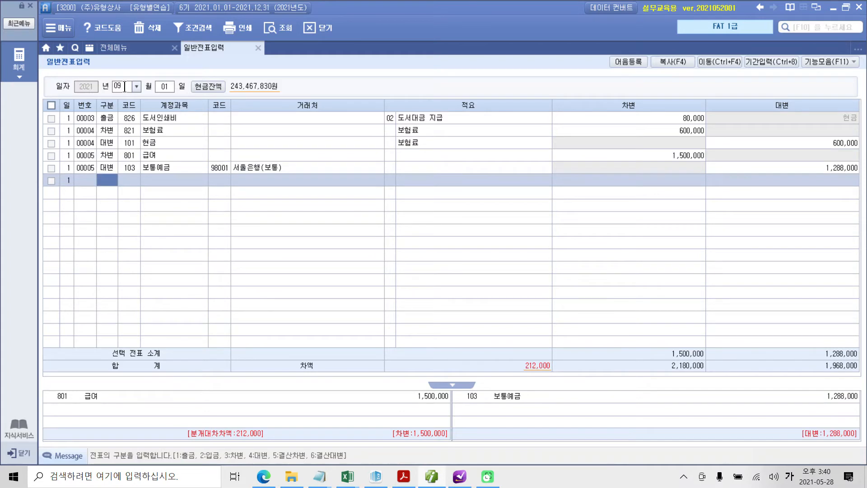
Circle the 차액 amount in the voucher's totals row in red.
mouse_move(550, 385)
mouse_down()
mouse_move(547, 337)
mouse_move(558, 392)
mouse_up()
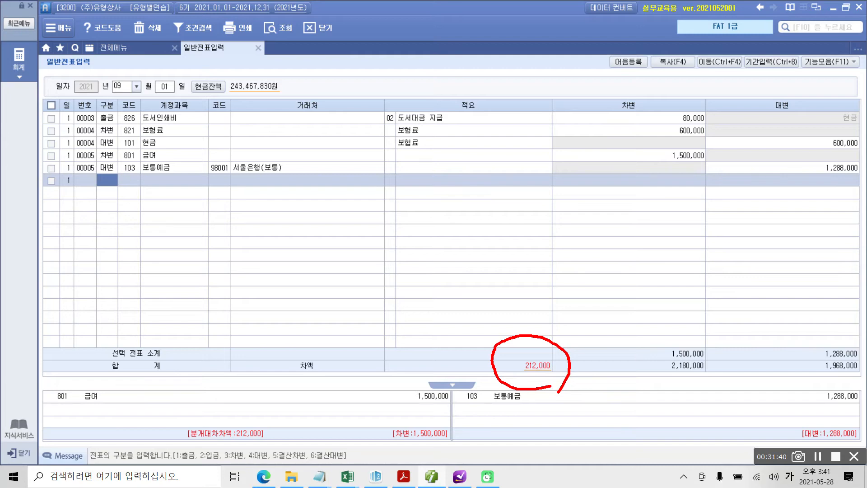
Clear the red marks and enter a credit (대변) line for account 254 예수금 with the amount 212,000.
key(Escape)
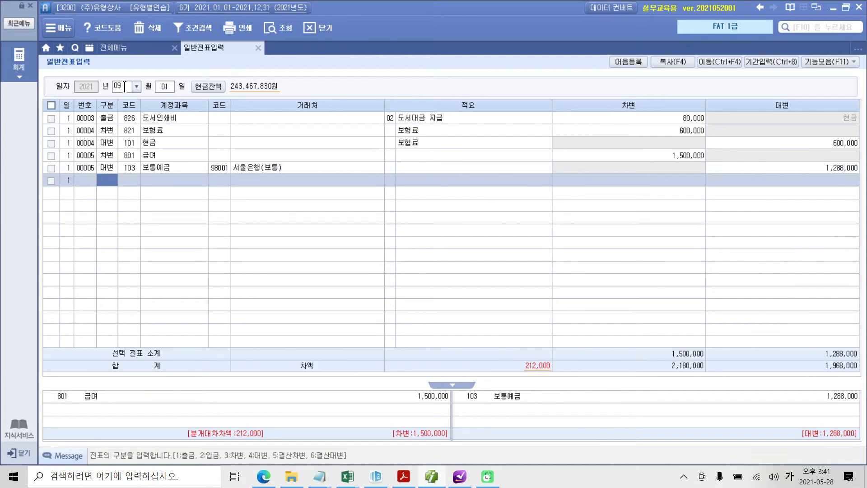
text(4)
key(Return)
text(예수)
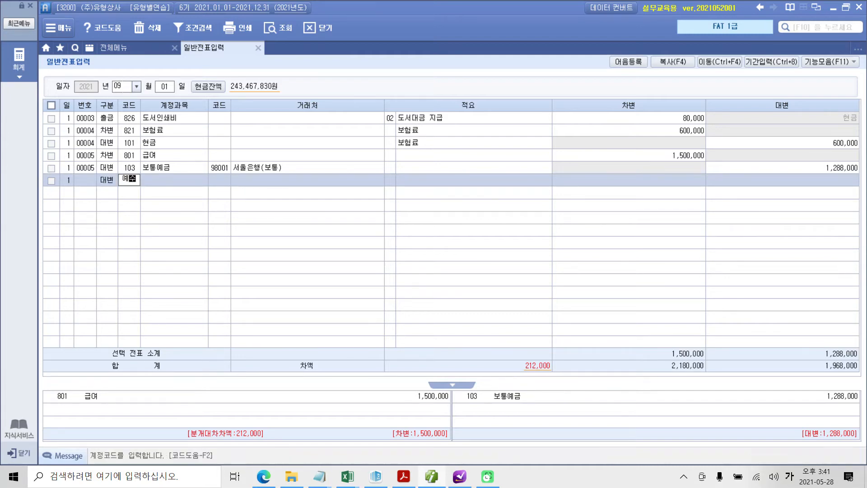
key(Return)
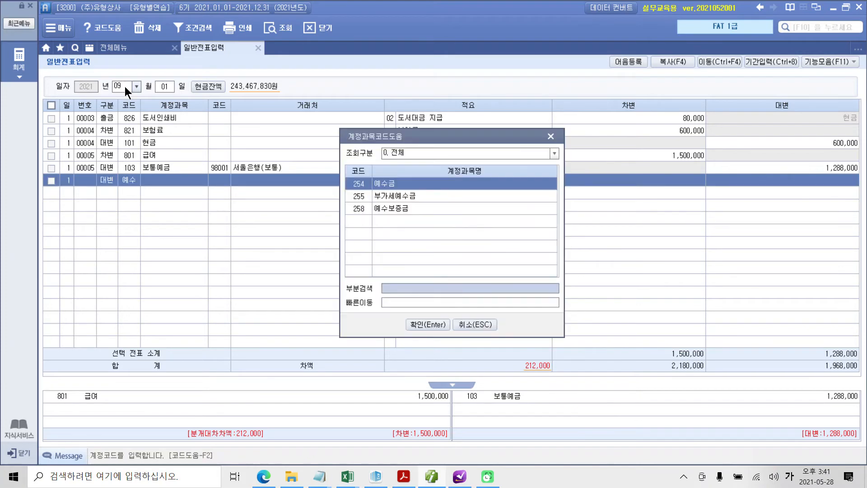
key(Return)
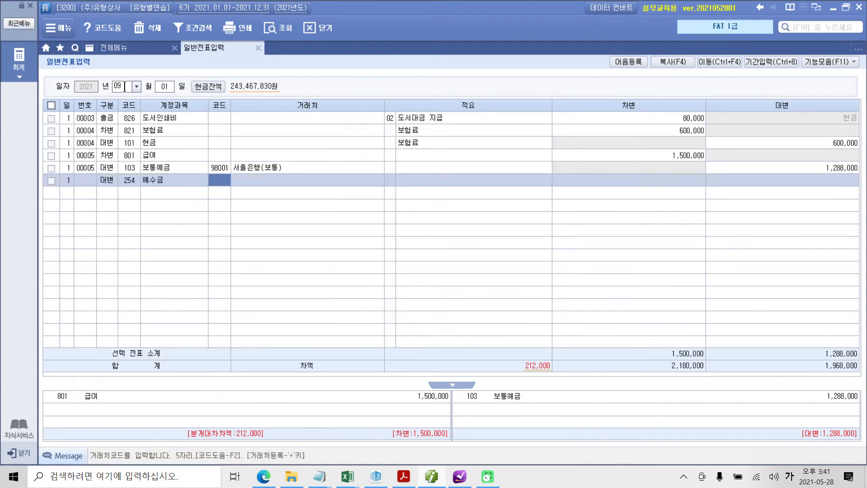
key(Return)
key(Return)
key(Return)
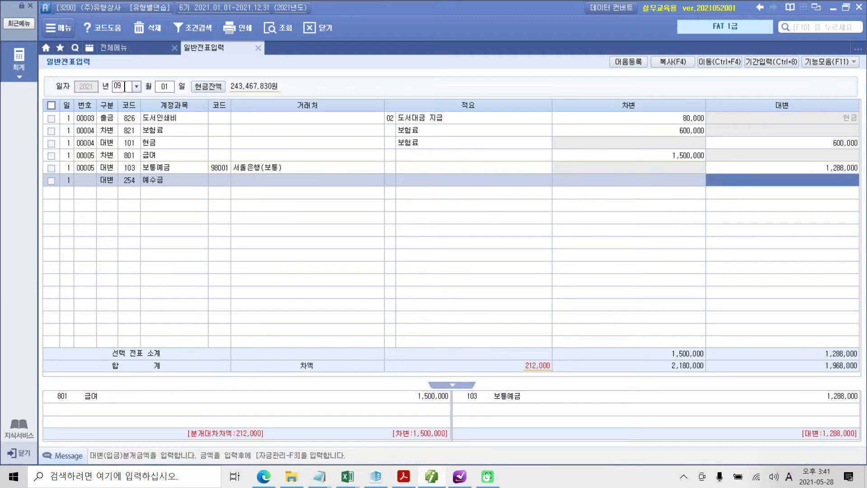
text(2120000)
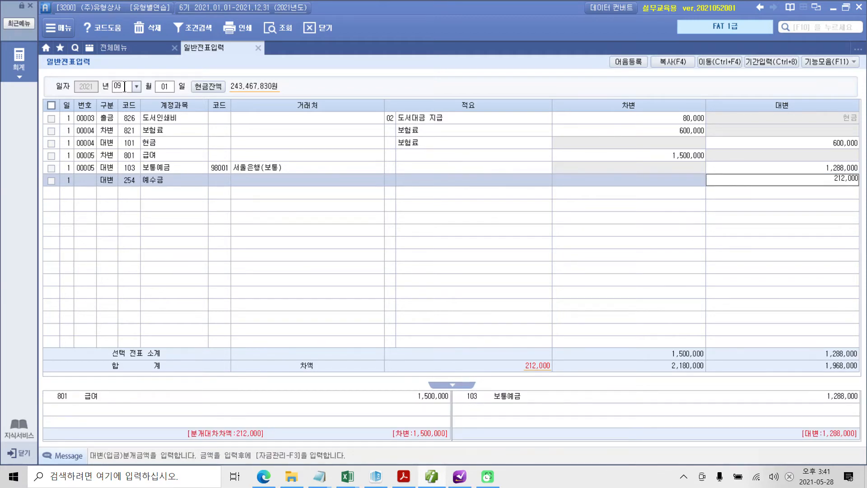
key(Return)
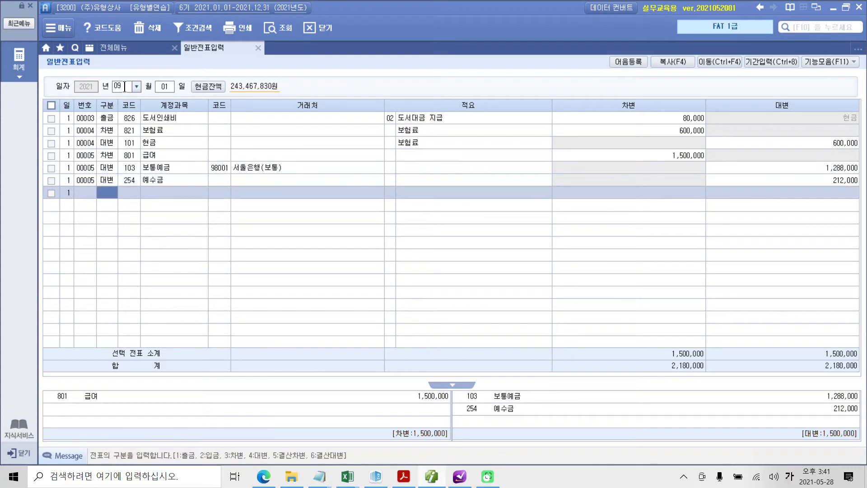
key(Up)
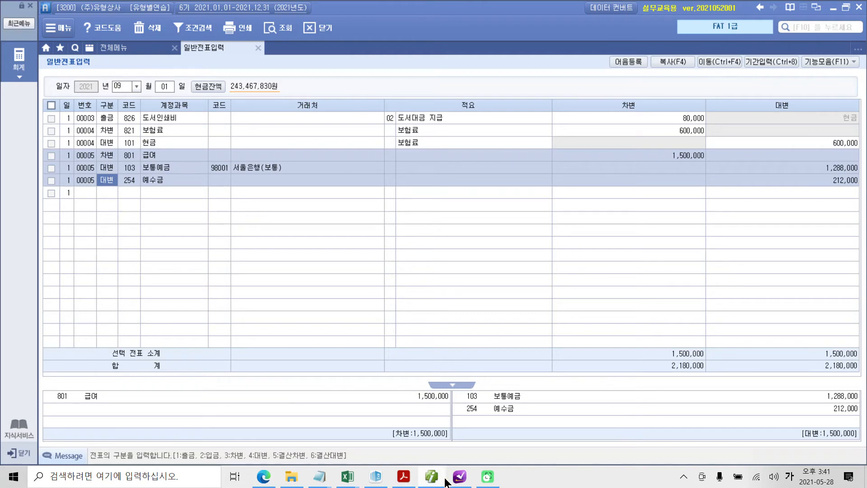
Switch to the textbook PDF in Acrobat Reader, box the 09월 02일 date in red and underline 작업복을 구입 and 삼성카드.
click(403, 476)
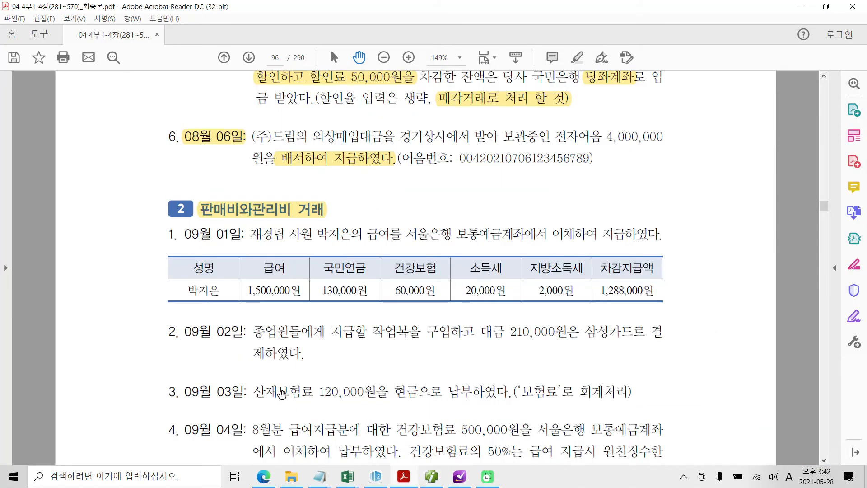
scroll(281, 393, down, 3)
drag(180, 254, 232, 279)
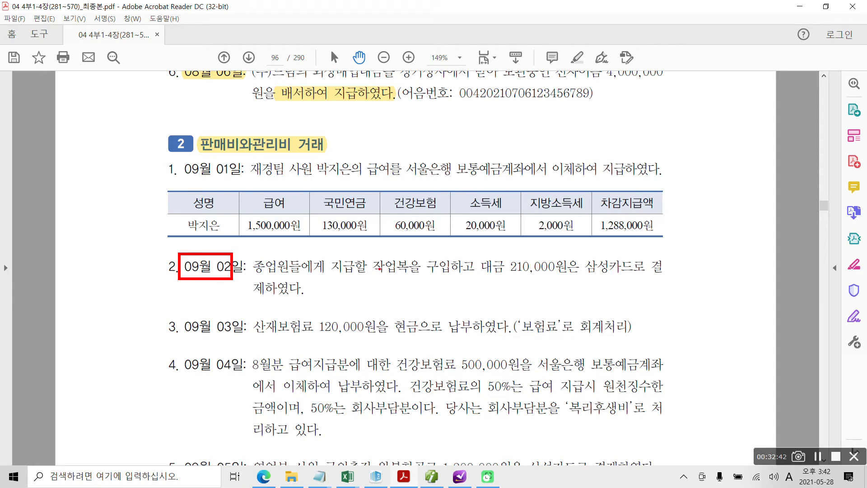
drag(370, 273, 451, 272)
drag(582, 275, 636, 276)
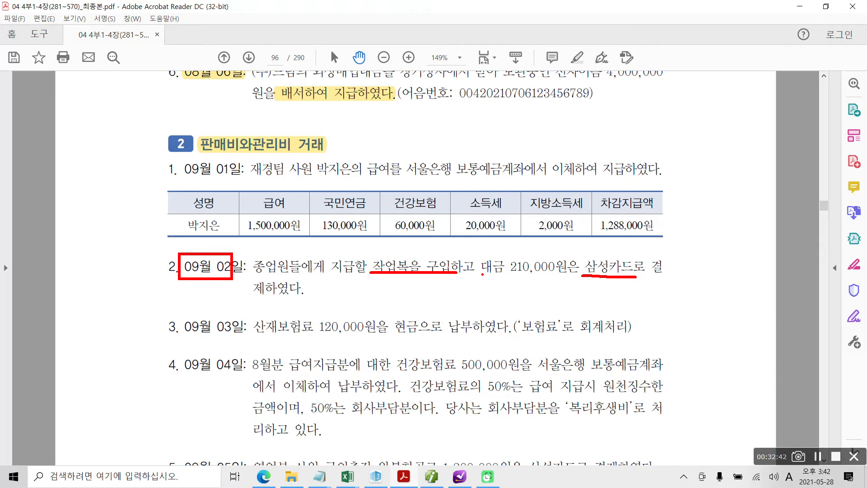
Outline 작업복을 구입 in red in the September 2 transaction and handwrite 복리 beneath it.
mouse_move(369, 274)
mouse_down()
mouse_move(366, 265)
mouse_move(430, 247)
mouse_move(460, 277)
mouse_move(440, 280)
mouse_up()
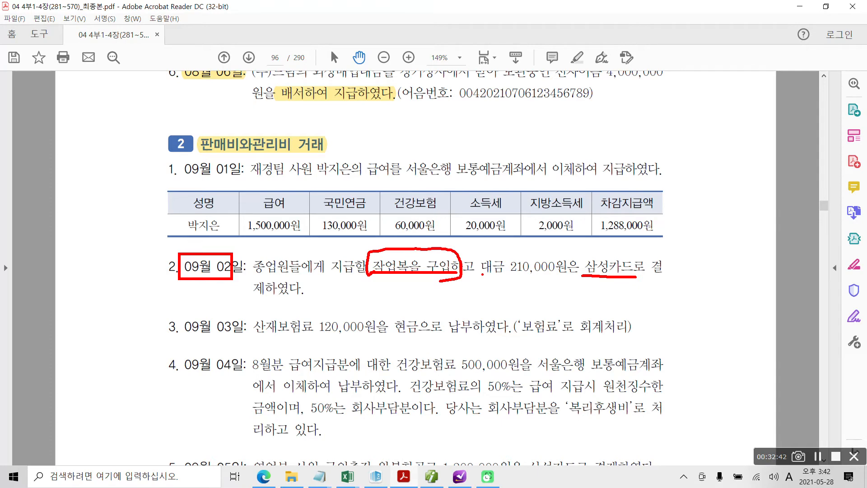
mouse_move(330, 272)
mouse_down()
mouse_move(339, 311)
mouse_move(355, 306)
mouse_move(344, 340)
mouse_up()
drag(347, 301, 362, 322)
drag(376, 291, 371, 335)
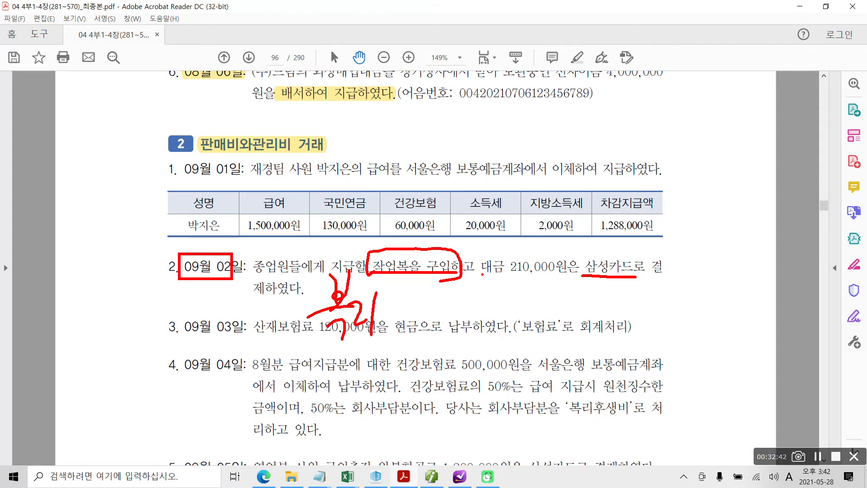
Circle 삼성카드 in red, handwrite 미지급금 beneath it, and clear all the drawn marks.
mouse_move(614, 283)
mouse_down()
mouse_move(618, 244)
mouse_move(603, 289)
mouse_up()
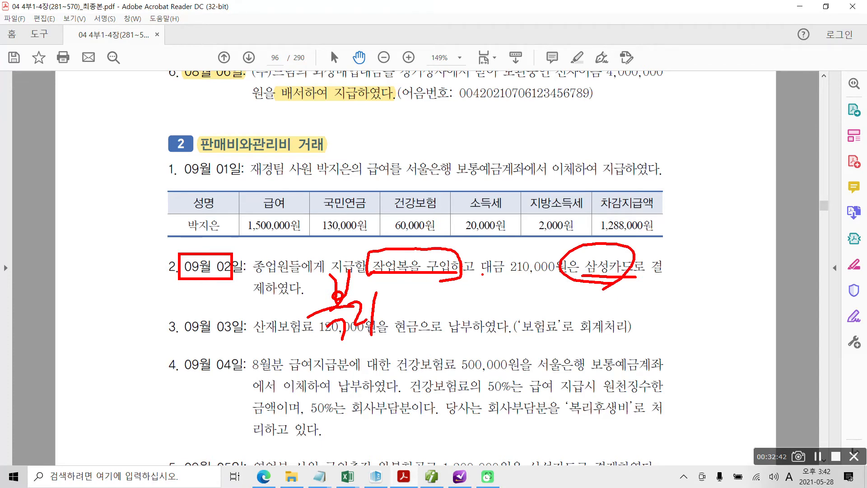
mouse_move(570, 284)
mouse_down()
mouse_move(570, 316)
mouse_move(590, 315)
mouse_up()
mouse_move(600, 283)
mouse_down()
mouse_move(595, 326)
mouse_move(608, 314)
mouse_up()
mouse_move(630, 280)
mouse_down()
mouse_move(631, 330)
mouse_move(668, 294)
mouse_up()
mouse_move(644, 300)
mouse_down()
mouse_move(645, 324)
mouse_move(666, 298)
mouse_move(696, 296)
mouse_up()
mouse_move(674, 301)
mouse_down()
mouse_move(707, 298)
mouse_move(682, 328)
mouse_up()
mouse_move(684, 312)
mouse_down()
mouse_move(706, 317)
mouse_move(718, 333)
mouse_up()
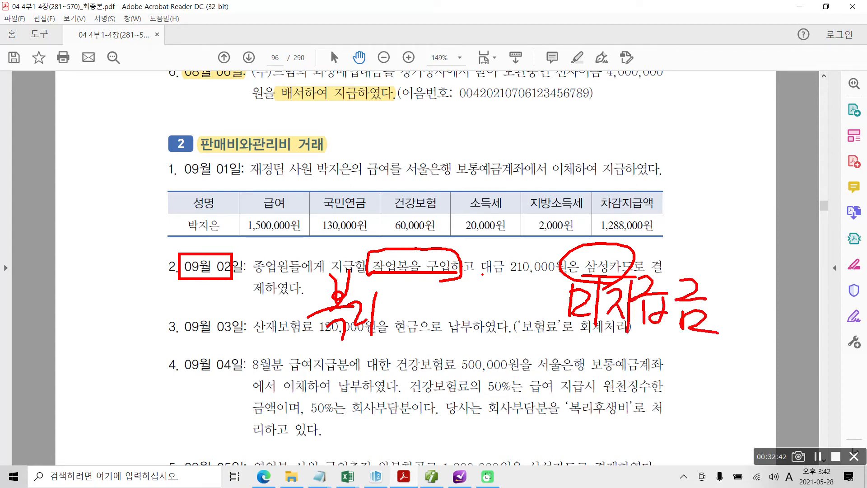
key(Escape)
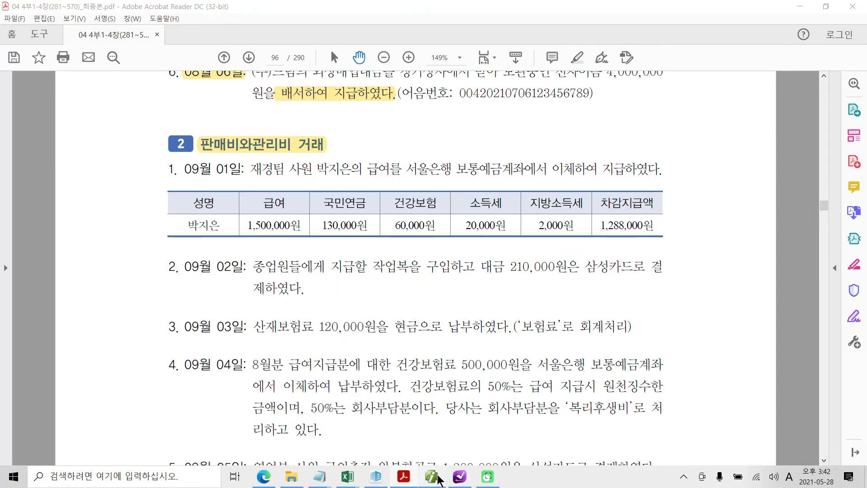
Switch back to the accounting program's 일반전표입력 screen and load the vouchers for day 02 of month 09.
click(459, 476)
click(161, 86)
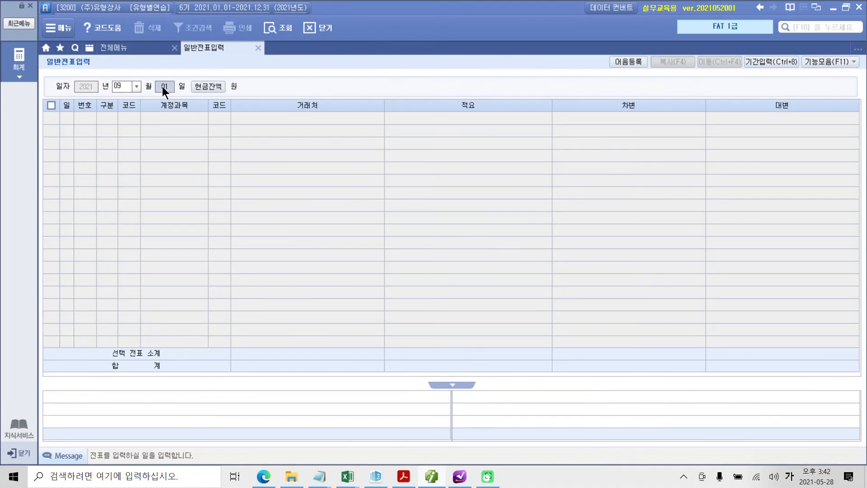
text(2)
key(Return)
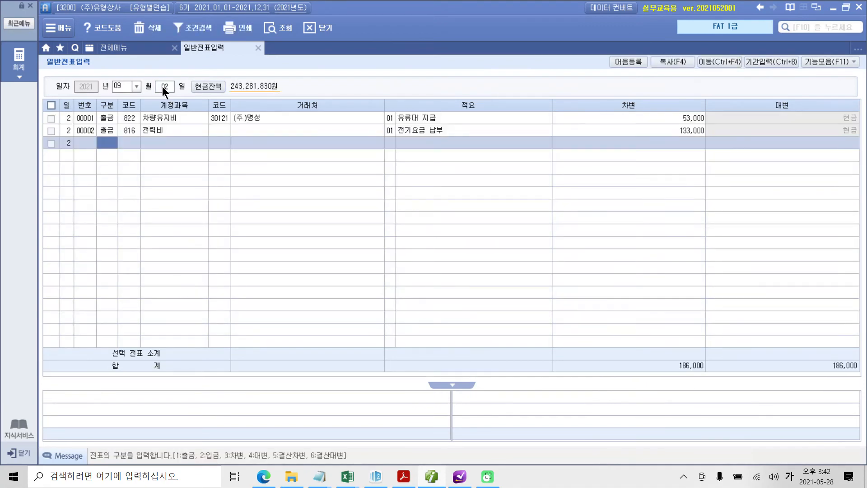
Enter a debit (차변) line for account 811 복리후생비 with the amount 210,000.
text(3)
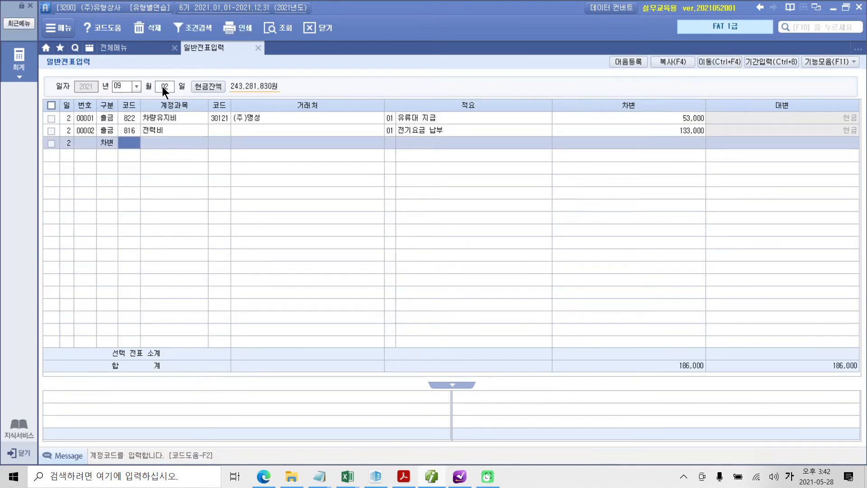
text(811)
key(Return)
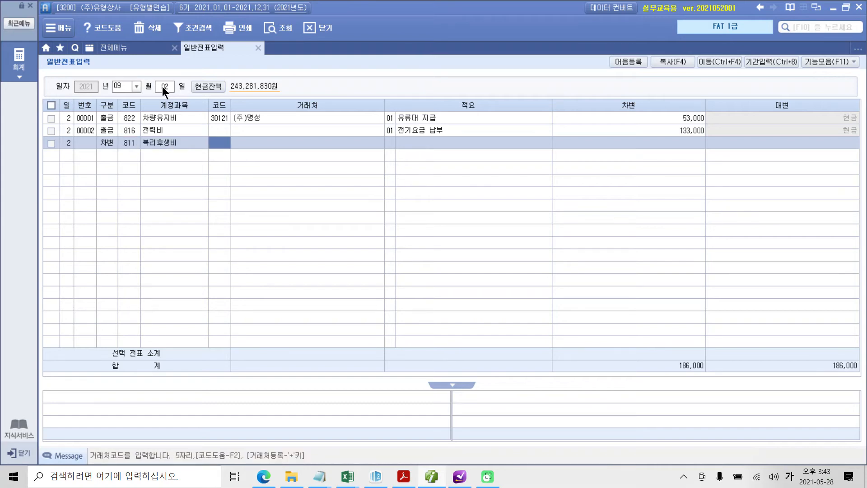
key(Return)
key(Return)
key(Return)
key(Return)
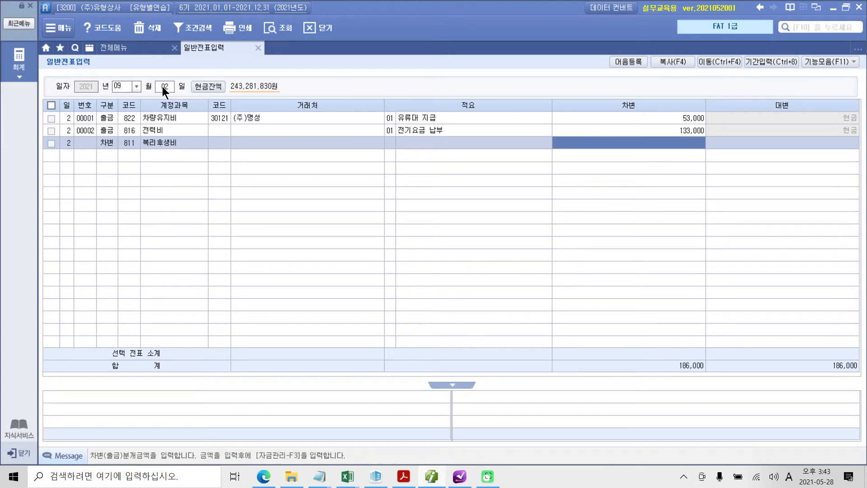
text(210)
key(plus)
key(Return)
Enter a credit (대변) line for account 253 미지급금 with the counterparty 99601 삼성카드 and the amount 210,000.
text(4)
key(Return)
text(253)
key(Return)
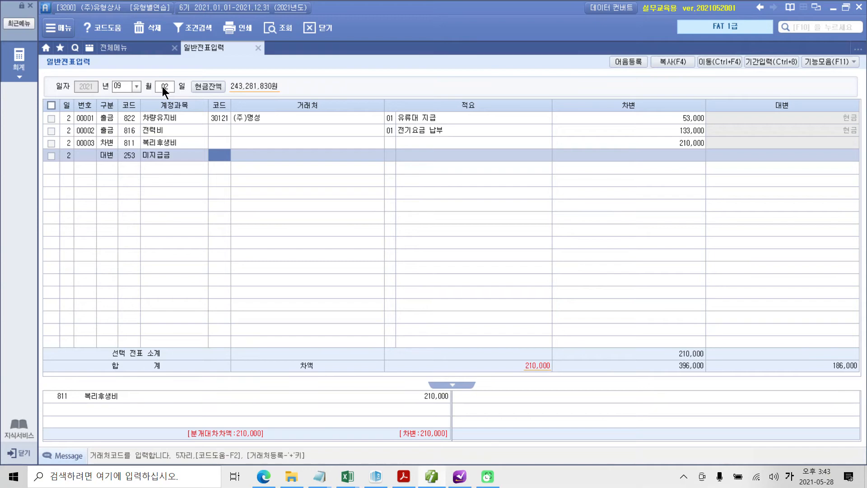
text(삼성)
key(Return)
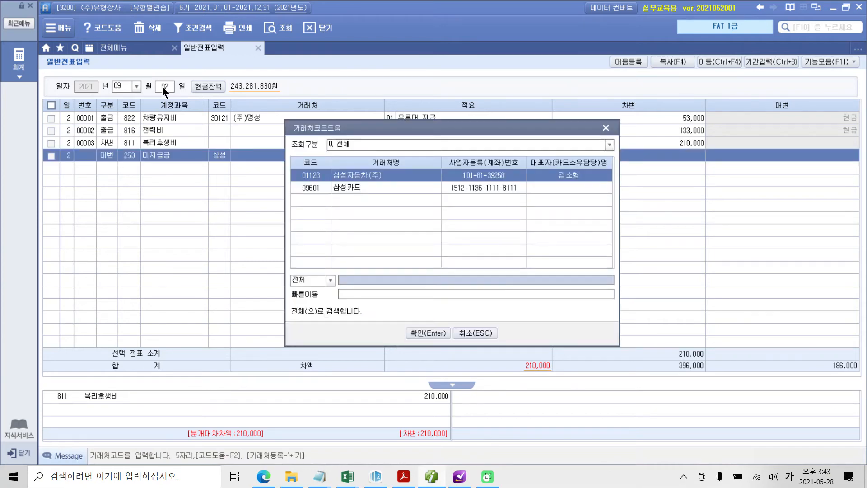
key(Down)
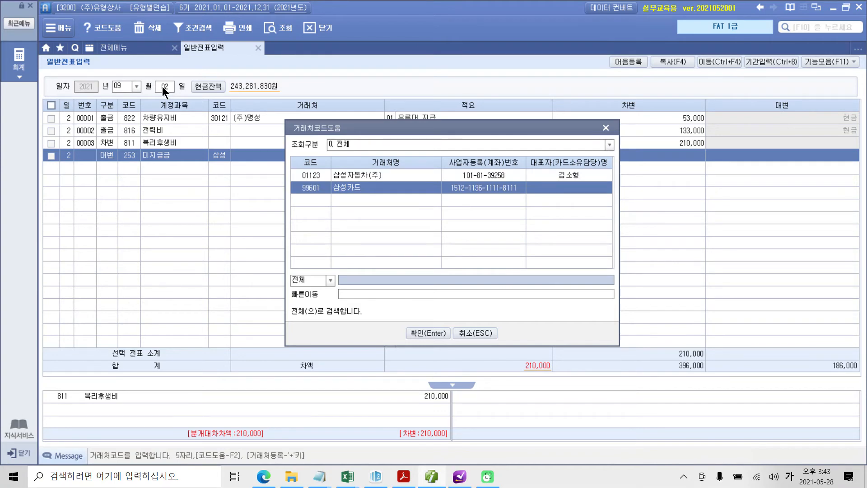
key(Return)
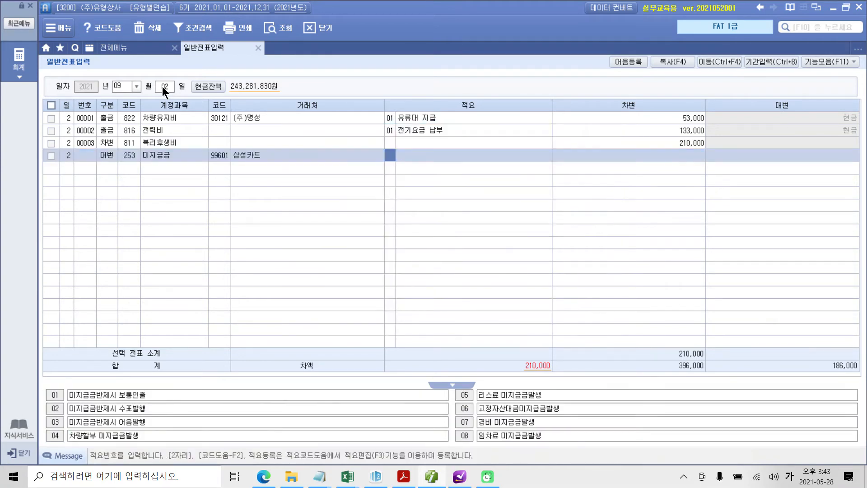
key(Return)
text(2100000)
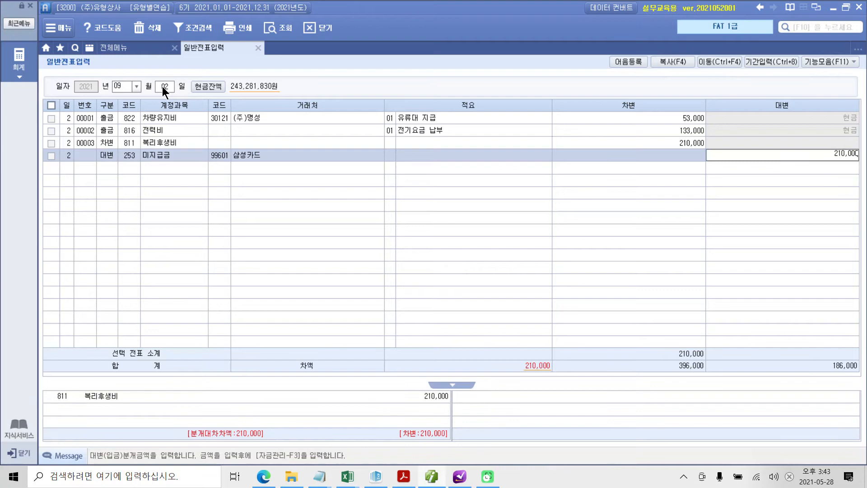
key(Return)
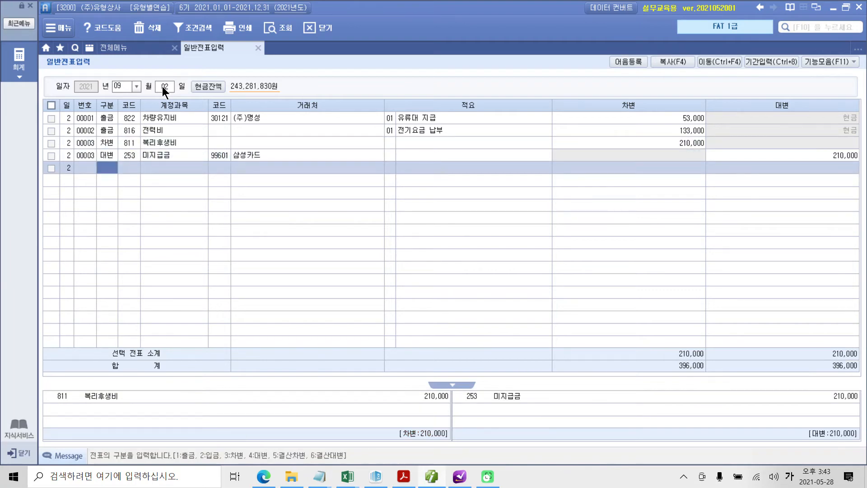
Review the debit and credit lines of the September 2 복리후생비 voucher.
key(Up)
key(Up)
key(Down)
key(Down)
key(Up)
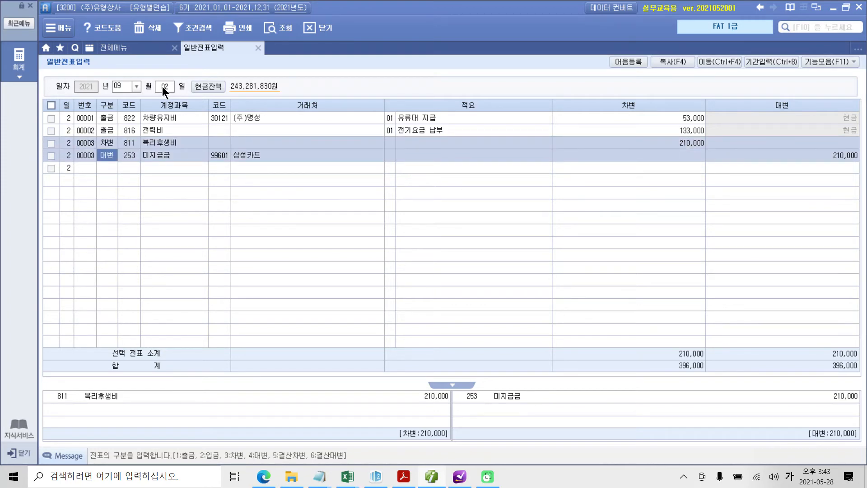
key(Down)
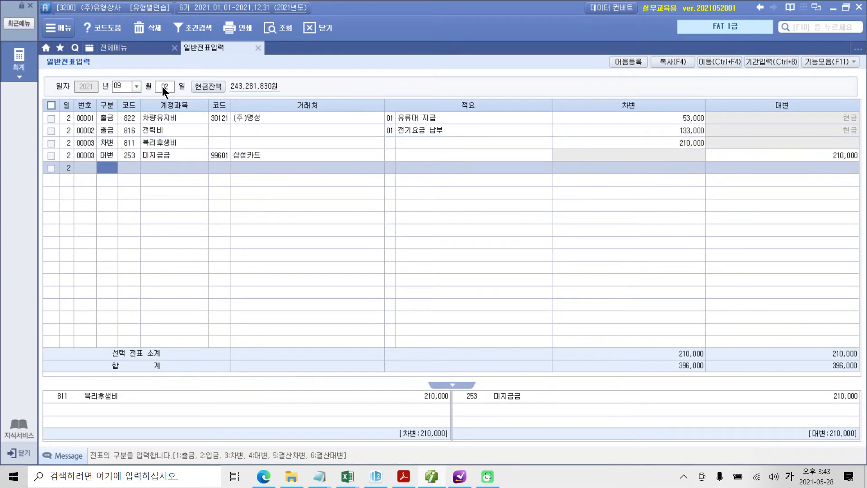
key(Up)
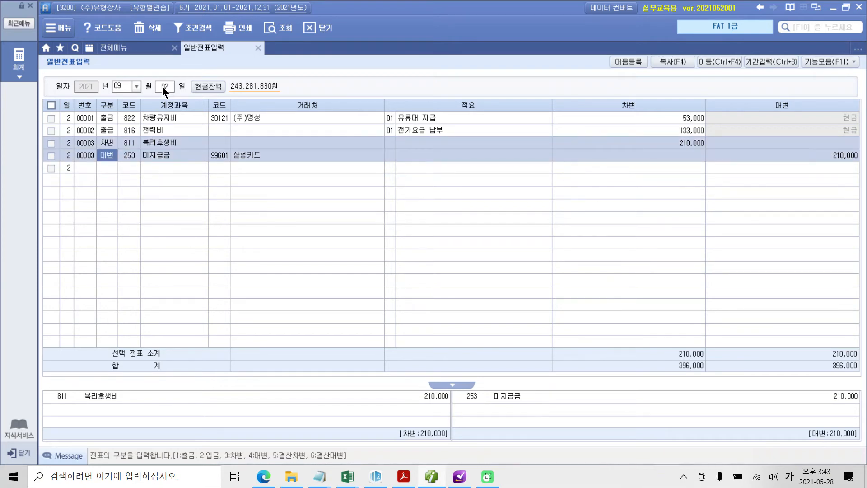
key(Down)
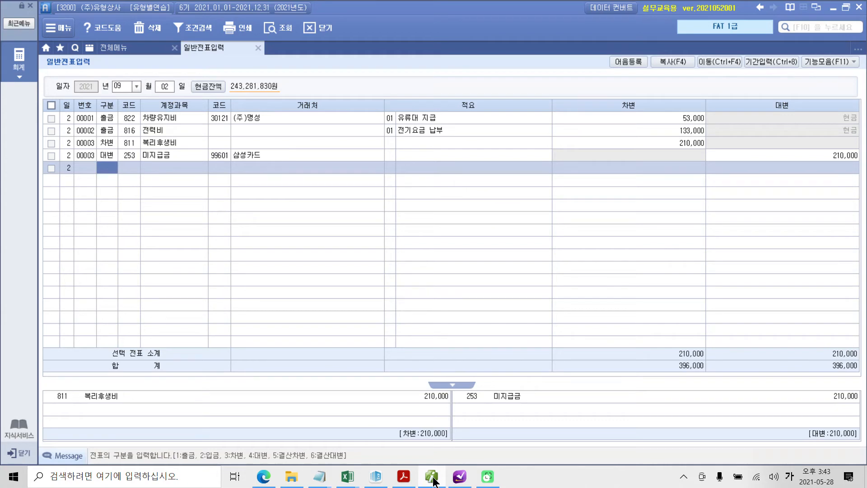
Switch to the textbook PDF in Acrobat Reader and highlight 산재보험료 120,000원을 in the September 3 transaction in yellow.
click(403, 476)
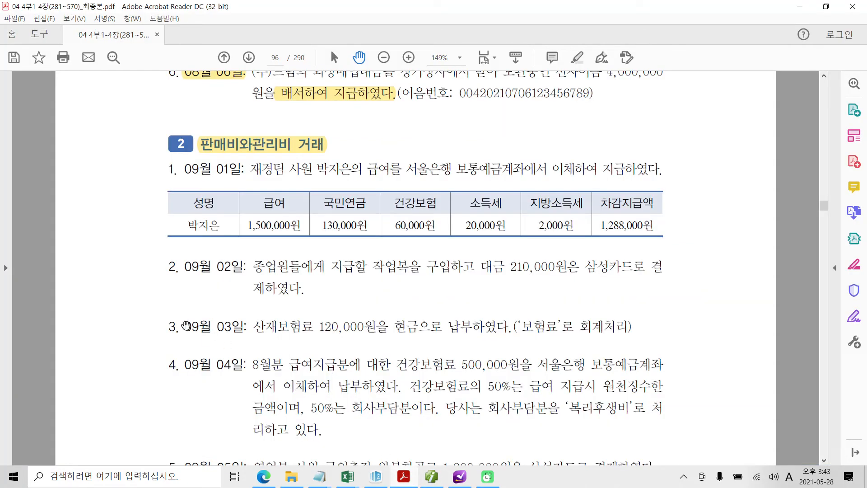
drag(252, 327, 389, 329)
right_click(389, 332)
click(406, 363)
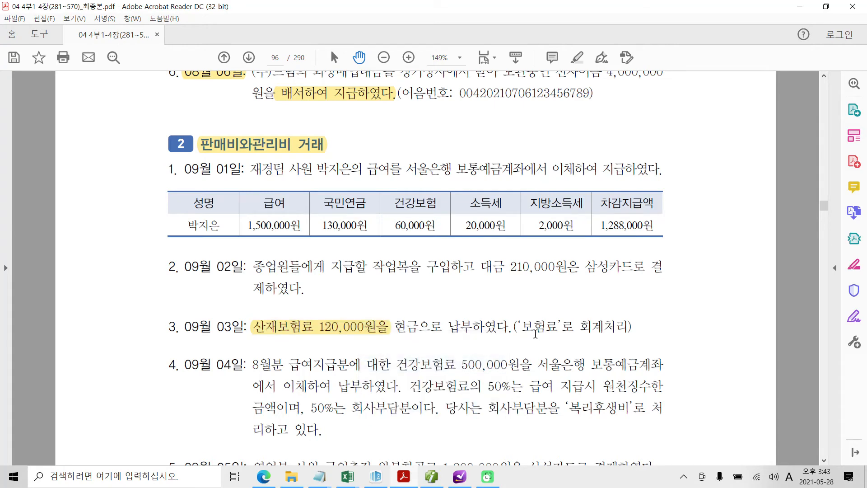
Box 보험료 and underline 회계처리 in red in the September 3 transaction, handwrite 꼭! above and add a check mark over the box.
mouse_move(516, 310)
mouse_down()
mouse_move(558, 339)
mouse_move(651, 337)
mouse_up()
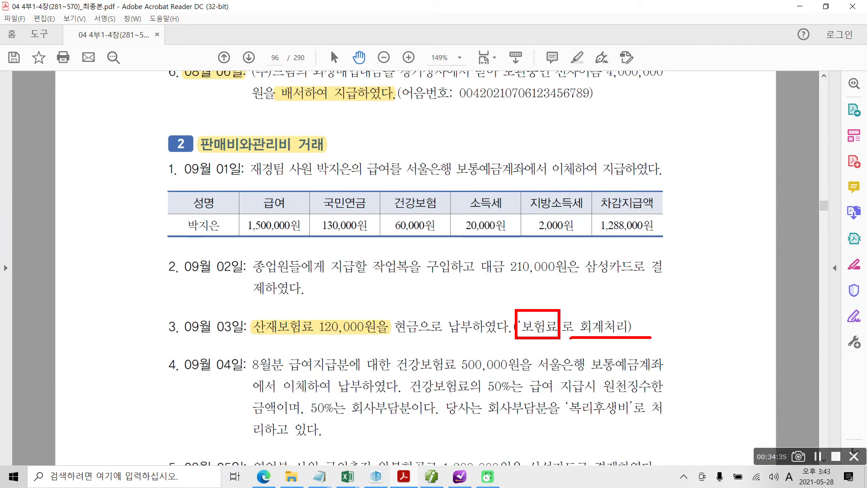
mouse_move(556, 245)
mouse_down()
mouse_move(576, 273)
mouse_move(560, 291)
mouse_move(597, 279)
mouse_up()
drag(565, 304, 577, 321)
drag(626, 223, 621, 309)
drag(510, 292, 528, 287)
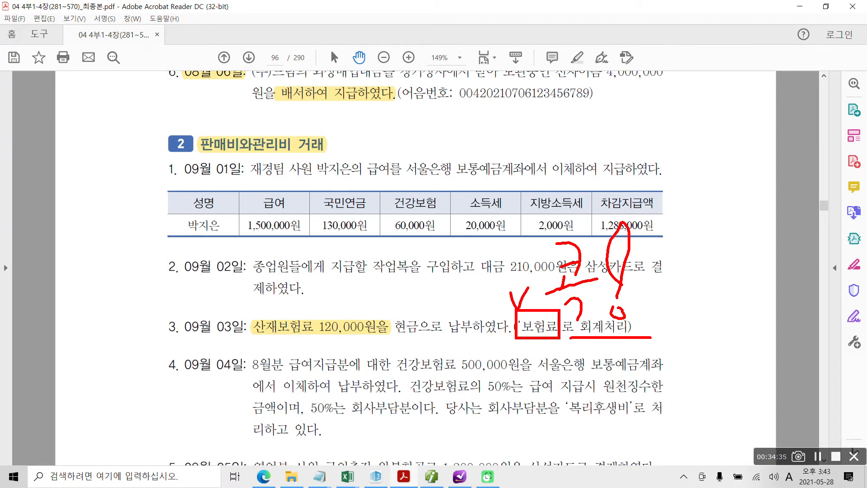
Circle 산재보험료 in the September 3 transaction in red and connect it to a handwritten, underlined 복리후생비 above.
mouse_move(276, 349)
mouse_down()
mouse_move(244, 318)
mouse_move(311, 337)
mouse_up()
drag(290, 303, 322, 269)
mouse_move(333, 212)
mouse_down()
mouse_move(335, 252)
mouse_move(353, 232)
mouse_up()
mouse_move(336, 233)
mouse_down()
mouse_move(352, 232)
mouse_move(344, 246)
mouse_up()
mouse_move(322, 255)
mouse_down()
mouse_move(365, 237)
mouse_move(355, 272)
mouse_up()
mouse_move(365, 222)
mouse_down()
mouse_move(382, 253)
mouse_move(391, 238)
mouse_up()
drag(390, 207, 396, 261)
drag(405, 195, 427, 220)
mouse_move(406, 241)
mouse_down()
mouse_move(439, 227)
mouse_move(430, 252)
mouse_up()
mouse_move(446, 194)
mouse_down()
mouse_move(436, 222)
mouse_move(459, 215)
mouse_up()
drag(455, 184, 461, 214)
mouse_move(458, 200)
mouse_down()
mouse_move(473, 183)
mouse_move(472, 221)
mouse_up()
drag(484, 180, 492, 204)
drag(496, 162, 509, 199)
drag(512, 142, 524, 235)
drag(356, 294, 537, 230)
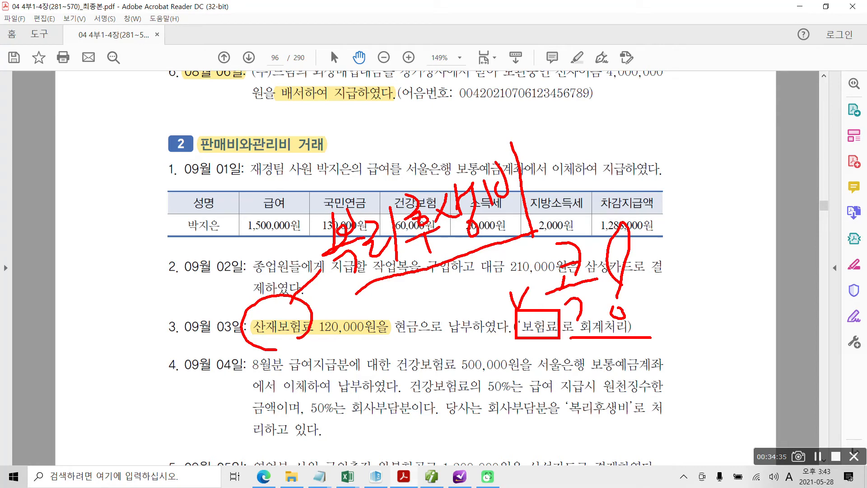
Handwrite 보험료 with a large opening bracket in red beside the 판매비와관리비 거래 heading.
drag(136, 158, 140, 185)
mouse_move(141, 118)
mouse_down()
mouse_move(141, 184)
mouse_move(165, 197)
mouse_move(172, 186)
mouse_up()
mouse_move(160, 117)
mouse_down()
mouse_move(183, 169)
mouse_move(208, 164)
mouse_move(197, 185)
mouse_up()
mouse_move(197, 165)
mouse_down()
mouse_move(207, 183)
mouse_move(223, 172)
mouse_up()
mouse_move(220, 118)
mouse_down()
mouse_move(243, 133)
mouse_move(235, 161)
mouse_move(265, 153)
mouse_up()
drag(271, 80, 289, 166)
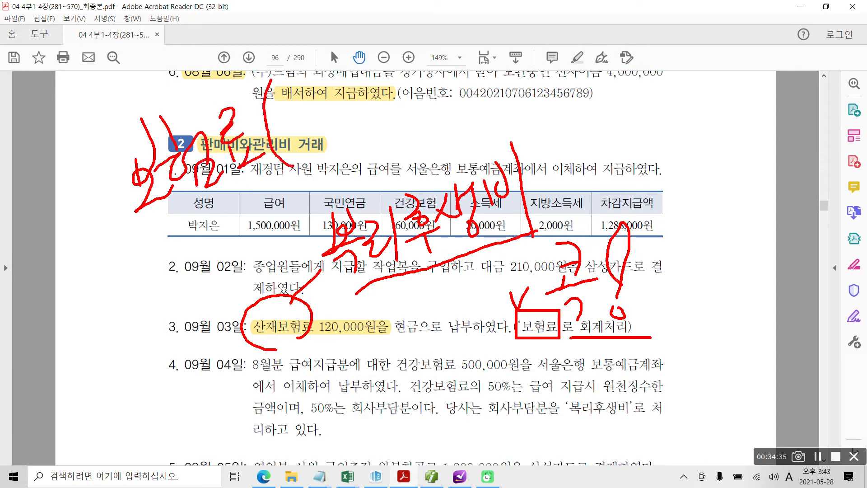
Handwrite 차량 보험료 in red as the first item of the bracket.
mouse_move(288, 79)
mouse_down()
mouse_move(308, 68)
mouse_move(294, 100)
mouse_up()
drag(301, 88, 314, 97)
drag(319, 55, 333, 105)
drag(324, 88, 378, 72)
mouse_move(373, 51)
mouse_down()
mouse_move(390, 43)
mouse_move(394, 56)
mouse_up()
mouse_move(378, 78)
mouse_down()
mouse_move(383, 87)
mouse_move(387, 76)
mouse_up()
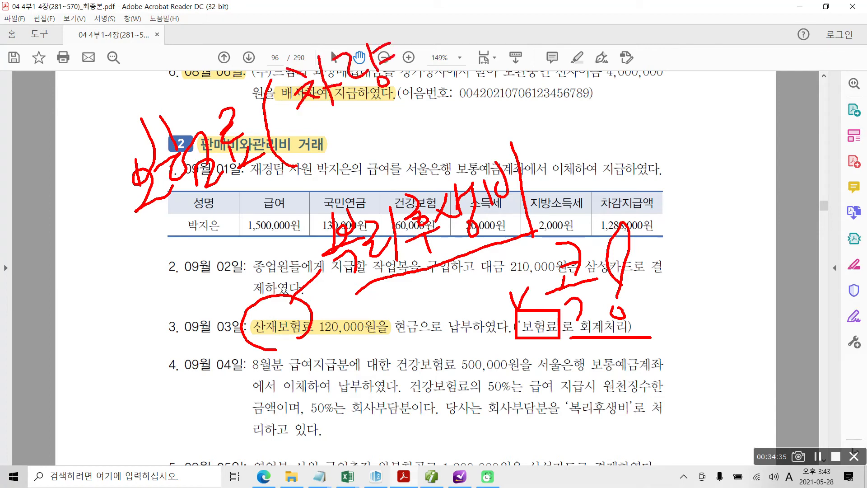
drag(414, 34, 422, 52)
mouse_move(435, 19)
mouse_down()
mouse_move(431, 50)
mouse_move(446, 59)
mouse_move(462, 24)
mouse_up()
mouse_move(445, 46)
mouse_down()
mouse_move(466, 53)
mouse_move(488, 39)
mouse_up()
drag(473, 55, 481, 65)
drag(483, 55, 493, 64)
drag(502, 20, 521, 45)
mouse_move(509, 45)
mouse_down()
mouse_move(511, 57)
mouse_move(545, 45)
mouse_up()
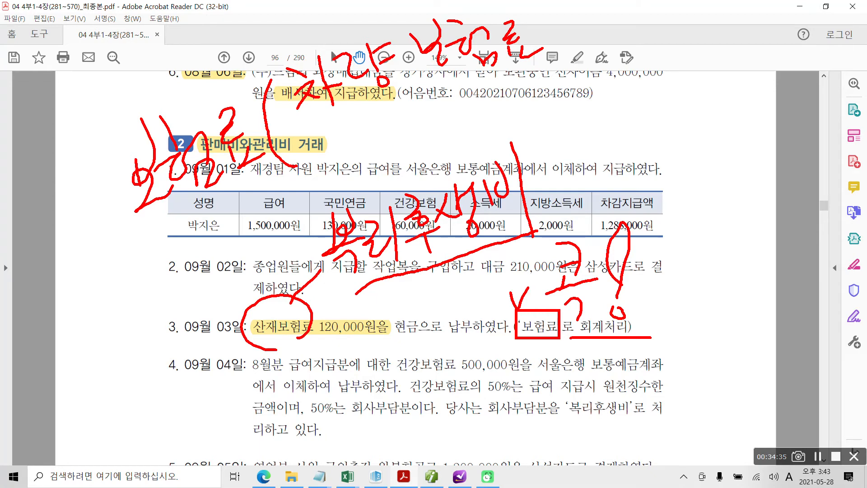
Handwrite 재해 with a ditto mark as the second bracket item and underline both items in red.
drag(331, 122, 329, 156)
drag(346, 141, 357, 150)
mouse_move(359, 107)
mouse_down()
mouse_move(368, 153)
mouse_move(372, 131)
mouse_move(374, 140)
mouse_up()
drag(381, 88, 392, 107)
mouse_move(371, 118)
mouse_down()
mouse_move(392, 139)
mouse_move(393, 121)
mouse_up()
mouse_move(400, 98)
mouse_down()
mouse_move(403, 132)
mouse_move(414, 105)
mouse_up()
drag(408, 87, 419, 136)
drag(473, 86, 464, 108)
drag(485, 89, 475, 109)
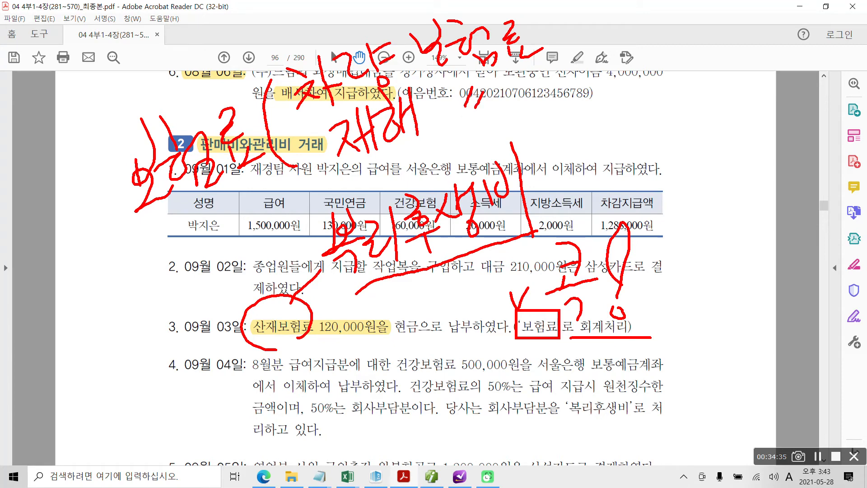
drag(299, 119, 545, 42)
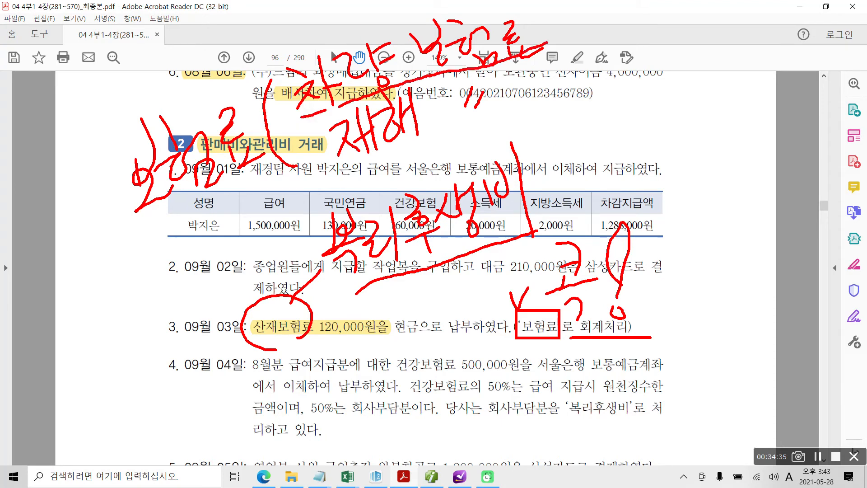
drag(327, 181, 550, 87)
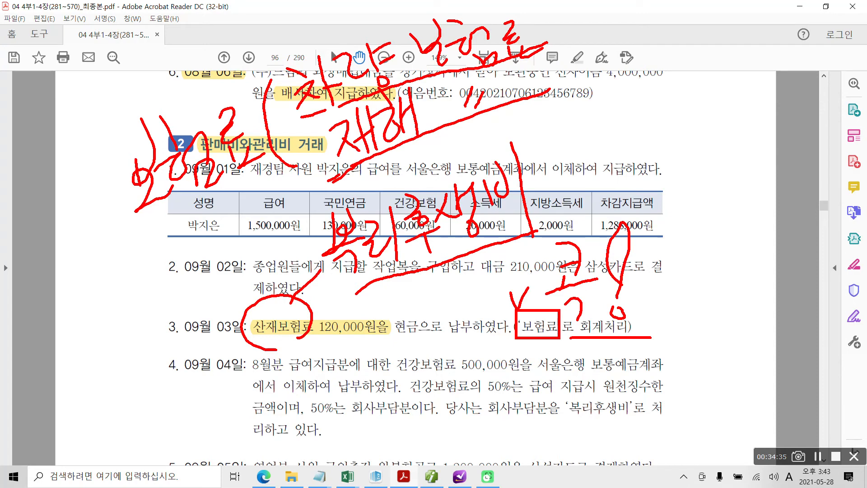
Mark 산재보험료 and circle 보험료 in red in the September 3 transaction, and clear the drawings.
drag(308, 335, 255, 345)
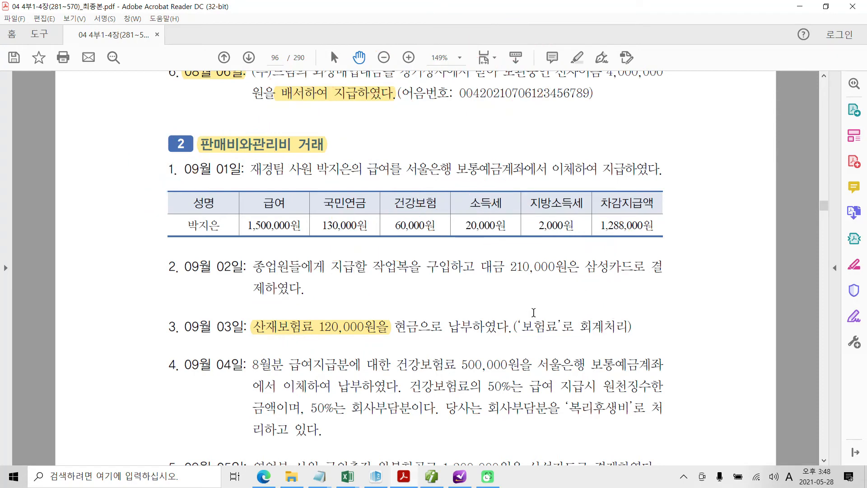
drag(247, 337, 322, 342)
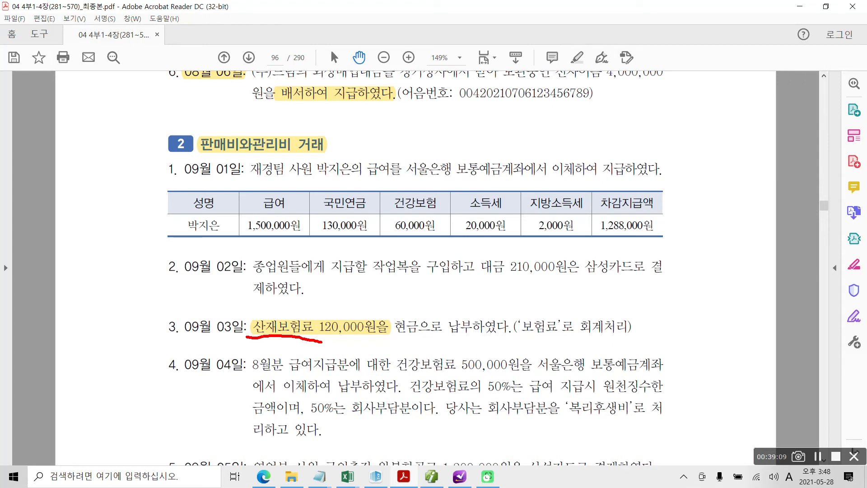
mouse_move(528, 299)
mouse_down()
mouse_move(513, 309)
mouse_move(550, 300)
mouse_move(513, 300)
mouse_up()
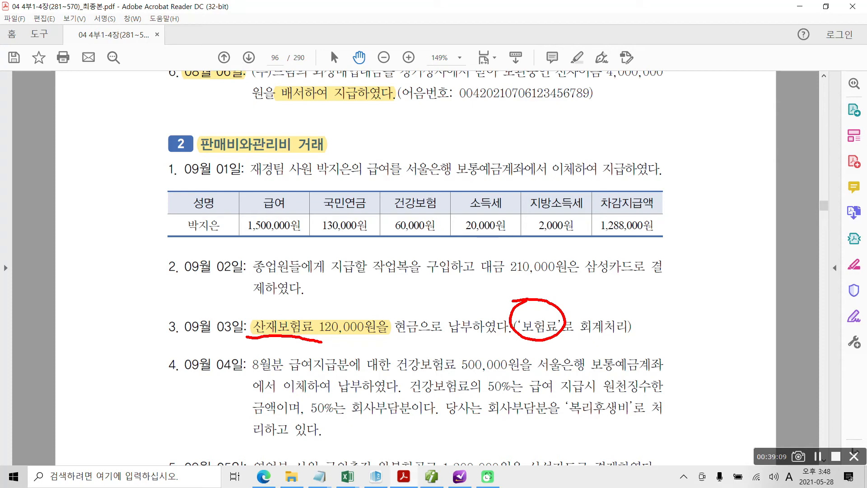
key(Escape)
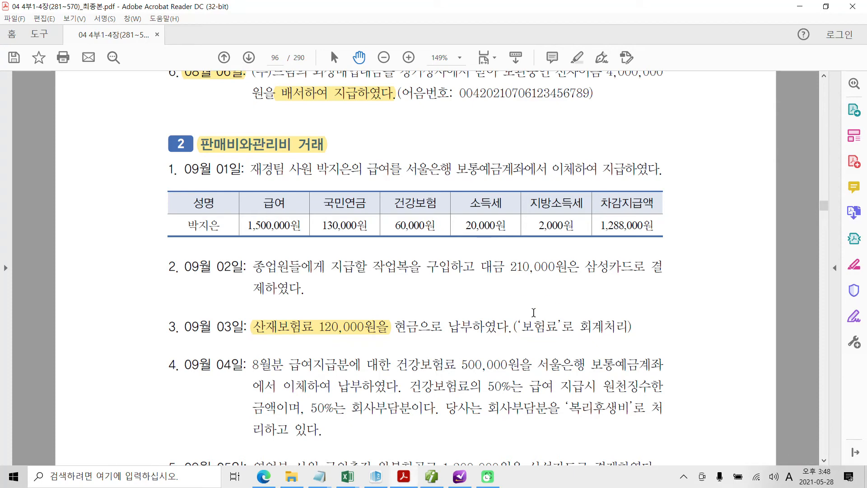
Switch to 더존 iPlus and set the general voucher date to September 3.
click(432, 476)
click(161, 89)
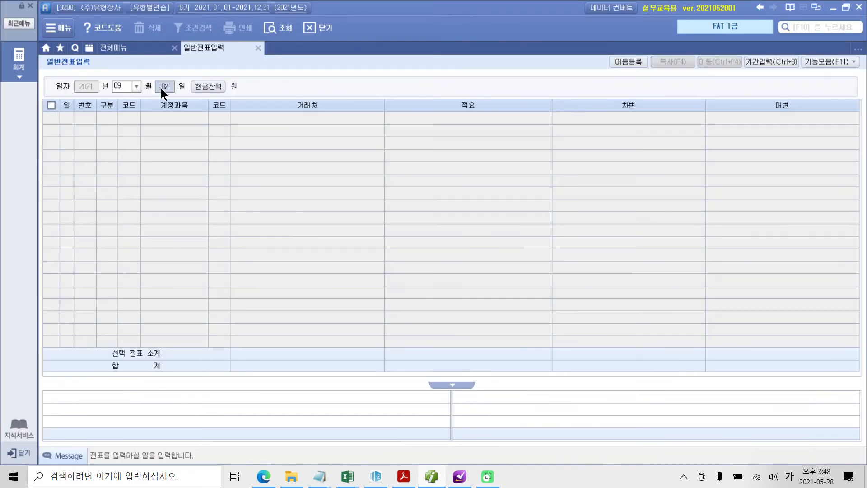
text(03)
key(Return)
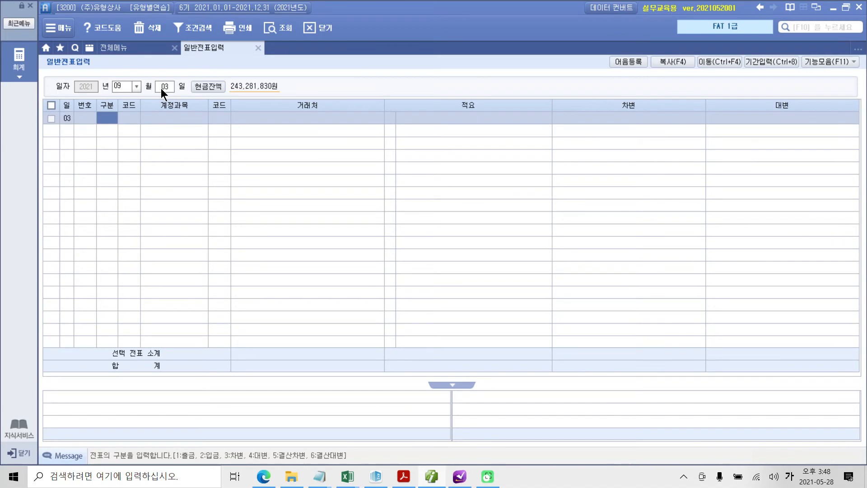
Start a cash payment (출금) line and assign account 821 보험료 by searching for 보험.
text(1)
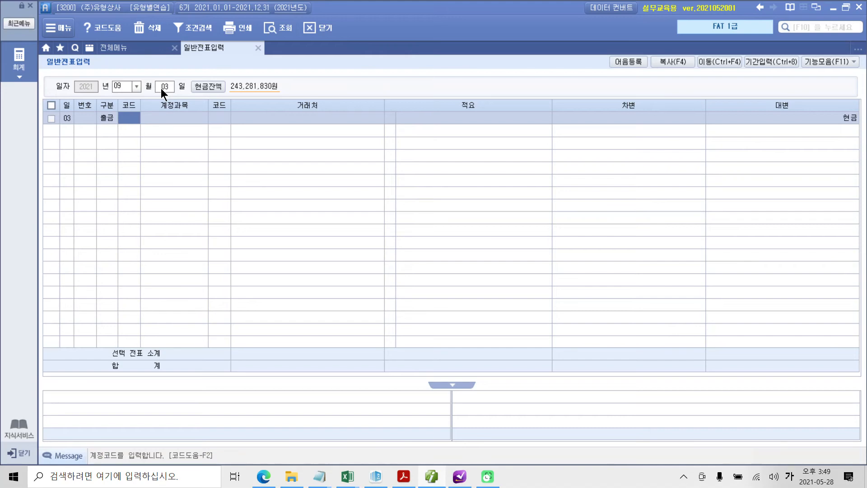
text(보험)
key(Return)
key(Down)
key(Down)
key(Down)
key(Down)
key(Down)
key(Down)
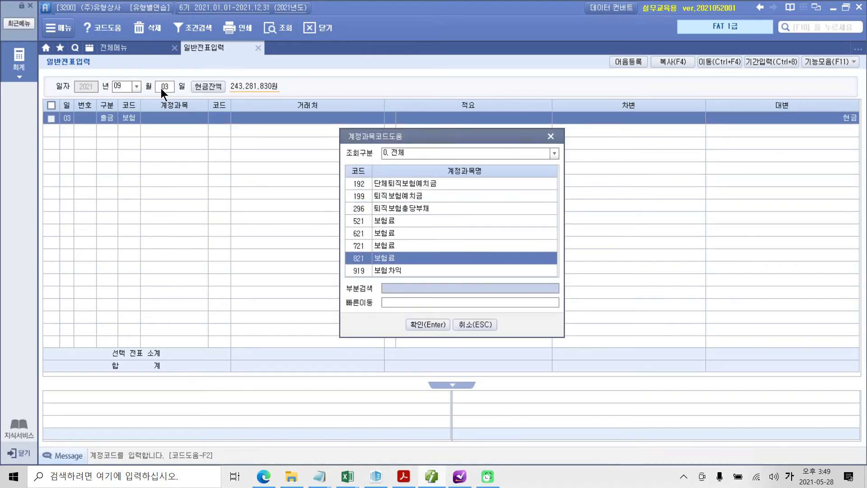
key(Return)
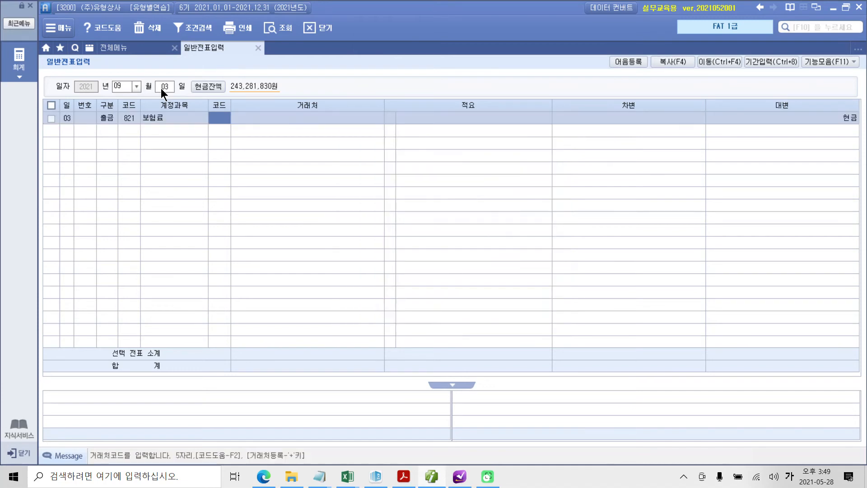
Leave the counterparty and description blank and set the 보험료 line's debit amount to 120,000.
key(Return)
key(Return)
key(Return)
text(2100000)
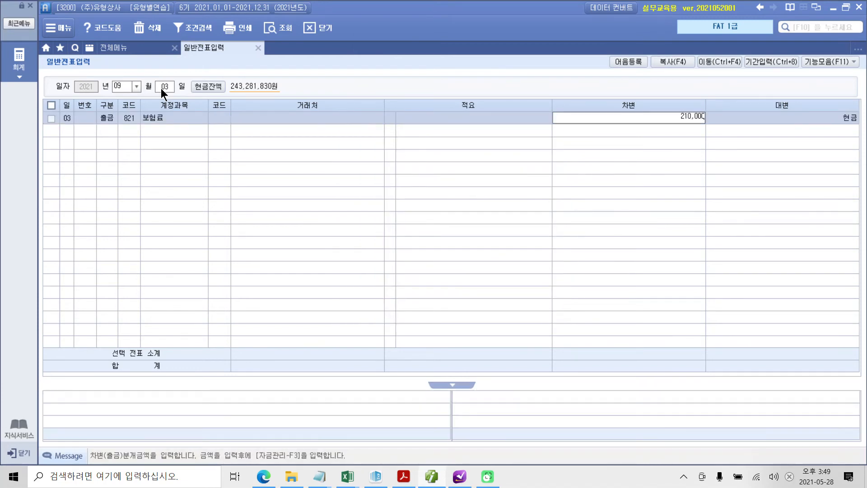
key(Return)
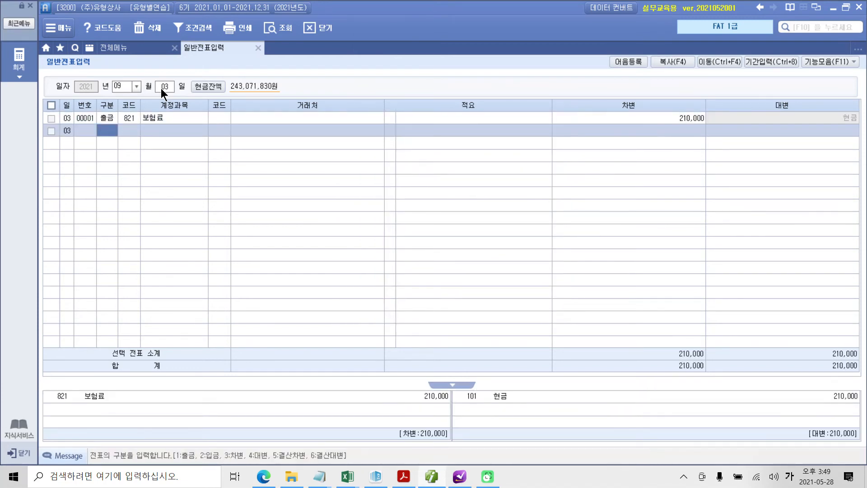
click(597, 114)
text(120000)
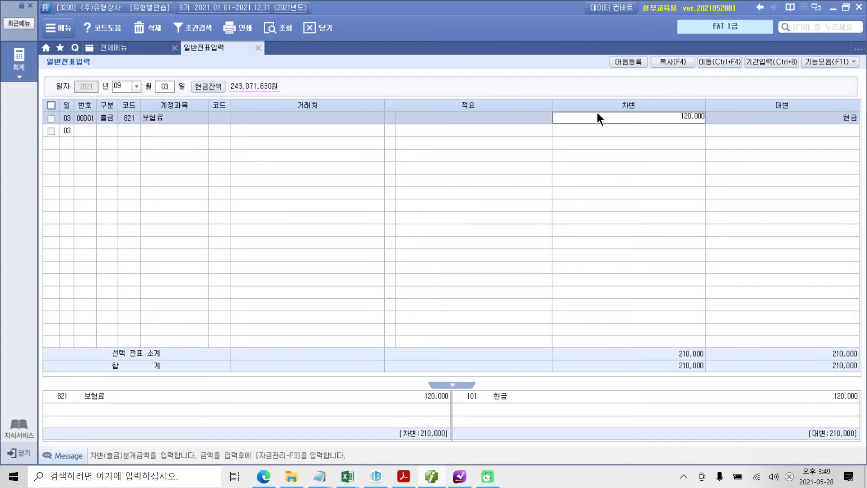
key(Return)
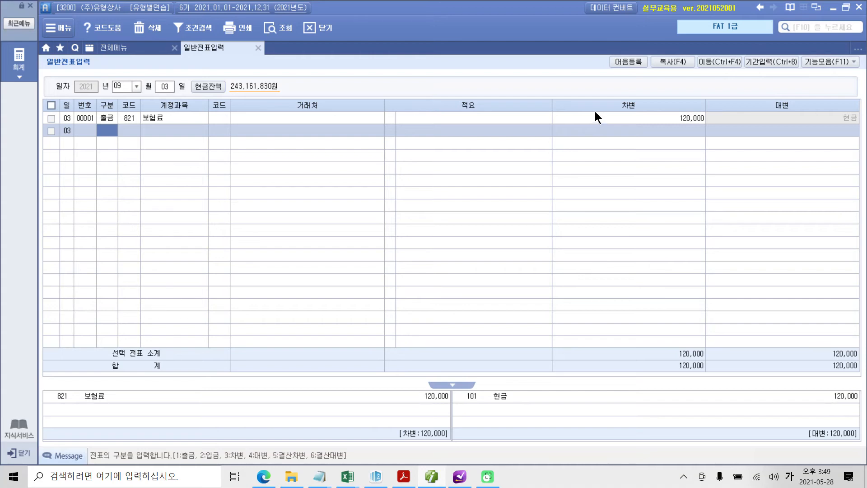
Return to the textbook PDF, box the September 4 transaction and its 건강보험료 in red, and underline 500,000.
click(418, 479)
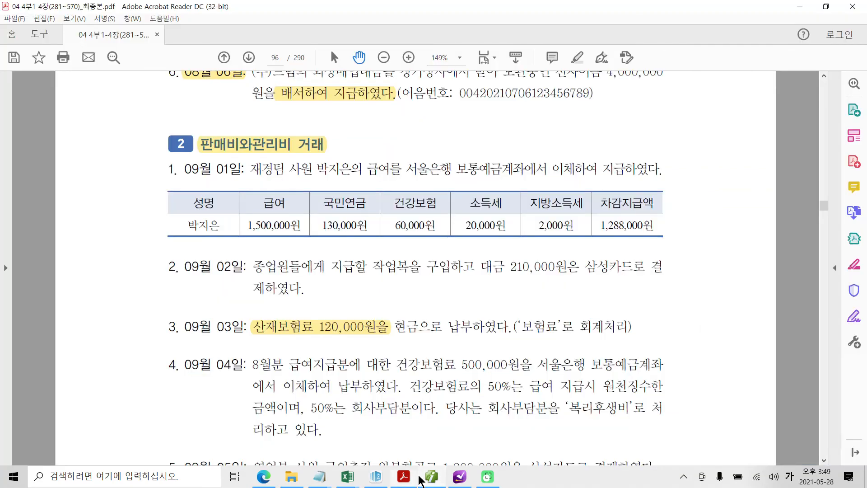
scroll(209, 326, down, 2)
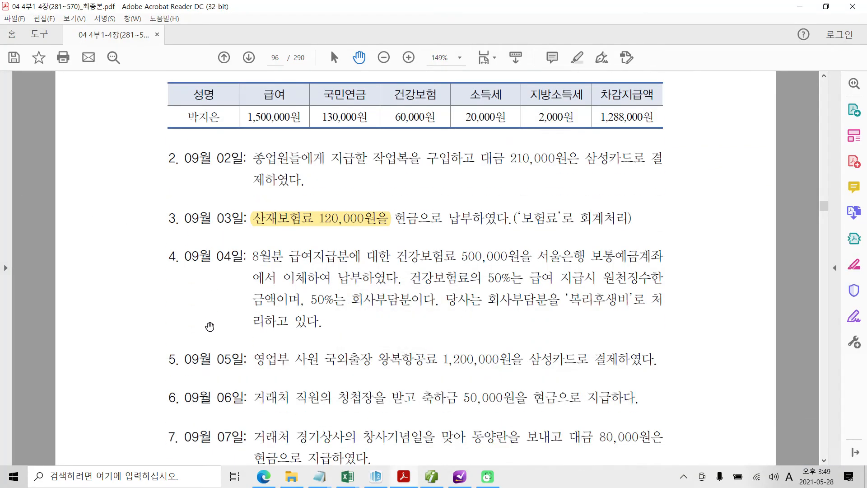
key(ctrl+2)
mouse_move(242, 237)
mouse_down()
mouse_move(401, 320)
mouse_move(681, 338)
mouse_up()
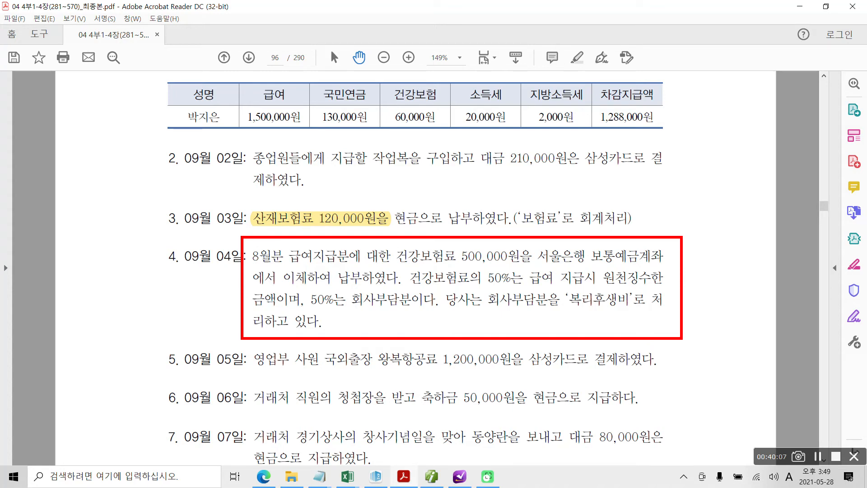
mouse_move(391, 242)
mouse_down()
mouse_move(392, 267)
mouse_move(457, 267)
mouse_move(411, 240)
mouse_move(392, 244)
mouse_up()
drag(462, 267, 510, 266)
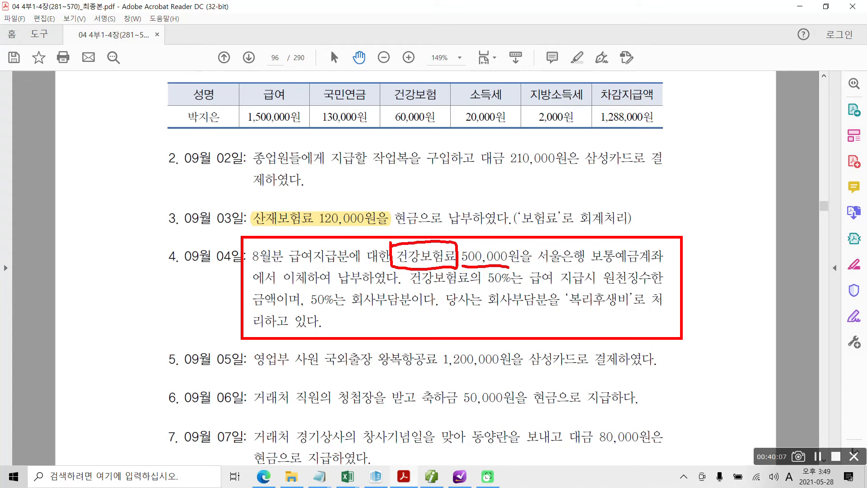
Underline 건강보험료의 50%, 원천징수한 금액이며 and 50%는 회사부담분이다 in red in the September 4 transaction.
drag(401, 289, 522, 282)
drag(597, 286, 661, 281)
mouse_move(246, 313)
mouse_down()
mouse_move(297, 296)
mouse_move(297, 285)
mouse_up()
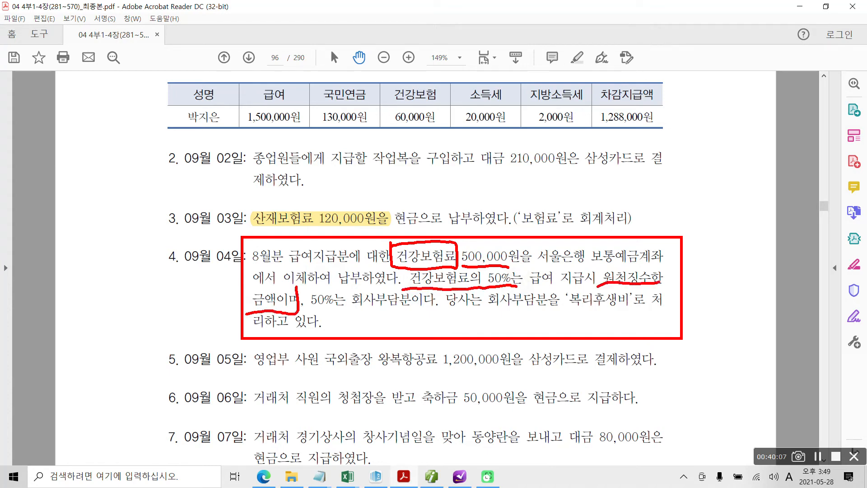
drag(313, 315, 424, 316)
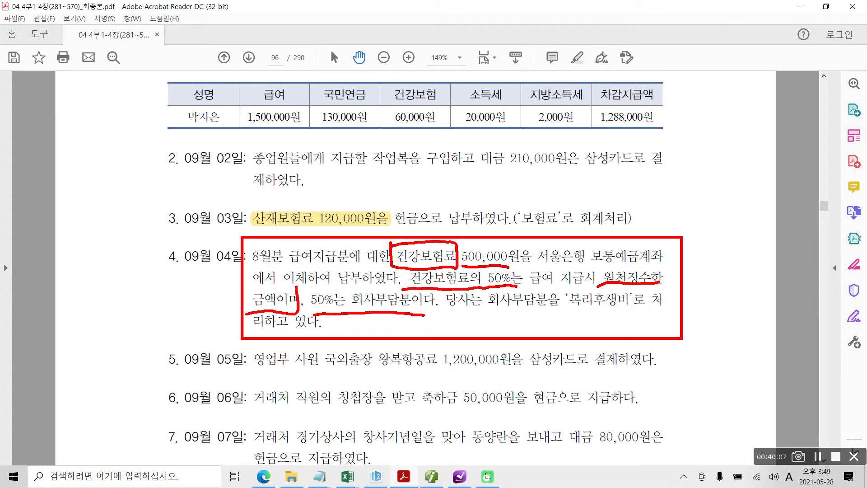
Handwrite 250,000 twice in red, one above the other, over the upper part of the September 4 box.
mouse_move(511, 217)
mouse_down()
mouse_move(530, 224)
mouse_move(552, 214)
mouse_up()
drag(561, 186, 563, 224)
drag(558, 198, 592, 187)
drag(608, 204, 610, 225)
mouse_move(629, 171)
mouse_down()
mouse_move(624, 192)
mouse_move(638, 172)
mouse_up()
mouse_move(654, 158)
mouse_down()
mouse_move(647, 180)
mouse_move(663, 160)
mouse_up()
mouse_move(677, 155)
mouse_down()
mouse_move(679, 168)
mouse_move(695, 158)
mouse_up()
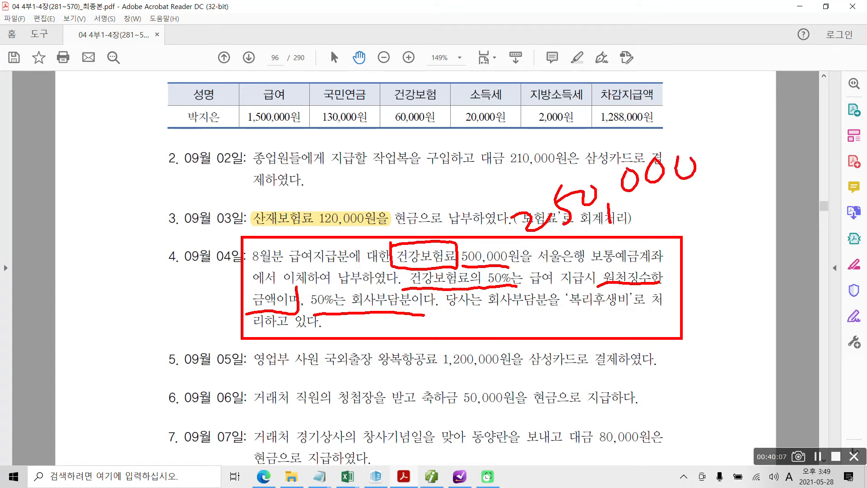
mouse_move(533, 260)
mouse_down()
mouse_move(545, 273)
mouse_move(568, 270)
mouse_up()
mouse_move(573, 230)
mouse_down()
mouse_move(583, 259)
mouse_move(580, 244)
mouse_up()
mouse_move(580, 233)
mouse_down()
mouse_move(635, 232)
mouse_move(648, 219)
mouse_up()
mouse_move(668, 209)
mouse_down()
mouse_move(661, 224)
mouse_move(674, 210)
mouse_up()
mouse_move(691, 201)
mouse_down()
mouse_move(687, 217)
mouse_move(698, 204)
mouse_up()
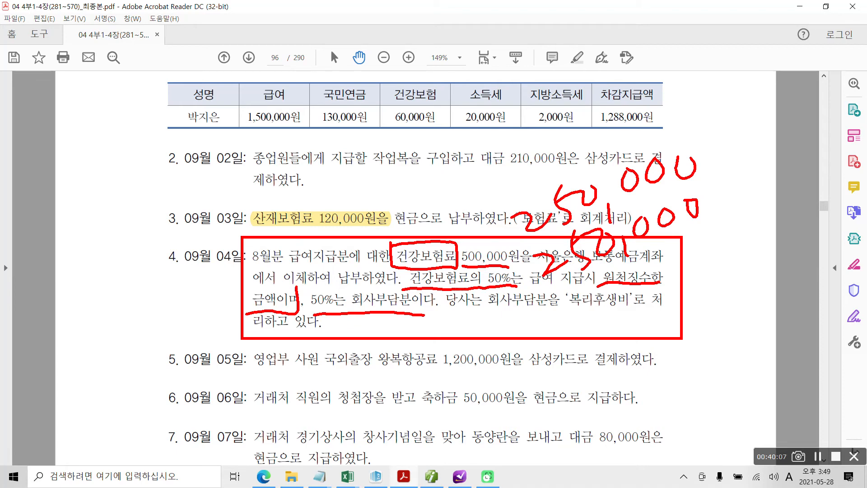
In blue, underline 복리후생비 with an arrow to the lower 250,000, and underline the upper 250,000.
mouse_move(564, 321)
mouse_down()
mouse_move(635, 316)
mouse_move(757, 228)
mouse_move(709, 203)
mouse_move(731, 209)
mouse_move(718, 206)
mouse_up()
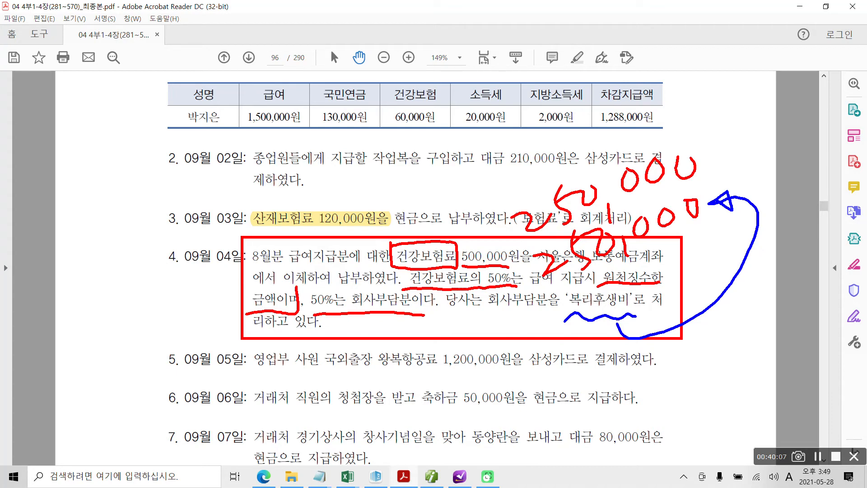
drag(524, 248, 697, 172)
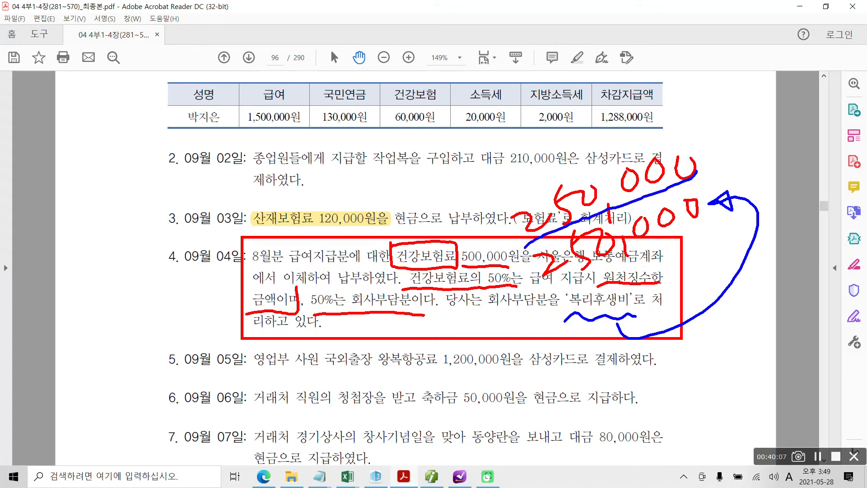
Circle the withheld deductions in the September 1 payroll table and handwrite (예수금) beside the upper 250,000 in blue.
mouse_move(508, 136)
mouse_down()
mouse_move(490, 137)
mouse_move(572, 101)
mouse_move(522, 139)
mouse_up()
drag(701, 125, 712, 170)
mouse_move(721, 118)
mouse_down()
mouse_move(718, 140)
mouse_move(728, 113)
mouse_up()
mouse_move(728, 130)
mouse_down()
mouse_move(736, 111)
mouse_move(742, 135)
mouse_up()
drag(739, 99, 748, 139)
drag(762, 87, 754, 106)
mouse_move(756, 92)
mouse_down()
mouse_move(772, 85)
mouse_move(779, 104)
mouse_up()
drag(770, 107, 780, 129)
drag(785, 60, 788, 78)
drag(773, 84, 812, 71)
mouse_move(793, 94)
mouse_down()
mouse_move(797, 111)
mouse_move(815, 112)
mouse_up()
drag(821, 61, 827, 114)
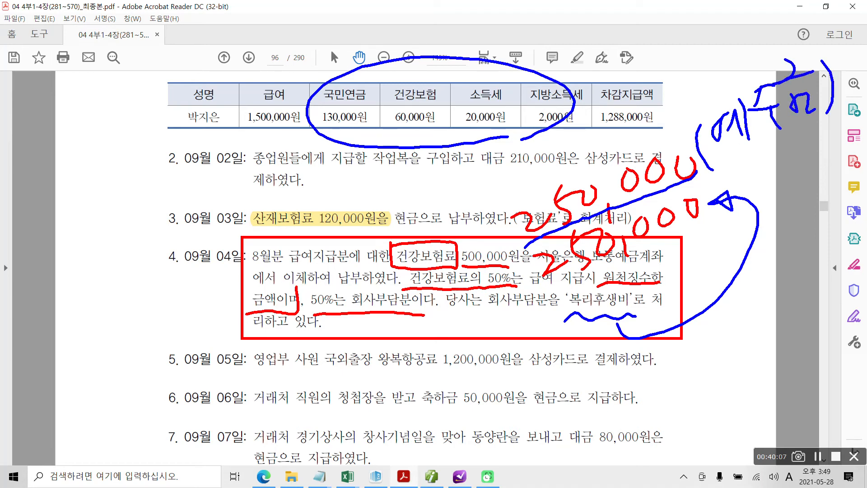
Circle 건강보험료 in the September 4 transaction, add handwriting before the 예수금 note and underline the note.
mouse_move(410, 226)
mouse_down()
mouse_move(410, 240)
mouse_move(426, 228)
mouse_up()
drag(671, 41, 683, 64)
mouse_move(667, 76)
mouse_down()
mouse_move(687, 69)
mouse_move(657, 92)
mouse_up()
mouse_move(692, 48)
mouse_down()
mouse_move(690, 106)
mouse_move(708, 82)
mouse_up()
mouse_move(699, 31)
mouse_down()
mouse_move(705, 86)
mouse_move(681, 110)
mouse_up()
drag(716, 173, 795, 107)
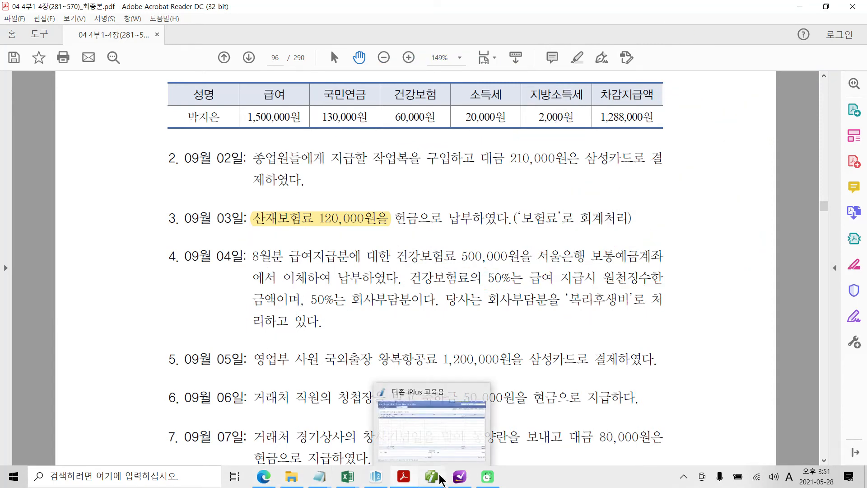
Switch to 더존 iPlus and set the general voucher date to September 4.
click(459, 475)
click(167, 88)
text(4)
key(Return)
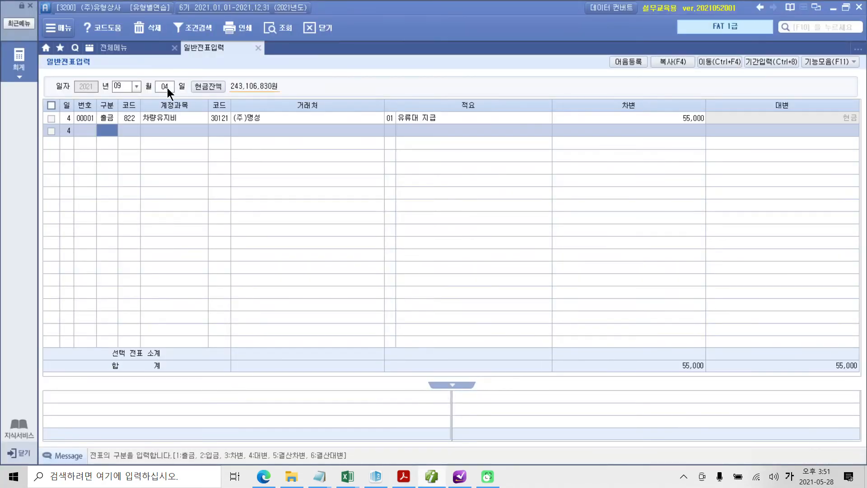
Enter a September 4 credit line for 보통예금 (103) with 서울은행(보통) as the counterparty and an amount of 500,000.
text(4104)
key(Return)
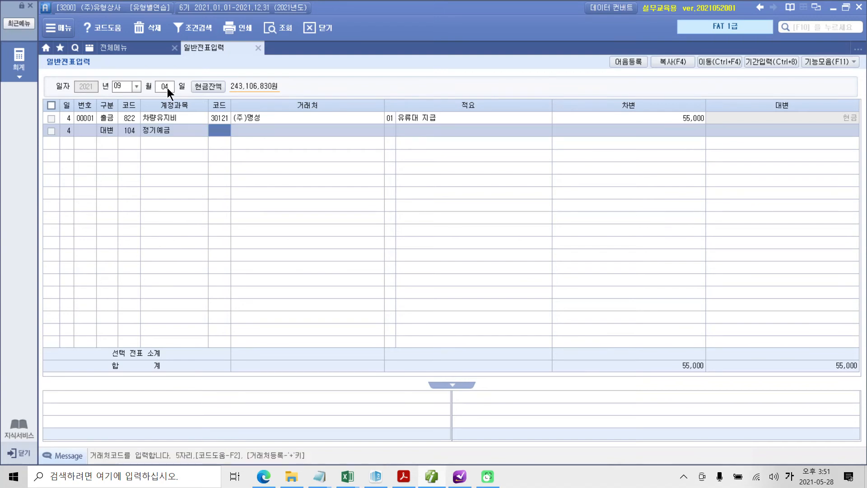
key(Left)
text(103)
key(Return)
text(서울)
key(Return)
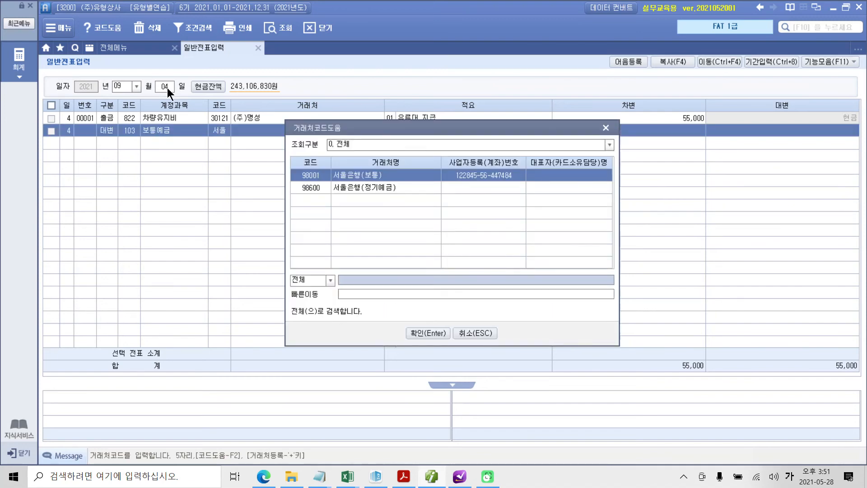
key(Return)
key(Return)
text(500000)
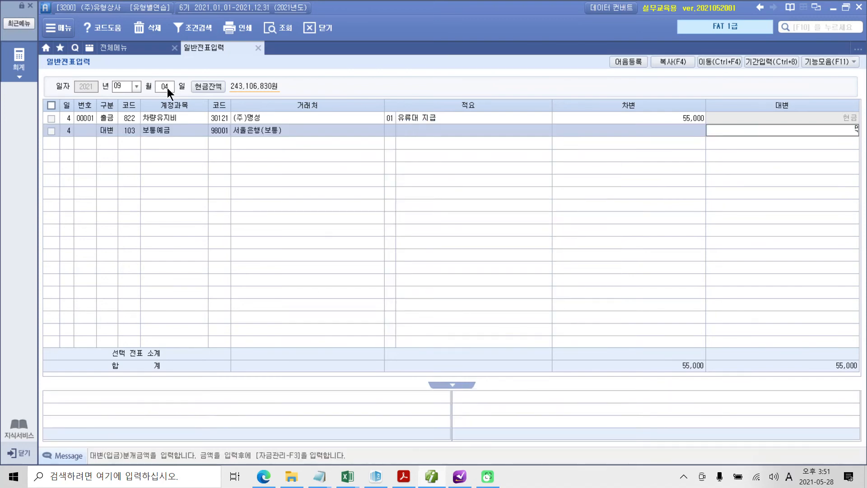
key(Return)
Add a debit line for 복리후생비 (811) with an amount of 250,000 to the September 4 voucher.
text(3)
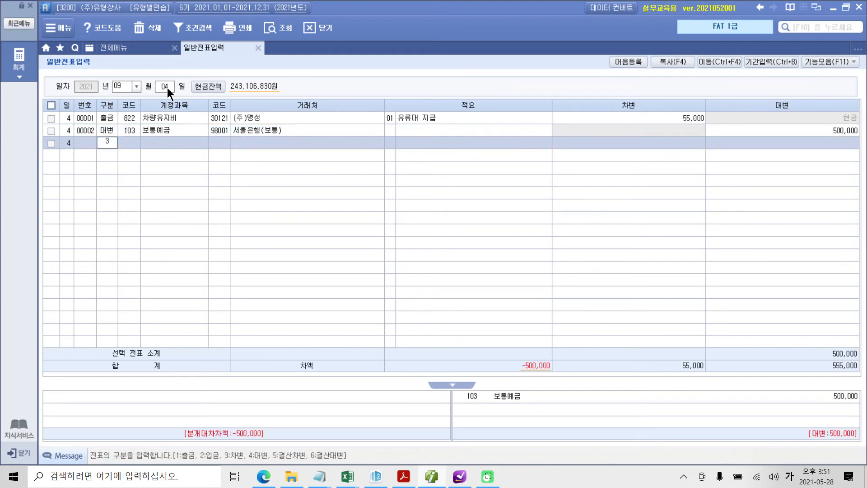
key(Return)
text(811)
key(Return)
key(Return)
key(Return)
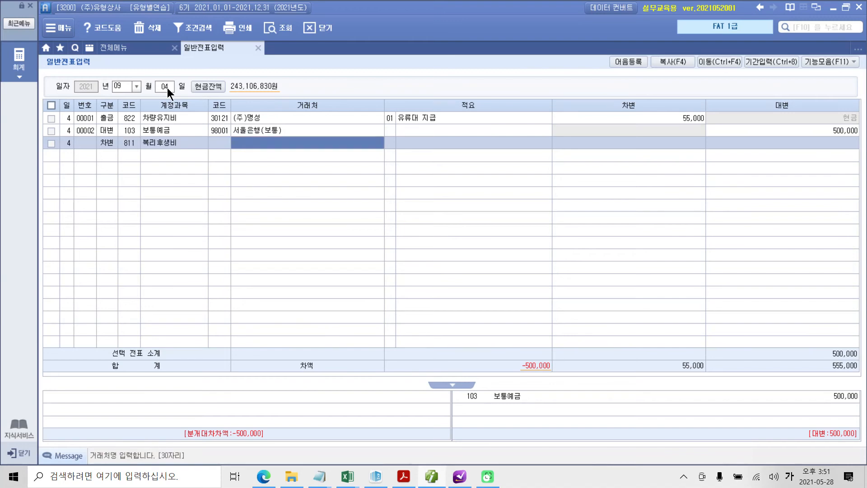
text(250,000)
key(Return)
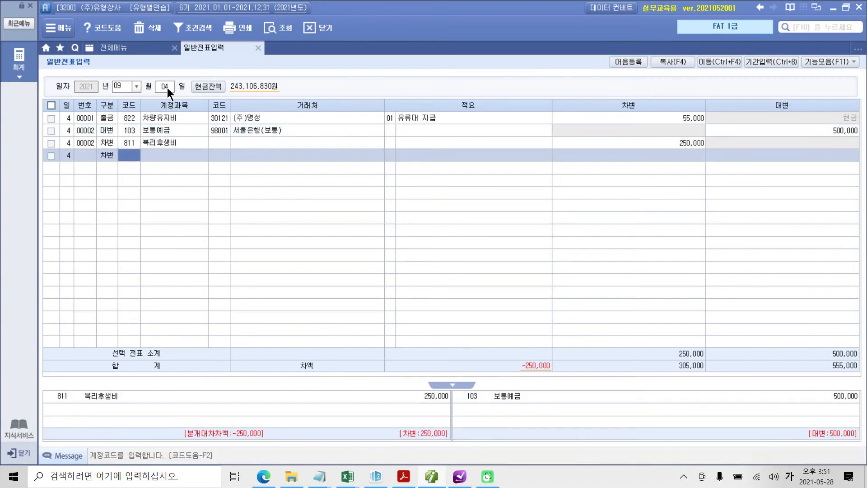
Add a debit line for 예수금 (254) with an amount of 250,000 to the September 4 voucher.
text(예수)
key(Return)
key(Return)
key(Return)
key(Return)
key(Return)
text(250,000)
key(Return)
click(107, 142)
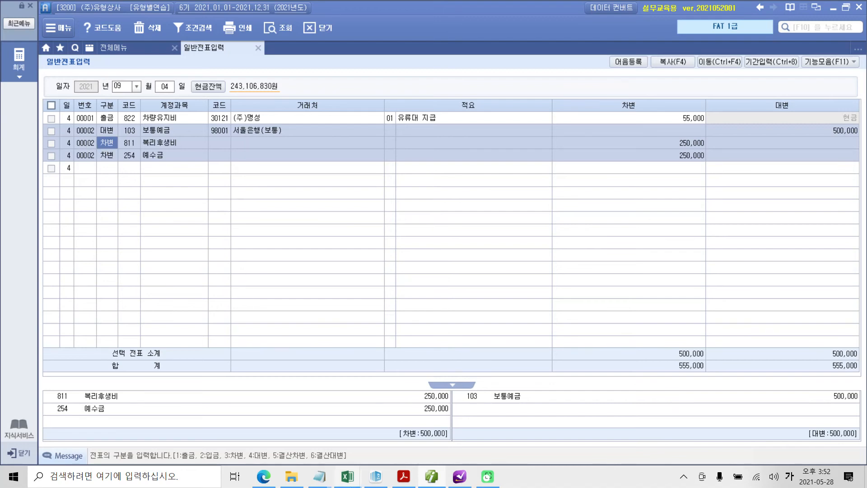
Switch to the textbook PDF in Acrobat Reader and search for 353 to reach question 21 on that page.
mouse_move(349, 486)
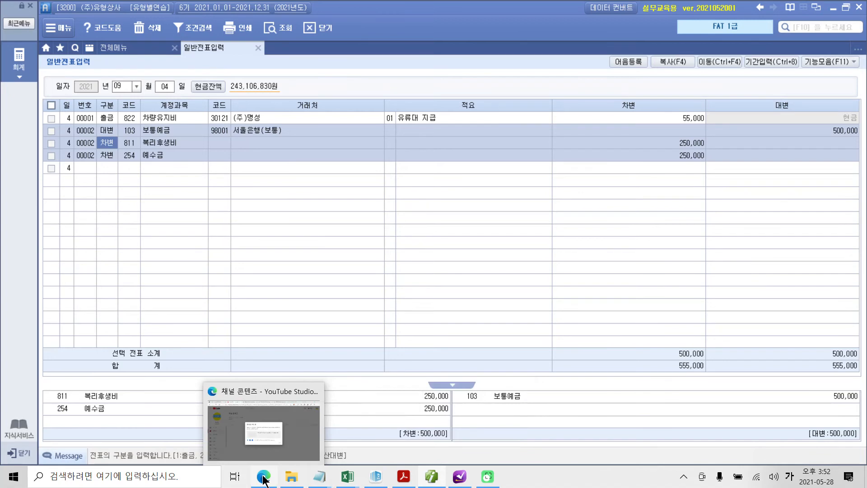
click(289, 479)
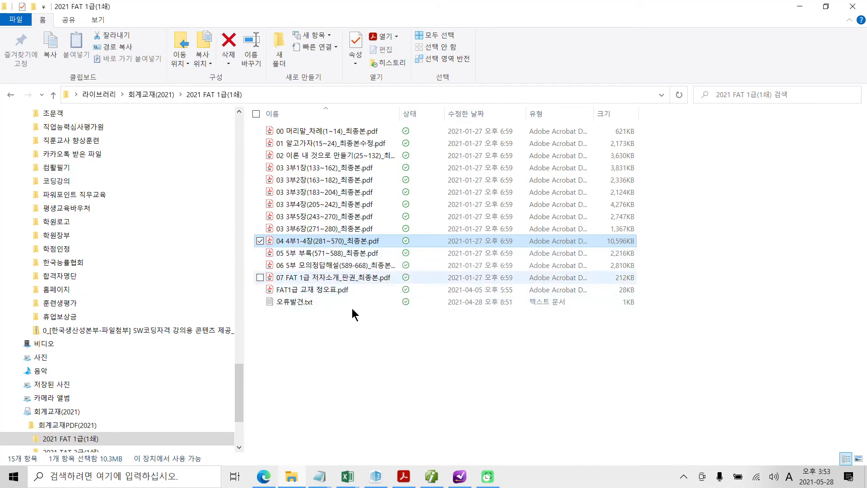
click(407, 480)
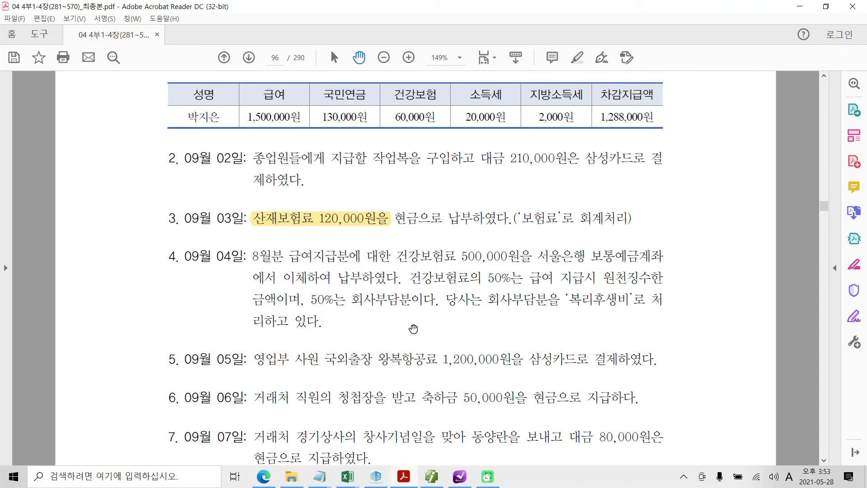
scroll(413, 329, up, 15)
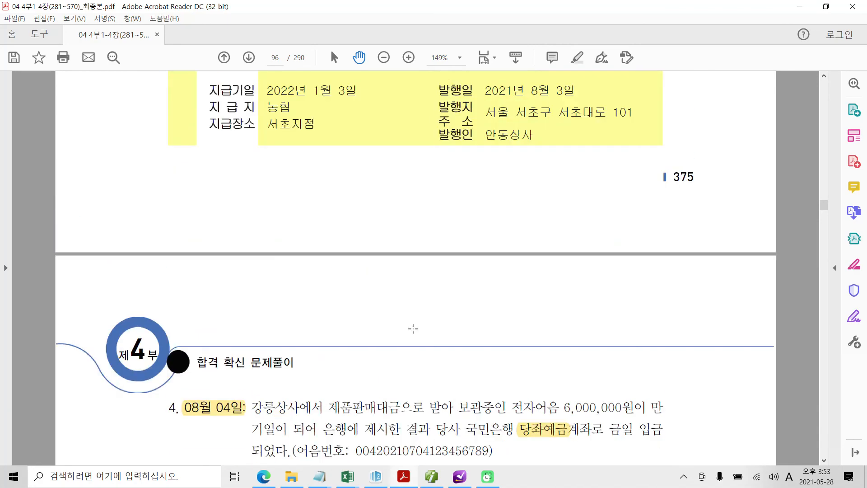
key(ctrl+f)
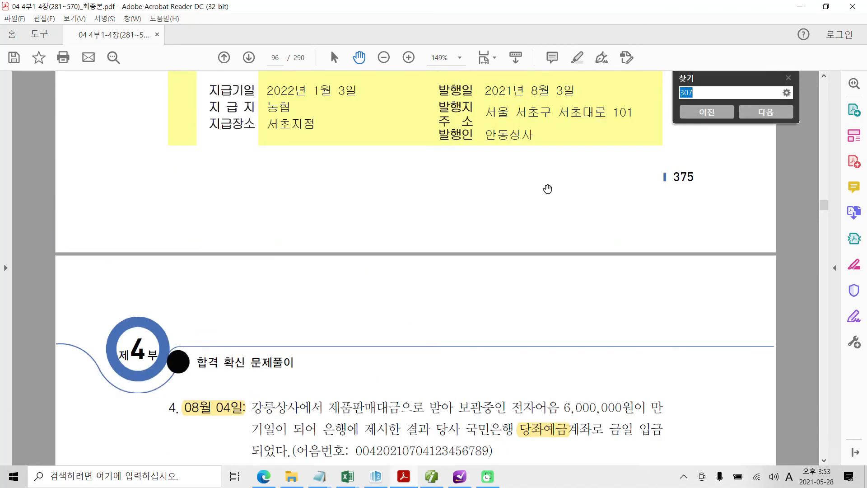
text(353)
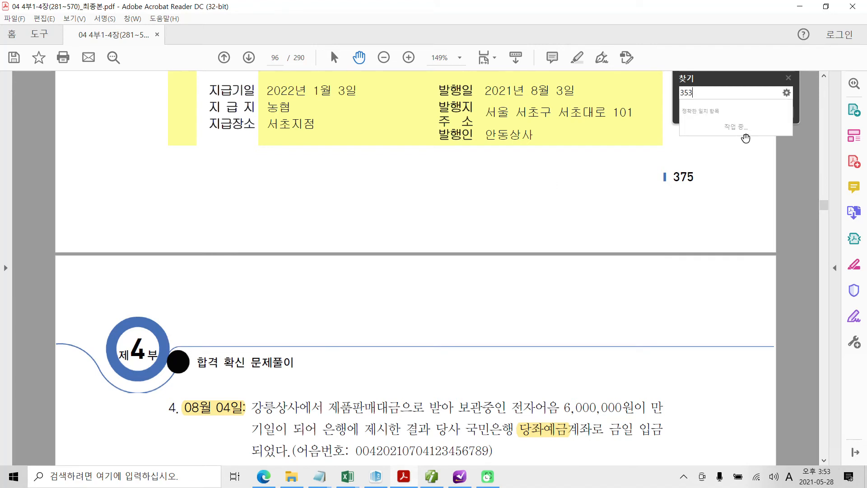
key(Return)
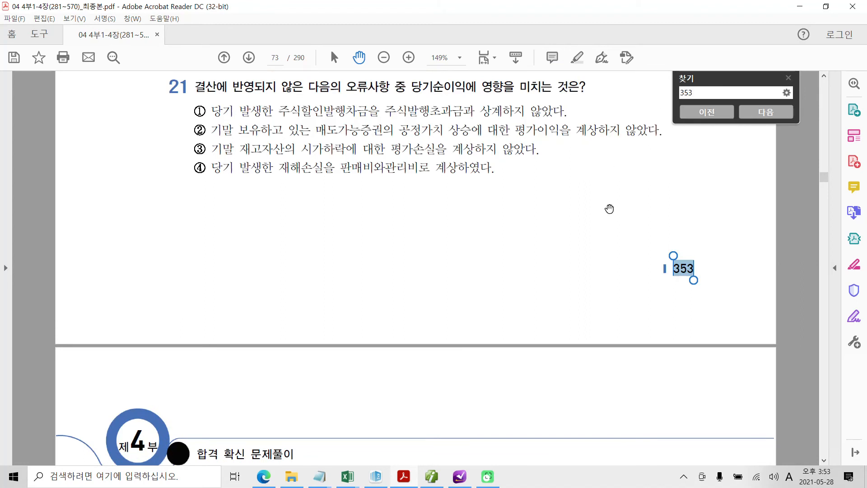
click(390, 198)
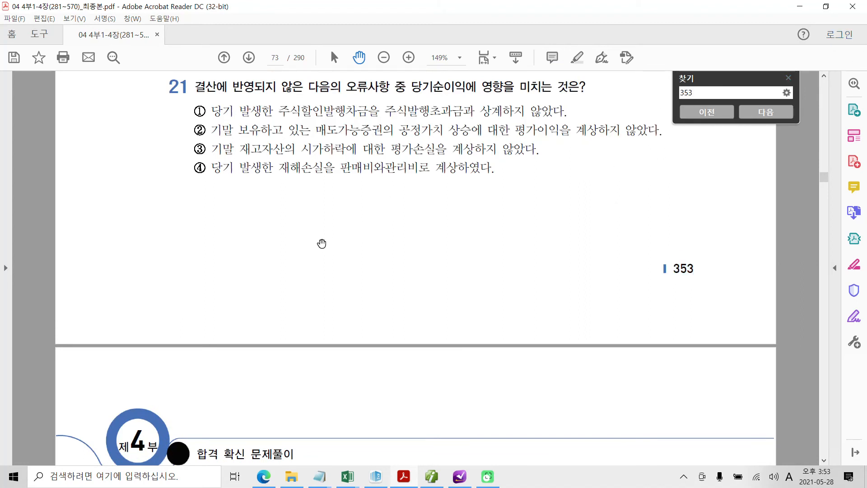
scroll(321, 246, up, 3)
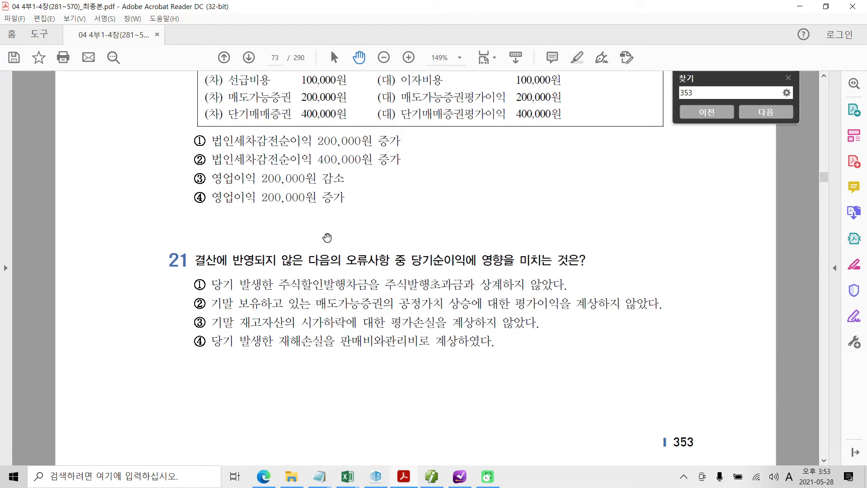
Box question 21 in blue, circle 당기순이익 and underline 영향을 미치는 것은?, then clear the markings.
mouse_move(102, 227)
mouse_down()
mouse_move(170, 285)
mouse_move(735, 408)
mouse_up()
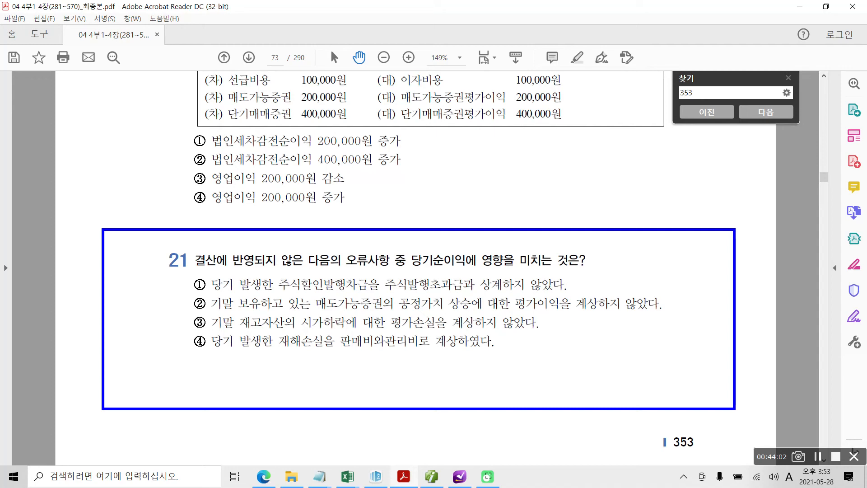
mouse_move(414, 275)
mouse_down()
mouse_move(417, 238)
mouse_move(437, 279)
mouse_up()
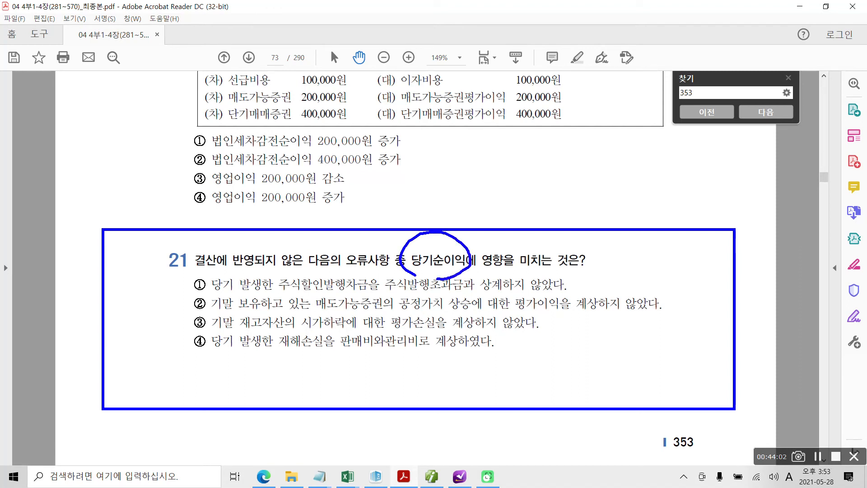
drag(494, 275, 600, 272)
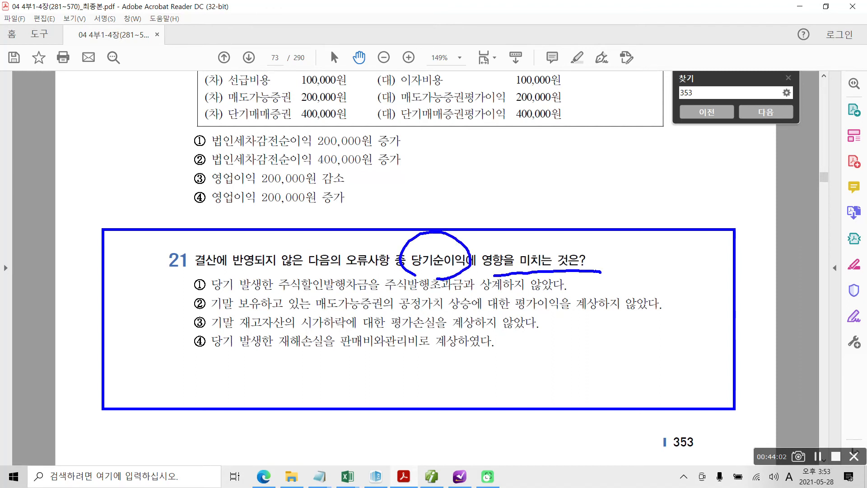
key(Escape)
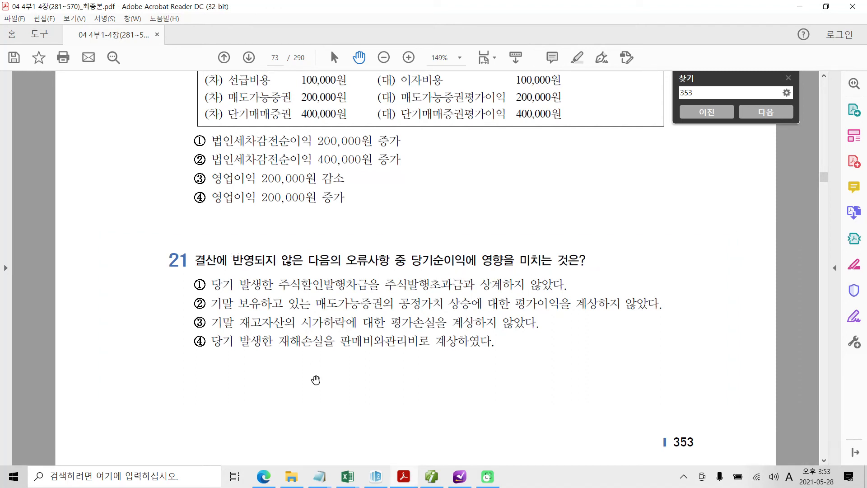
Check the end of the 5월 28일 3교시.txt notes and open a new blank Notepad document.
click(17, 481)
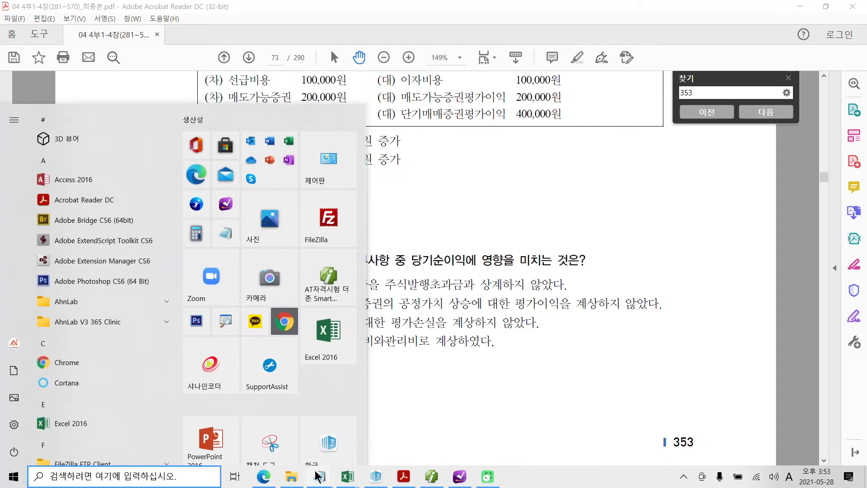
mouse_move(319, 477)
click(395, 432)
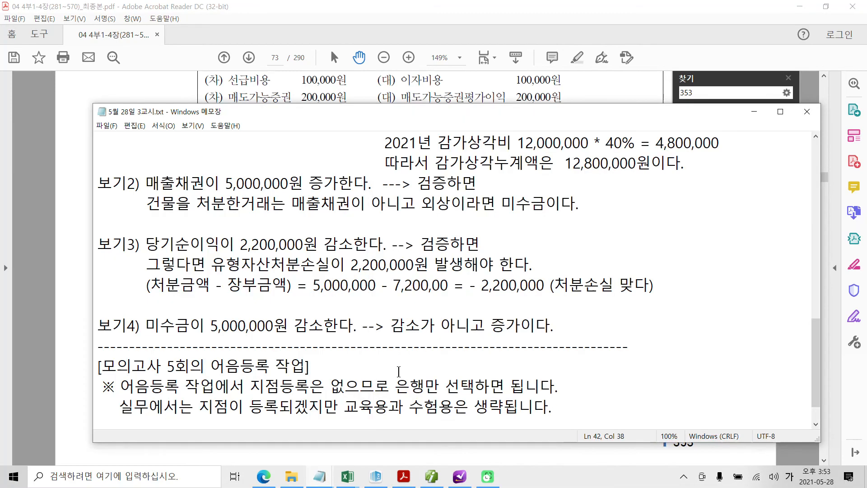
scroll(398, 369, down, 1)
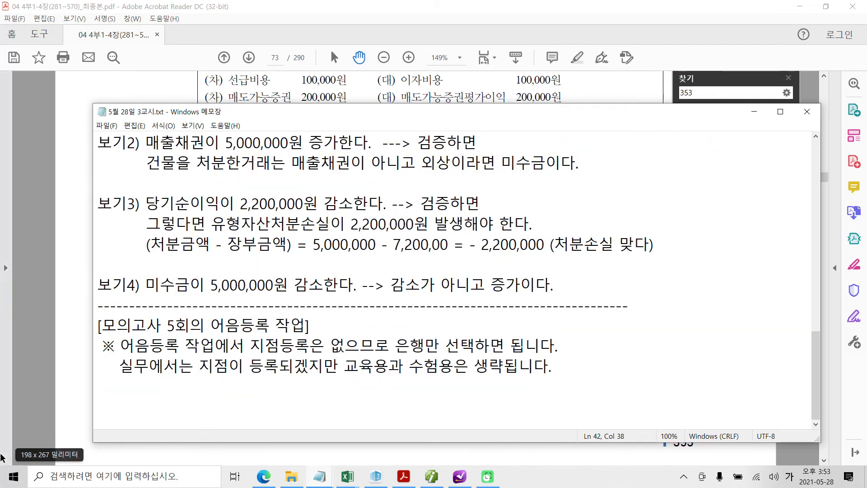
click(12, 477)
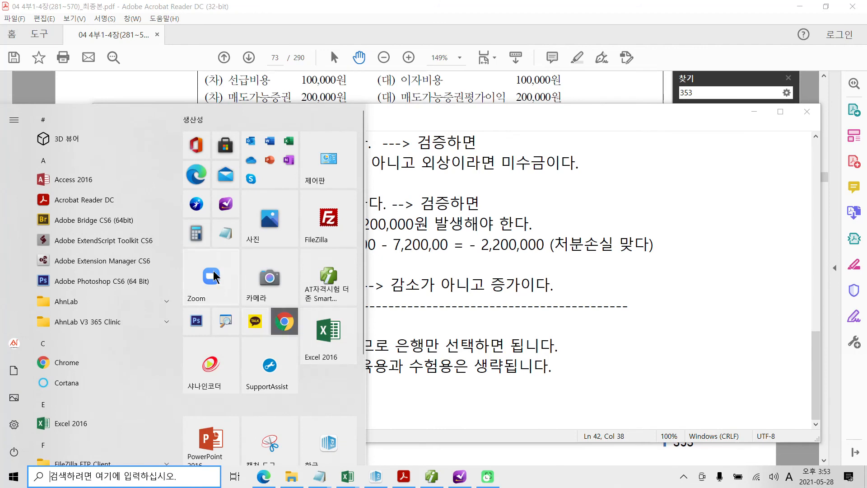
click(225, 233)
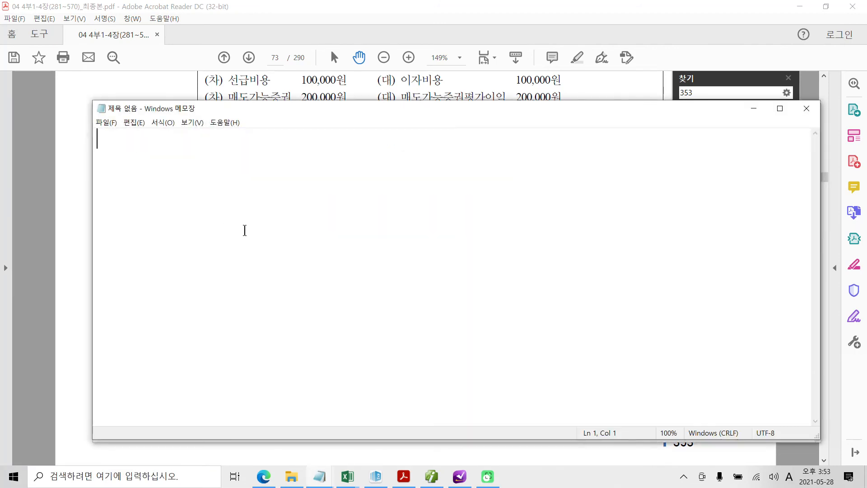
text(a)
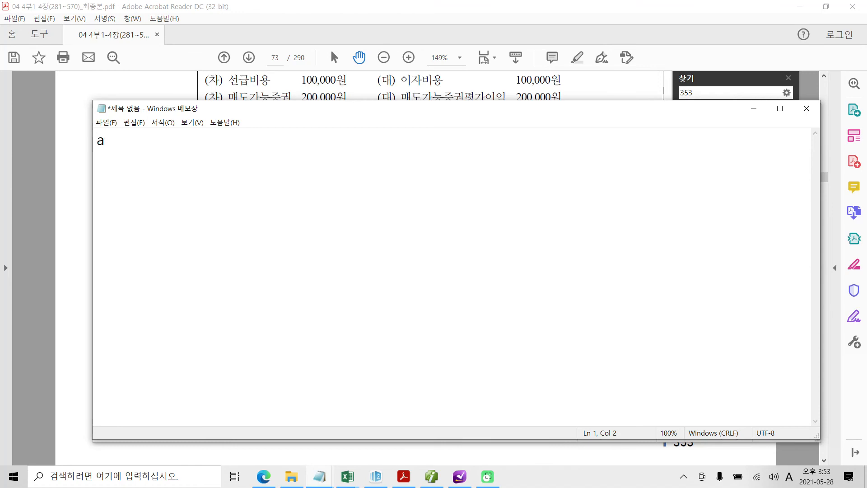
drag(109, 143, 83, 142)
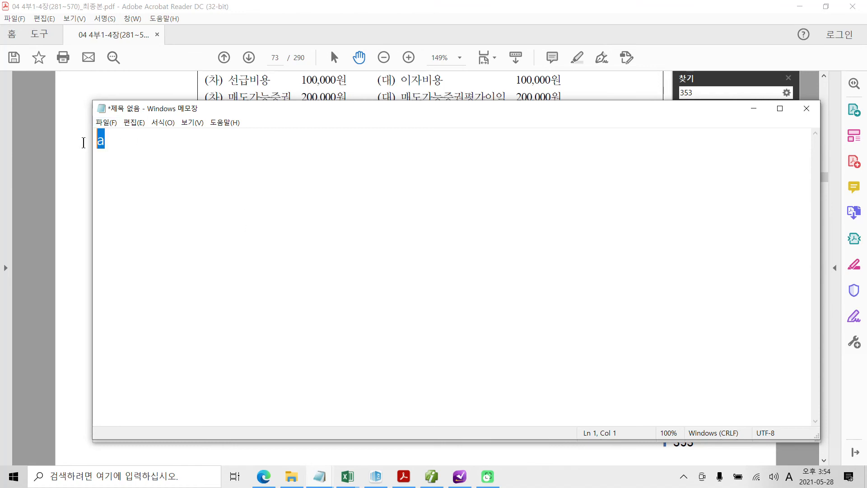
key(Right)
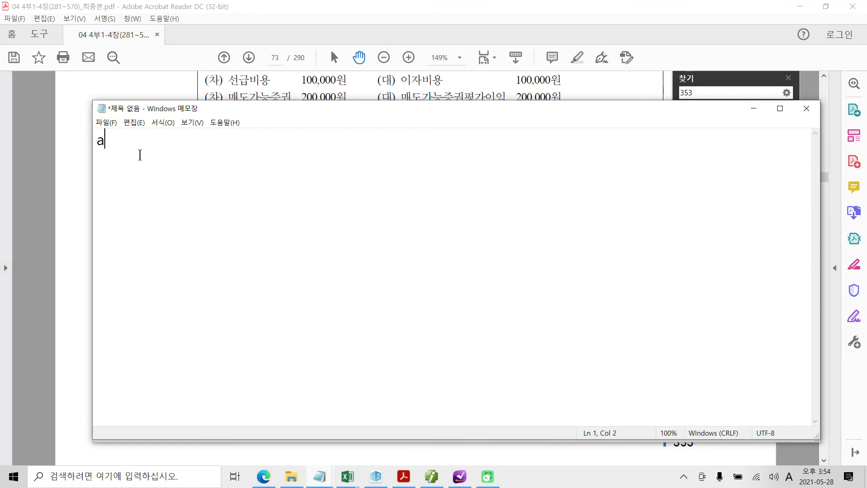
key(BackSpace)
Write the heading line "※ 당기순이익에 영향을 미치는 거래는?" in the blank Notepad document.
key(Hangul)
text(ㅁ)
key(Hangul_Hanja)
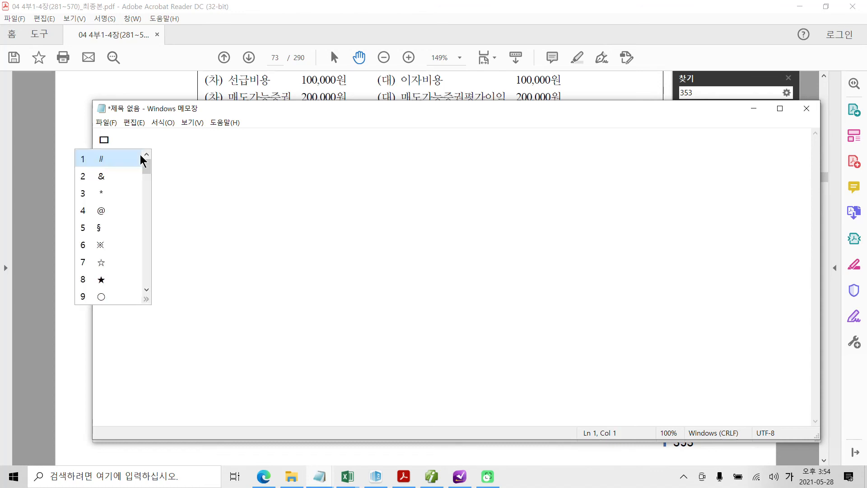
click(103, 246)
text(당기순이익에 영향을 미치는 거래는)
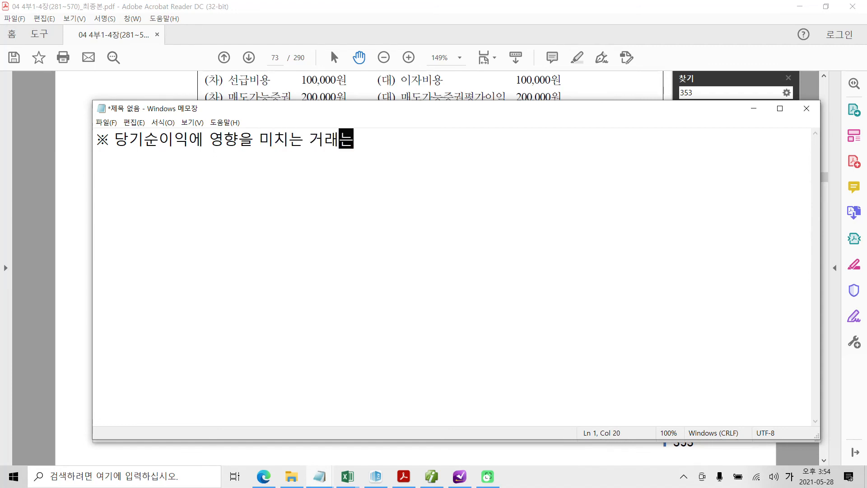
text(?)
key(Return)
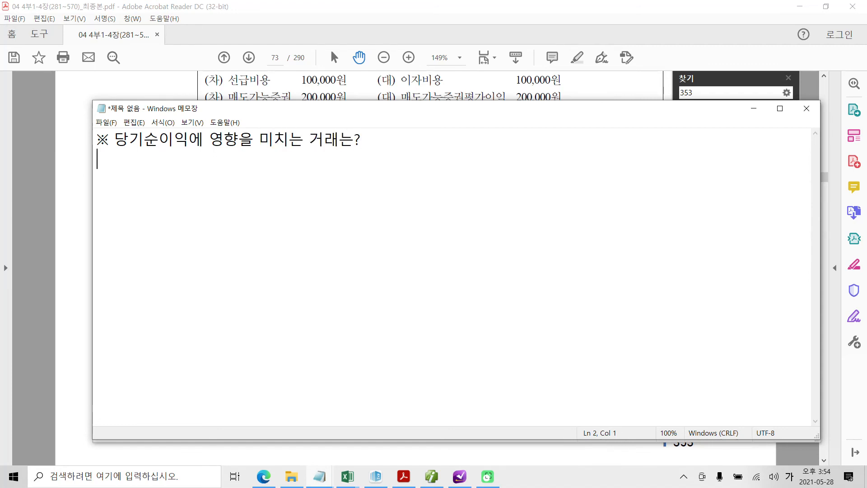
Write the indented line "손익계산서에 반영되는 계정이 뭘까?" under the heading in the Notepad document.
text(1))
key(BackSpace)
key(BackSpace)
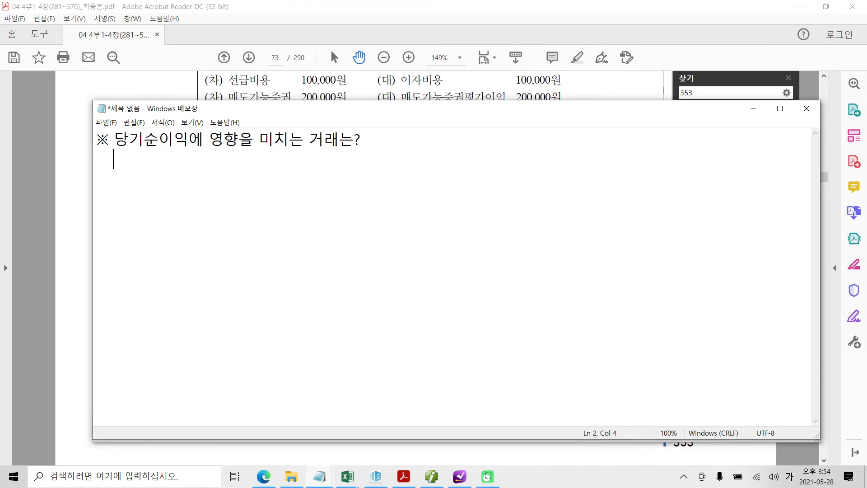
text(손익계산)
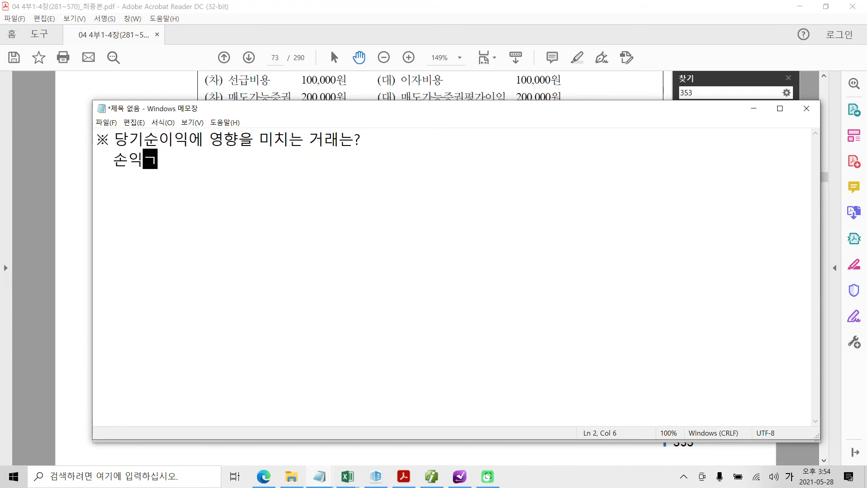
text(서)
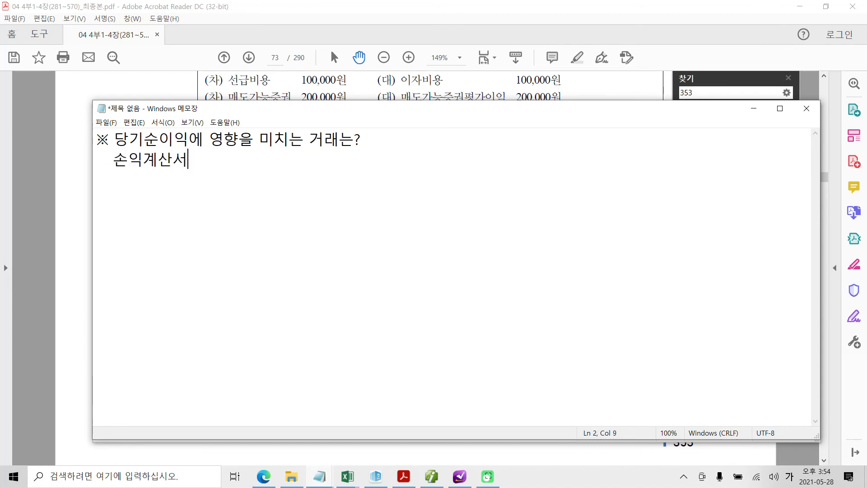
text(ㅇ에 반영)
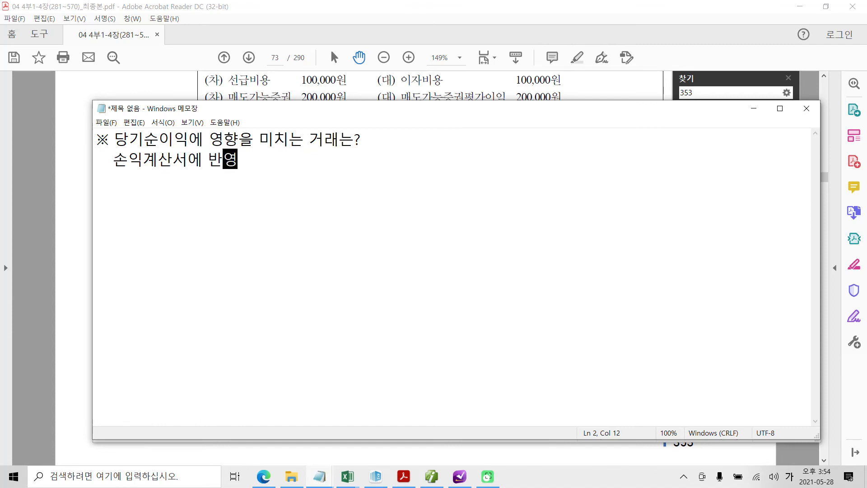
text(된즌ㄴ)
key(BackSpace)
key(BackSpace)
key(BackSpace)
text(는 계정 )
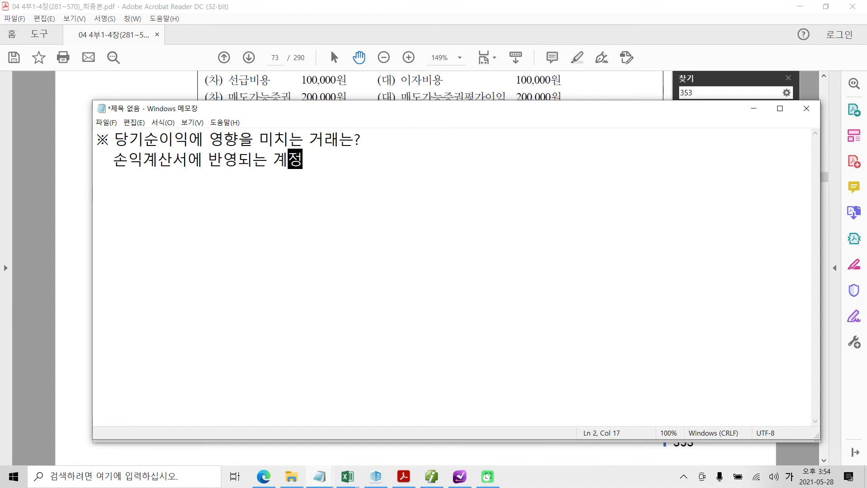
text(이 뭘)
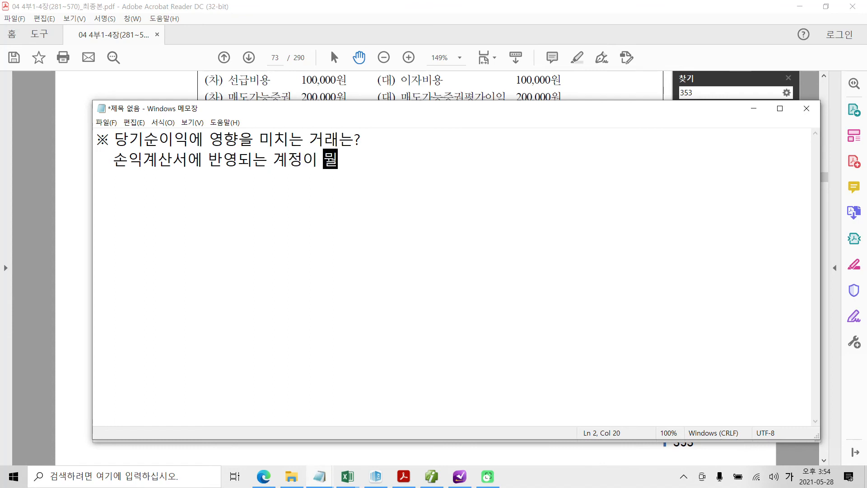
text(까?)
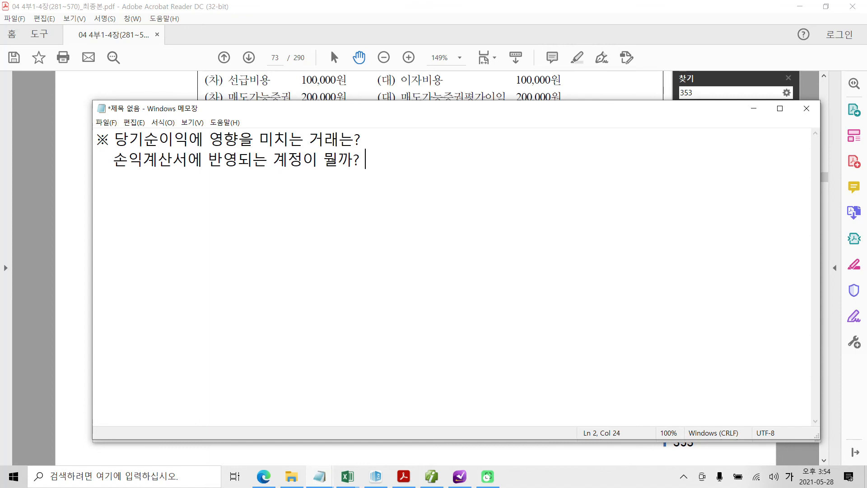
Continue the second line with "--> 수익과 비용 --> 따라서 수익이나 비용에 변동이 있을때".
text(--> 스)
key(BackSpace)
text(수익고)
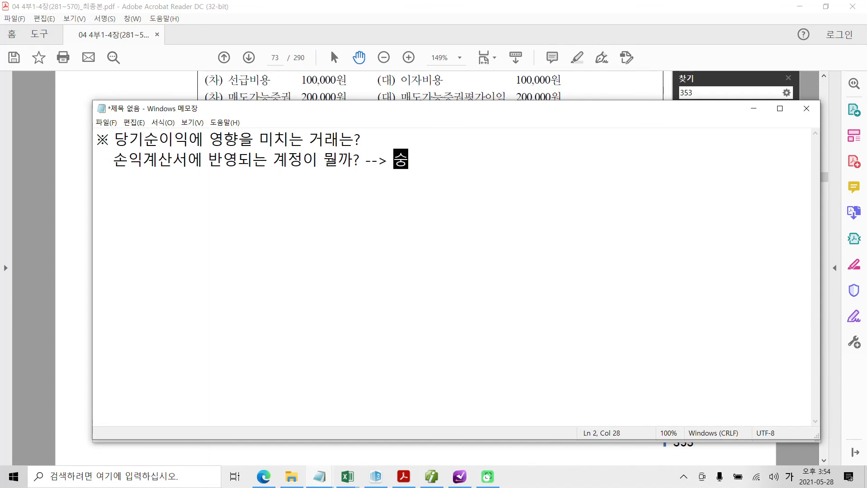
text(과 비용)
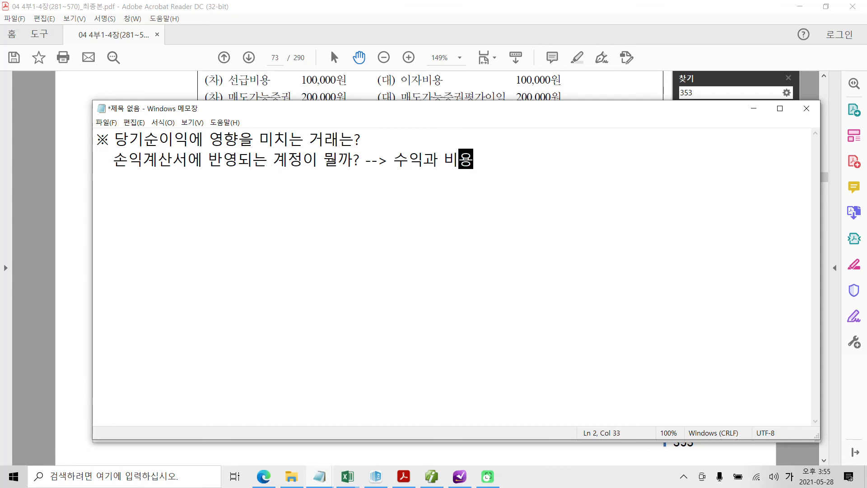
text(--> )
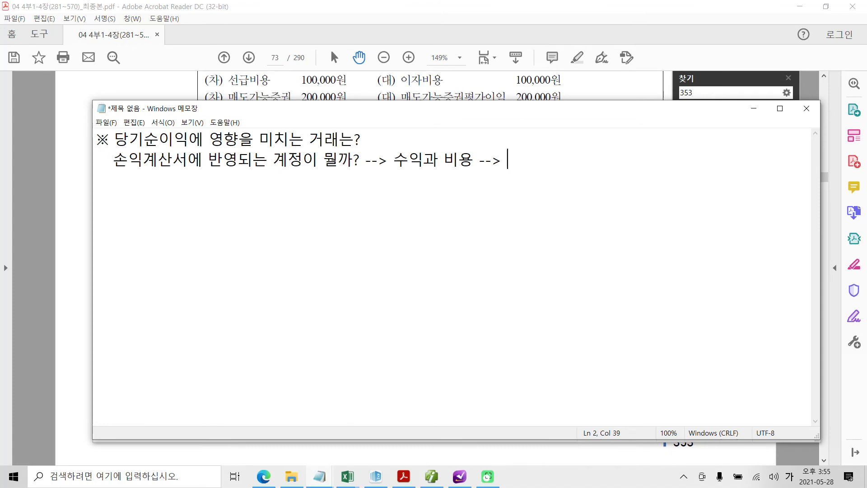
text(따라서 숭)
text(익)
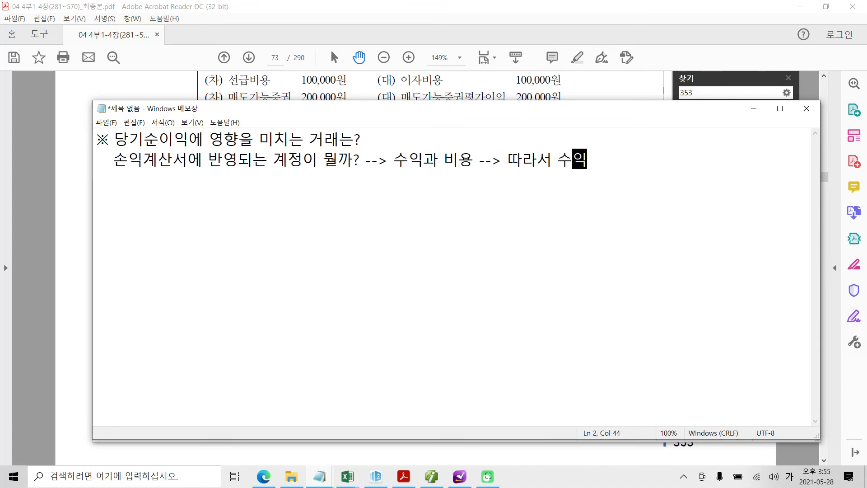
text(이나 빙용에 )
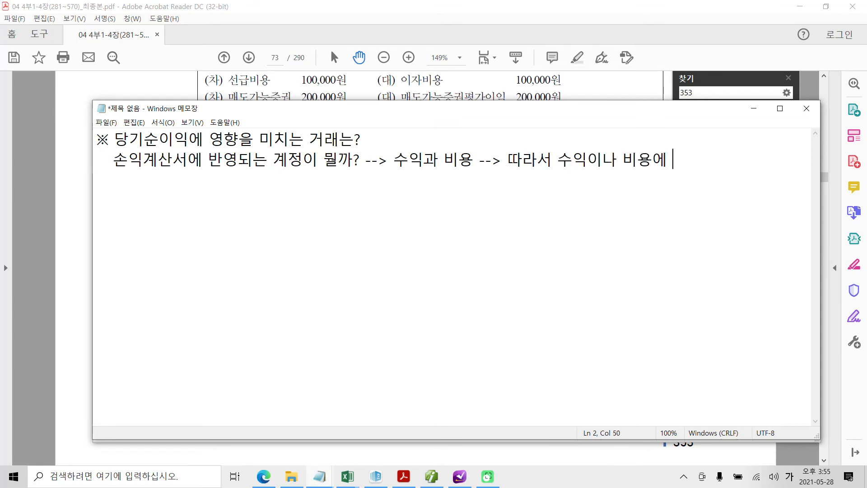
text(변동이 있을)
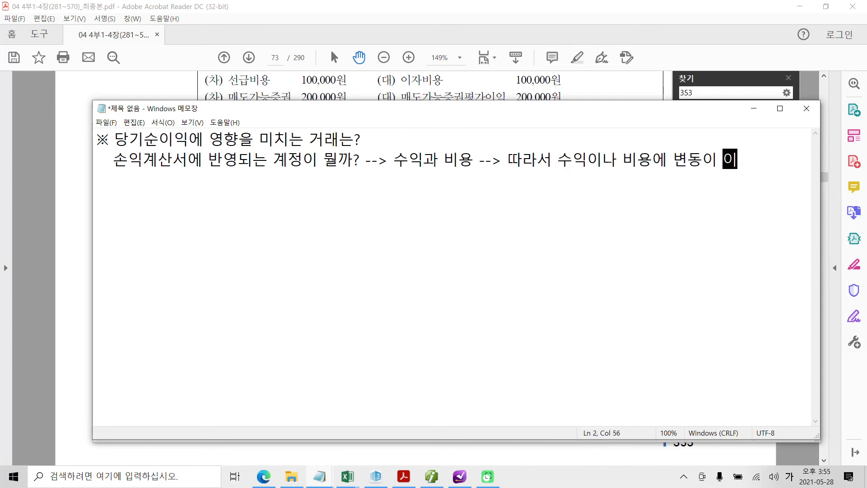
text(ㄸ)
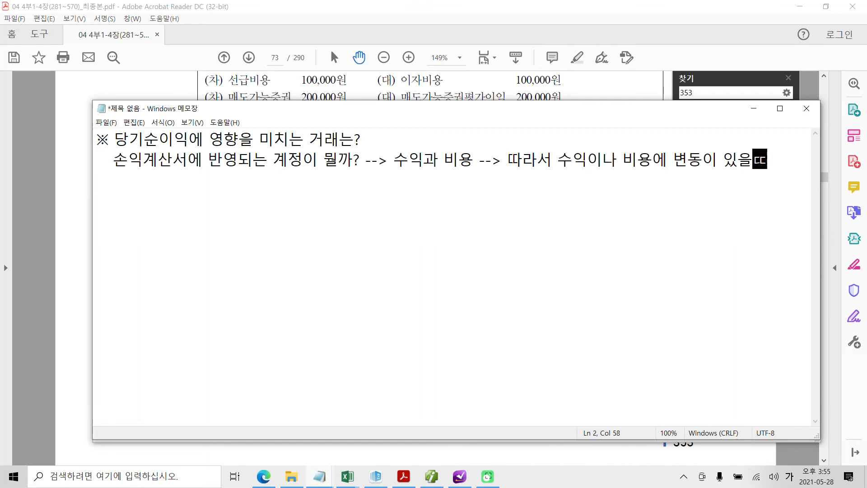
text(ㅐ)
Arrange the Notepad window below question 21 so that the PDF's four answer choices can be read above the notes.
drag(358, 105, 348, 194)
click(754, 113)
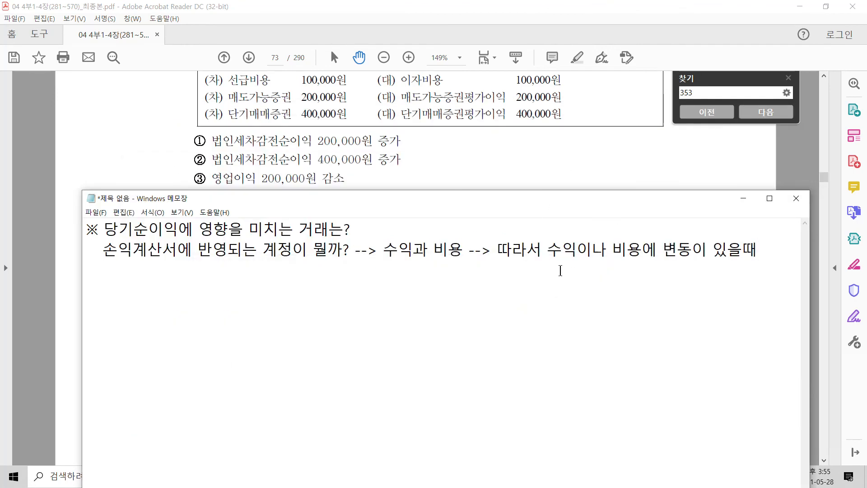
drag(525, 204, 494, 302)
scroll(480, 313, down, 3)
drag(419, 392, 406, 392)
Start a note line for choice 1 with "1) 주식할인발행차금(자본조정- 자본)," below the second line.
click(796, 364)
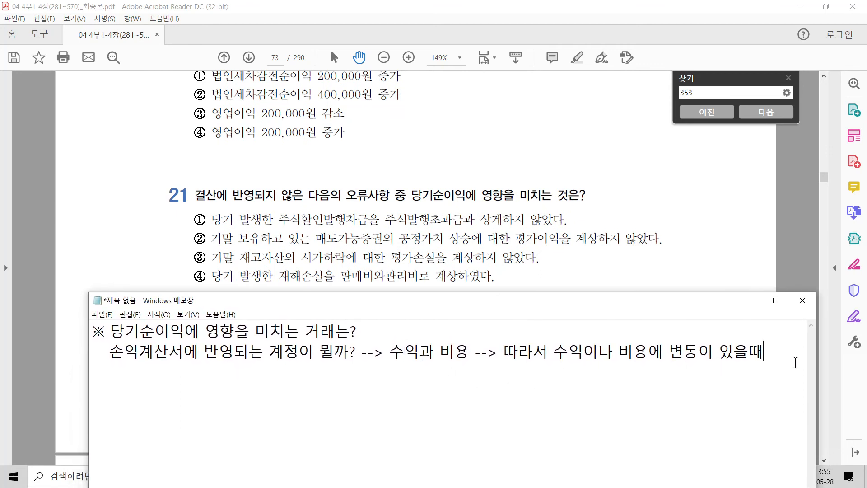
text(1))
text(주)
text(식할이)
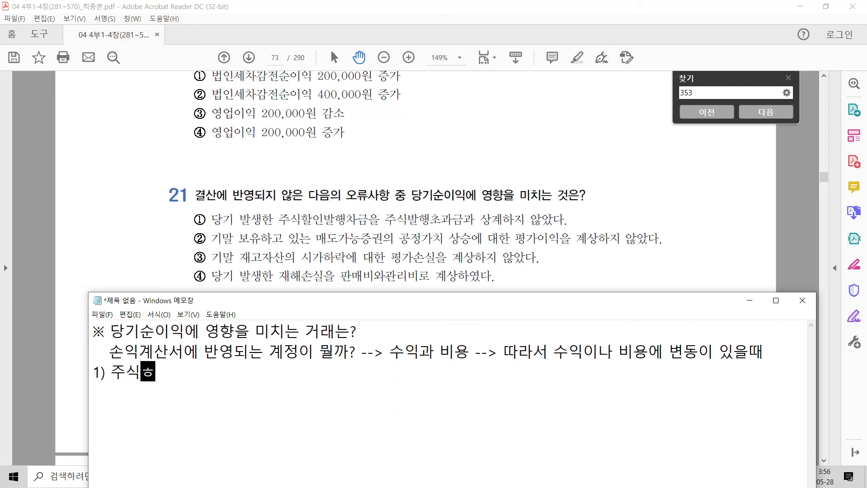
text(인발)
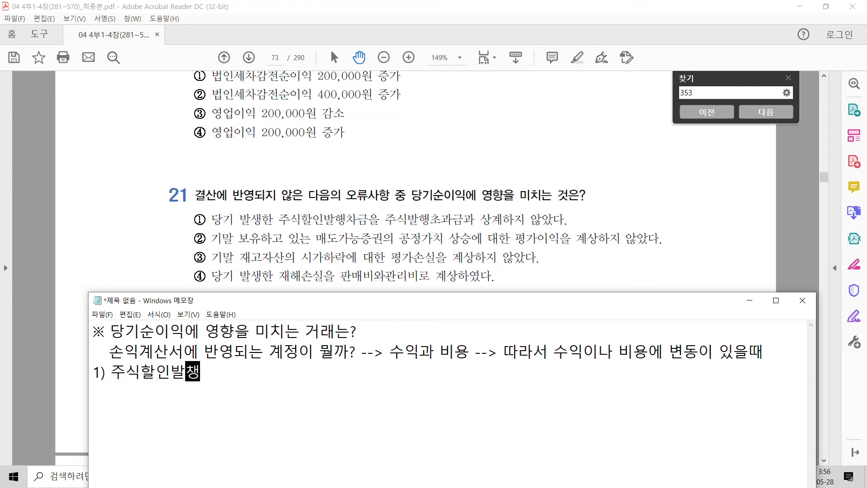
text(행차금)
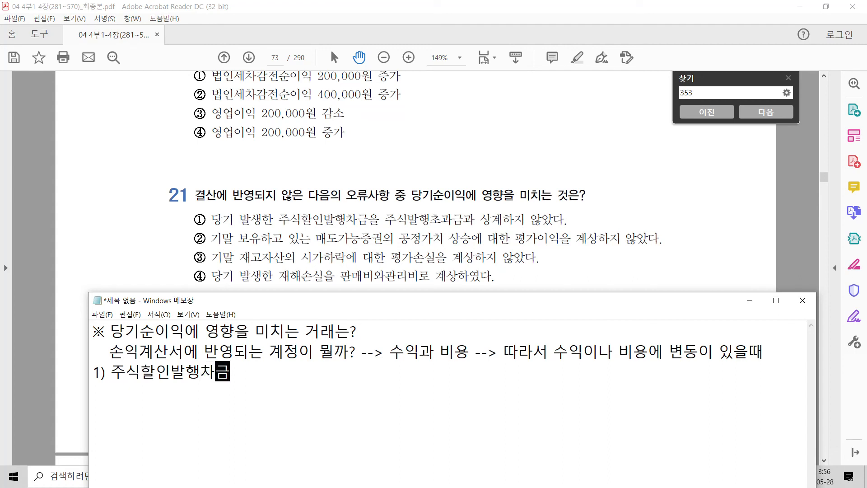
text(()
text(자본이)
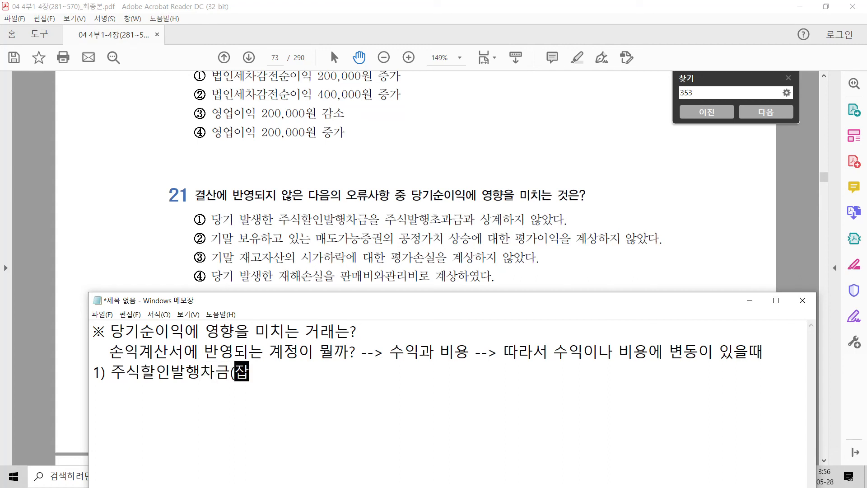
key(BackSpace)
key(BackSpace)
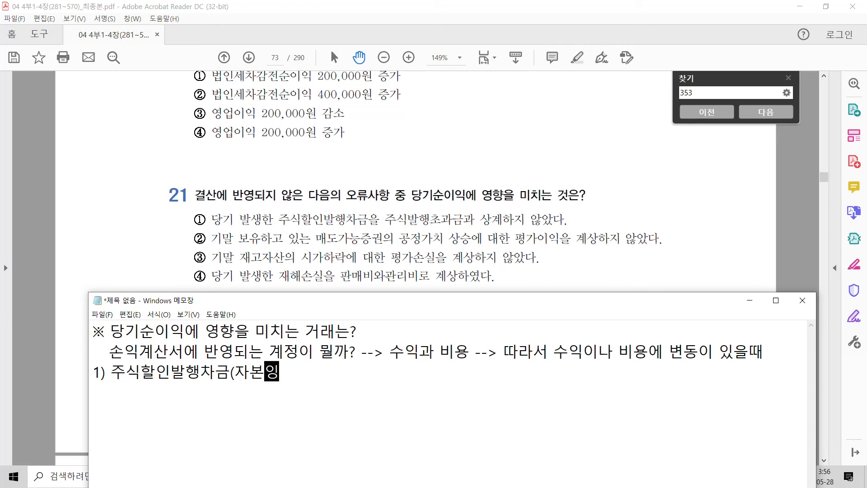
text(조정)
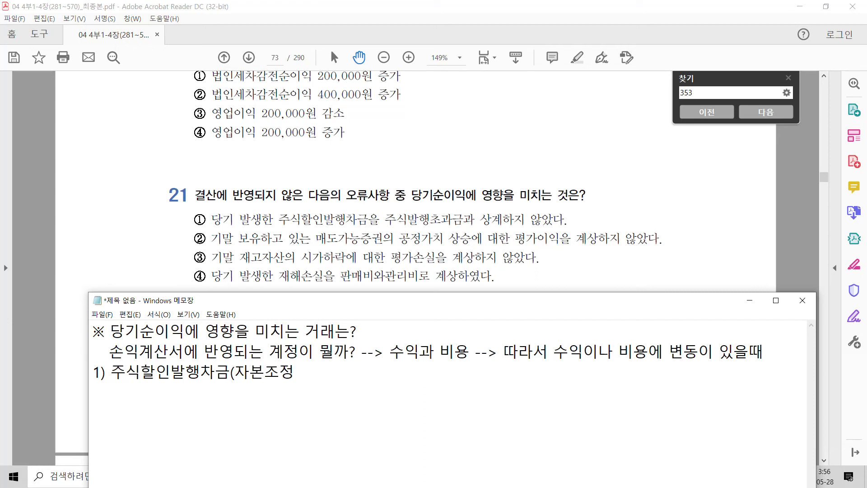
text(- 자본),   주시)
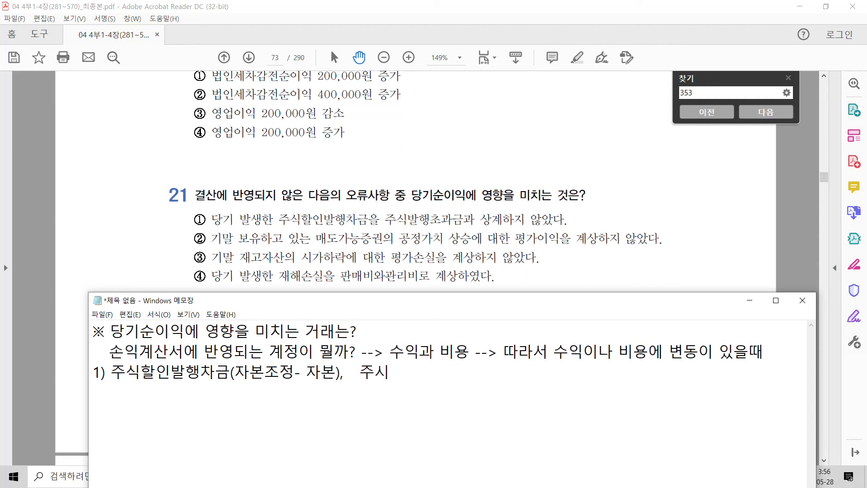
Complete the choice 1 line with "주식발행초과금(자본잉여금 - 자본) ---> X".
text(ㄱ밣행초과)
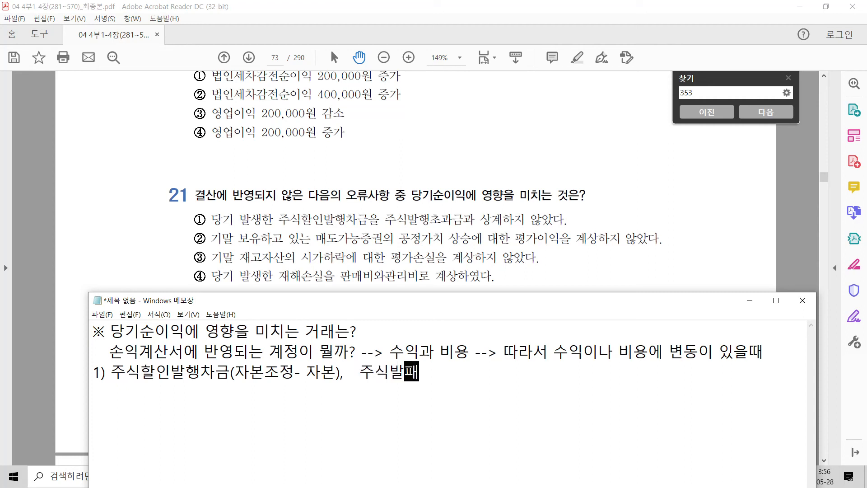
text(금)
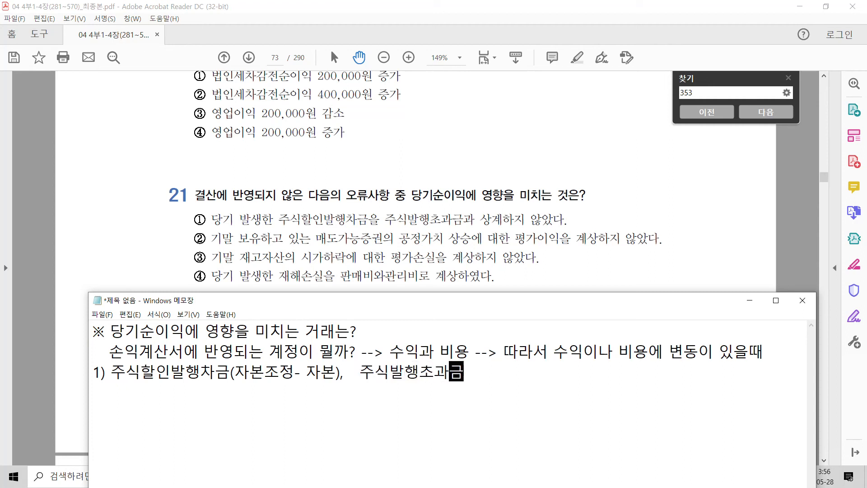
text((자본)
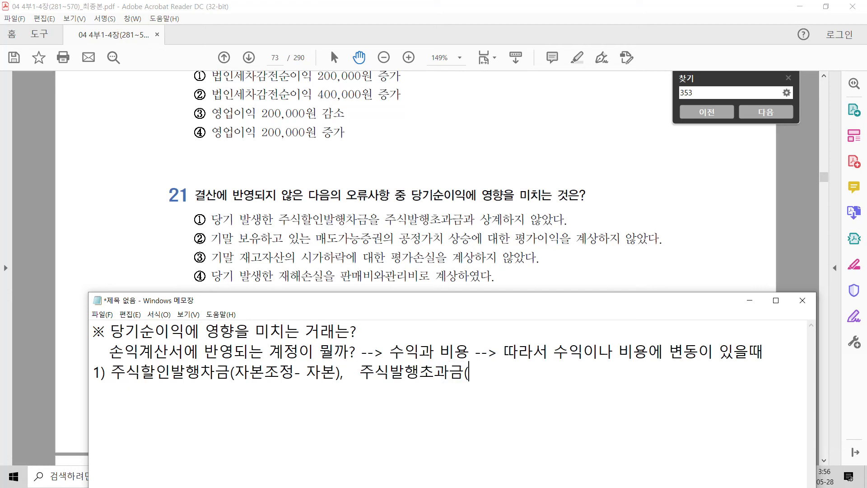
text(잉여그)
text(금 - )
text(자본))
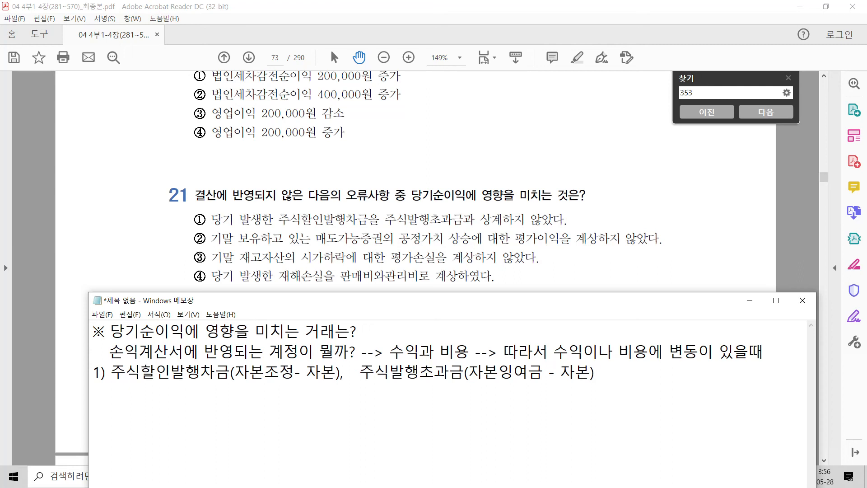
text(X)
key(BackSpace)
text(---> X)
Start a new note line for choice 2 reading "2) 상승이 100,000 이라면?".
key(Return)
text(2))
text(ck)
key(BackSpace)
key(BackSpace)
key(Hangul)
text(상승)
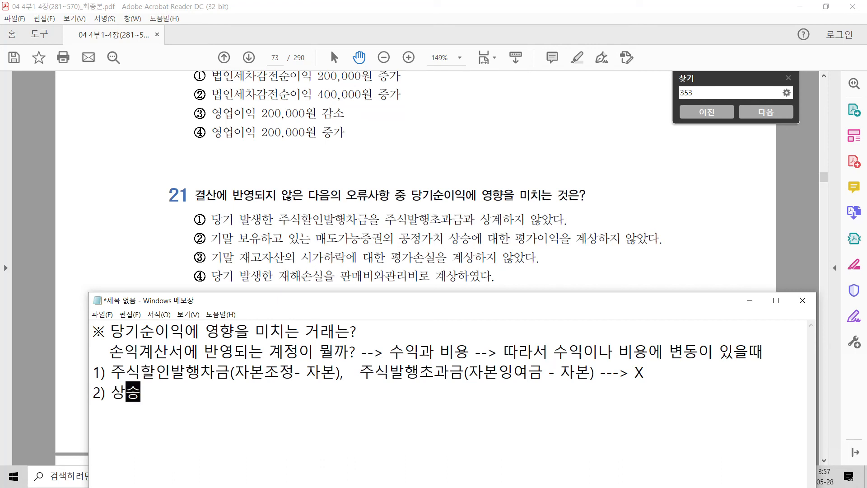
text(ㅇㅣ 100,)
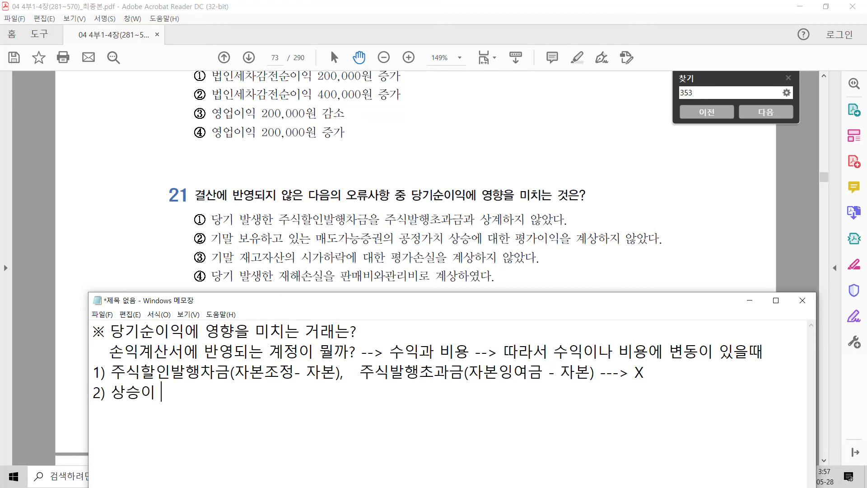
text(000)
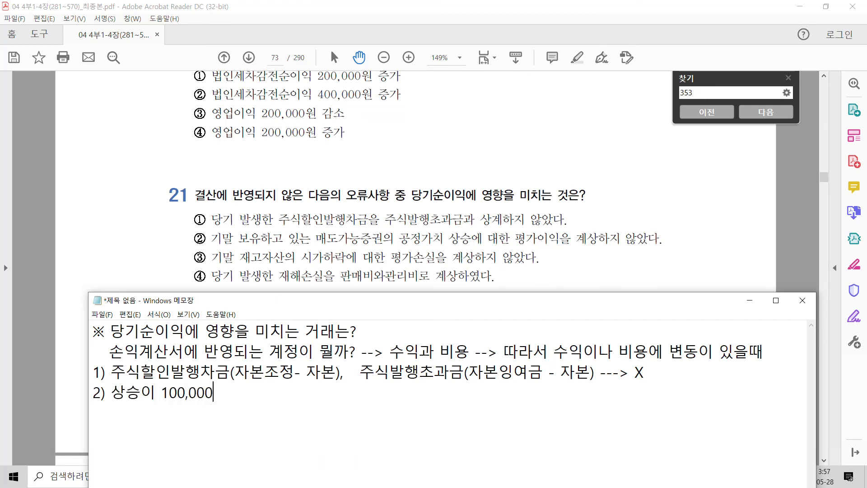
text( 이라며ㄴ? )
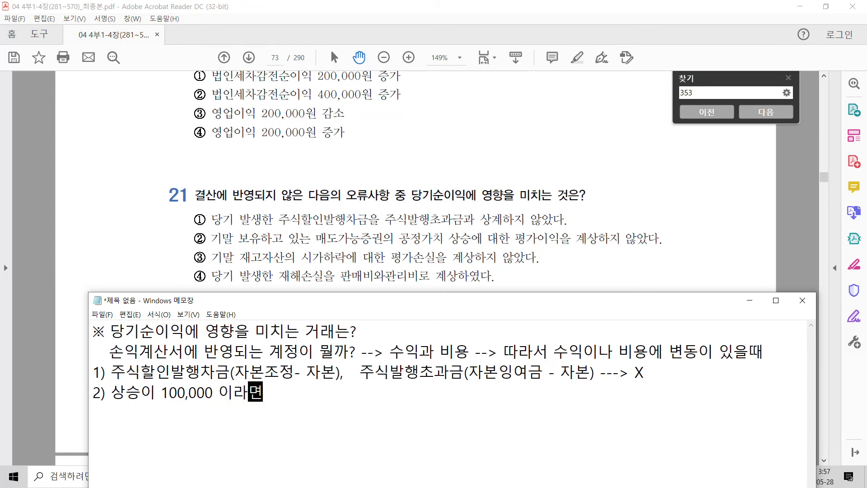
Add the debit entry "차)매도가능증권 100,000 (자산증가)" to the choice 2 note line.
text(차))
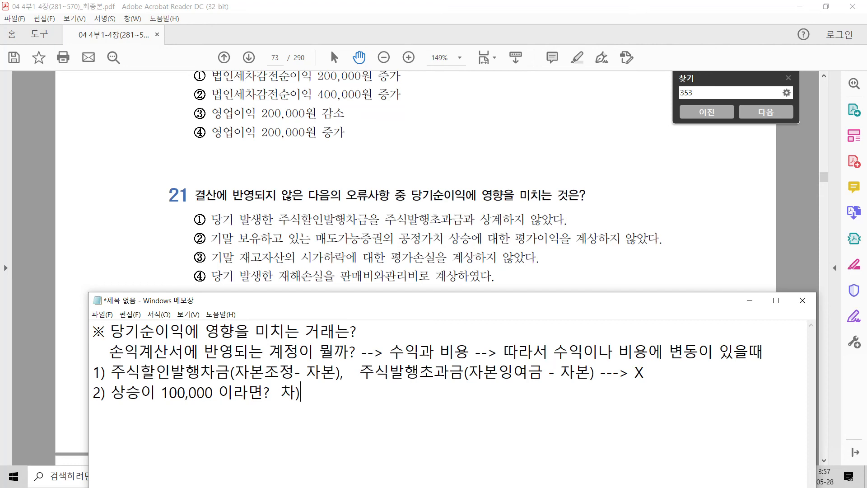
text(a)
key(BackSpace)
text(매도가능증권)
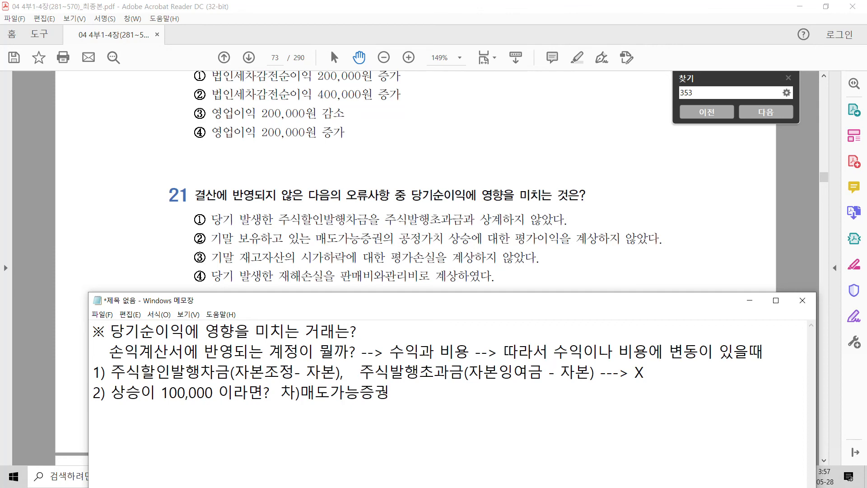
key(BackSpace)
text(권 )
text(100,000)
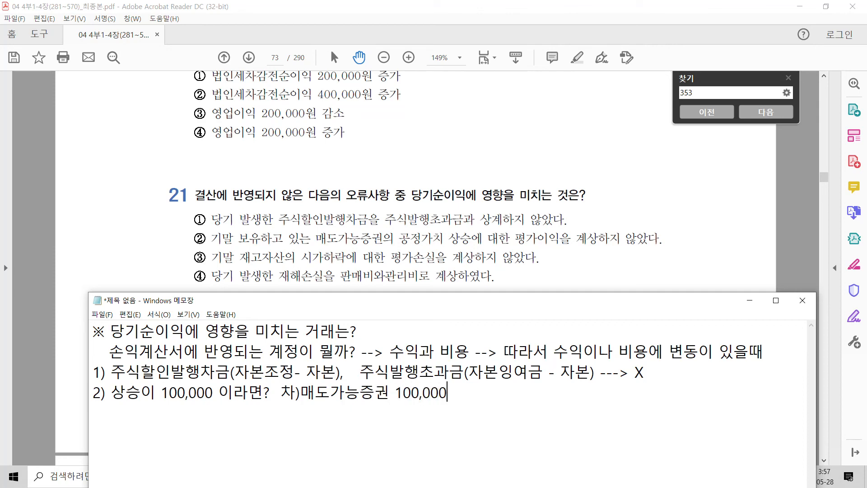
text( (자산증)
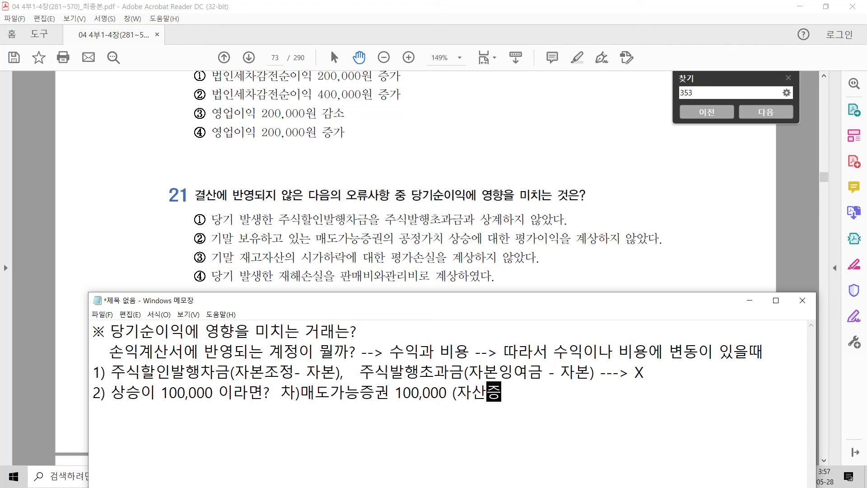
text(가))
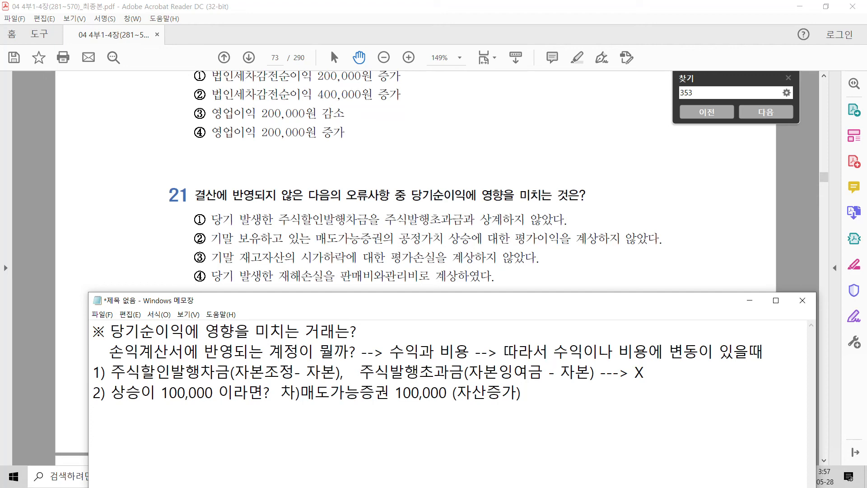
Add the credit entry "대)매도가능증권평가이익 100,000" to the choice 2 note line.
text(  대)매)
text(도가능즈)
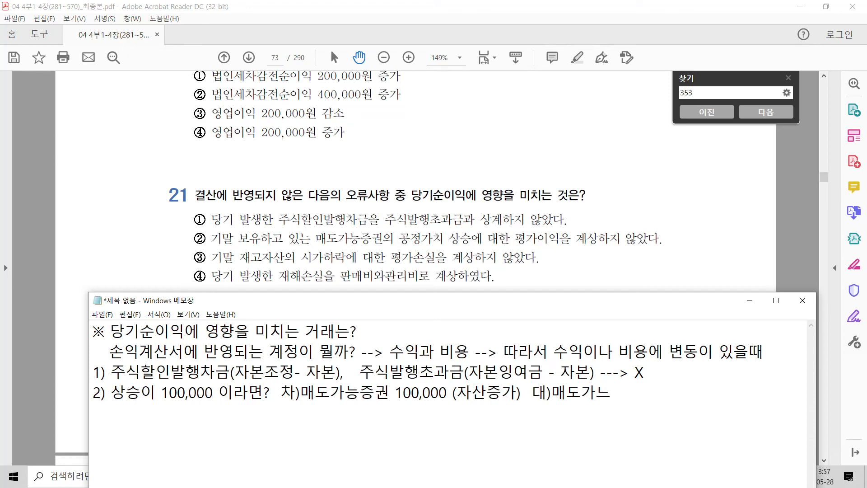
text(증권평)
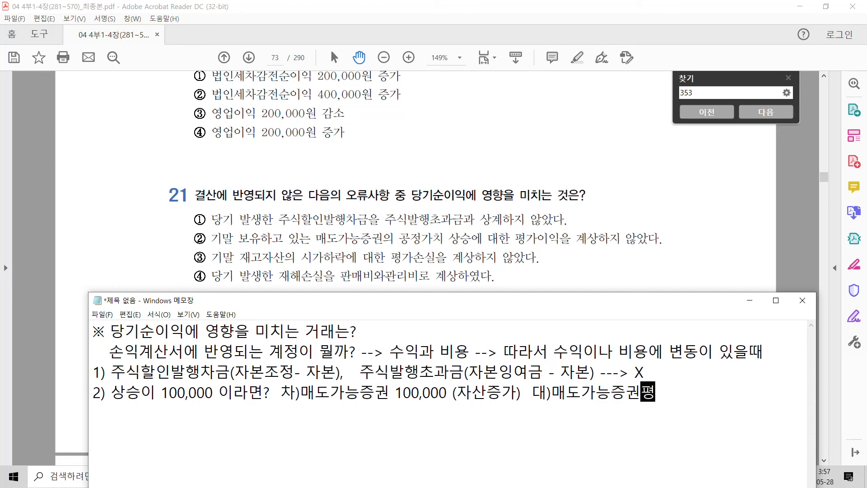
text(가이익 )
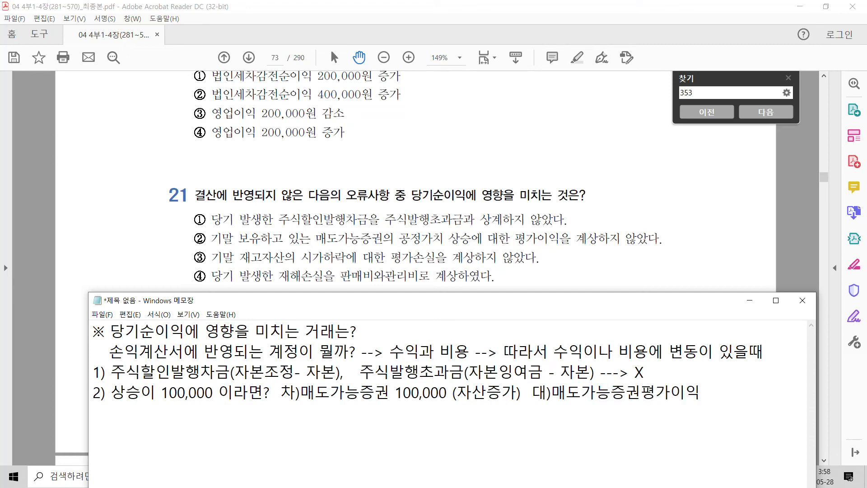
text(100,000)
Reposition and widen the Notepad window, and end the choice 2 line with "(자본증가)".
drag(582, 302, 550, 268)
drag(56, 377, 34, 377)
text(()
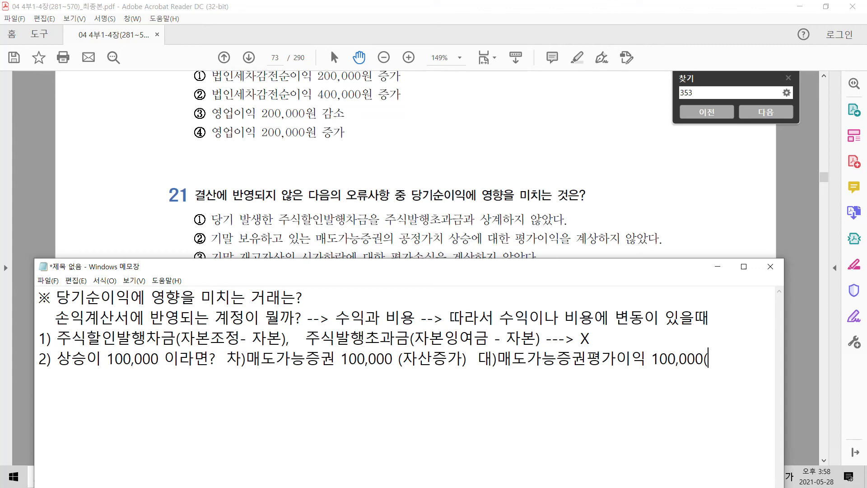
text(자본)
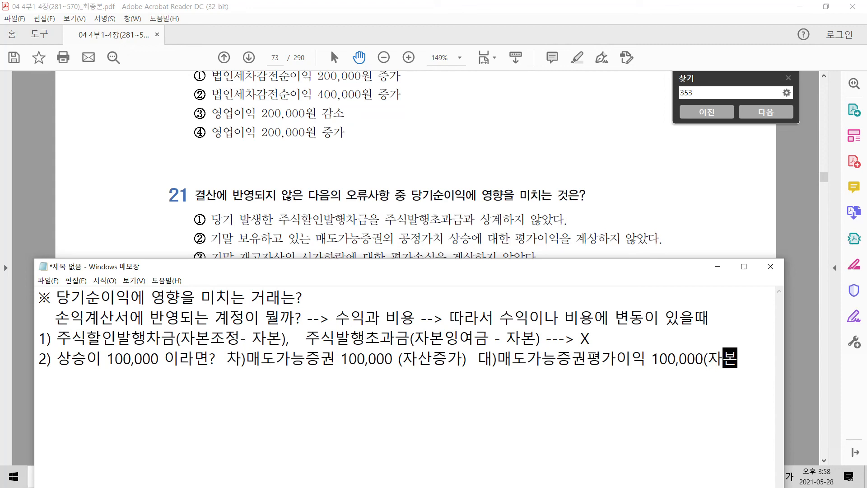
text(증ㄱㅏ))
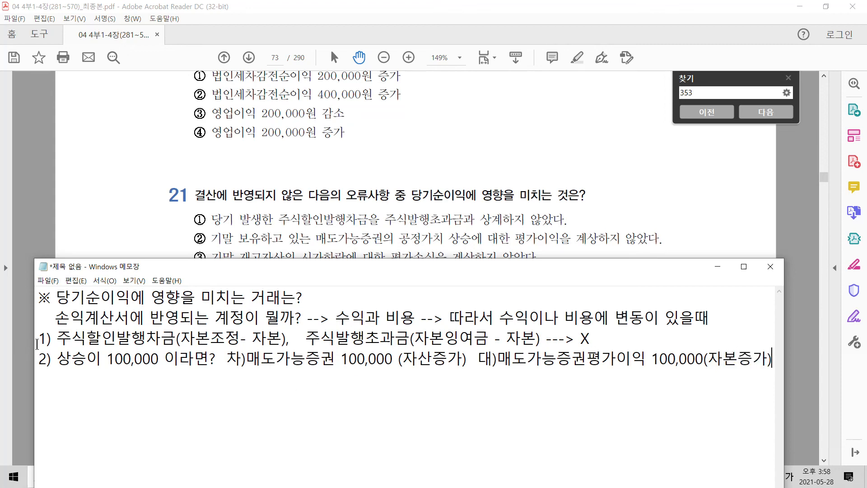
drag(34, 344, 18, 344)
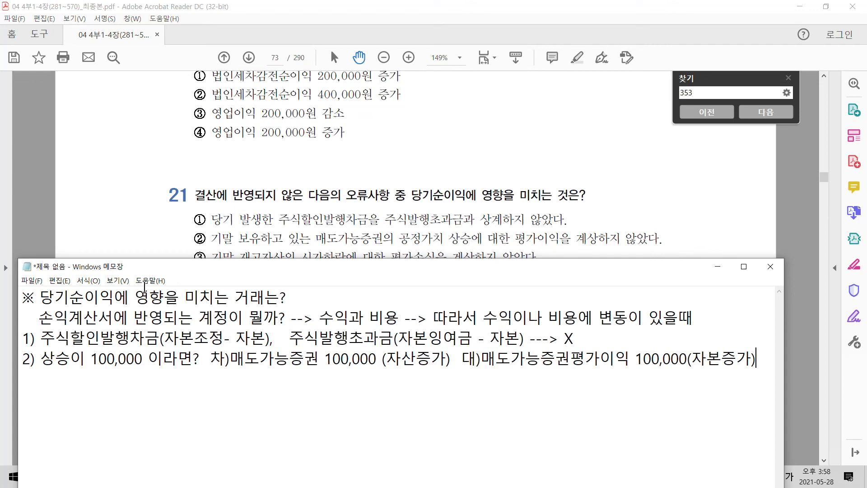
Start a choice 3 note line reading "3) 차)재고자산평가손실 10,000 (매출원가-비용발생)", keeping the PDF's third answer choice uncovered.
key(Return)
drag(224, 266, 224, 279)
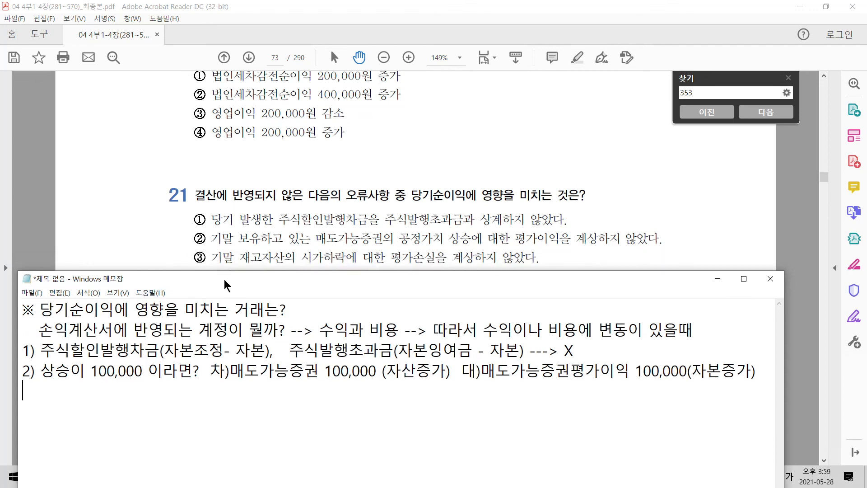
text(3))
text(차)재고)
text(자산평가손)
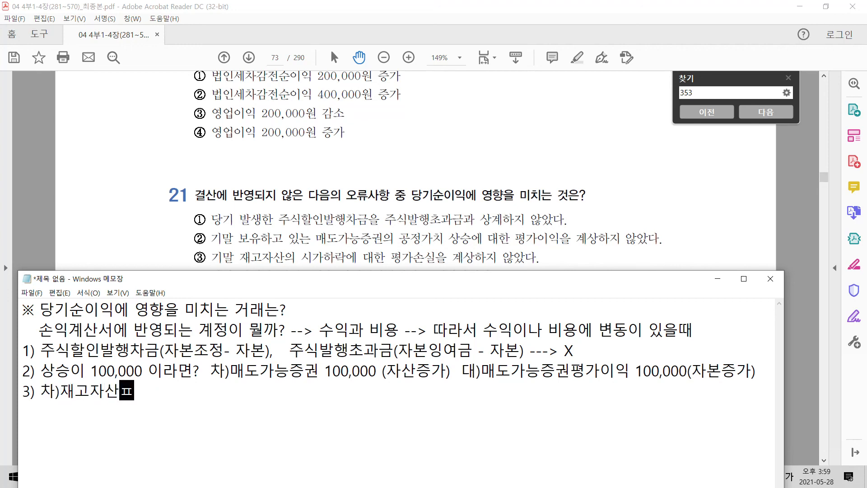
text(실  )
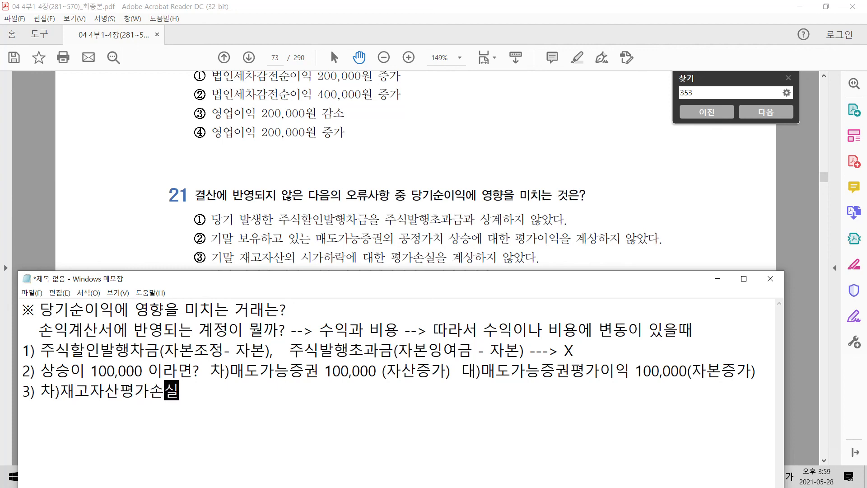
text(10,000 )
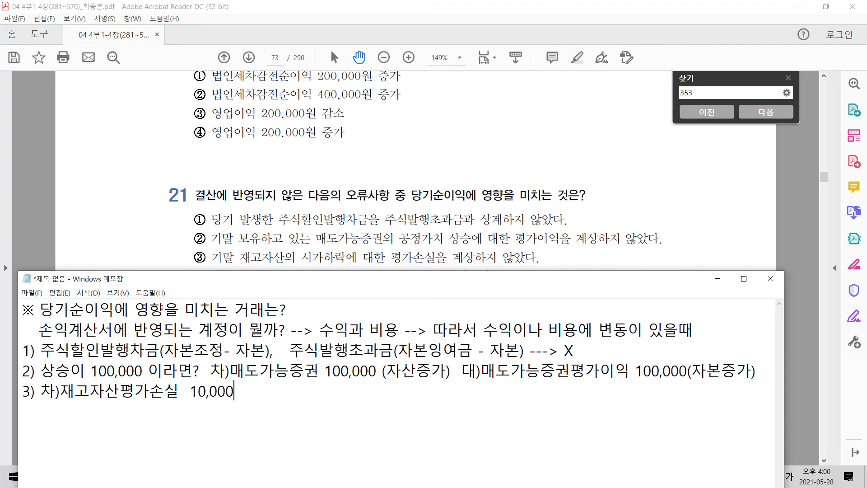
text((매출원가)
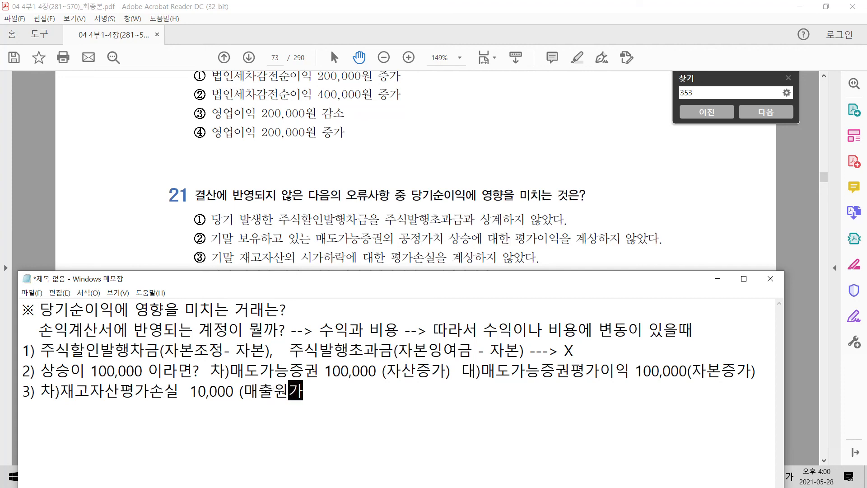
text(-비용)
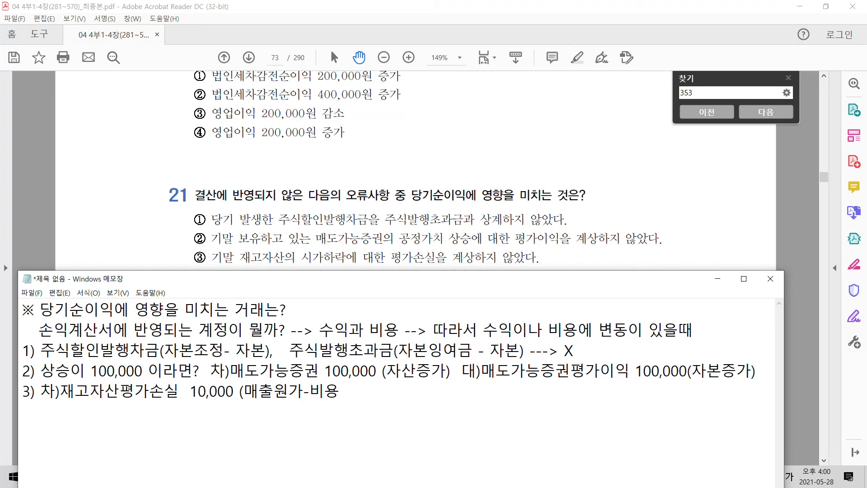
text(발생))
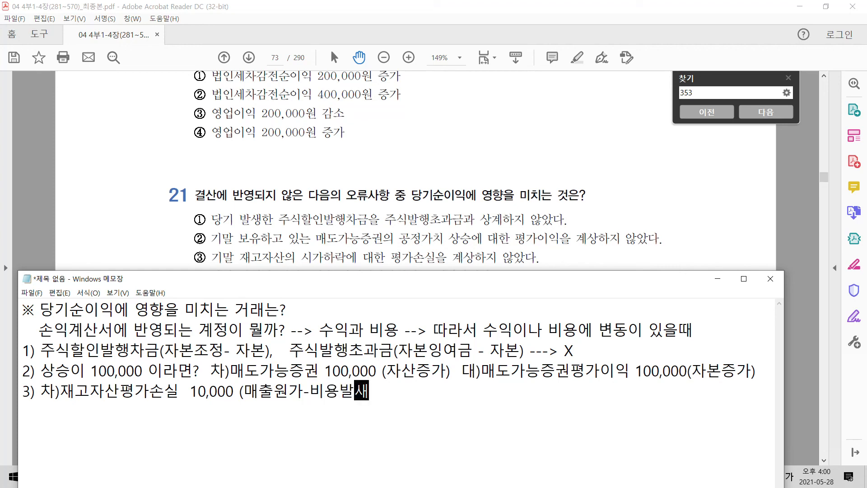
Complete the choice 3 line with the credit entry "대)재고자산평가충당금 10,000 (재고자산 차감)".
text(   대)
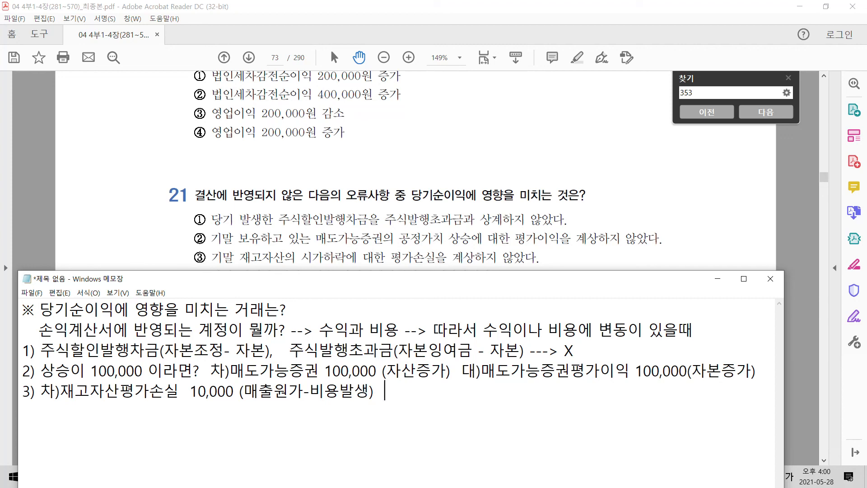
text()매)
key(BackSpace)
key(BackSpace)
text(재고자산평)
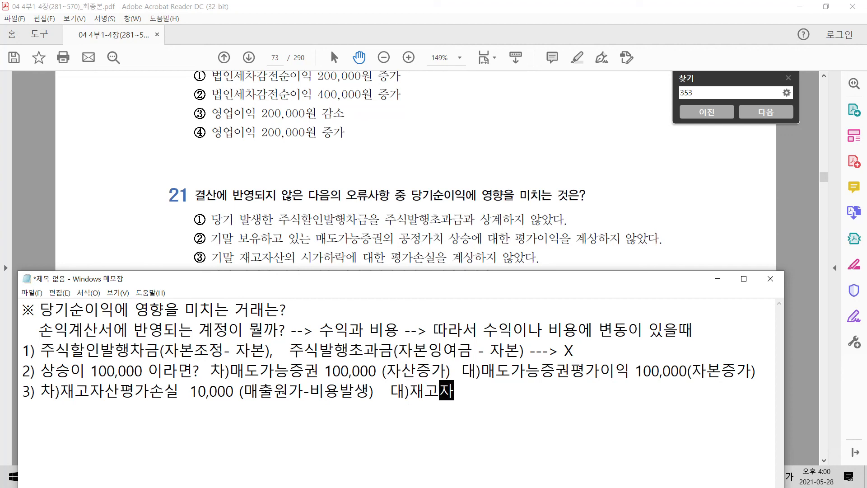
text(가충)
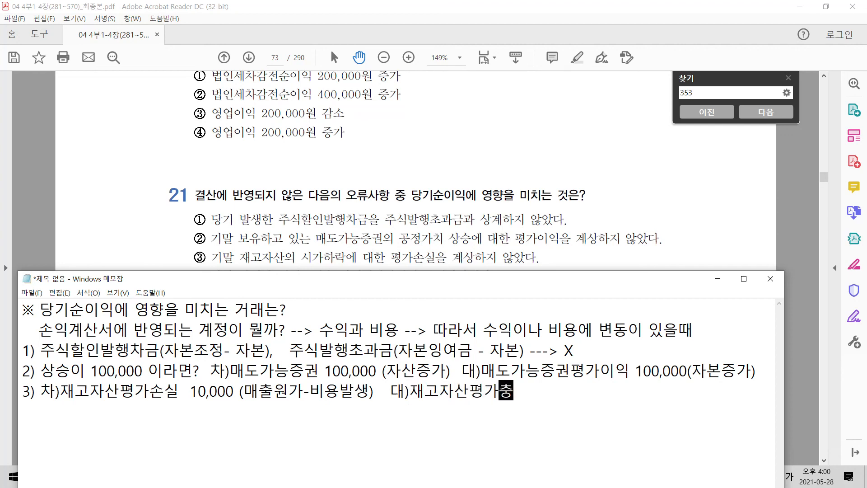
text(당ㄱㅡㅁ)
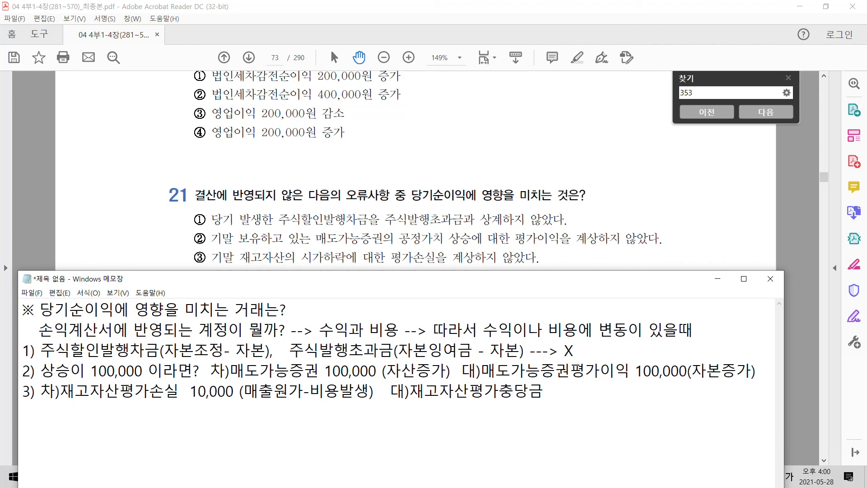
text( 10,000 ()
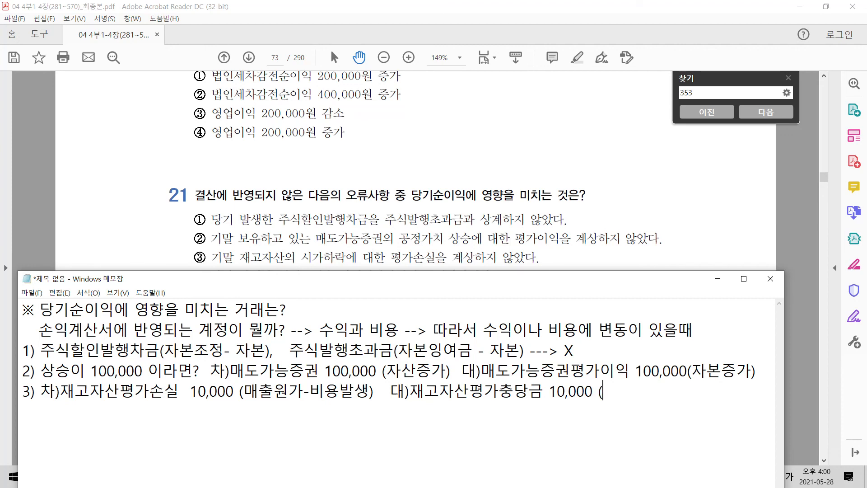
text(재고)
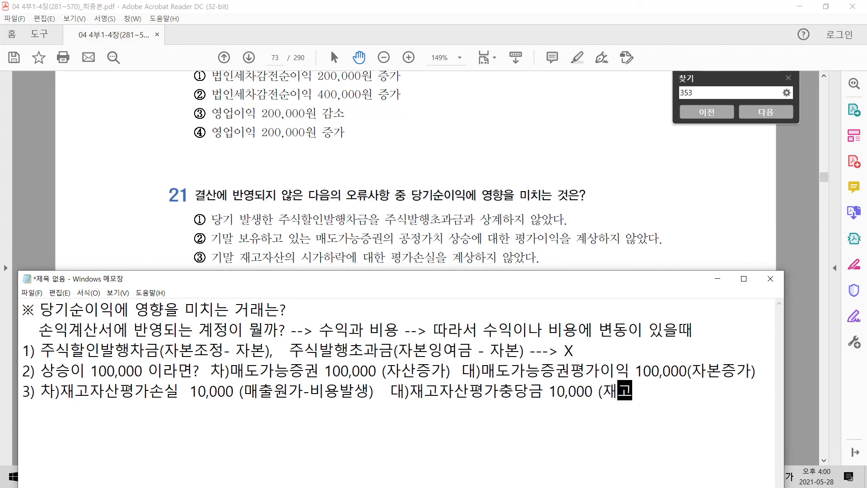
text(자산차ㄱ)
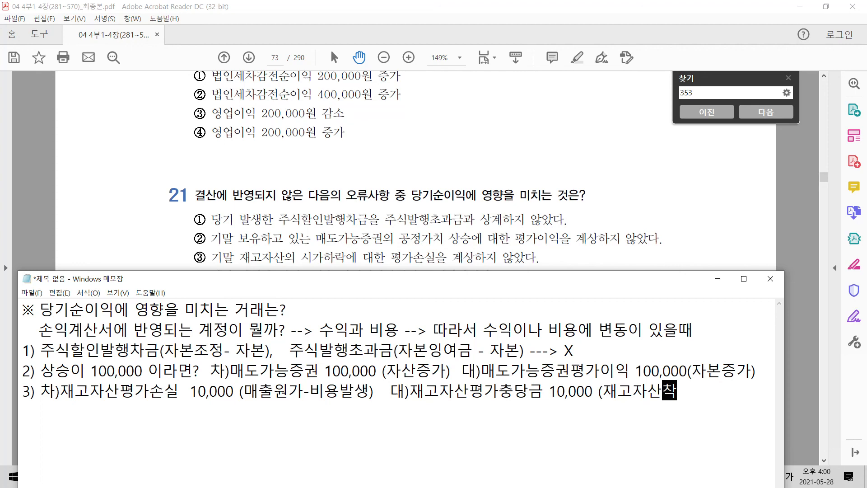
key(BackSpace)
key(BackSpace)
text(차감)
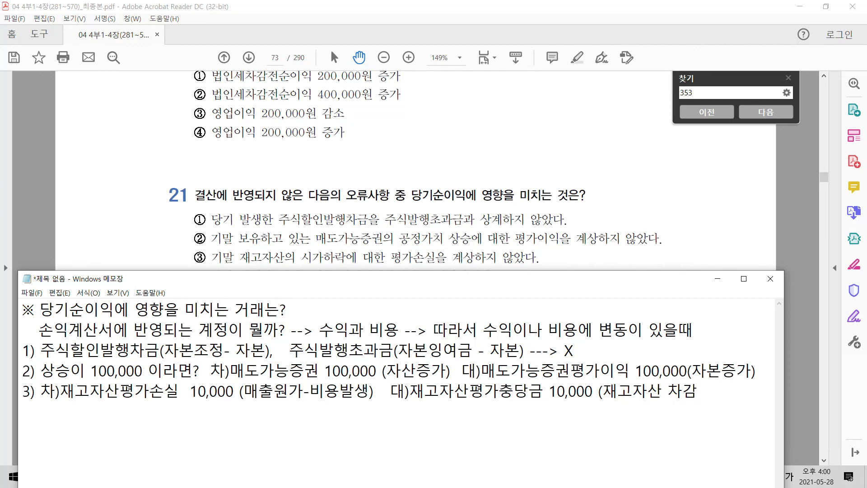
text())
Mark the choice 3 entries, question 21's 당기순이익 phrase, the note's "비용에 변동이 있을때" and answer choice 3 in blue pen, and clear the marks.
drag(409, 402, 589, 414)
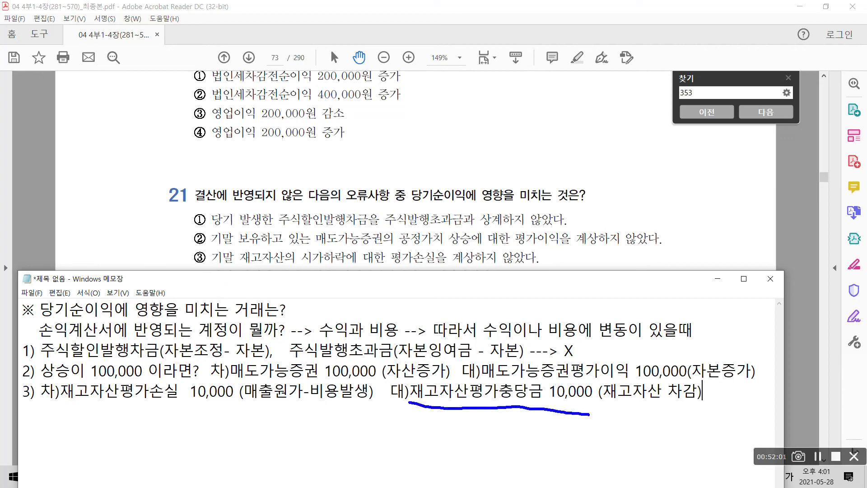
drag(244, 406, 375, 407)
mouse_move(429, 179)
mouse_down()
mouse_move(442, 214)
mouse_move(386, 171)
mouse_up()
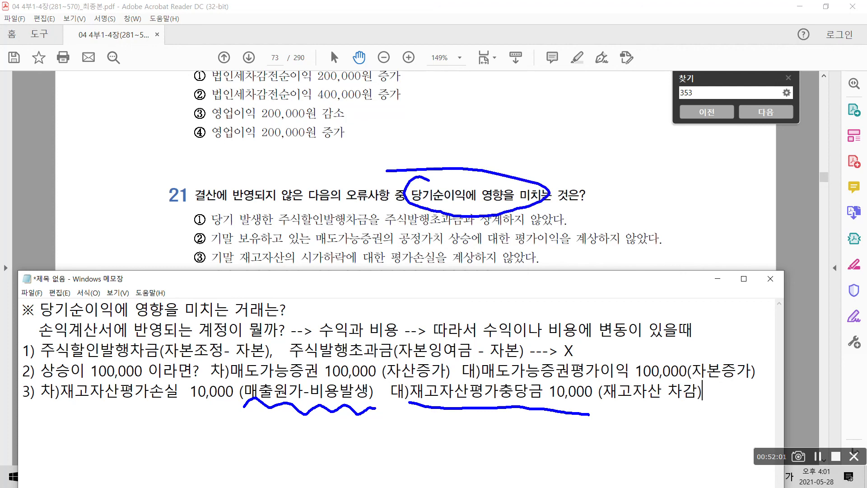
mouse_move(569, 312)
mouse_down()
mouse_move(572, 338)
mouse_move(583, 319)
mouse_up()
drag(585, 346, 696, 346)
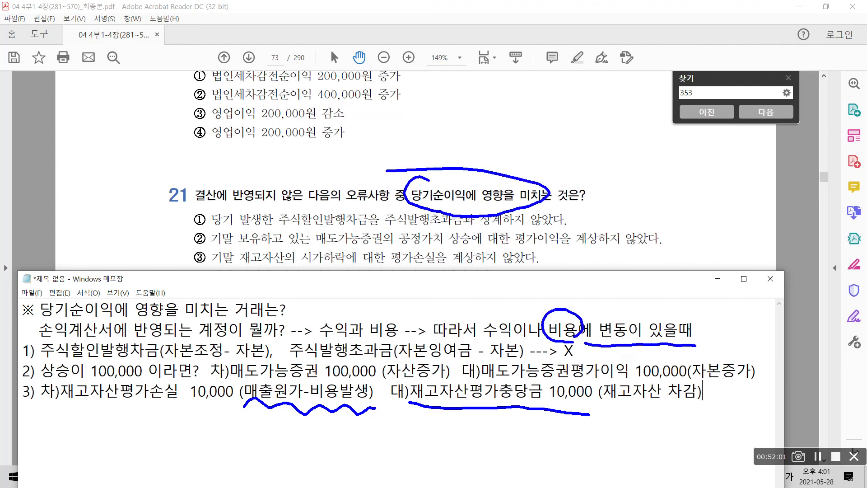
drag(446, 152, 461, 155)
mouse_move(199, 249)
mouse_down()
mouse_move(212, 258)
mouse_move(209, 270)
mouse_up()
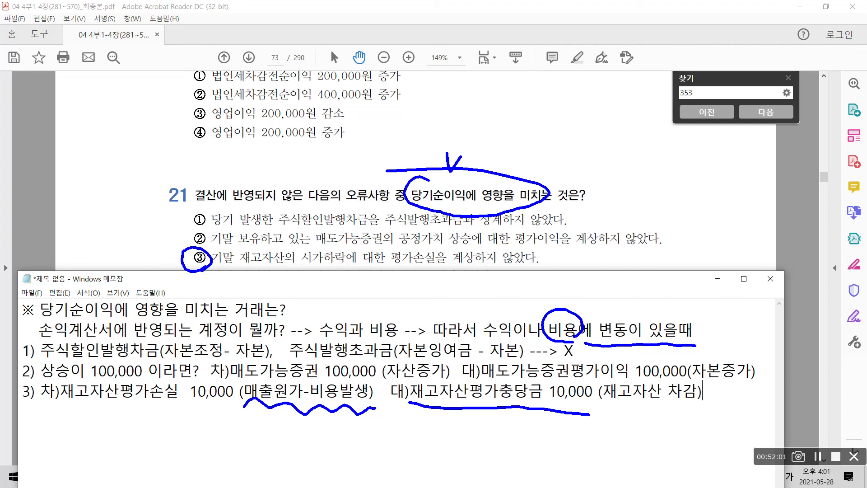
key(Escape)
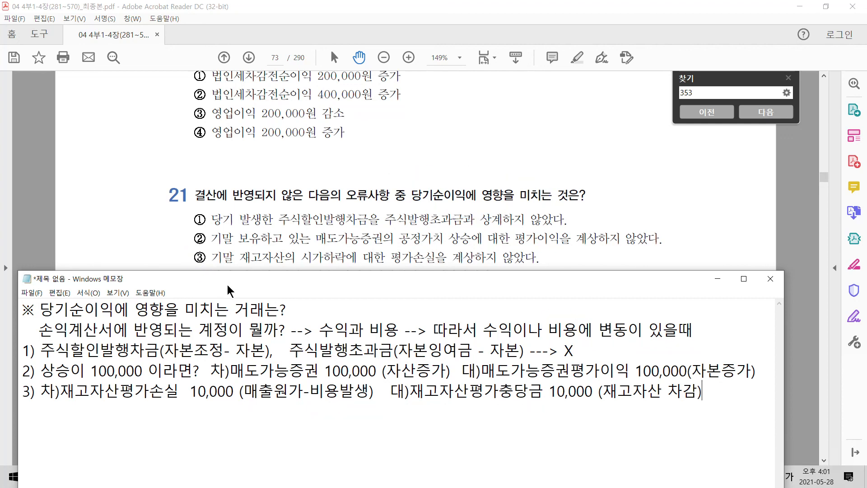
Uncover the PDF's fourth answer choice and start a note line reading "4) 차)판매관리비 10,000 (비용발생) 대)".
drag(249, 276, 248, 293)
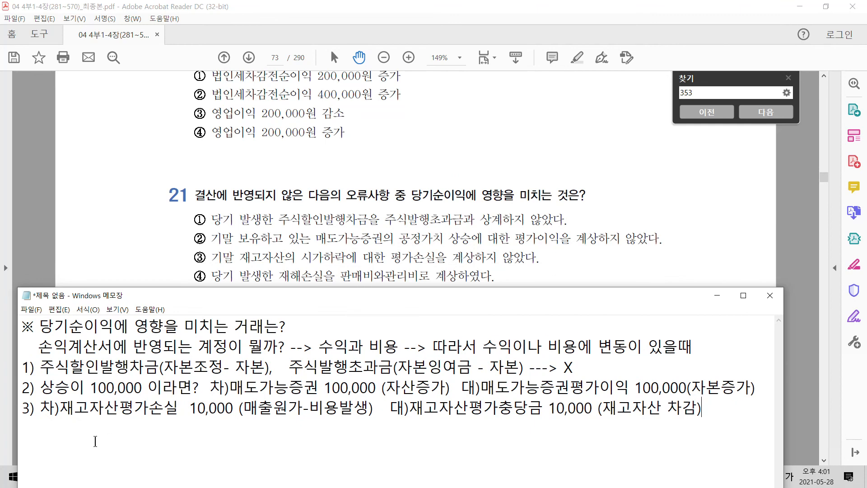
key(Return)
text(4))
text(차)
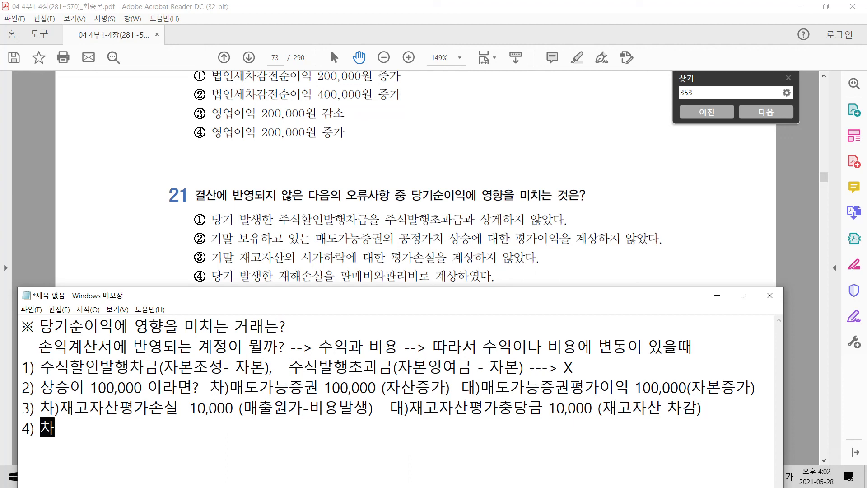
text())
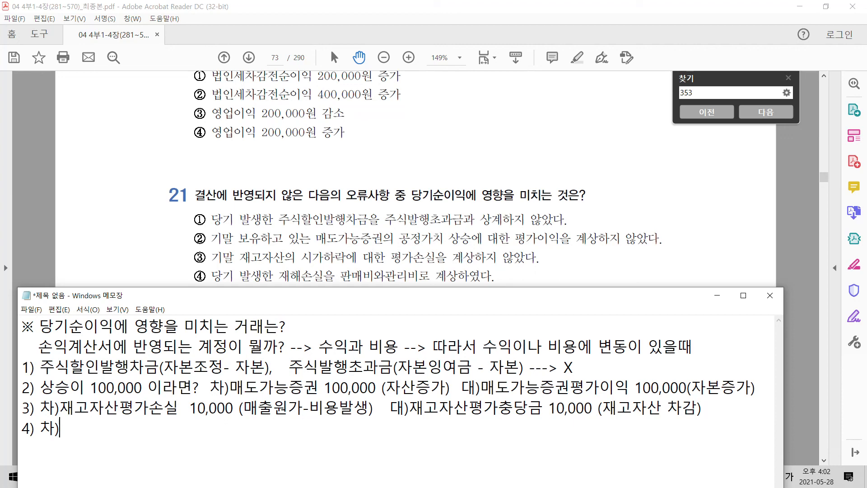
text(파ㅏㄴ)
key(BackSpace)
key(BackSpace)
key(BackSpace)
text(판매관리비)
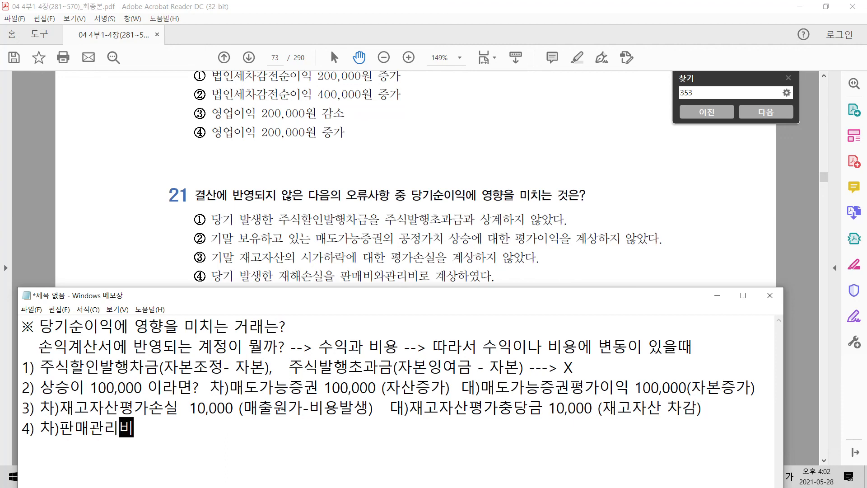
text(  10,000 (비용발생)         대))
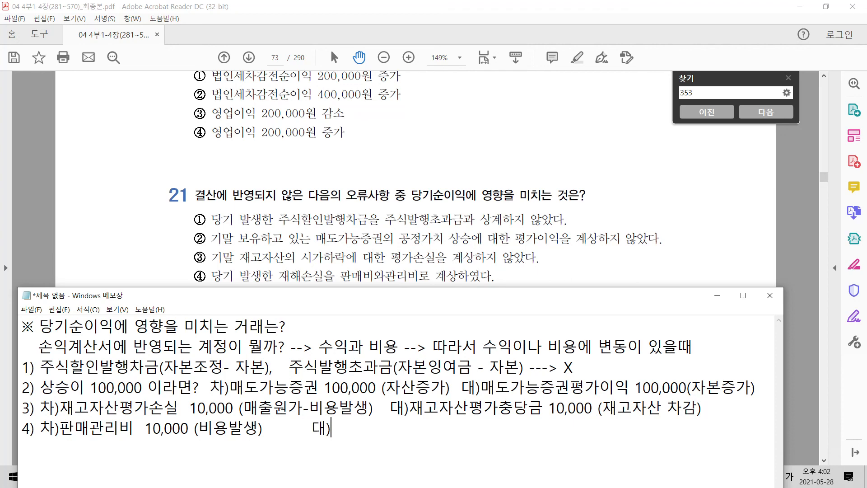
Complete the choice 4 line's credit entry with "상품 10,000 (자산감소)".
text(상품)
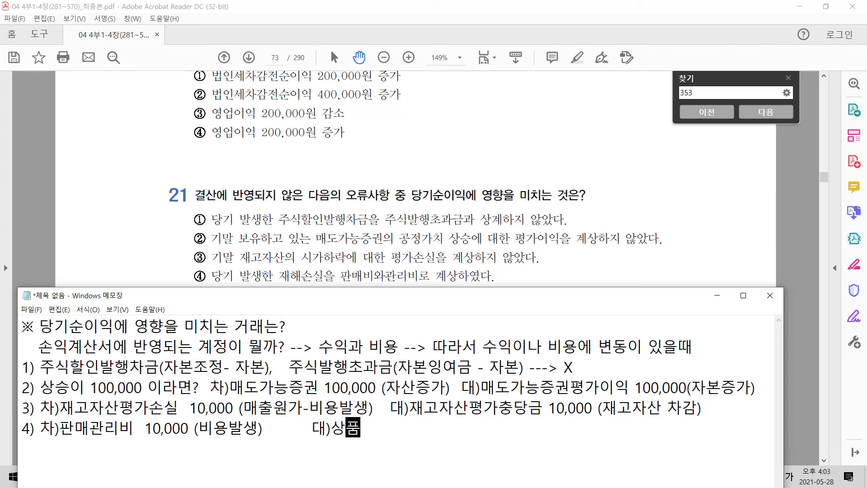
text(10,000 )
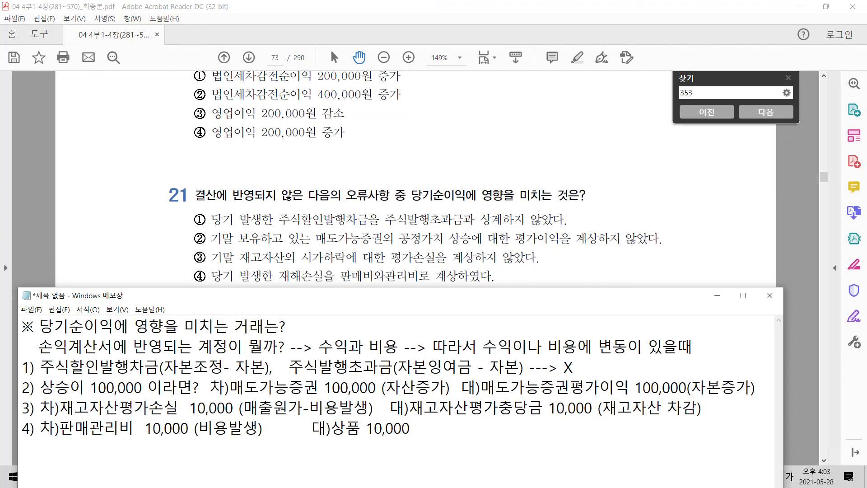
text(()
text(ㅈㅏ산감소)
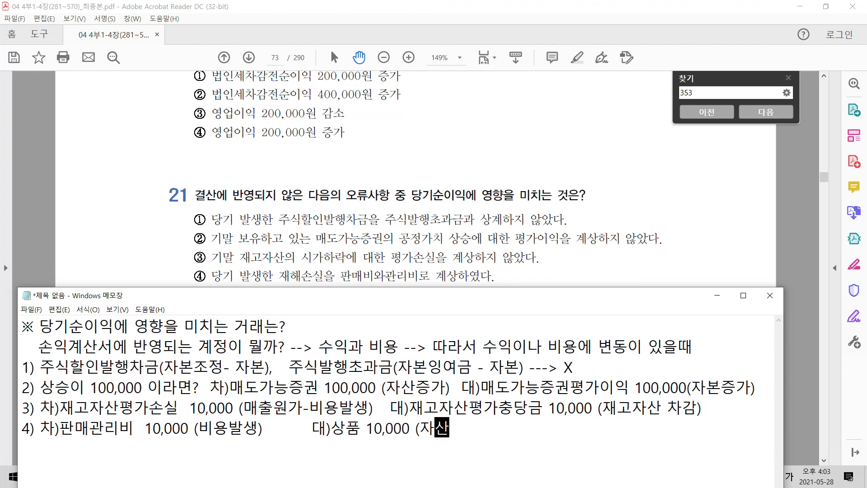
text())
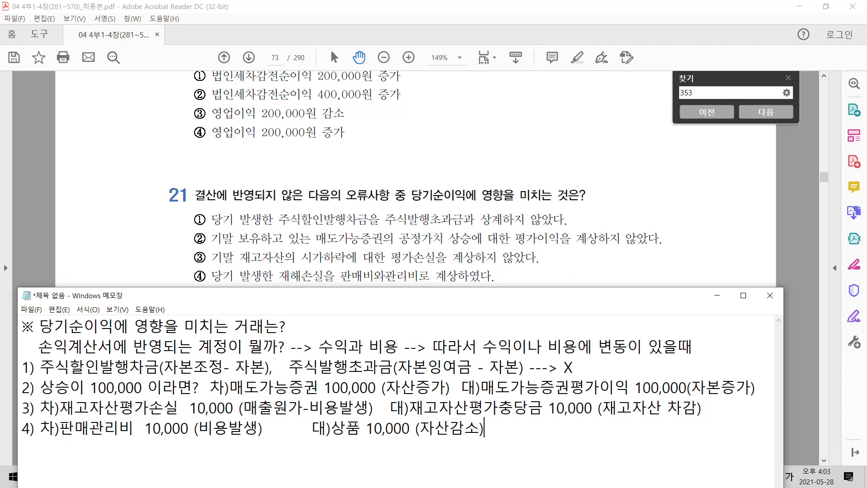
Add an indented line under the choice 4 entry reading "이 잘못을 수정한다면".
key(Return)
text(이 잘)
text(소)
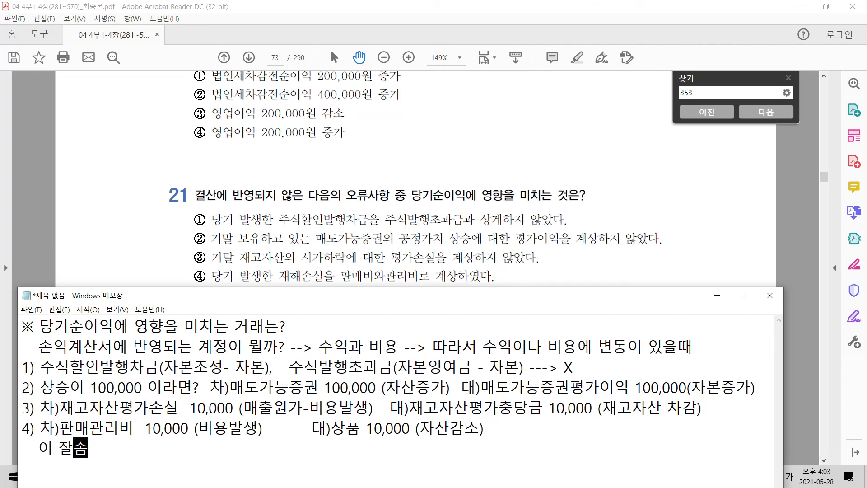
key(BackSpace)
text(모)
key(BackSpace)
key(BackSpace)
key(BackSpace)
text(ㅁ못을 고친)
key(BackSpace)
key(BackSpace)
key(BackSpace)
key(BackSpace)
text(수)
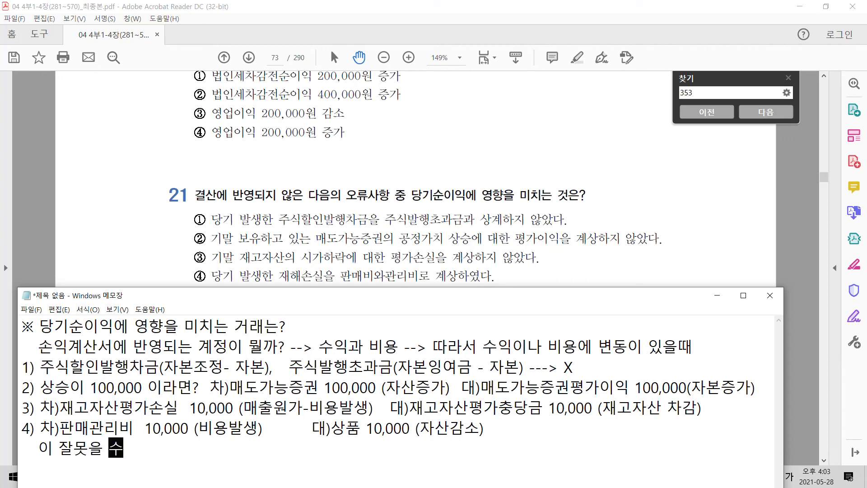
text(정한다면)
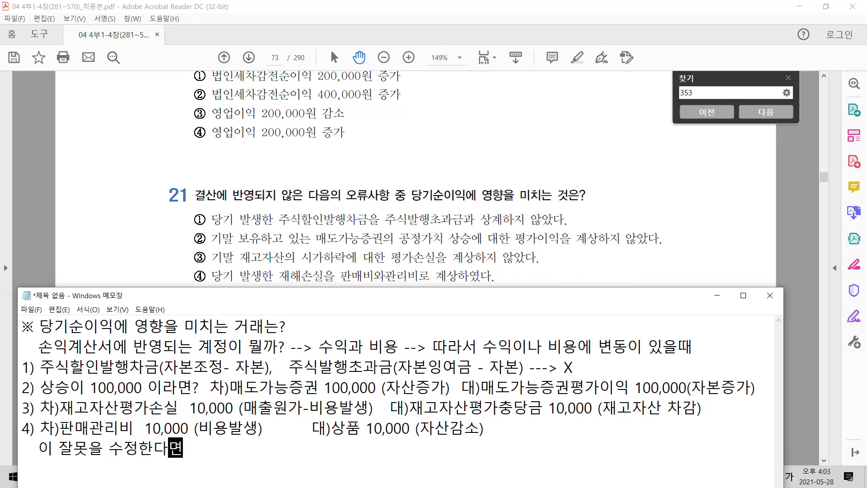
On a new line below, enter the corrected debit entry "차)재해손실 10,000 (비용발생- 영업외비용".
key(Return)
text(차)
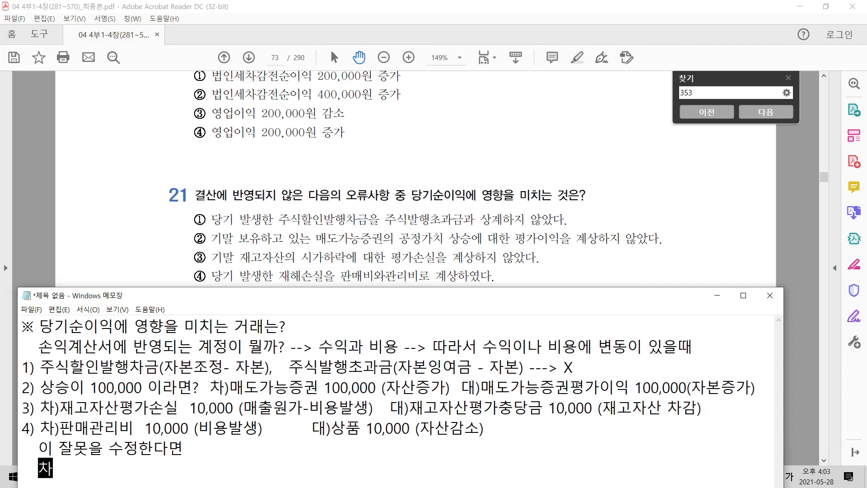
text()재해손실 )
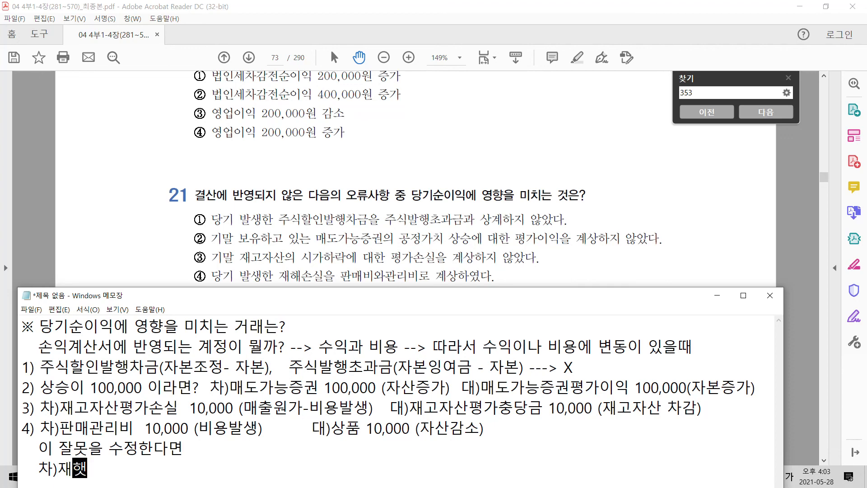
text(  10,0)
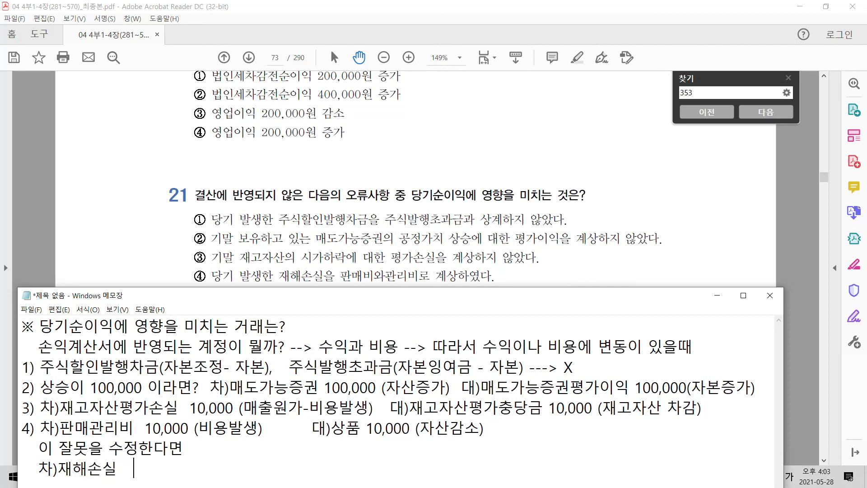
text(00 (비요)
text(ㅇㅂ)
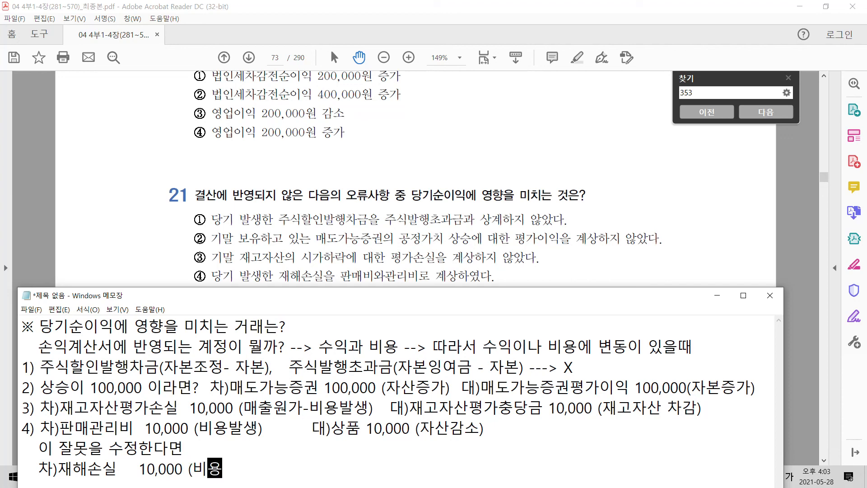
text(ㅏㄹㅅㅐㅇ-)
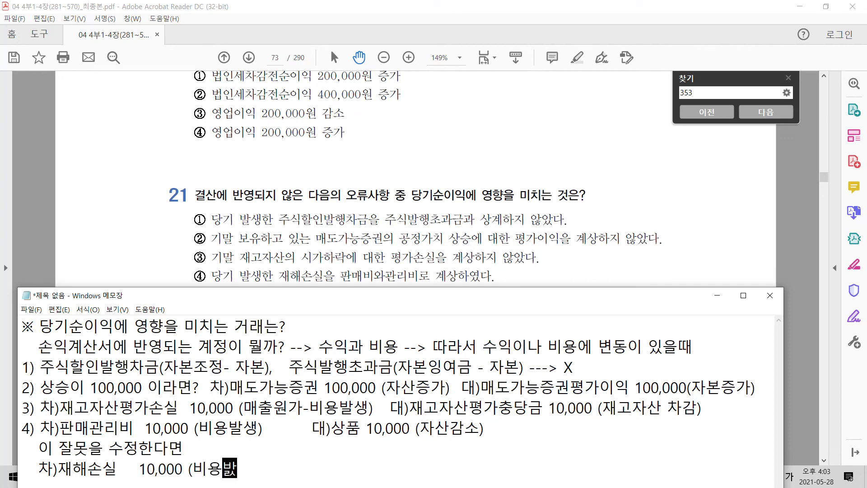
text( ㅇㅕㅇㅇㅓ)
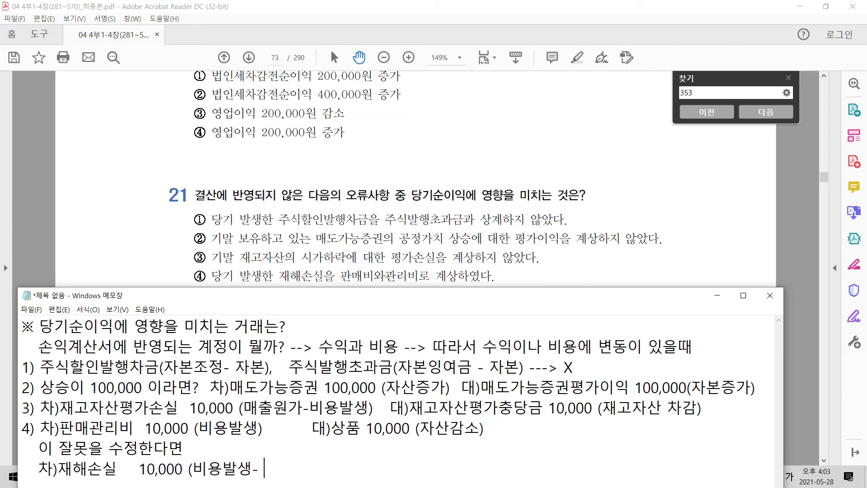
text(ㅂㅇㅗㅣㅂㅣㅇㅛㅇ)
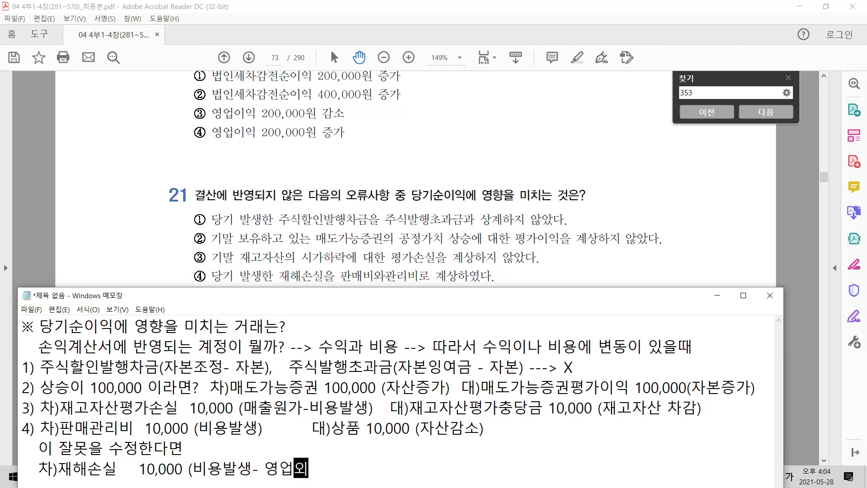
Close the parenthesis after 영업외비용 and add the credit entry "대)상품 10,000 (자산감소)" to the corrected line.
text()   ㄷㅐ)
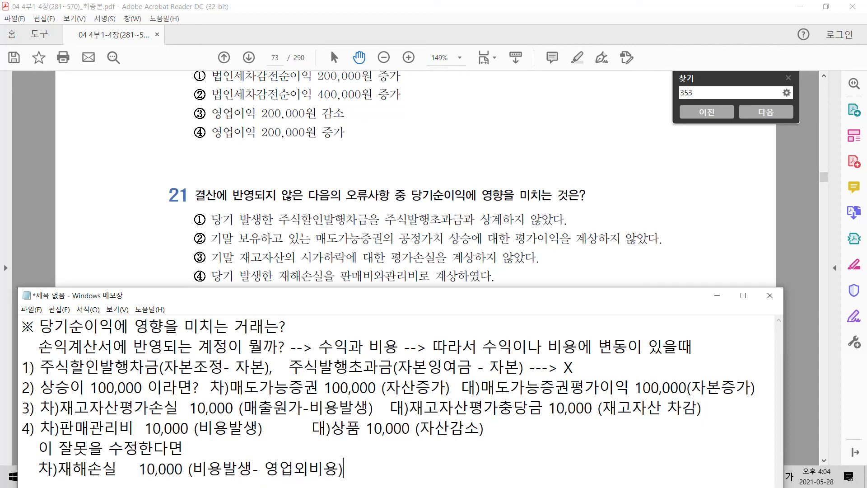
text()ㅅㅏㅇㅍㅜㅁ )
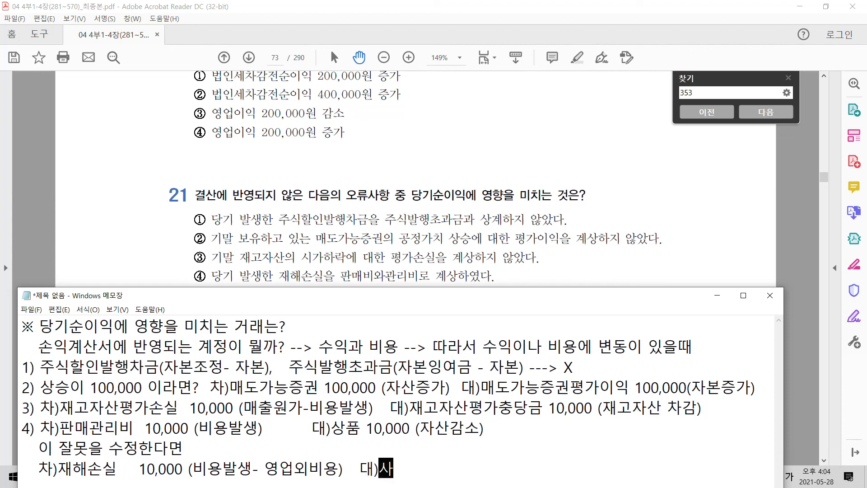
text(10,000)
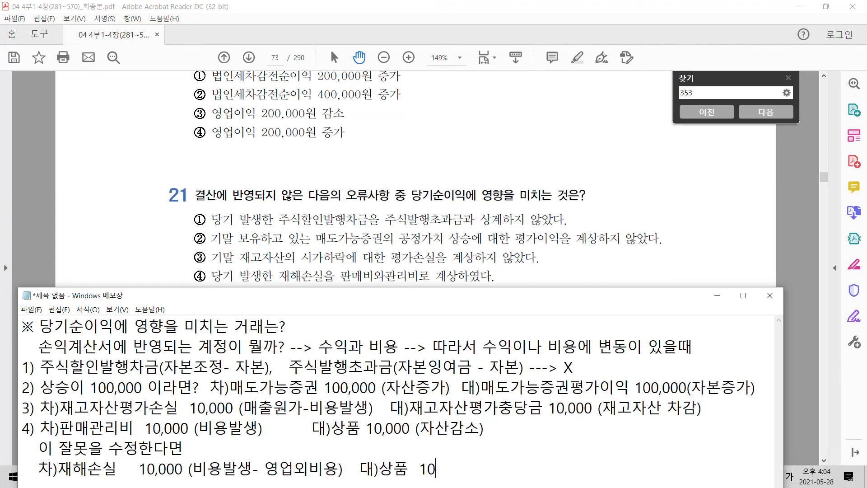
text( (ㅈㅏㅅㅏㄴㄱㅏㅁㅅㅗ))
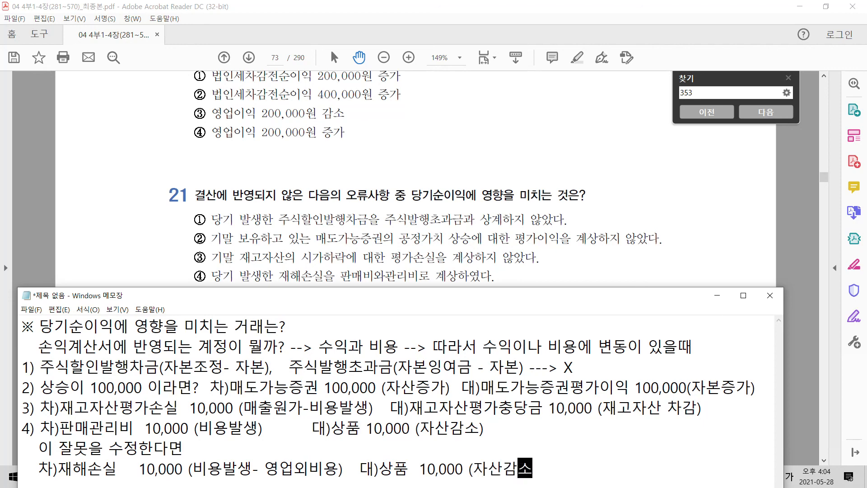
Mark both choice 4 entries, the note's "비용에 변동이 있을때" and question 21's 당기순이익 phrase in blue pen, and clear the marks.
key(ctrl+2)
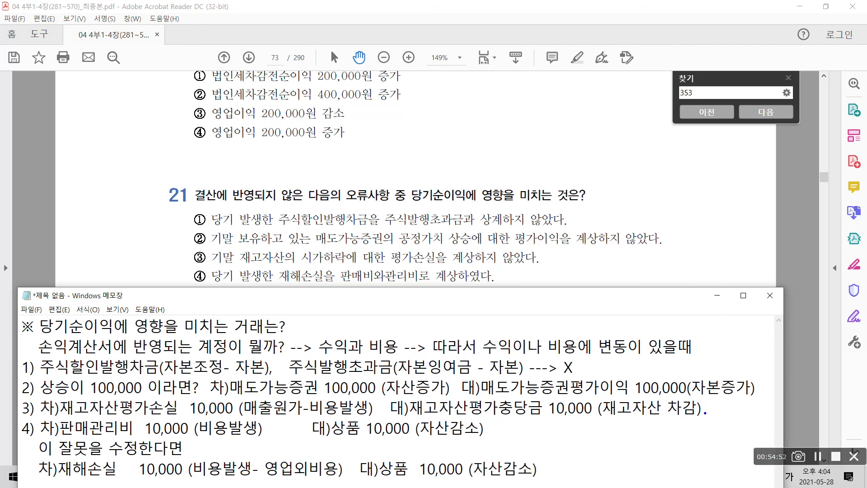
mouse_move(47, 458)
mouse_down()
mouse_move(133, 484)
mouse_move(347, 486)
mouse_move(549, 457)
mouse_move(287, 445)
mouse_move(76, 453)
mouse_move(49, 463)
mouse_up()
mouse_move(55, 400)
mouse_down()
mouse_move(103, 439)
mouse_move(500, 434)
mouse_move(348, 407)
mouse_move(47, 403)
mouse_up()
drag(269, 411, 283, 412)
mouse_move(269, 445)
mouse_down()
mouse_move(269, 458)
mouse_move(288, 452)
mouse_up()
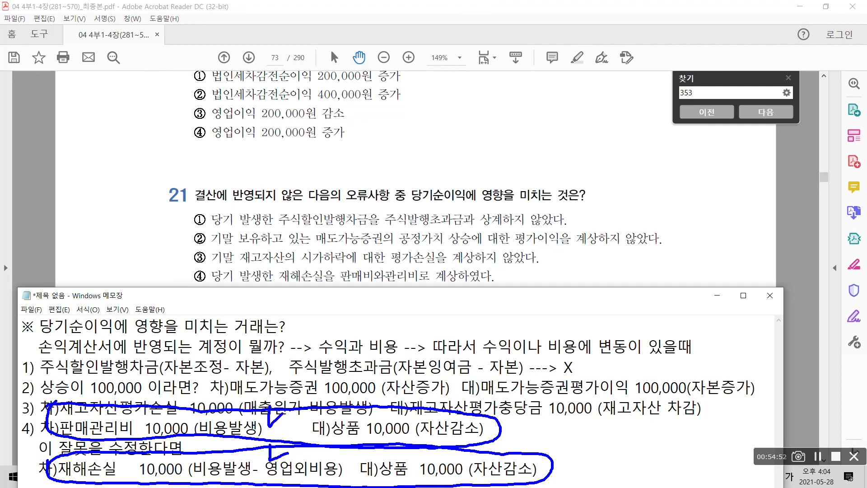
mouse_move(605, 316)
mouse_down()
mouse_move(600, 370)
mouse_move(562, 302)
mouse_up()
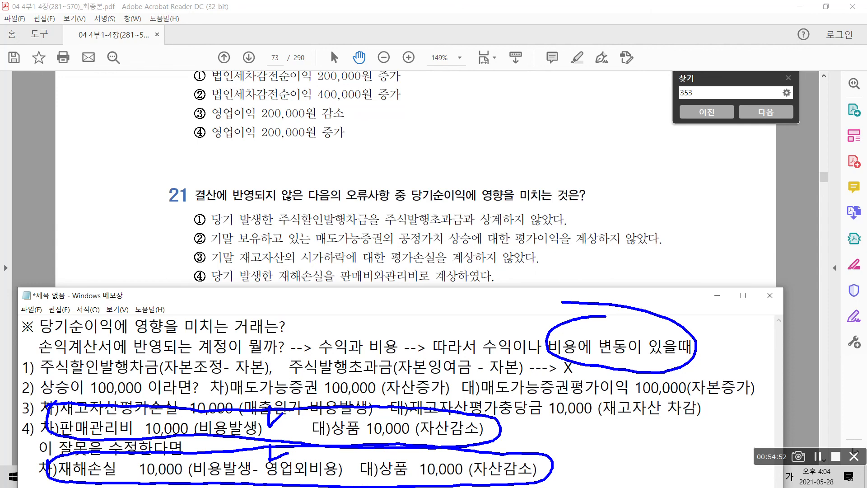
mouse_move(410, 171)
mouse_down()
mouse_move(410, 212)
mouse_move(479, 190)
mouse_move(381, 176)
mouse_up()
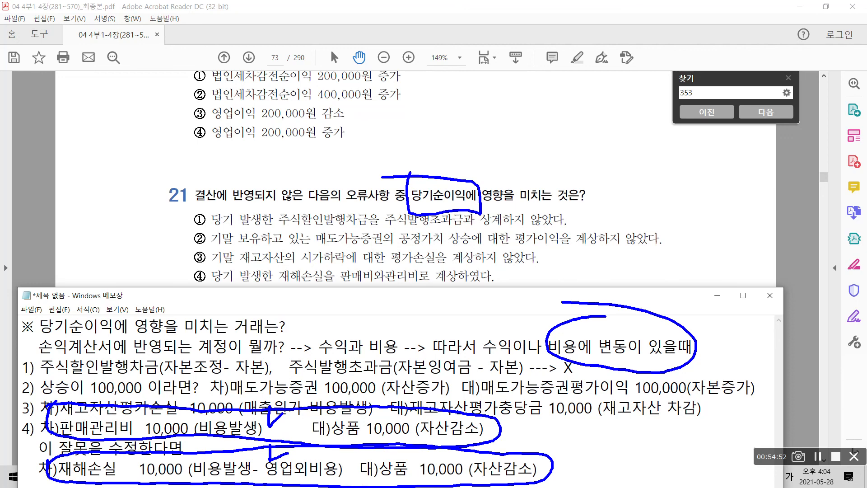
key(Escape)
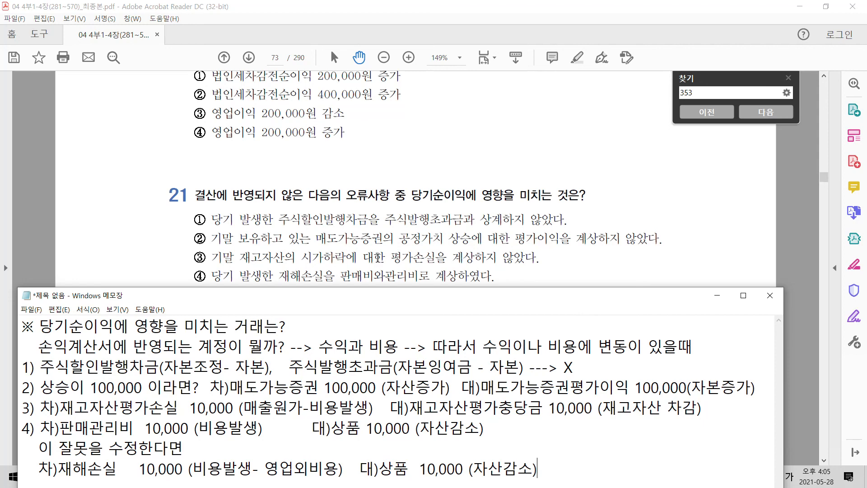
Move the Notepad window up over question 21 and add a dashed separator line below the corrected choice 4 entry.
drag(392, 299, 424, 180)
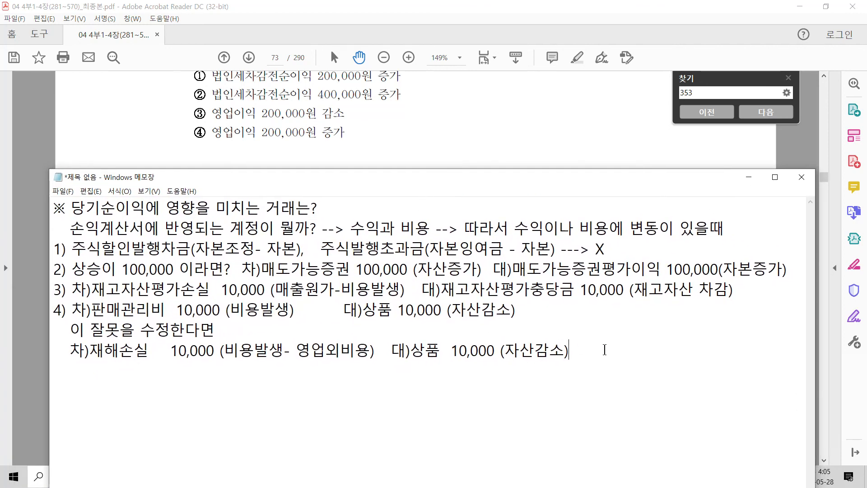
key(Return)
text(--------------------------------------------------------------------------------)
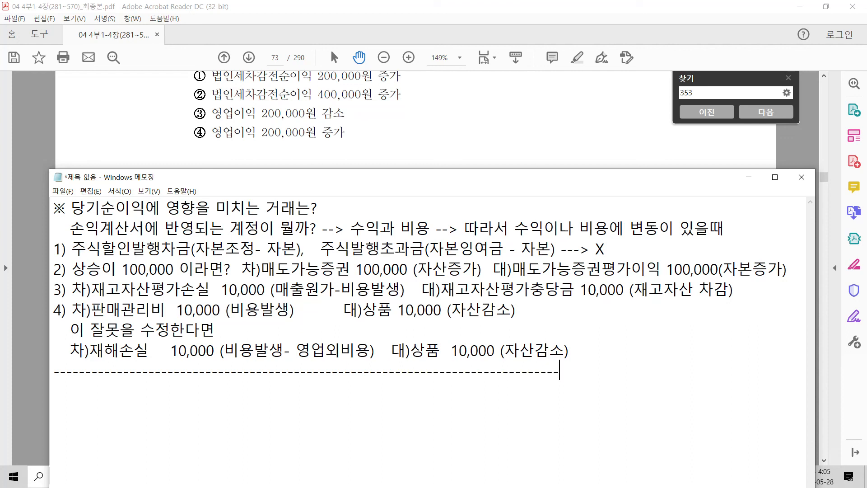